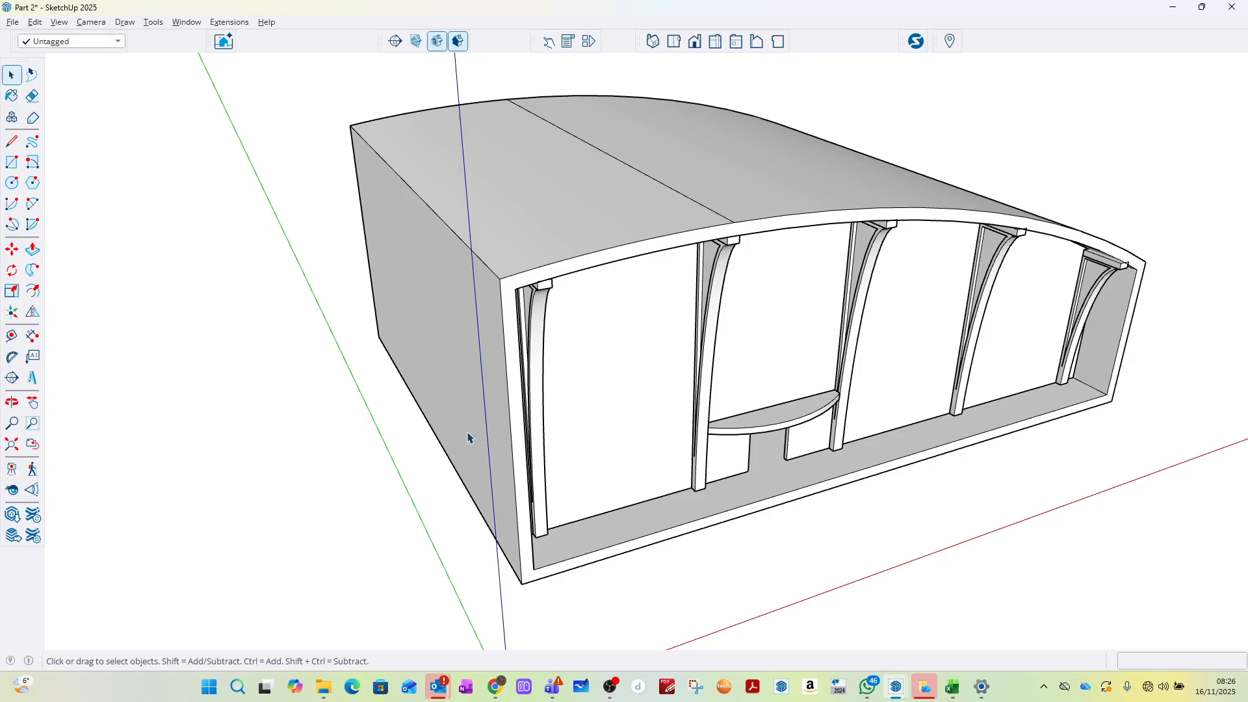
Step: Place guides on the end wall face 800 mm in from both vertical edges and 1200 mm below its upper edge
{"action": "left_click", "coordinate": [14, 338]}
{"action": "middle_click_drag", "start_coordinate": [222, 362], "coordinate": [635, 361]}
{"action": "left_click", "coordinate": [292, 382]}
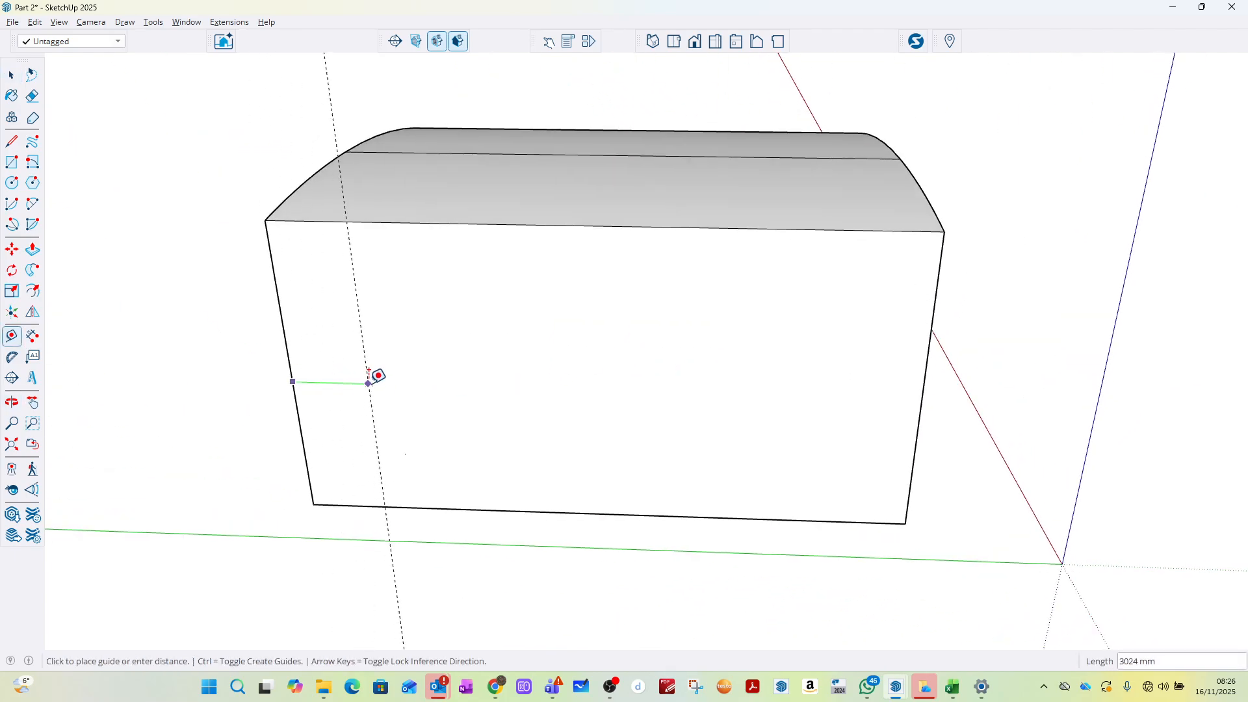
{"action": "type", "text": "800"}
{"action": "key", "text": "Return"}
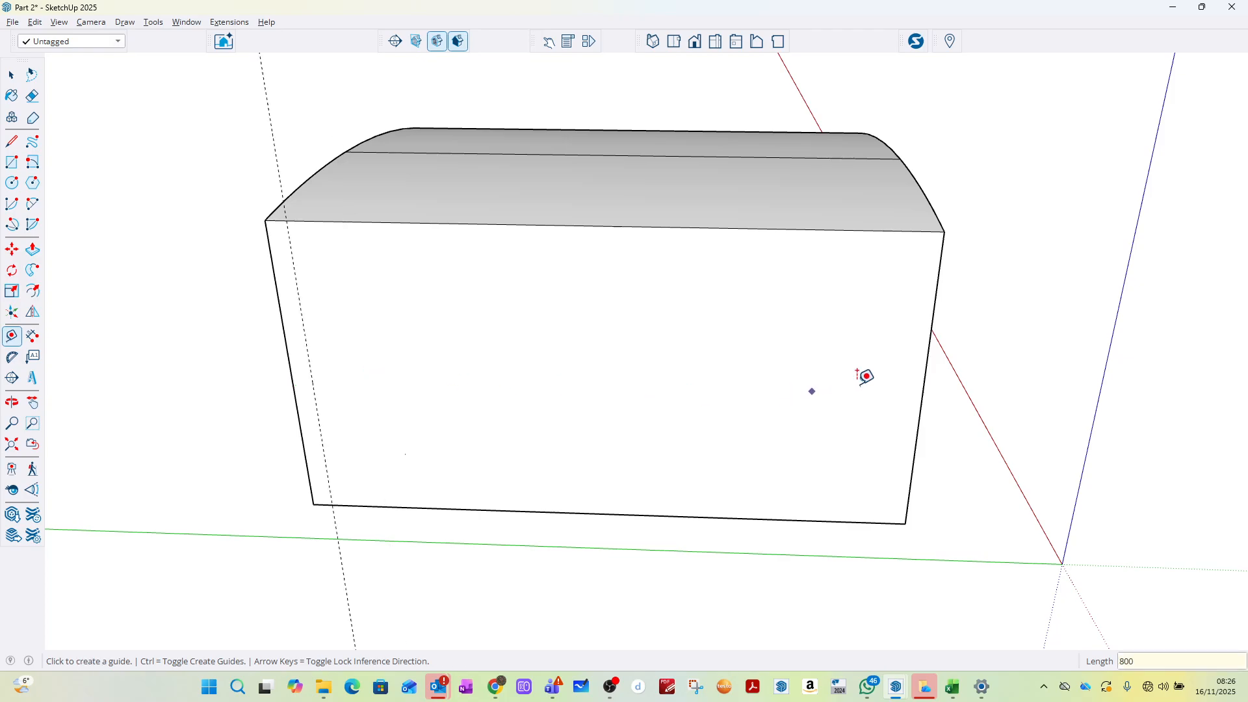
{"action": "left_click", "coordinate": [926, 375]}
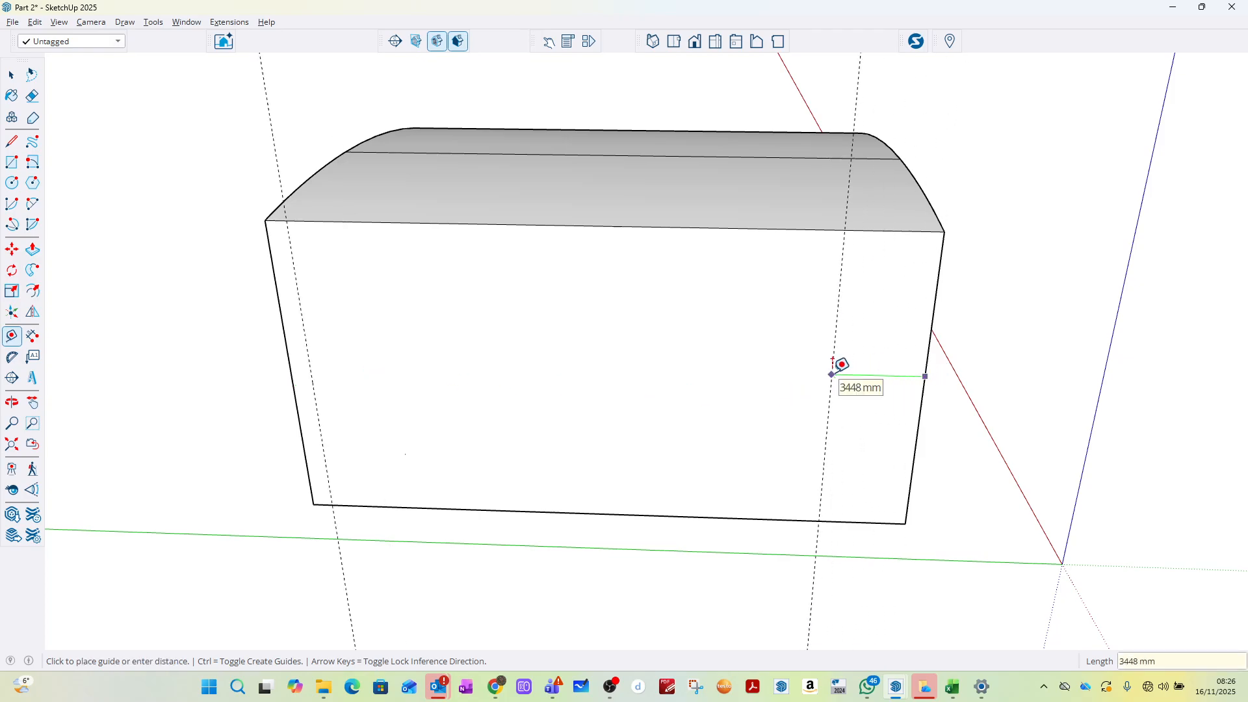
{"action": "type", "text": "800"}
{"action": "key", "text": "Return"}
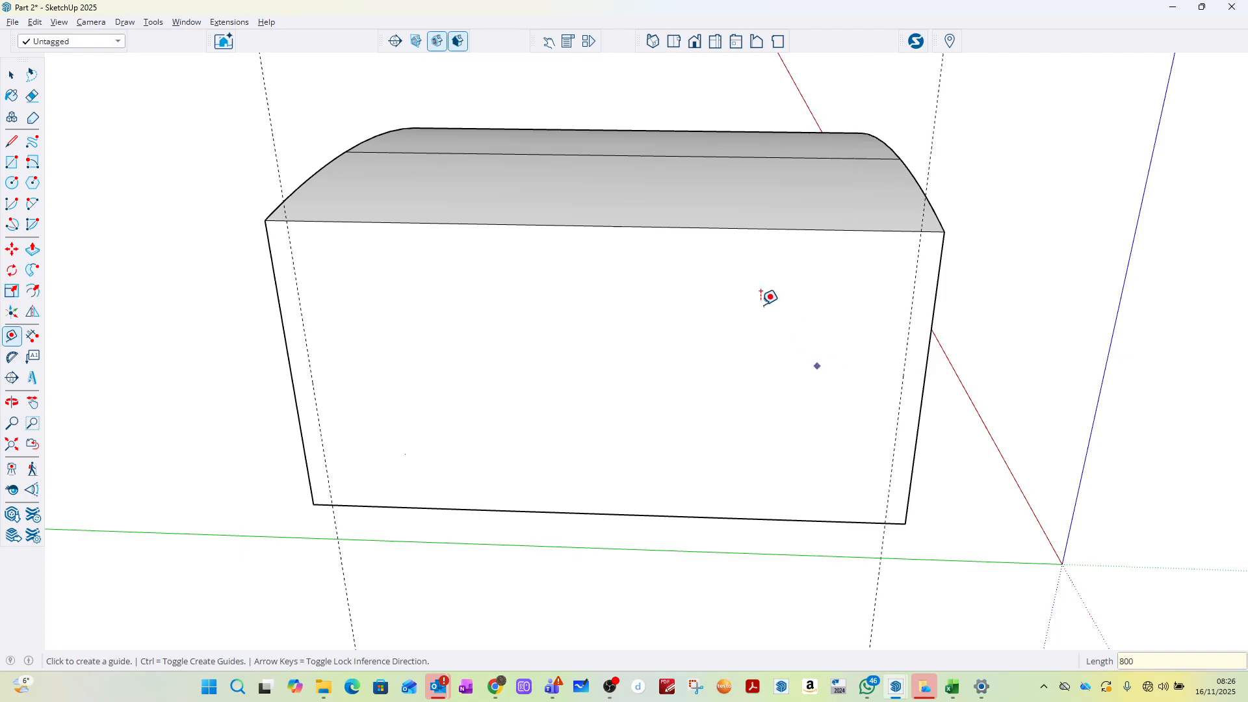
{"action": "left_click", "coordinate": [707, 228]}
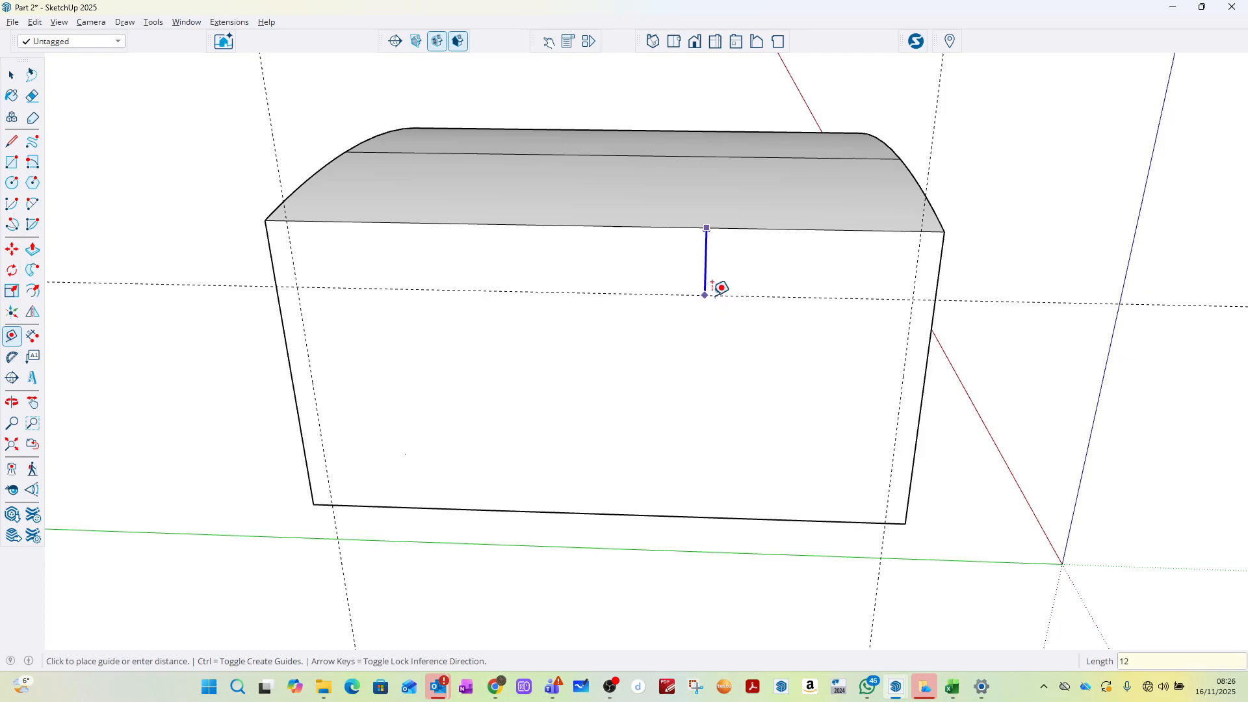
{"action": "key", "text": "Return"}
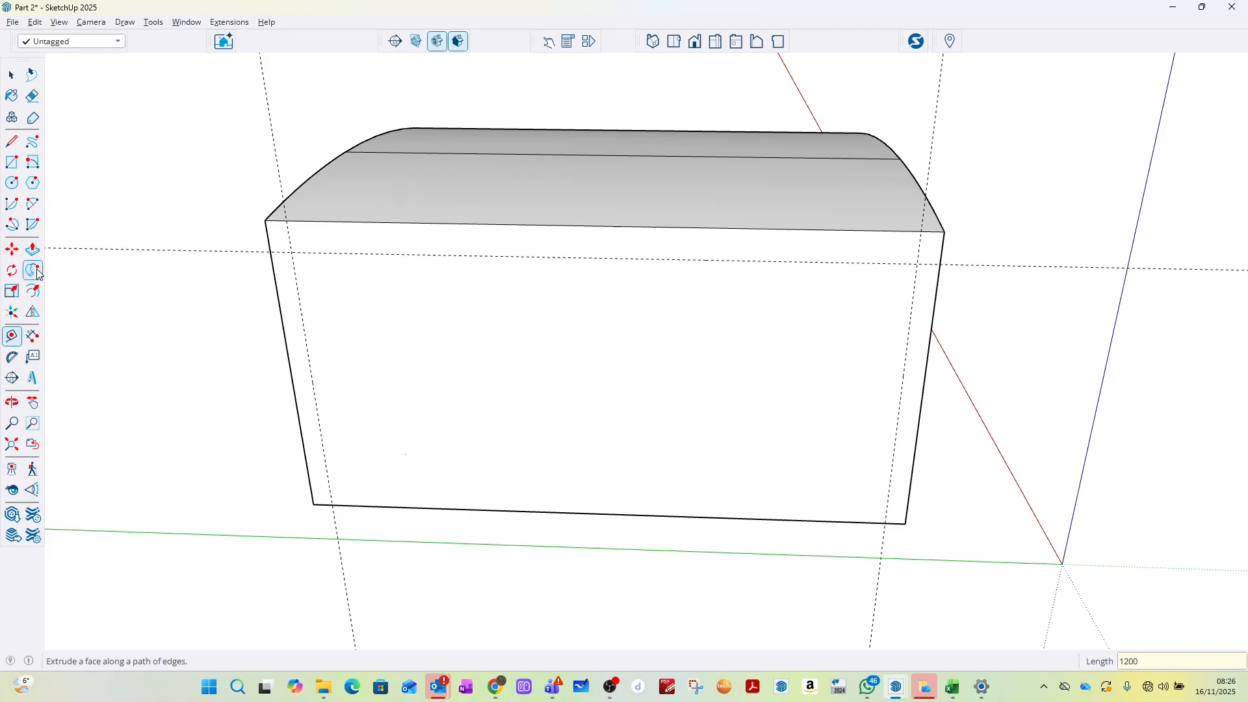
Step: Add a second set of guides 1100 mm inward from the two vertical guides and 1100 mm below the horizontal guide
{"action": "left_click", "coordinate": [12, 163]}
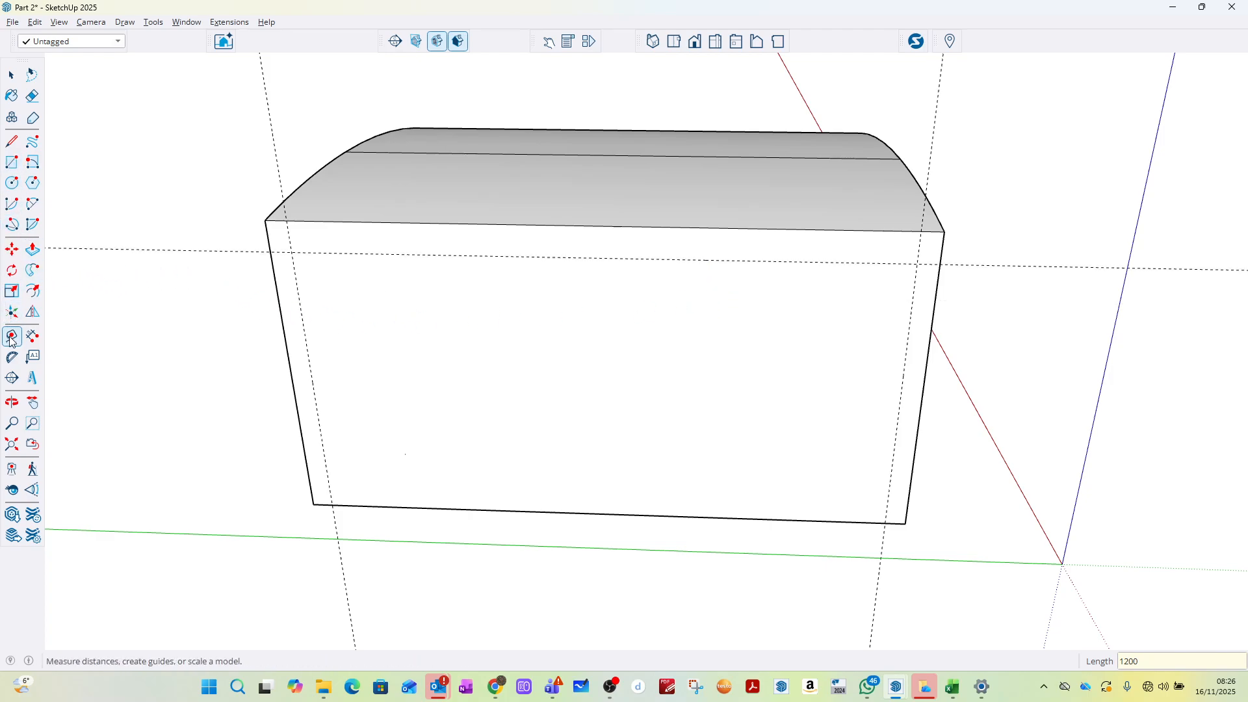
{"action": "left_click", "coordinate": [305, 336]}
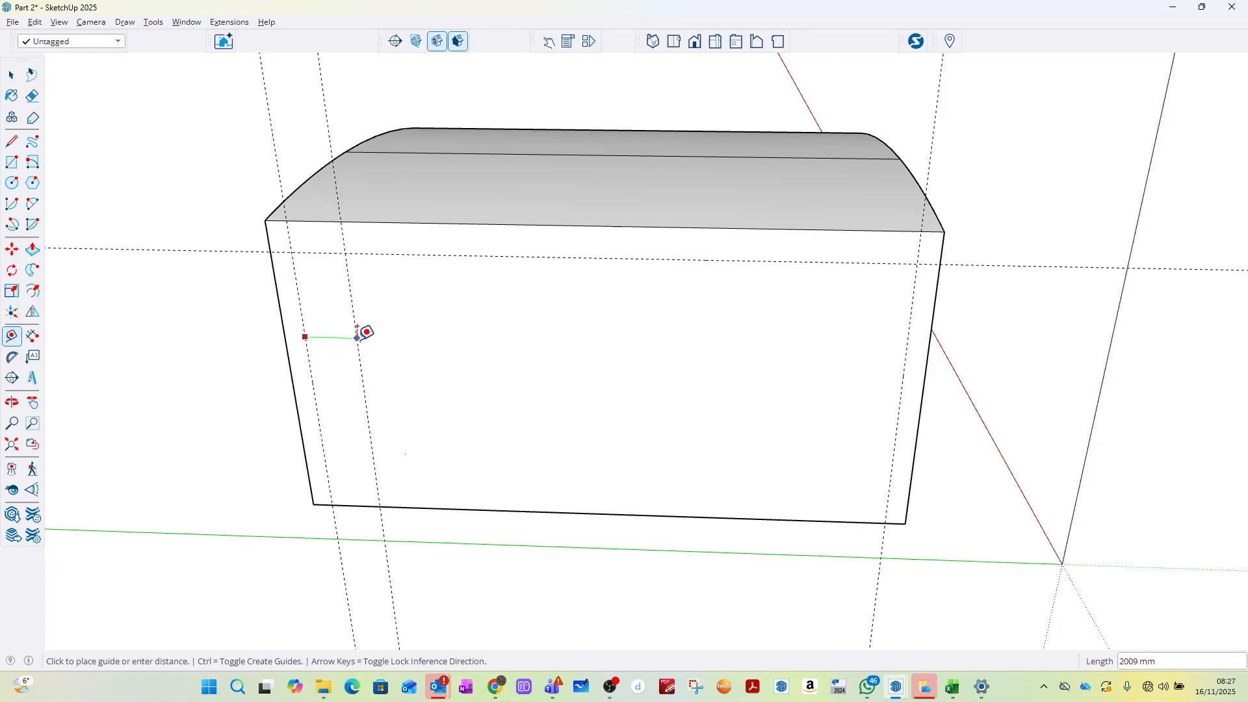
{"action": "type", "text": "1100"}
{"action": "key", "text": "Return"}
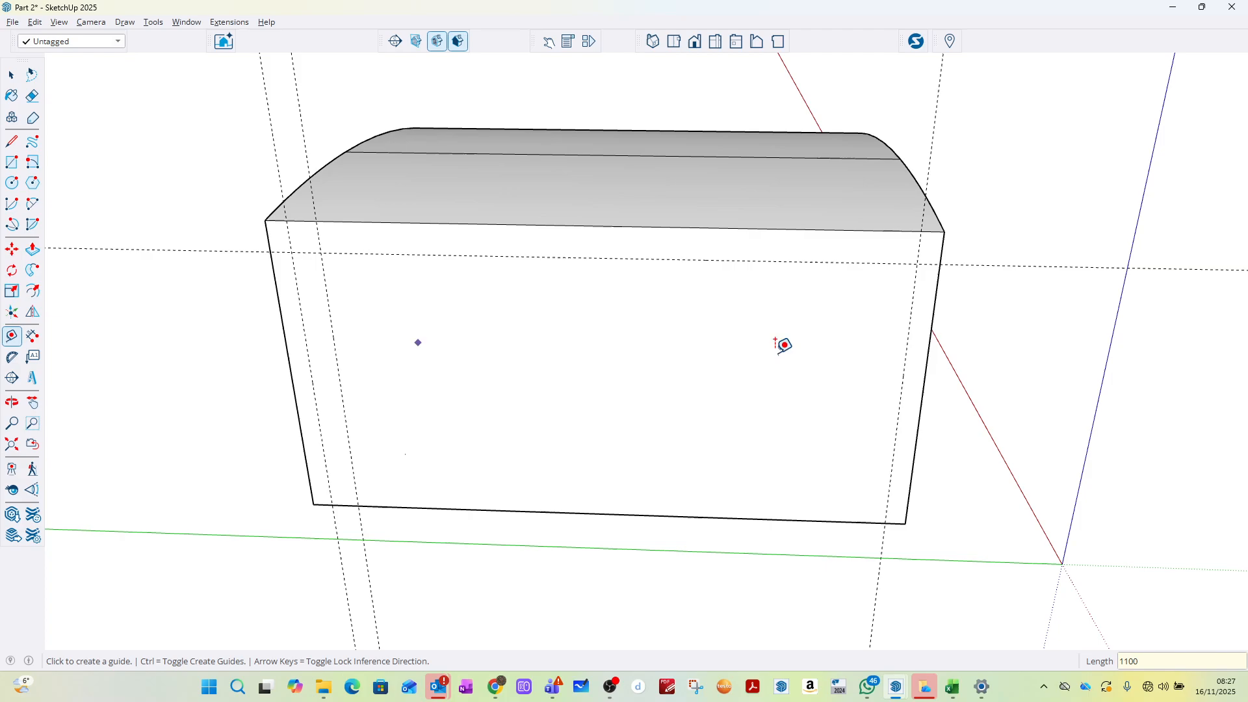
{"action": "left_click", "coordinate": [907, 348]}
{"action": "type", "text": "11"}
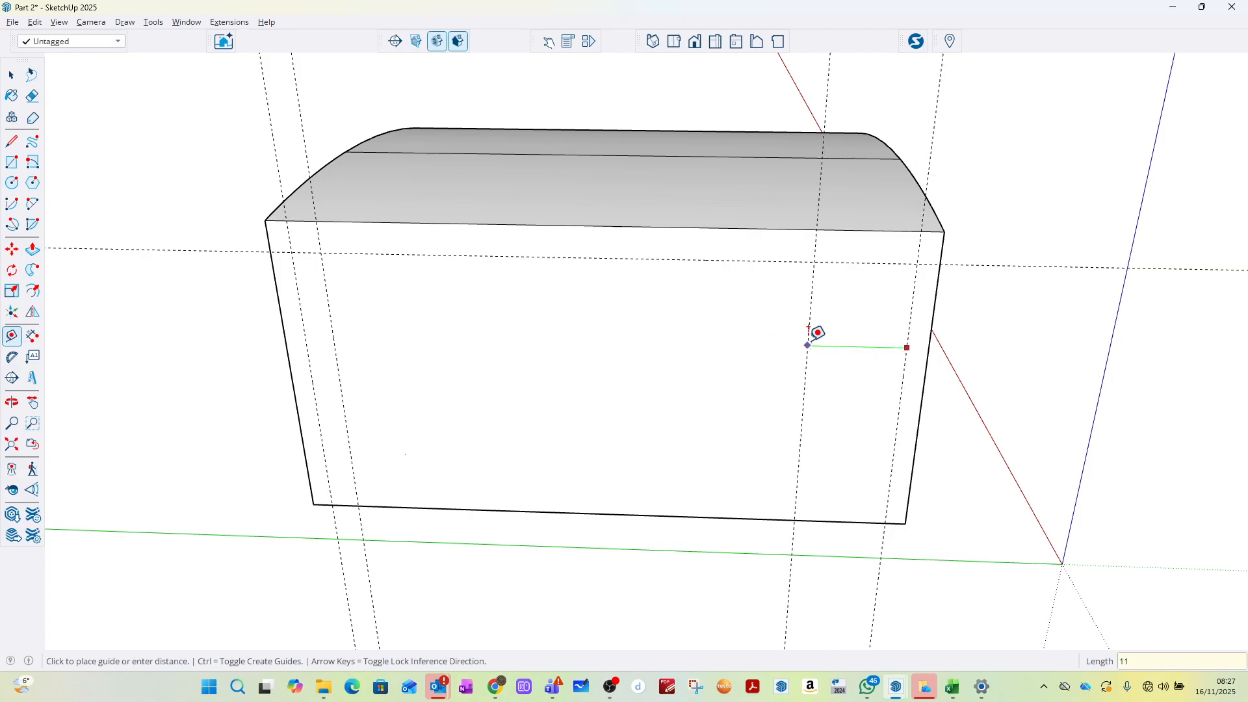
{"action": "type", "text": "00"}
{"action": "key", "text": "Return"}
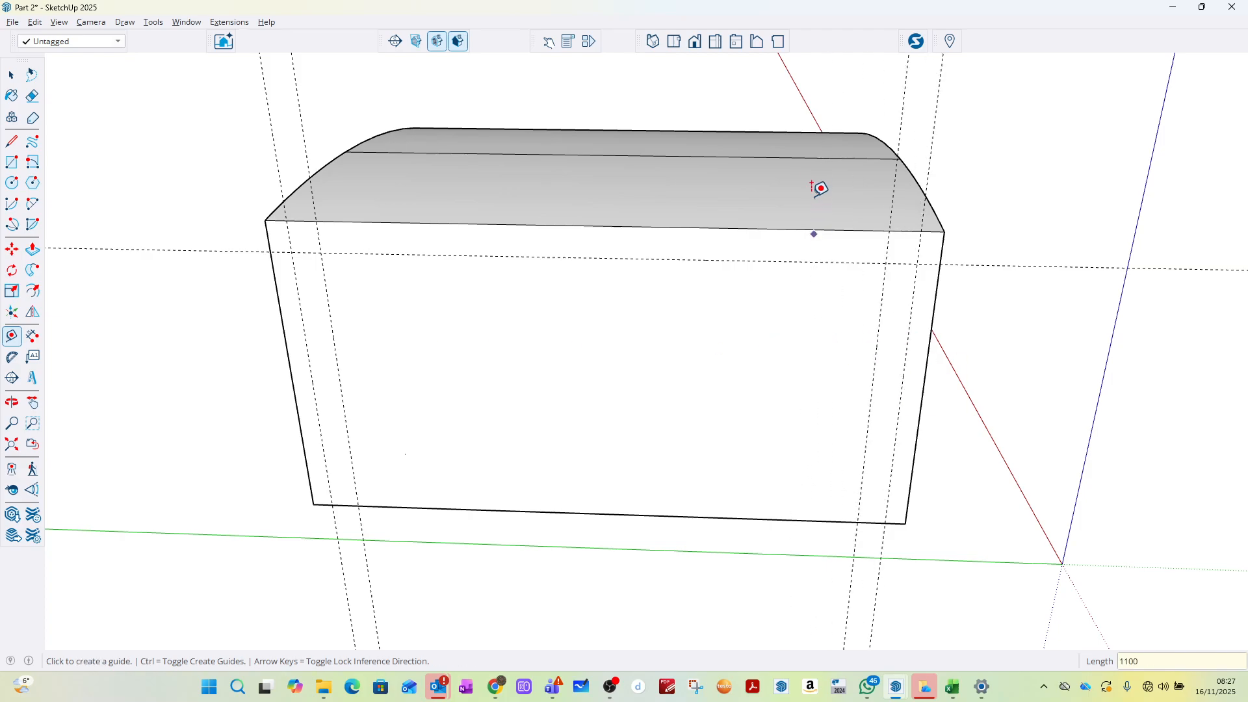
{"action": "left_click", "coordinate": [792, 261]}
{"action": "type", "text": "11"}
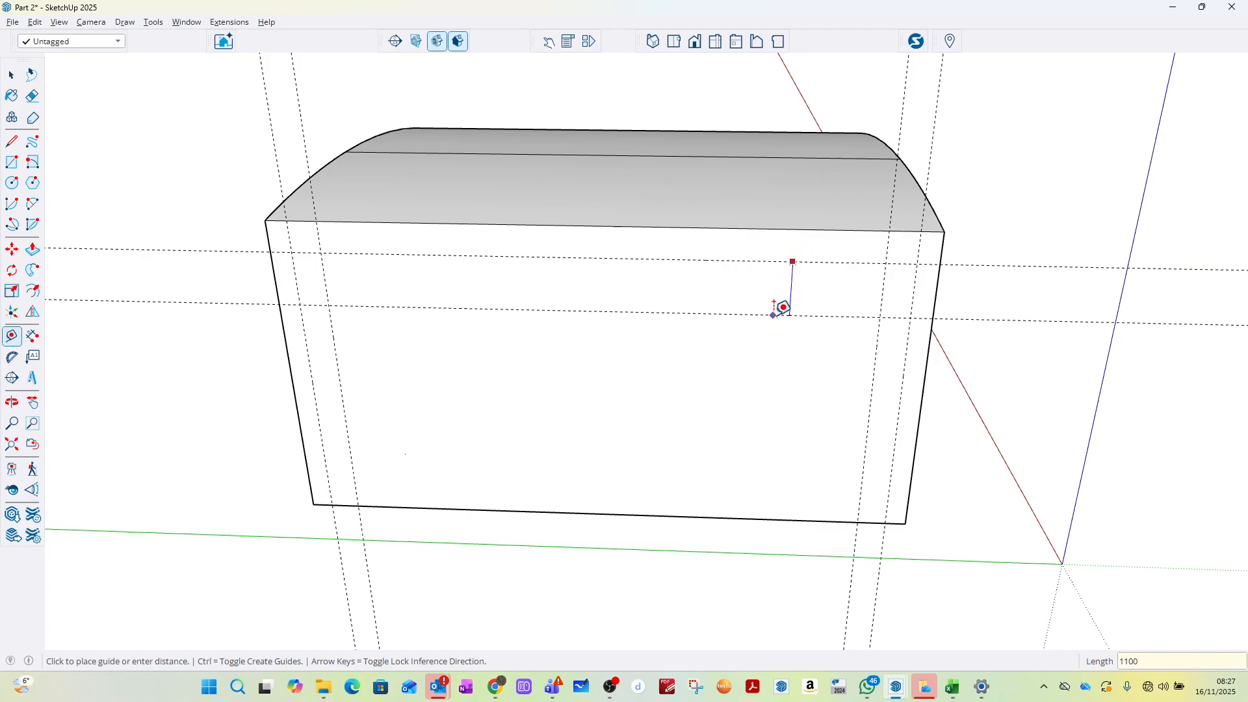
{"action": "key", "text": "Return"}
Step: Draw two circles of 1100 mm radius centred on the inner guide intersections at the wall's upper corners
{"action": "left_click", "coordinate": [11, 183]}
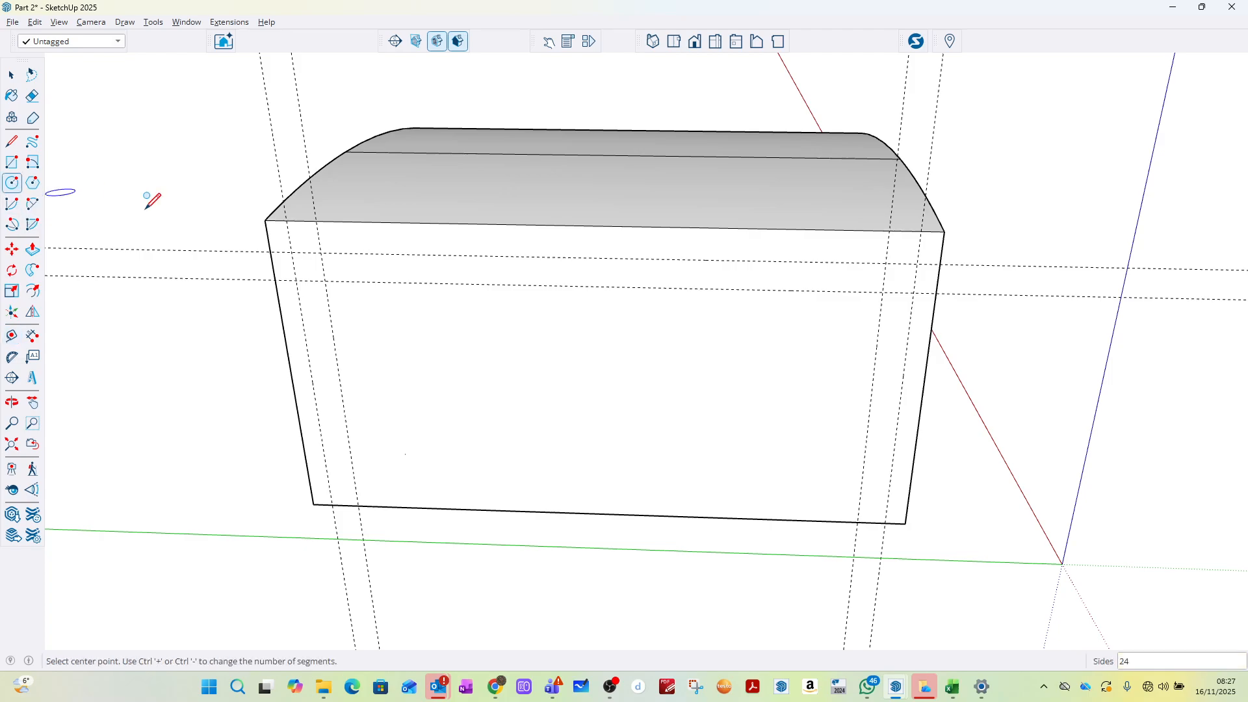
{"action": "left_click", "coordinate": [325, 281]}
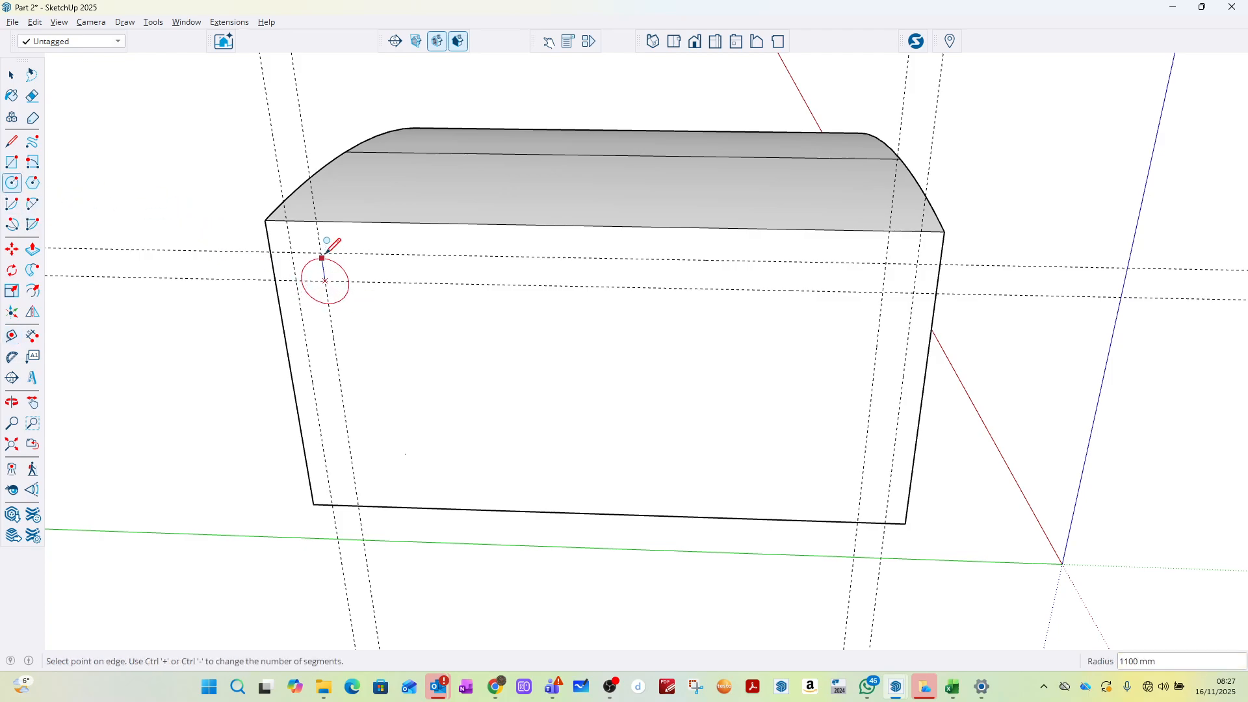
{"action": "left_click", "coordinate": [325, 253]}
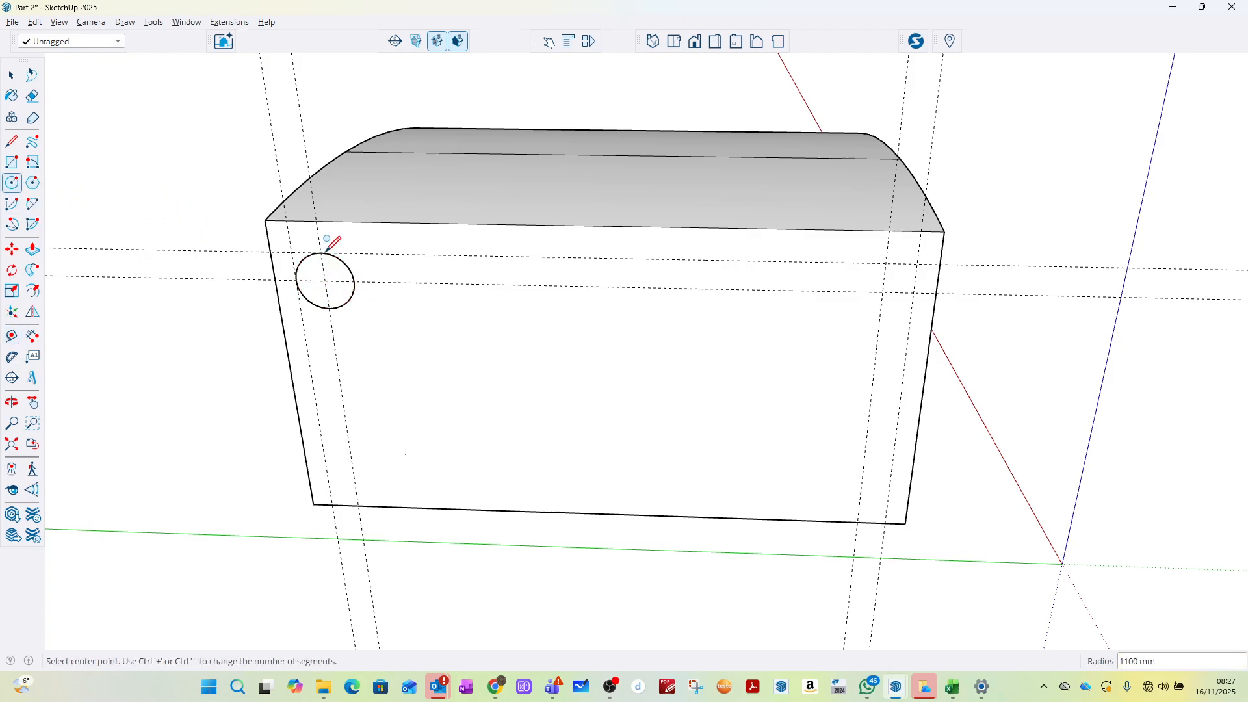
{"action": "left_click", "coordinate": [882, 291]}
{"action": "left_click", "coordinate": [883, 264]}
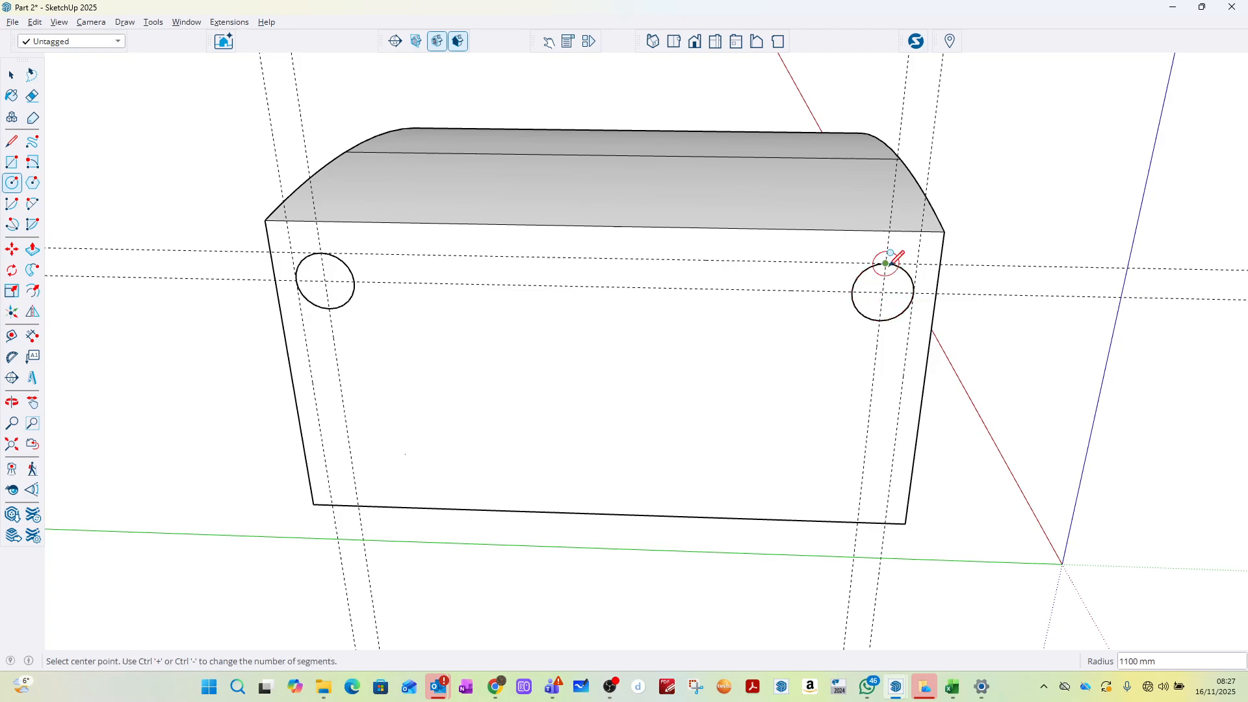
Step: Draw a line joining the tops of the circles and vertical lines from their outer sides down to the wall's base edge
{"action": "left_click", "coordinate": [12, 143]}
{"action": "left_click", "coordinate": [297, 286]}
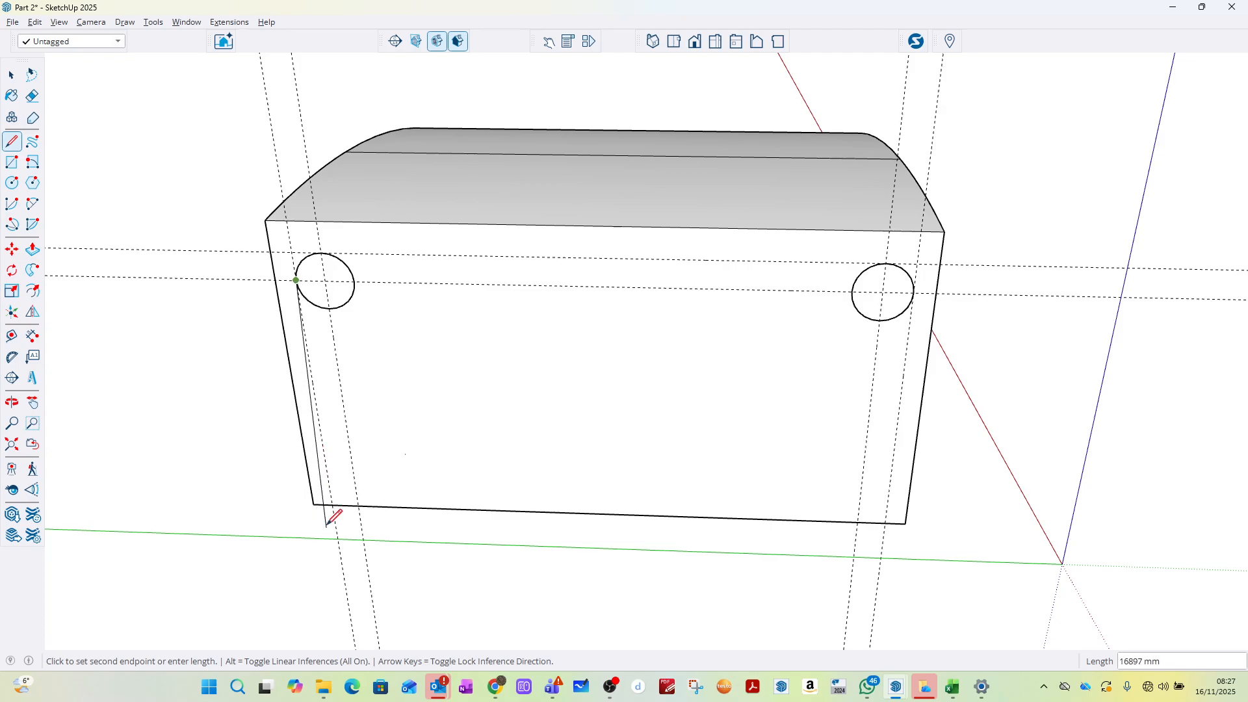
{"action": "key", "text": "Escape"}
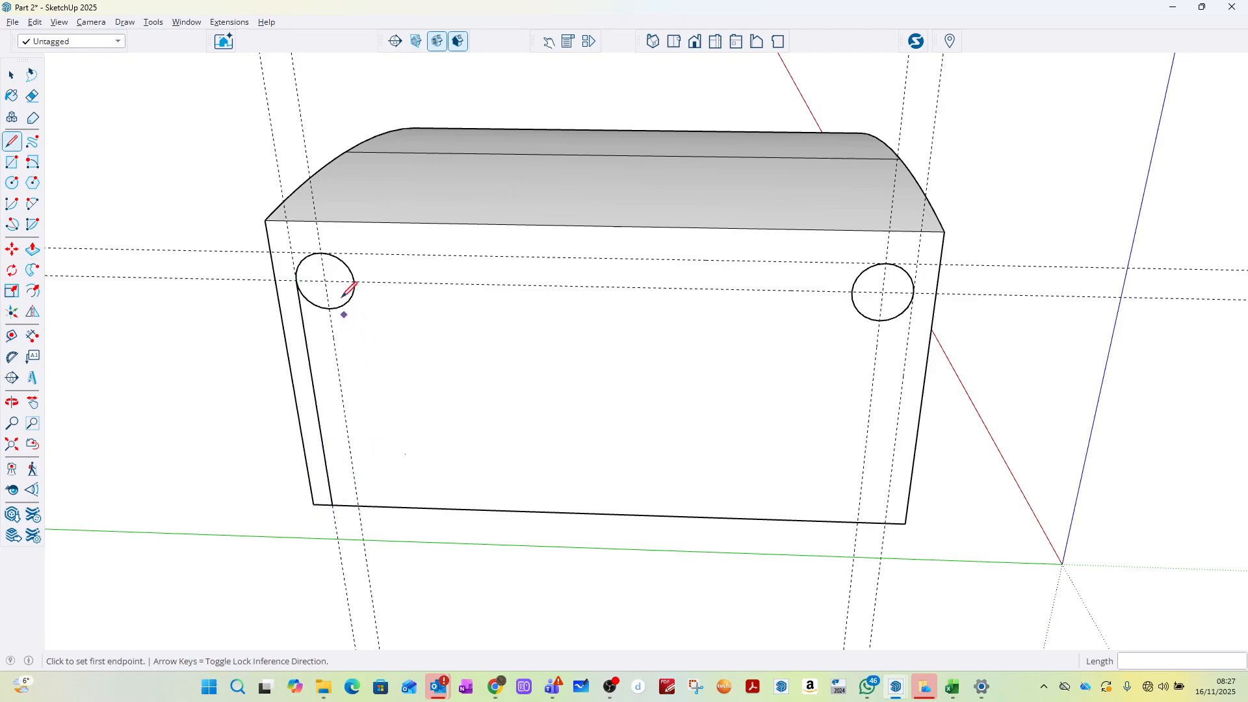
{"action": "left_click", "coordinate": [321, 252]}
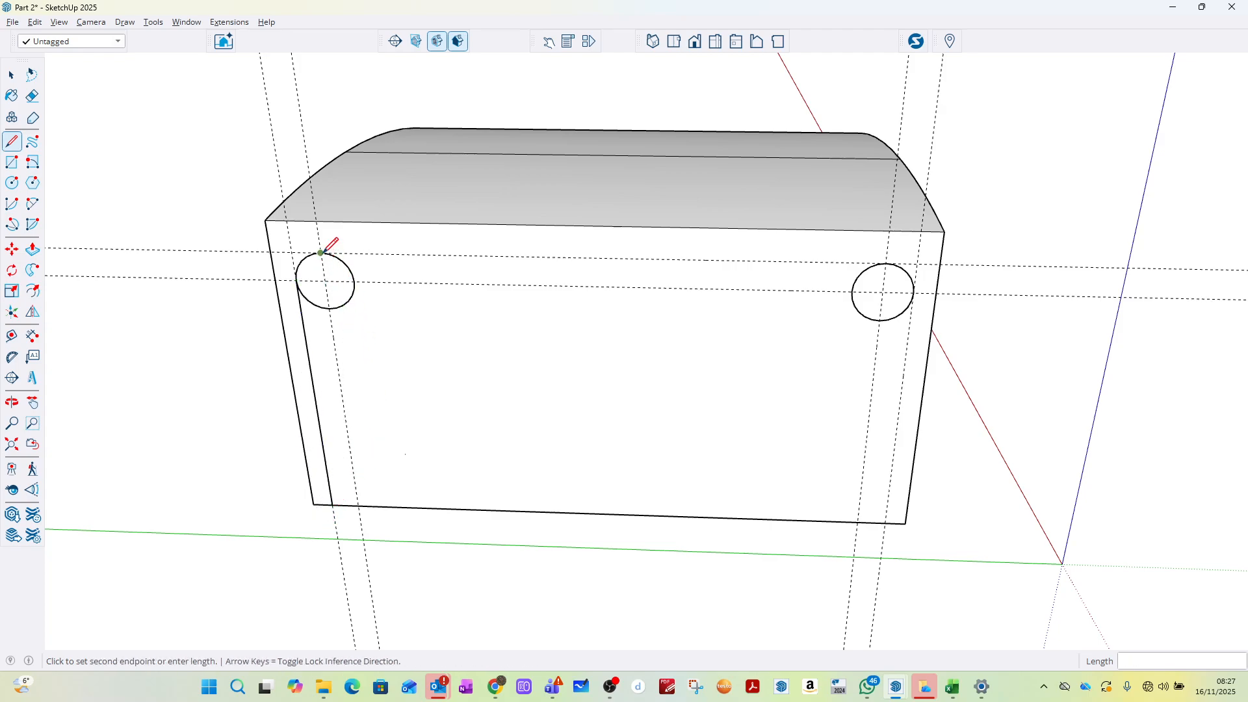
{"action": "left_click", "coordinate": [885, 263]}
{"action": "key", "text": "Escape"}
{"action": "left_click", "coordinate": [913, 293]}
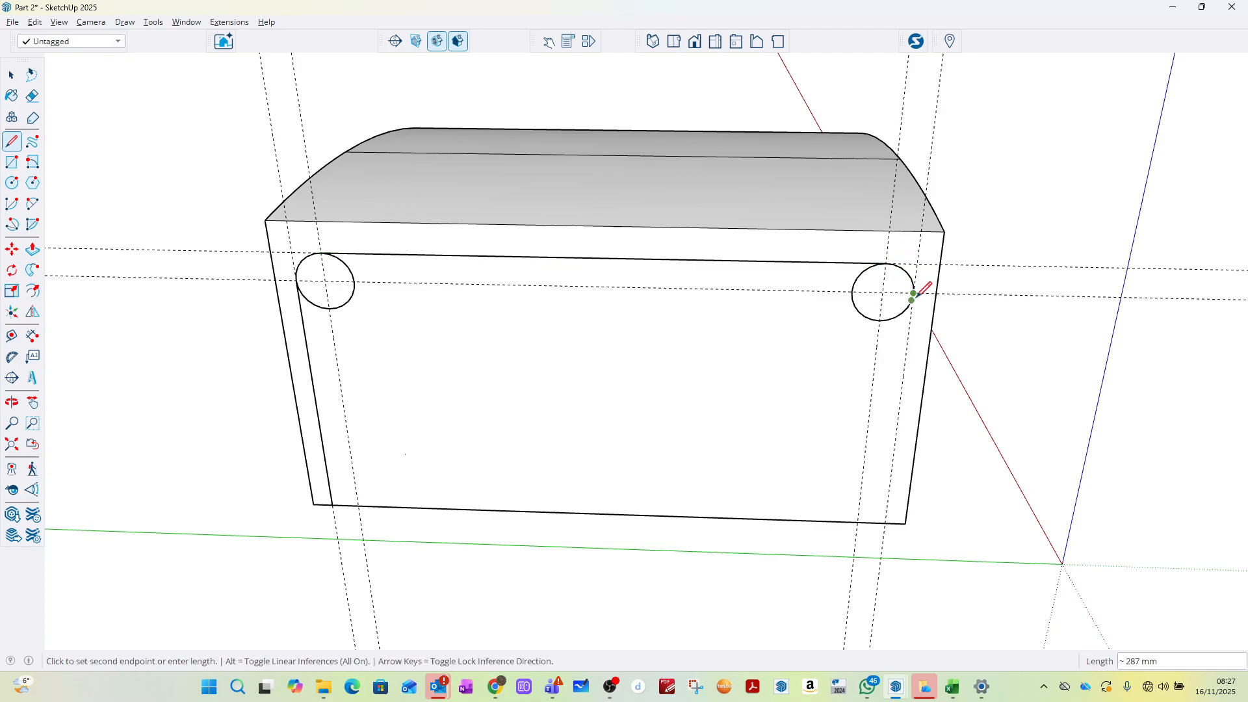
{"action": "left_click", "coordinate": [885, 522]}
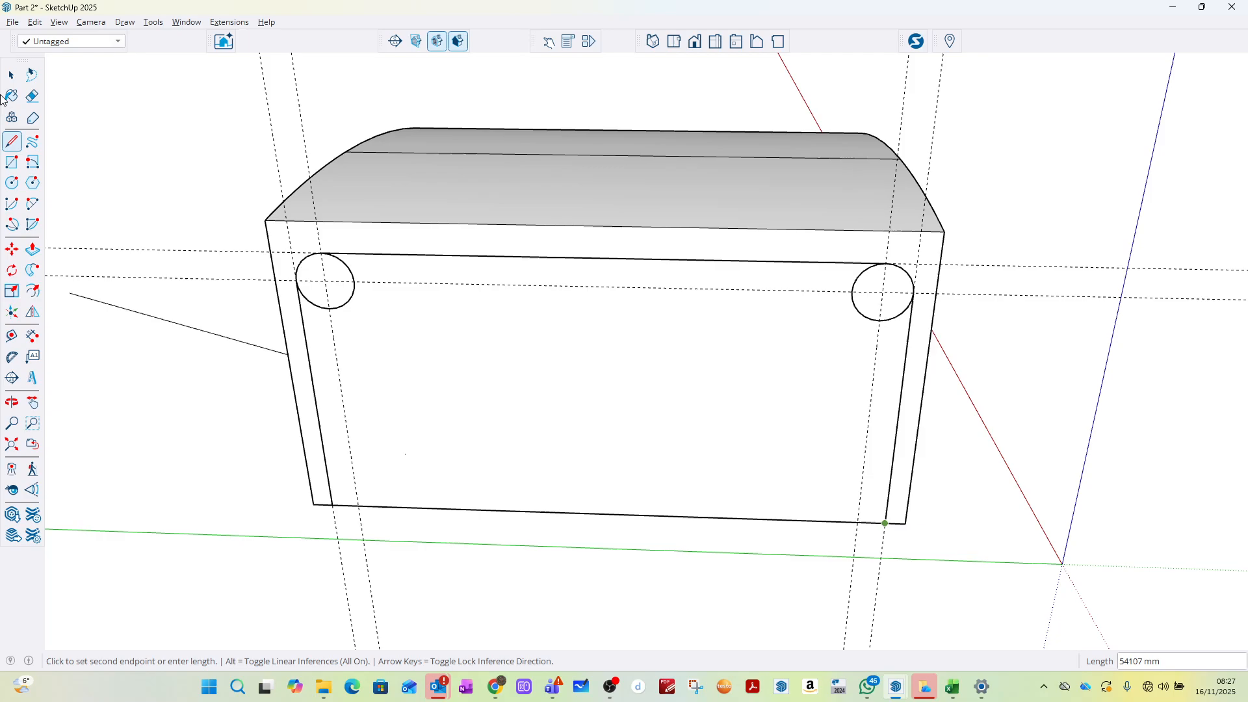
Step: Delete the construction guides and hide the building group, leaving only the drawn profile lines and circles
{"action": "key", "text": "space"}
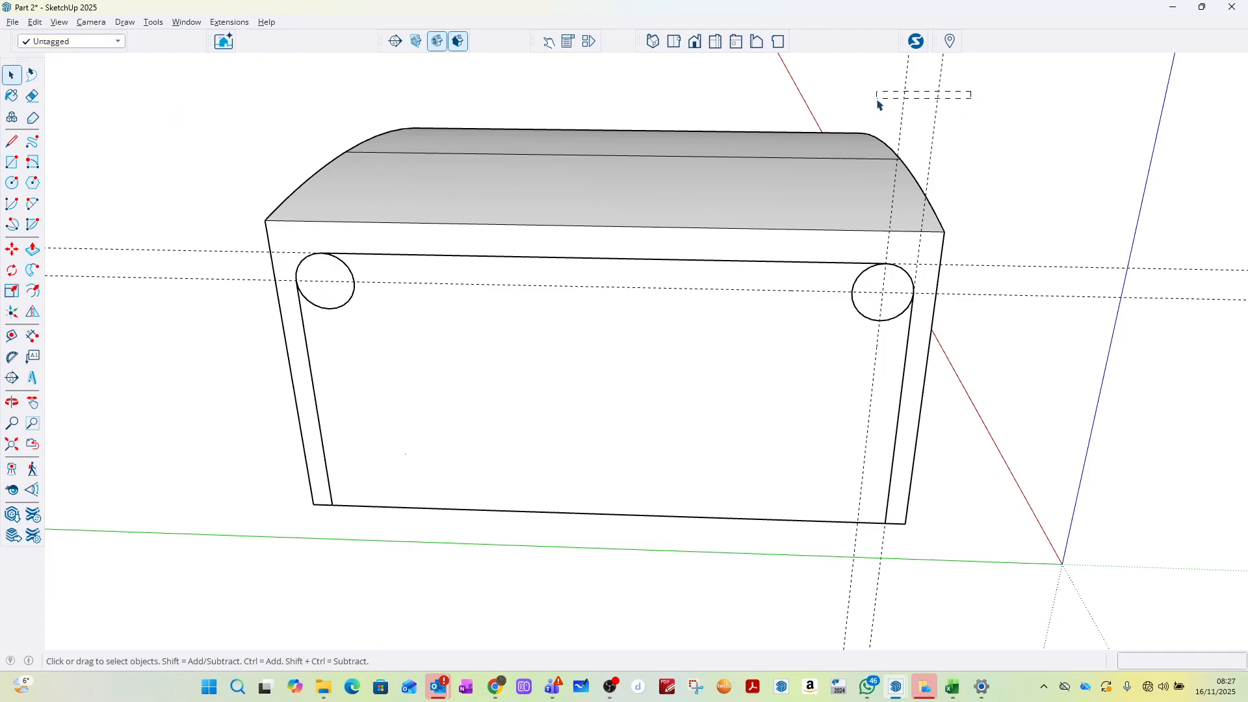
{"action": "left_click", "coordinate": [582, 240]}
{"action": "middle_click_drag", "start_coordinate": [1040, 214], "coordinate": [766, 232]}
{"action": "right_click", "coordinate": [751, 232]}
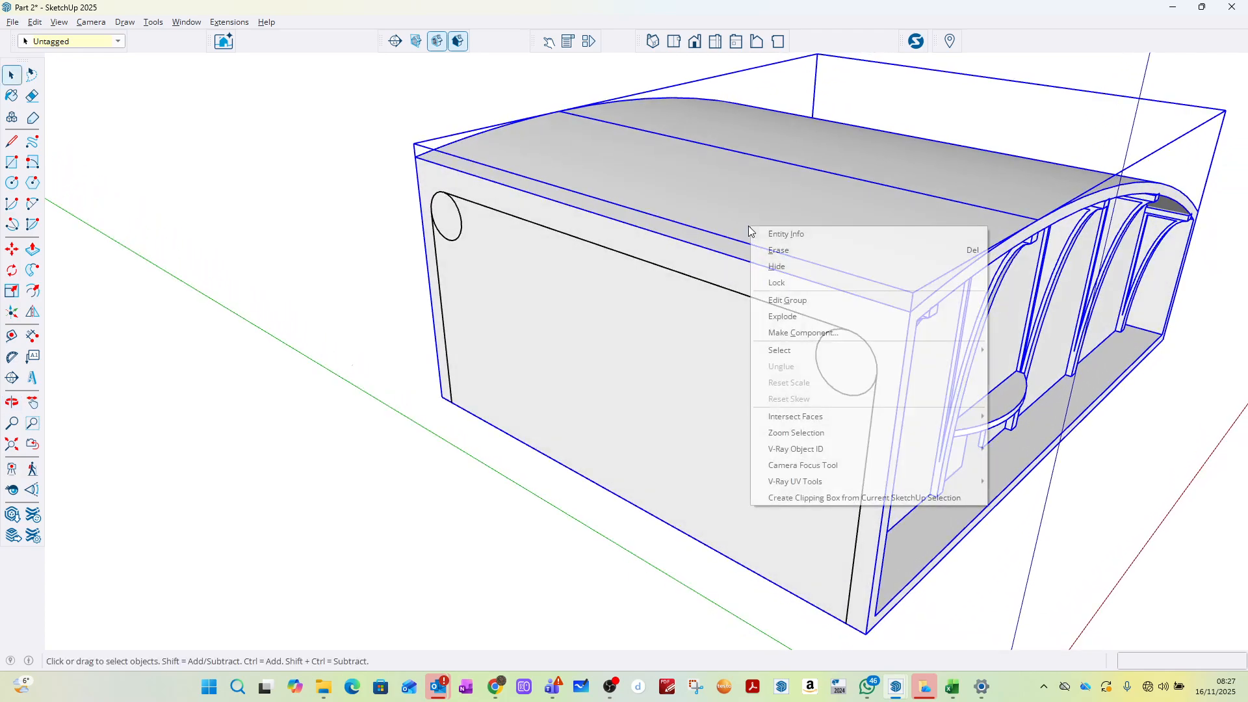
{"action": "left_click", "coordinate": [804, 266]}
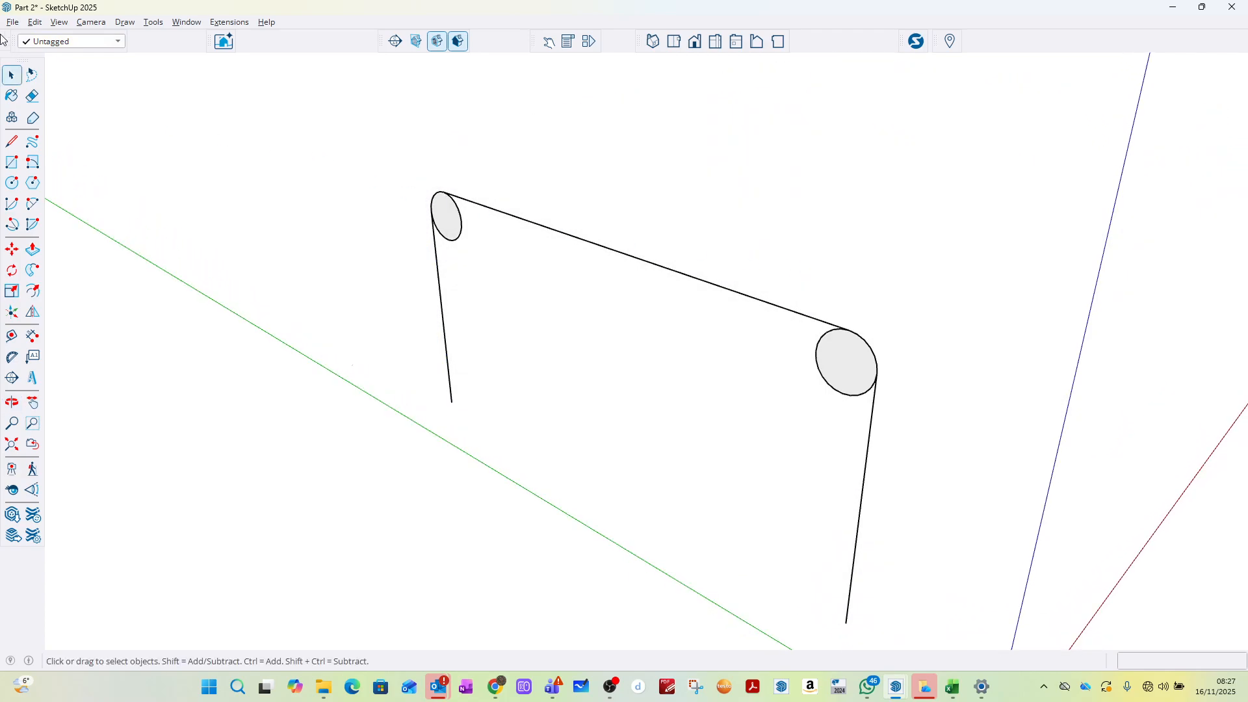
Step: Turn on the display of hidden objects, inspect the hidden building group, and turn the display off again
{"action": "left_click", "coordinate": [34, 23]}
{"action": "mouse_move", "coordinate": [64, 26]}
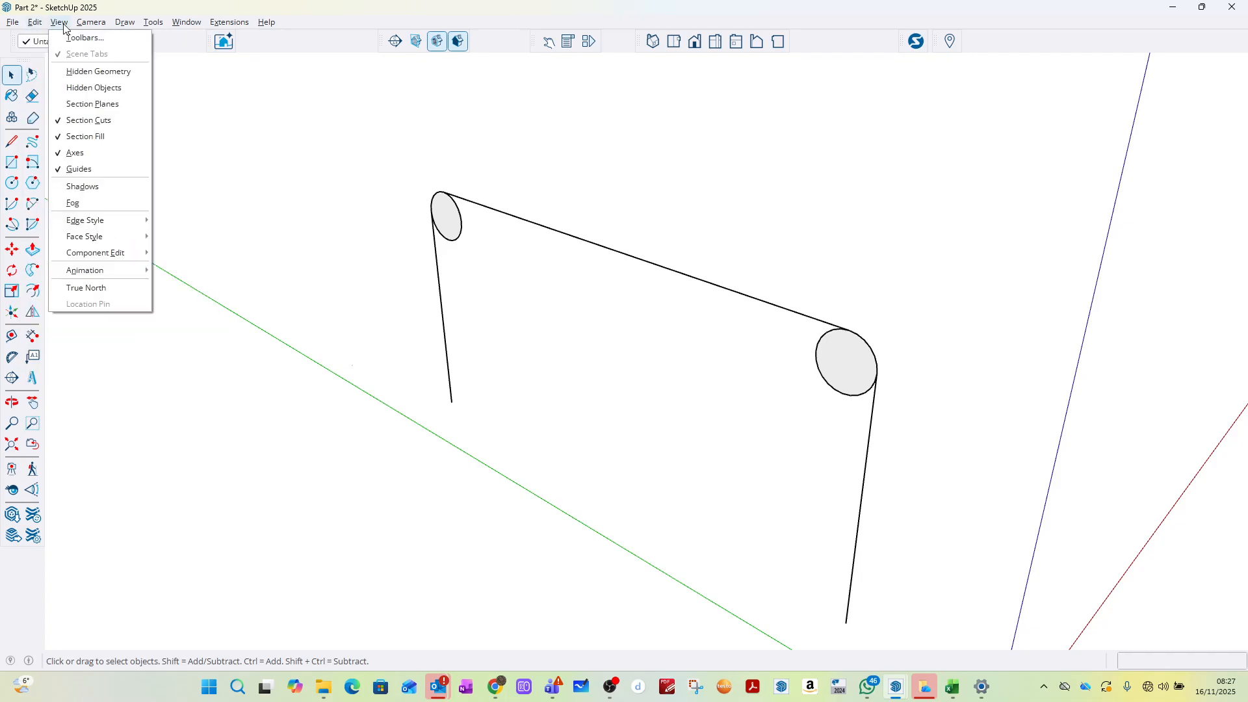
{"action": "left_click", "coordinate": [57, 94]}
{"action": "left_click", "coordinate": [502, 196]}
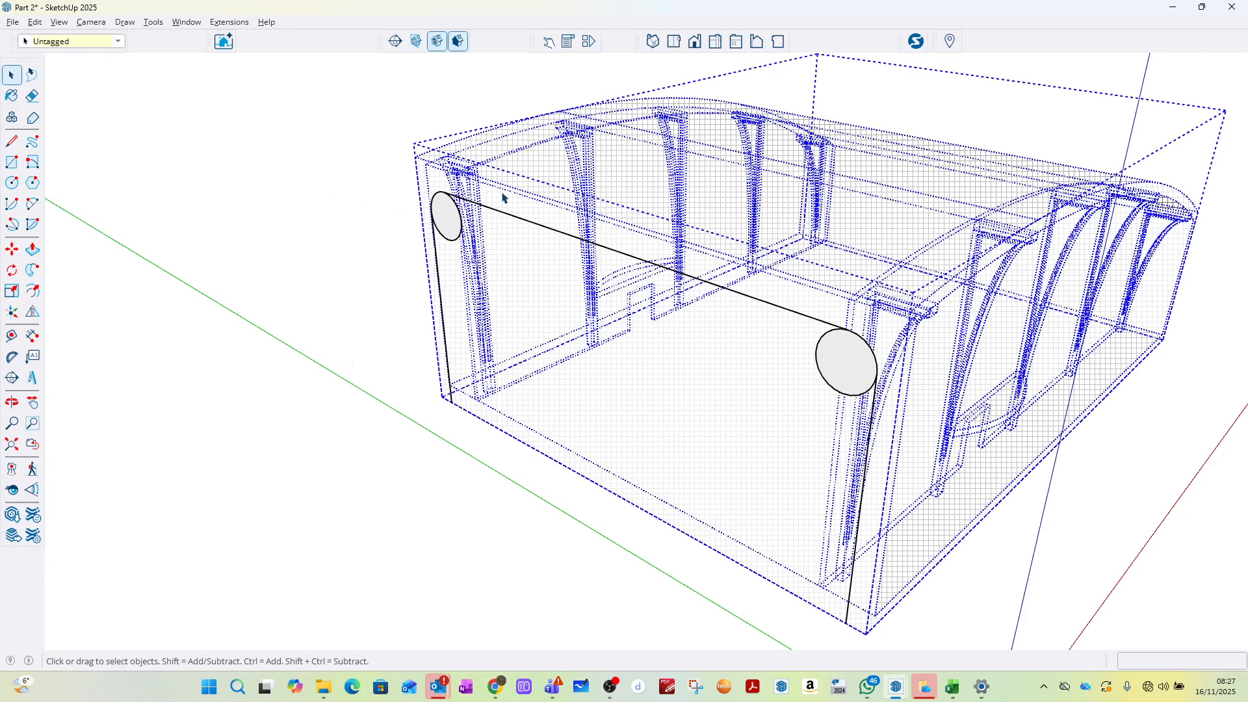
{"action": "right_click", "coordinate": [503, 194]}
{"action": "left_click", "coordinate": [331, 132]}
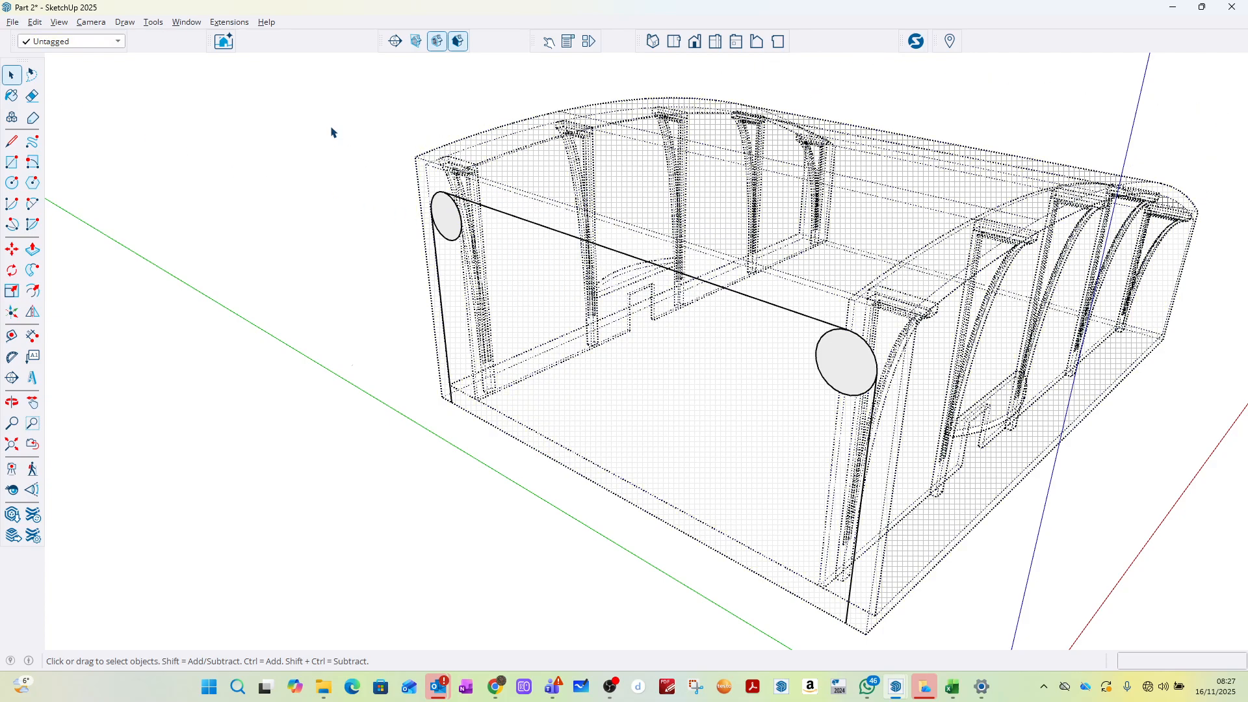
{"action": "left_click", "coordinate": [58, 22]}
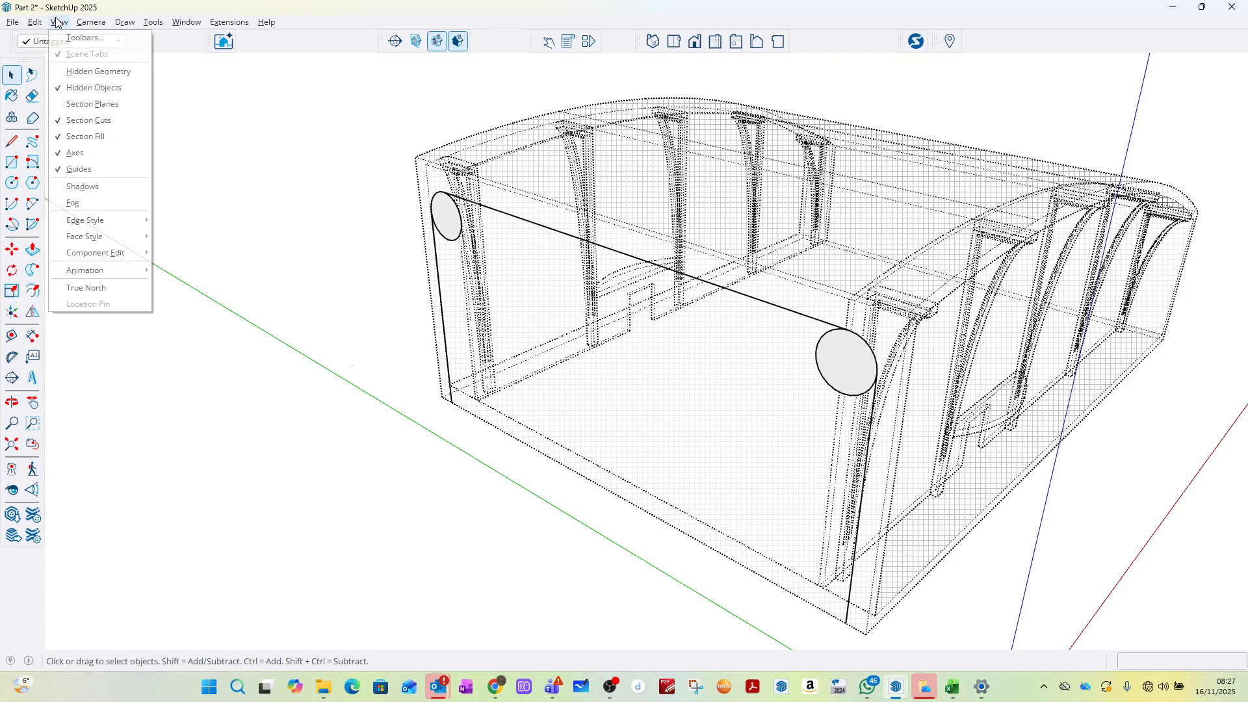
{"action": "left_click", "coordinate": [59, 88]}
Step: Erase the inner arcs of both circles so only the rounded corners of the profile remain
{"action": "mouse_move", "coordinate": [601, 293]}
{"action": "middle_mouse_down"}
{"action": "mouse_move", "coordinate": [660, 259]}
{"action": "mouse_move", "coordinate": [702, 260]}
{"action": "middle_mouse_up"}
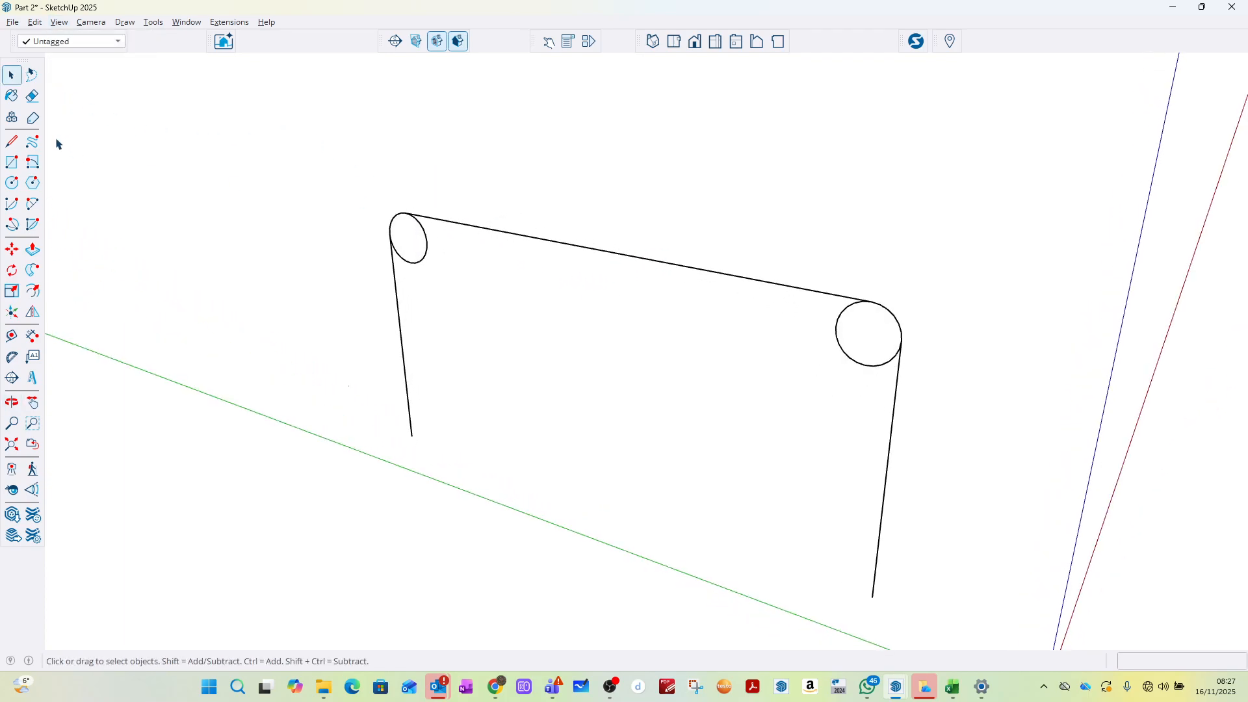
{"action": "left_click", "coordinate": [34, 97]}
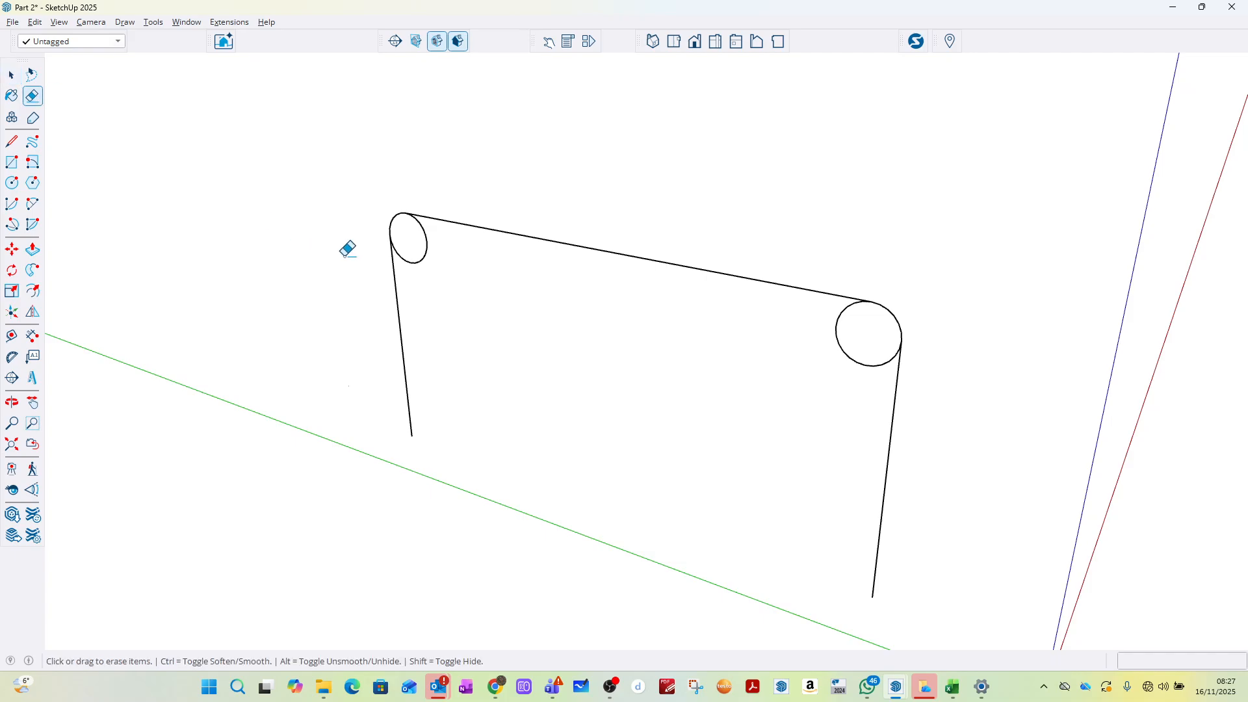
{"action": "left_click", "coordinate": [426, 245]}
{"action": "left_click", "coordinate": [859, 366]}
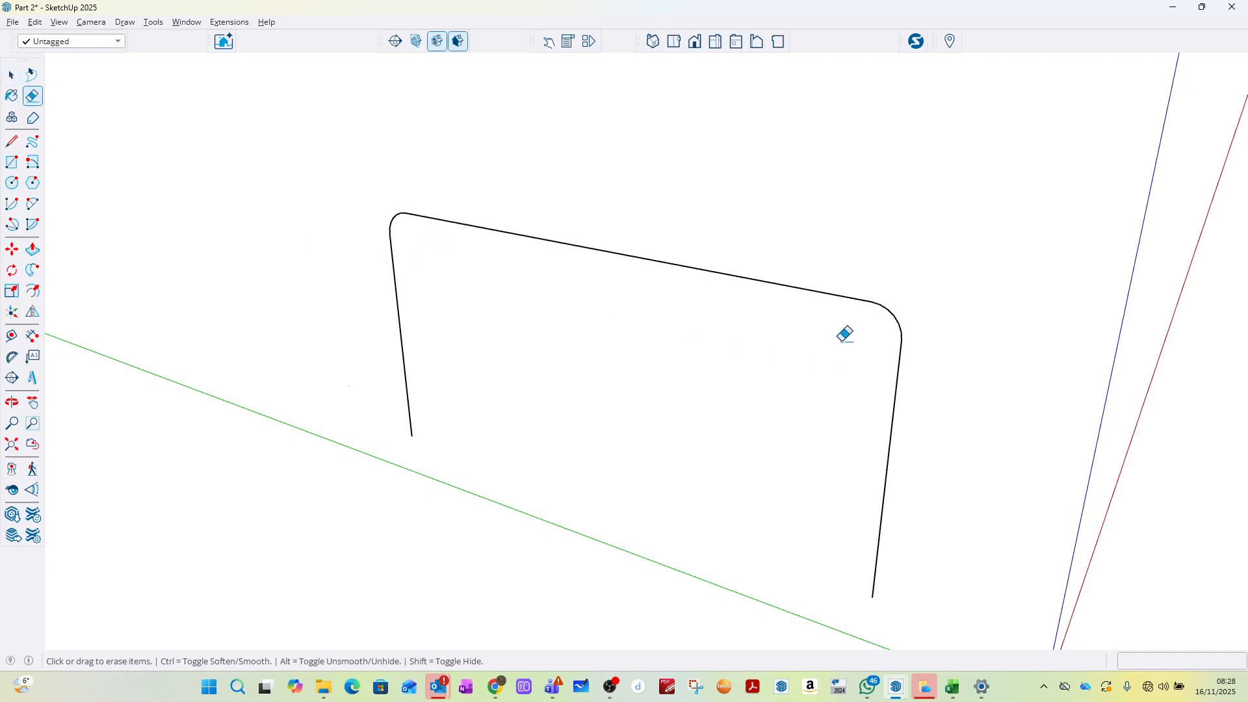
Step: Close the profile into a face with a line joining the lower ends of the two vertical lines
{"action": "left_click", "coordinate": [11, 141]}
{"action": "left_click", "coordinate": [411, 436]}
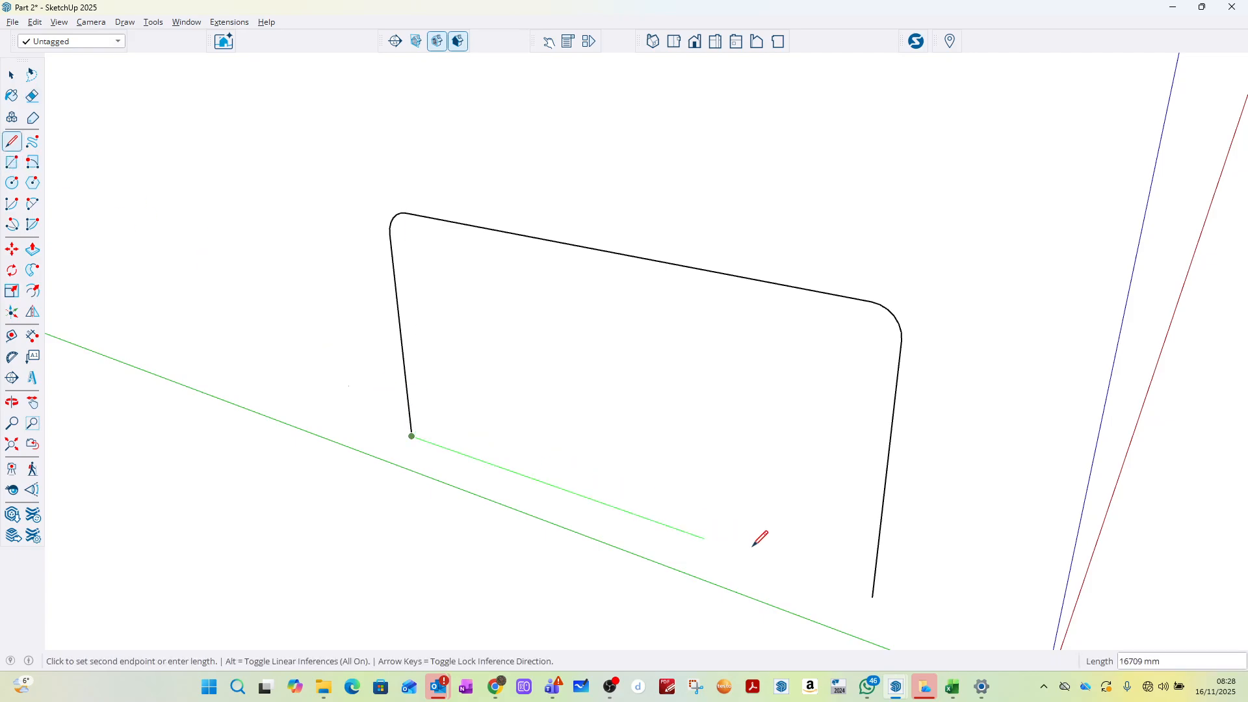
{"action": "left_click", "coordinate": [872, 596]}
{"action": "key", "text": "space"}
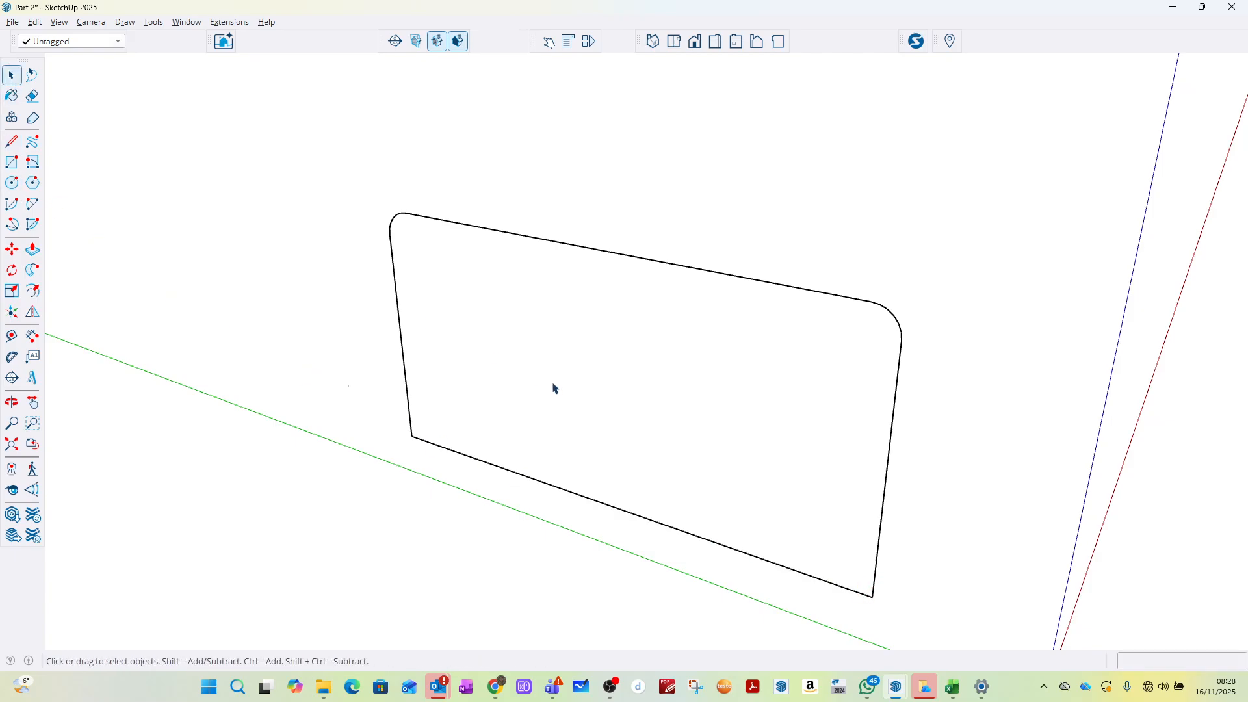
Step: Offset the outline of the round-cornered profile face inward by 600 mm
{"action": "left_click", "coordinate": [691, 412]}
{"action": "middle_click_drag", "start_coordinate": [691, 412], "coordinate": [810, 409]}
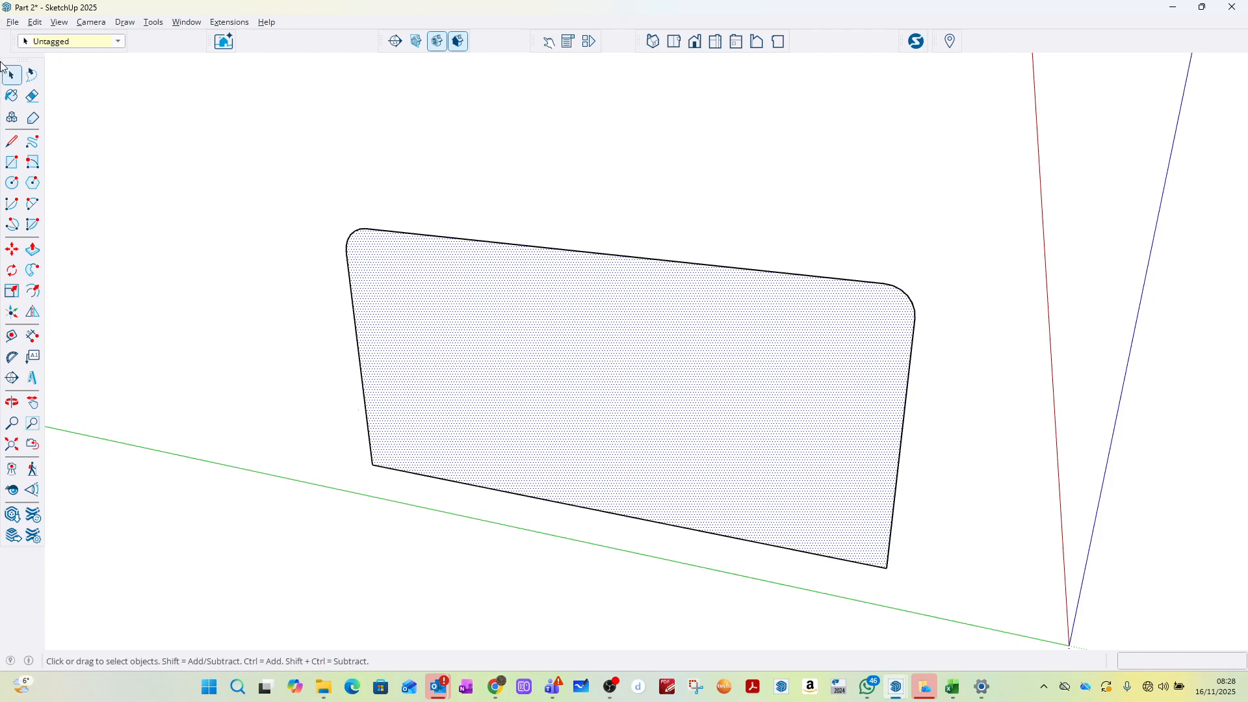
{"action": "left_click", "coordinate": [33, 290]}
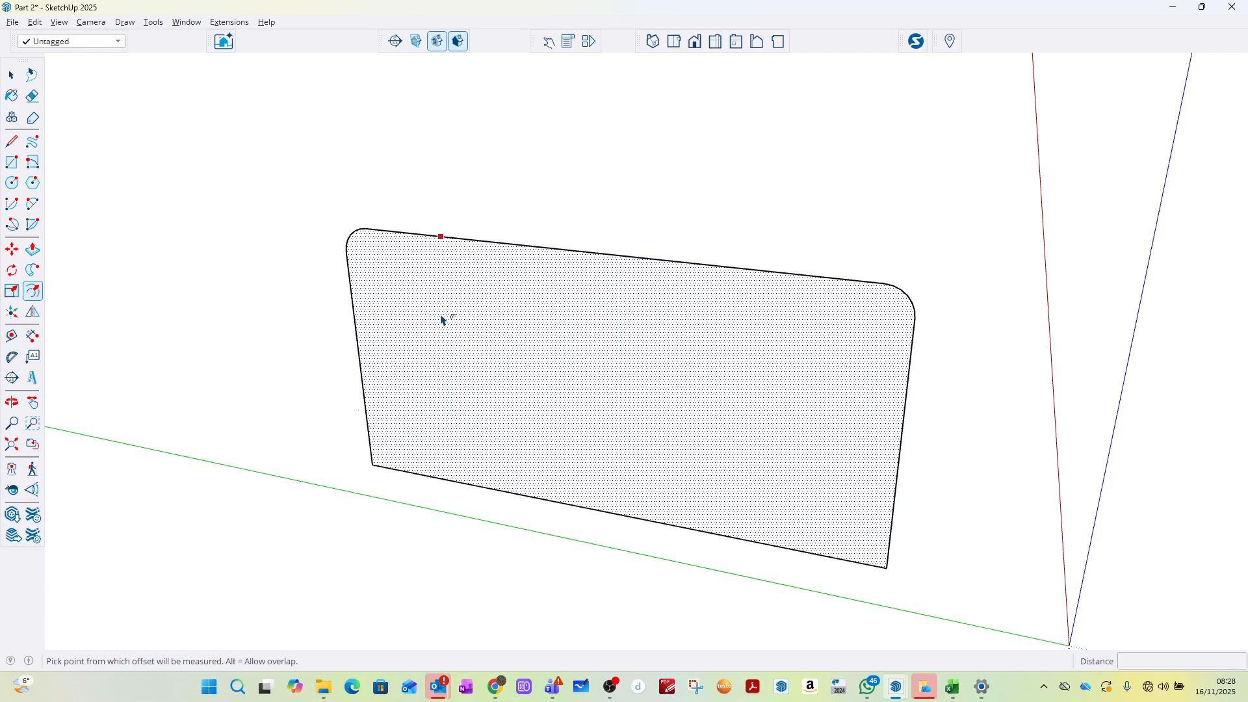
{"action": "left_click", "coordinate": [351, 296]}
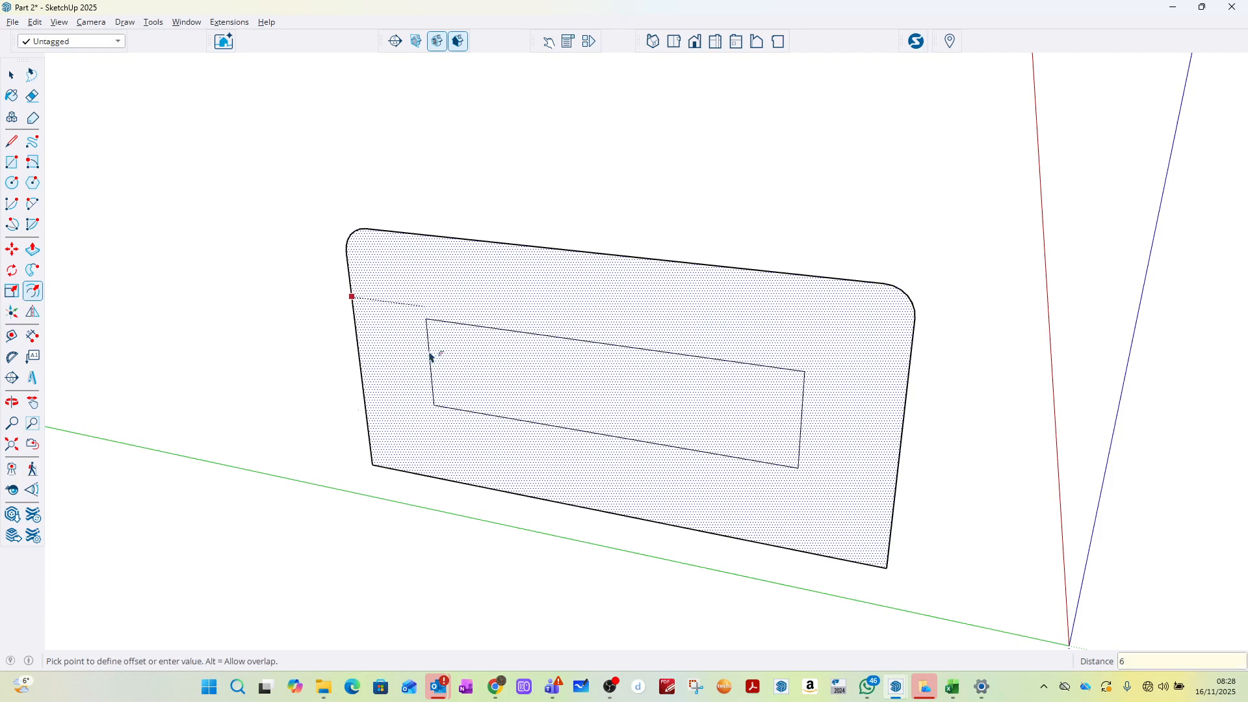
{"action": "type", "text": "600"}
{"action": "key", "text": "Return"}
{"action": "key", "text": "space"}
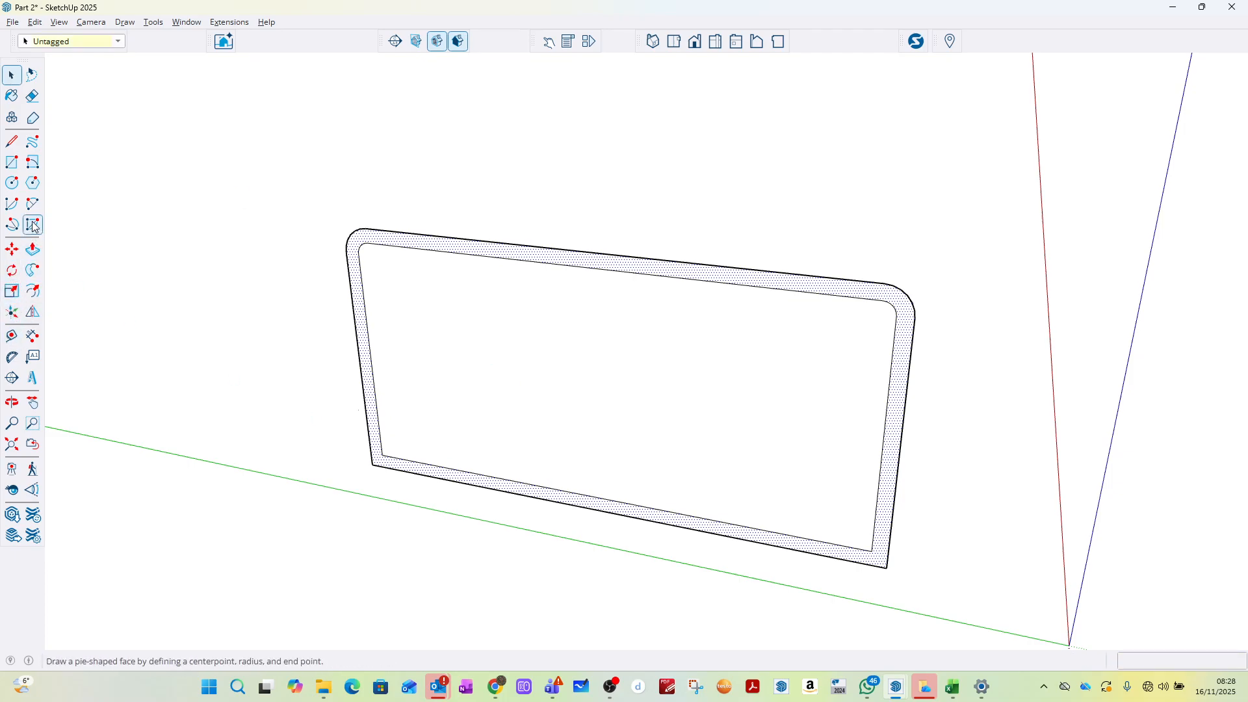
Step: Place a horizontal guide line 1800 mm above the outer bottom edge of the profile
{"action": "left_click", "coordinate": [12, 336]}
{"action": "left_click", "coordinate": [580, 505]}
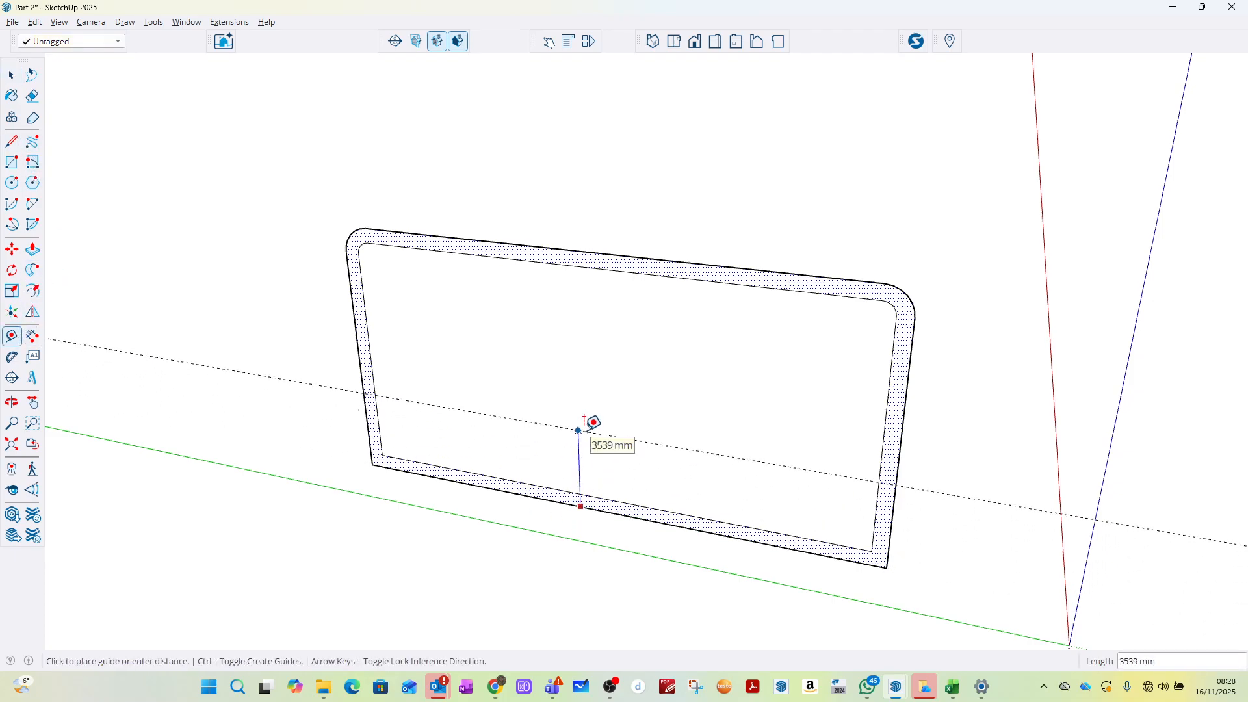
{"action": "type", "text": "180"}
{"action": "key", "text": "Return"}
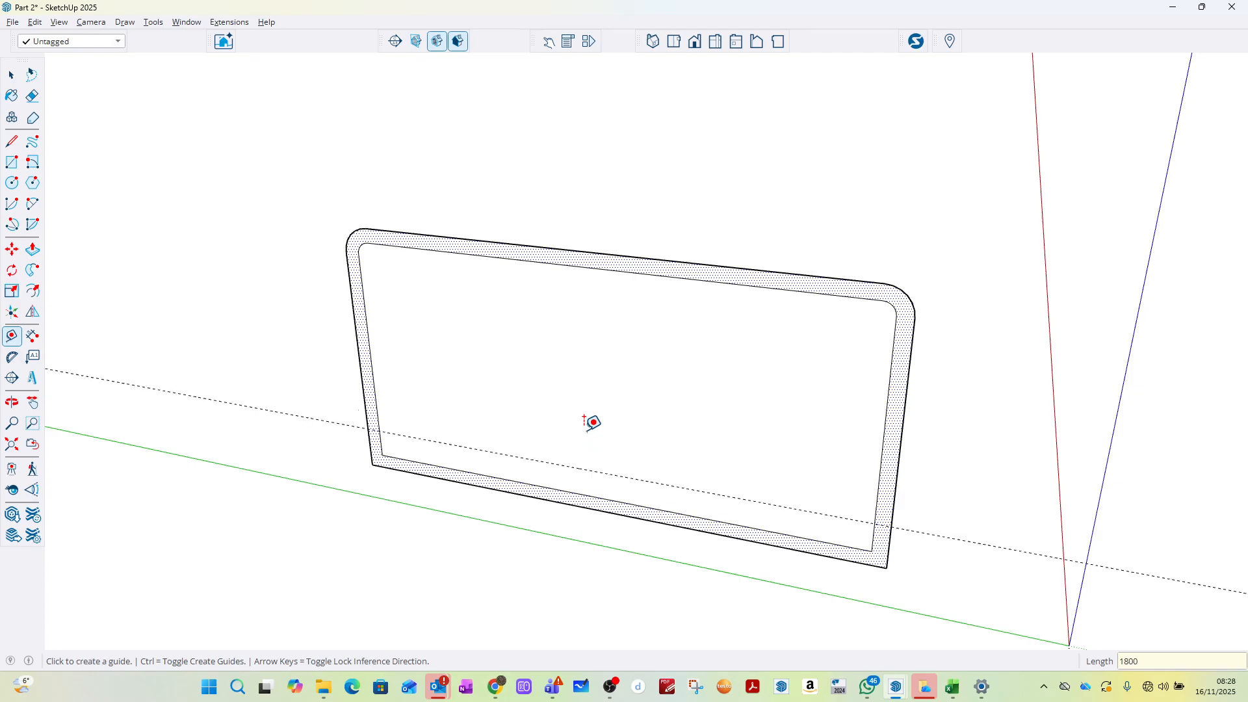
{"action": "left_click", "coordinate": [12, 75]}
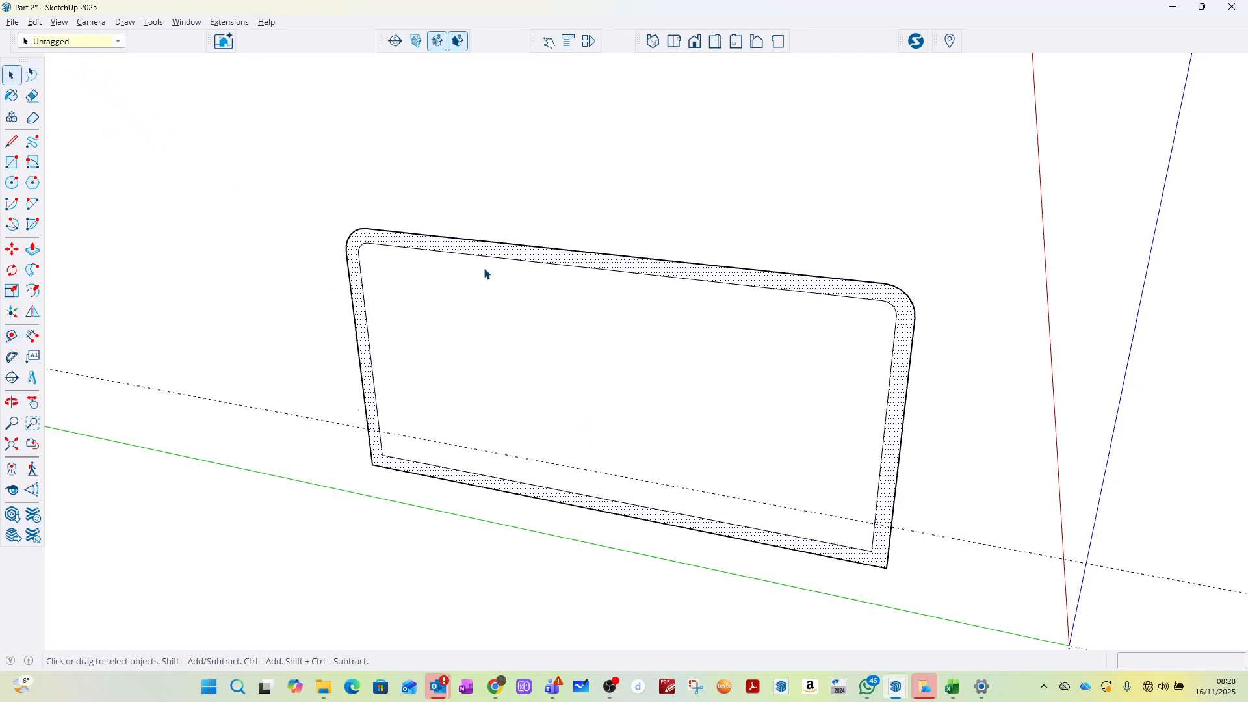
Step: Move the inner bottom edge of the profile up onto the guide line and remove the guide
{"action": "left_click", "coordinate": [617, 502]}
{"action": "key", "text": "m"}
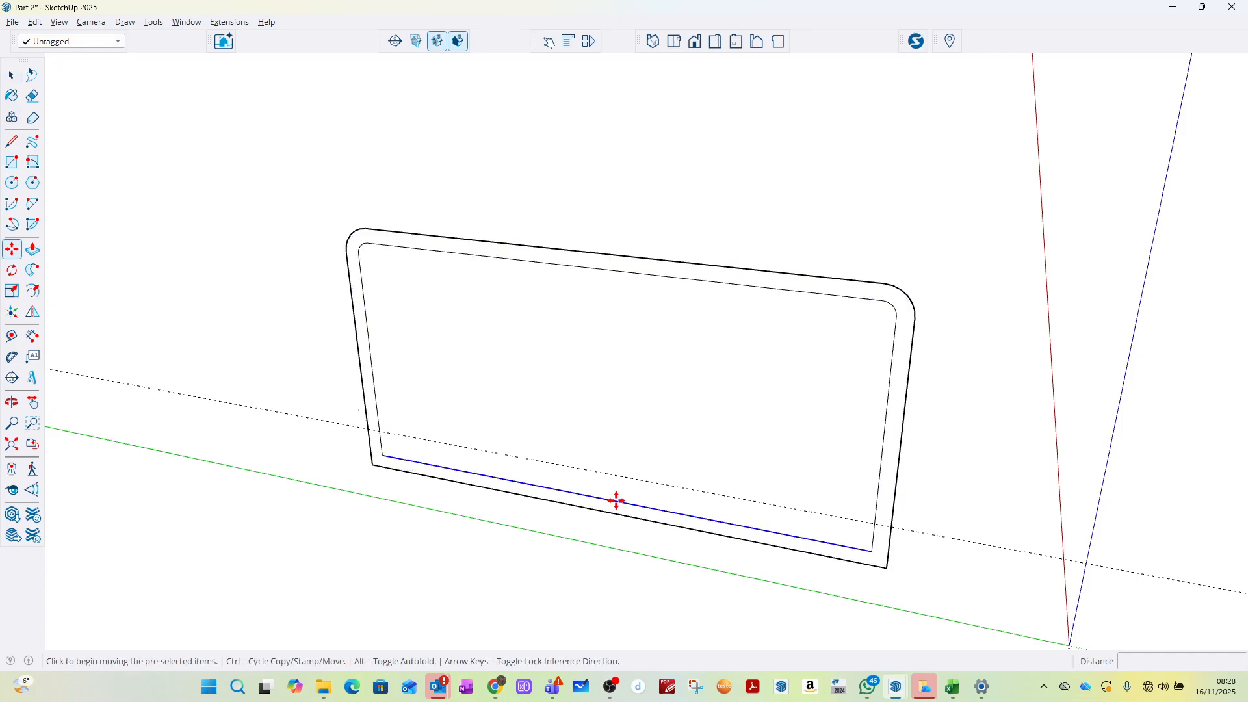
{"action": "left_click", "coordinate": [616, 500]}
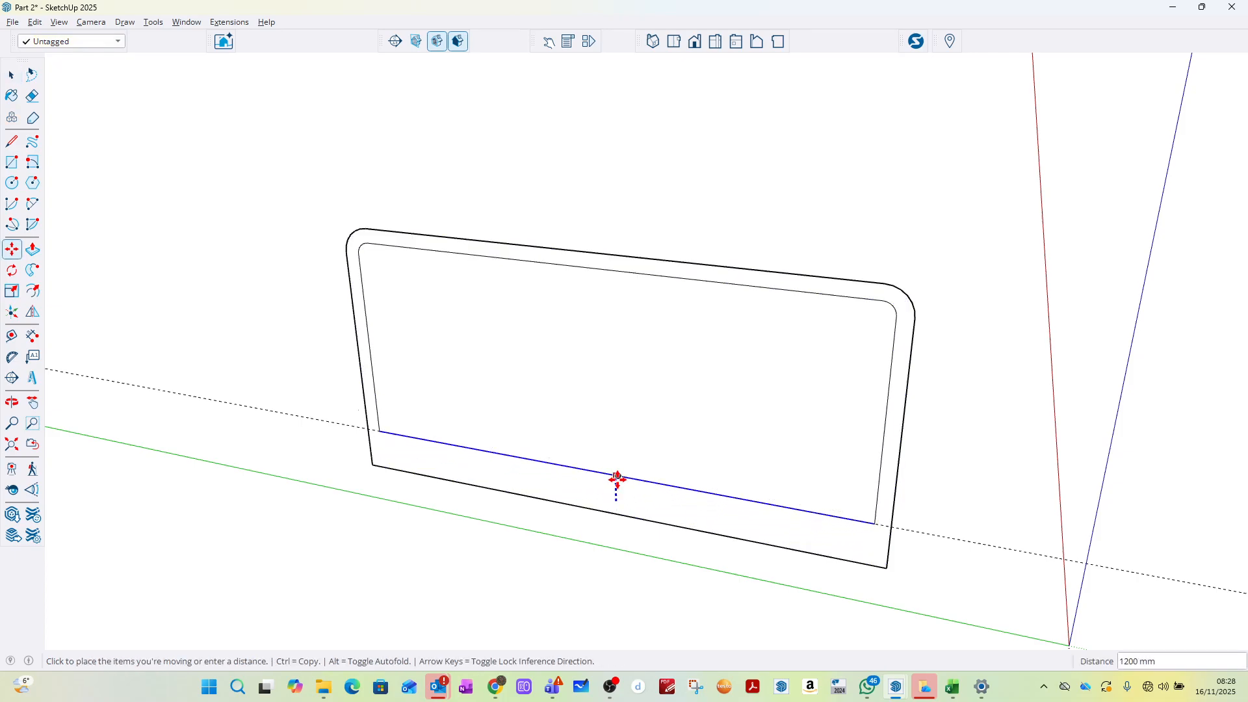
{"action": "key", "text": "Escape"}
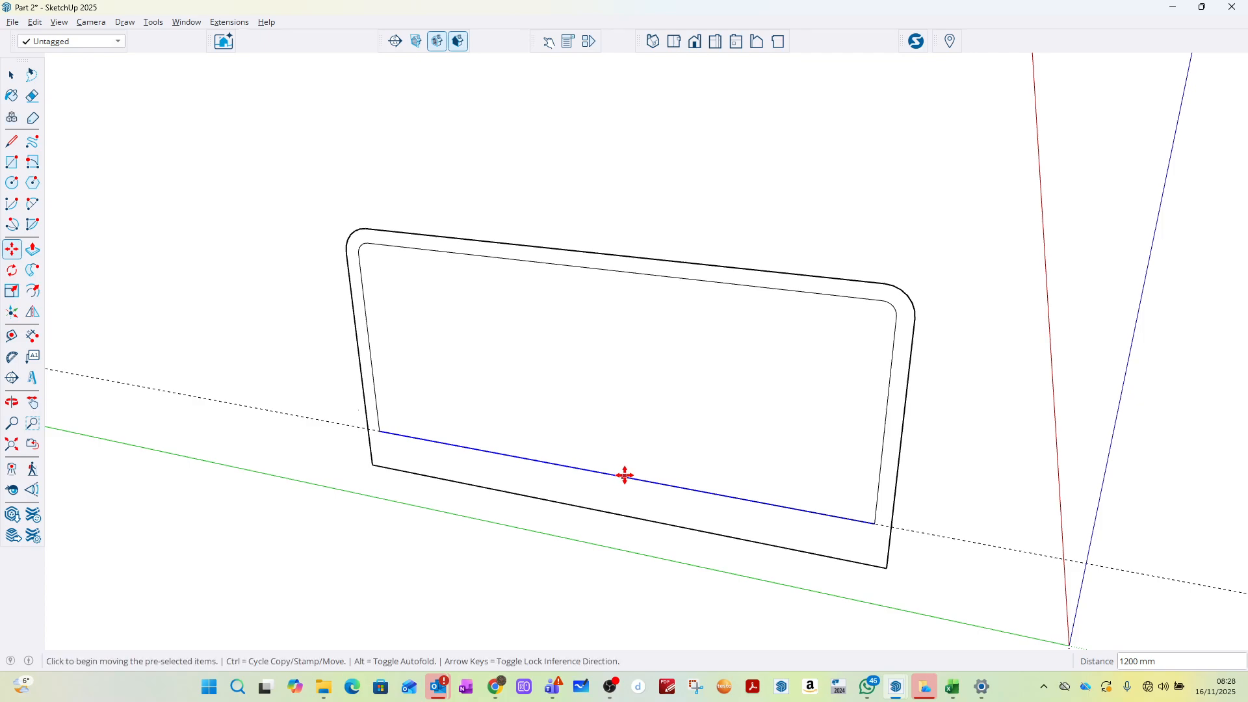
{"action": "left_click", "coordinate": [12, 76]}
{"action": "left_click", "coordinate": [206, 187]}
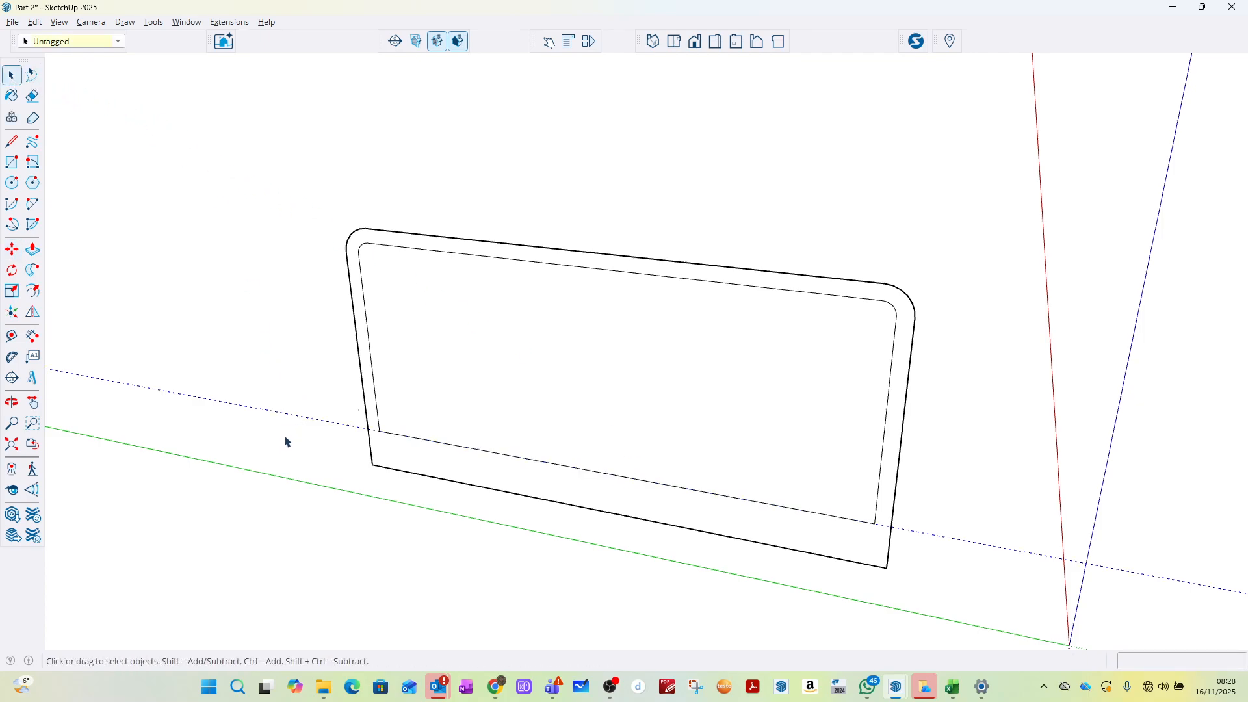
Step: Measure the distance from the inner bottom edge down to the outer bottom edge of the profile
{"action": "middle_click_drag", "start_coordinate": [703, 486], "coordinate": [382, 565]}
{"action": "left_click", "coordinate": [11, 335]}
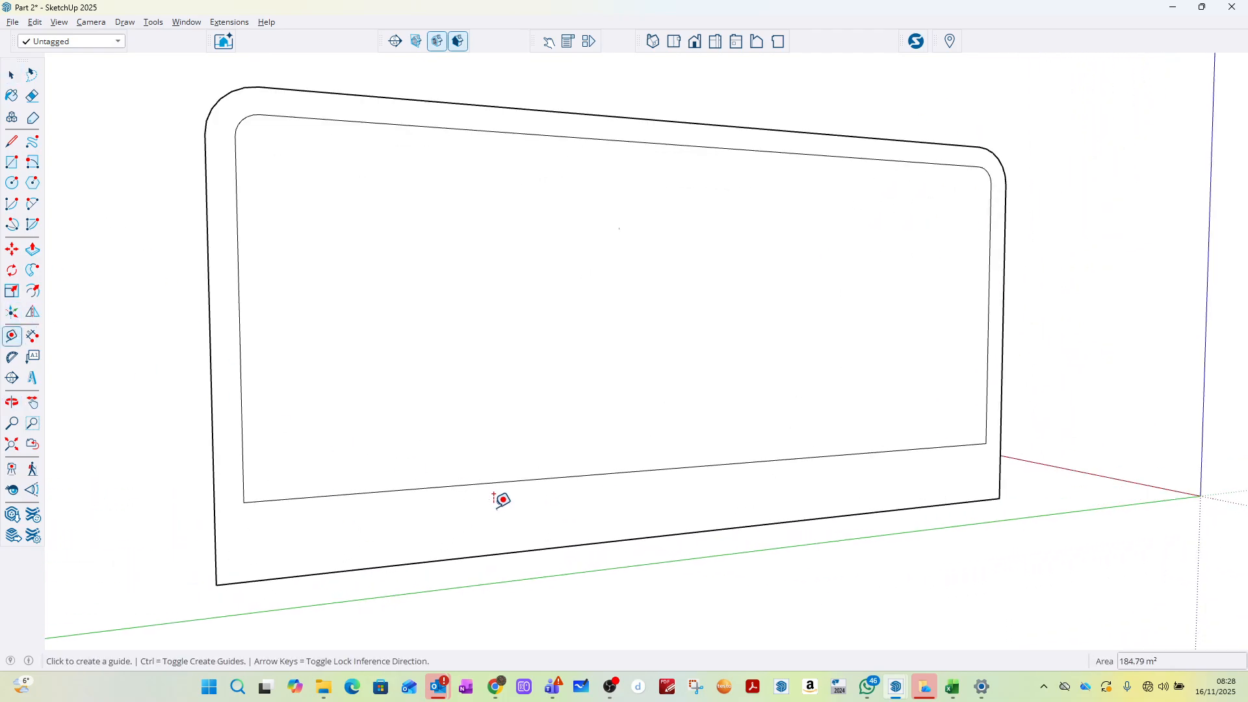
{"action": "left_click", "coordinate": [548, 478]}
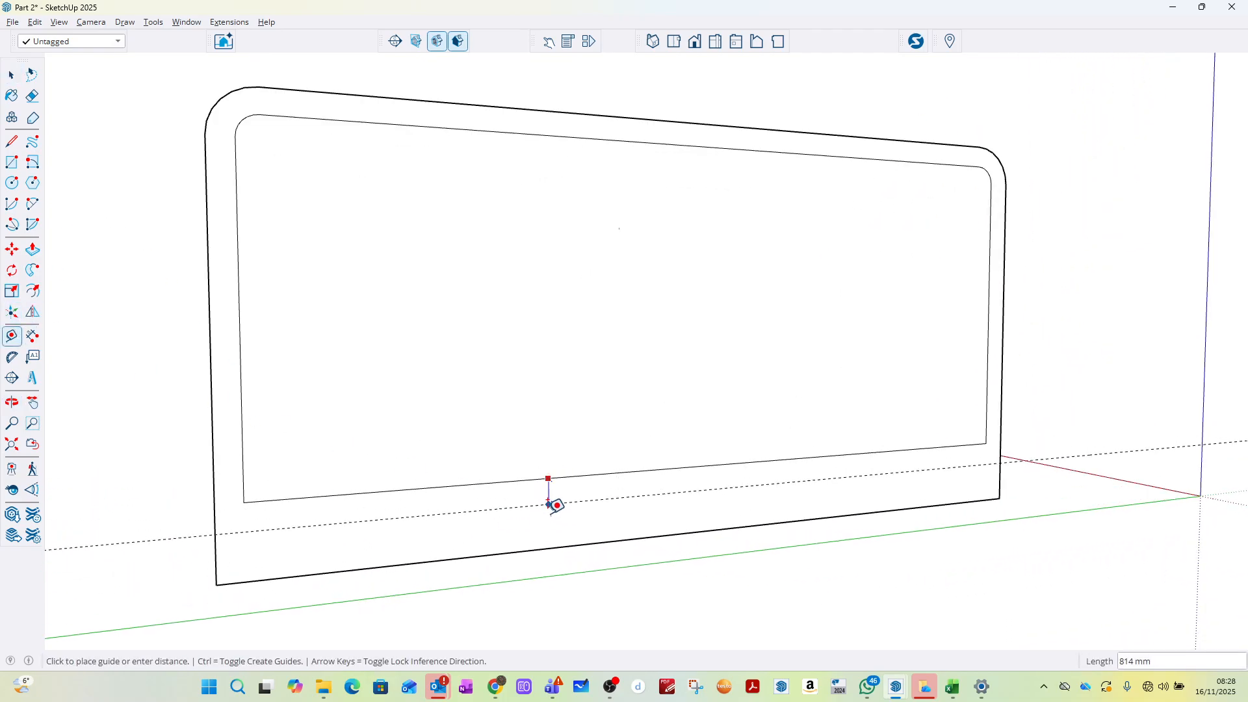
{"action": "left_click", "coordinate": [549, 543]}
{"action": "middle_click_drag", "start_coordinate": [589, 424], "coordinate": [463, 522]}
{"action": "scroll", "coordinate": [463, 523], "scroll_direction": "up", "scroll_amount": 1}
{"action": "left_click", "coordinate": [19, 76]}
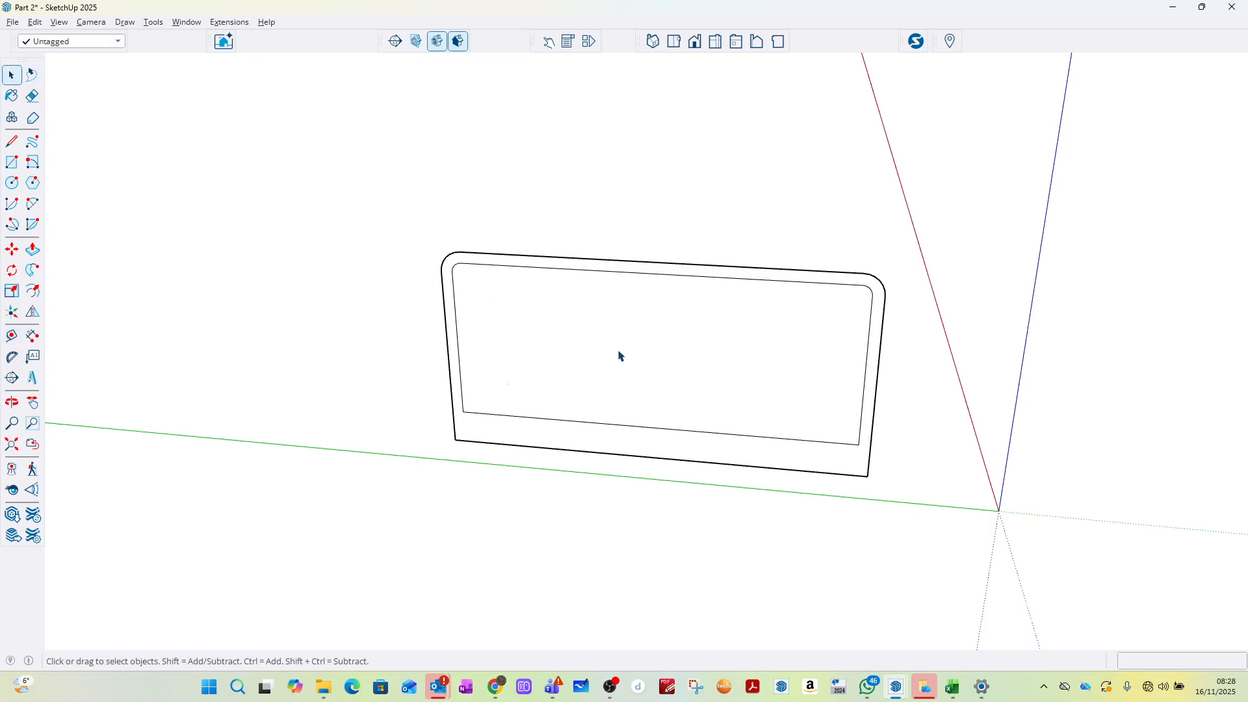
Step: Delete the inner face of the profile and extrude the remaining frame face by 3000 mm with Push/Pull
{"action": "left_click", "coordinate": [621, 351]}
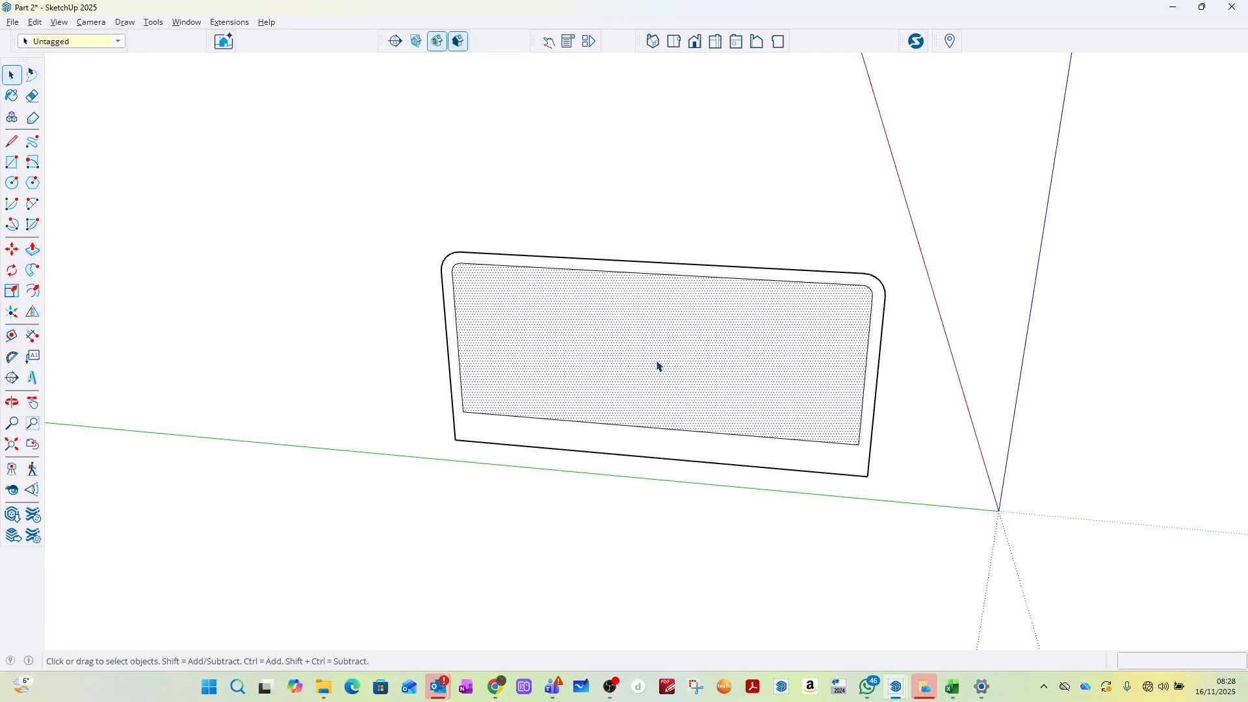
{"action": "key", "text": "Delete"}
{"action": "left_click", "coordinate": [727, 455]}
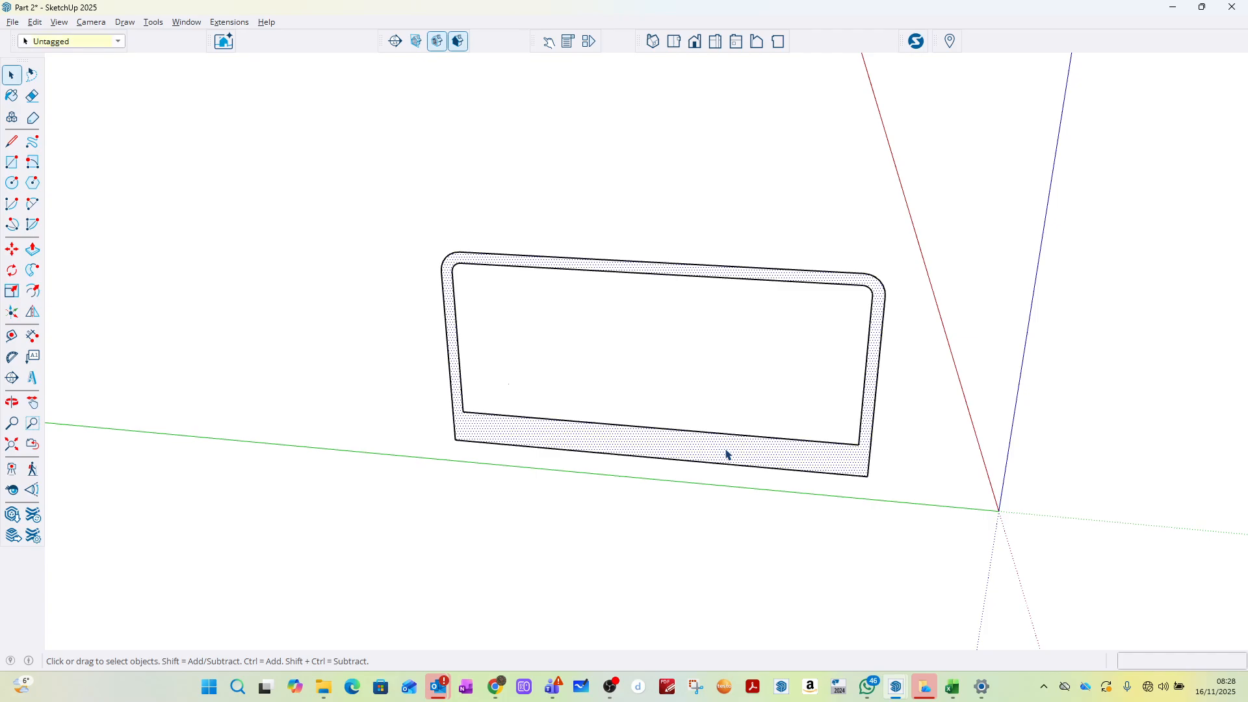
{"action": "left_click", "coordinate": [33, 249]}
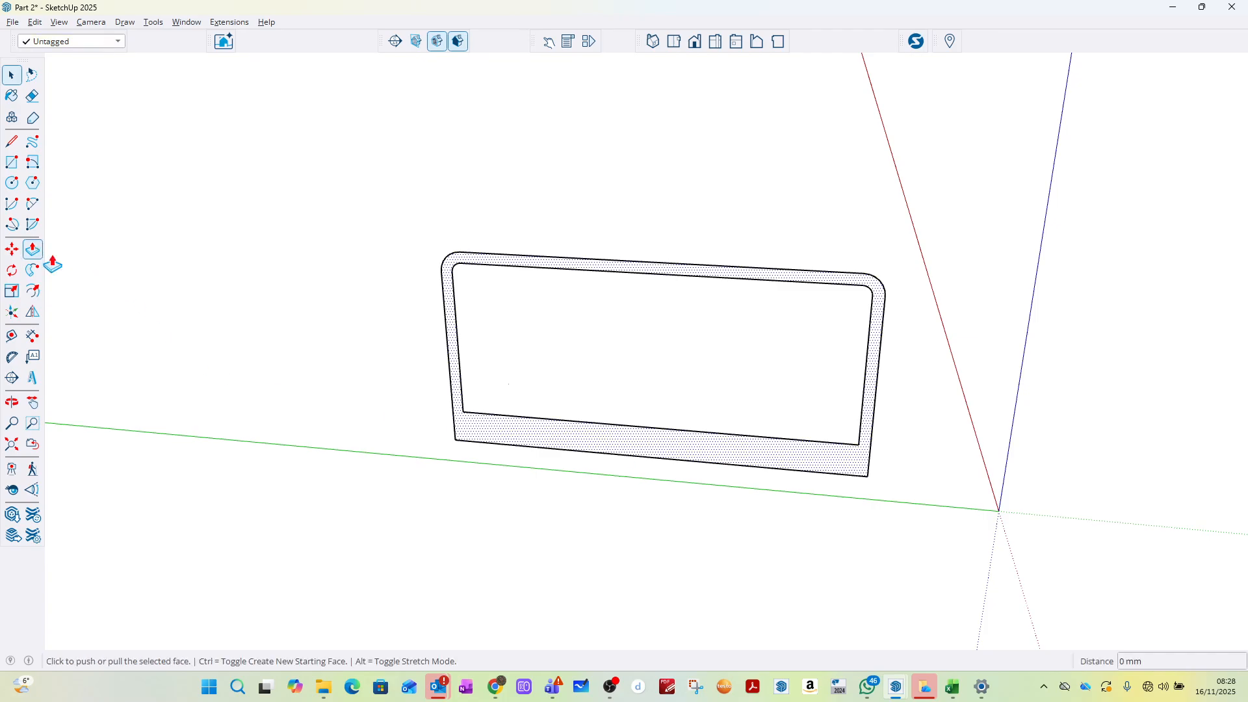
{"action": "left_click", "coordinate": [554, 429]}
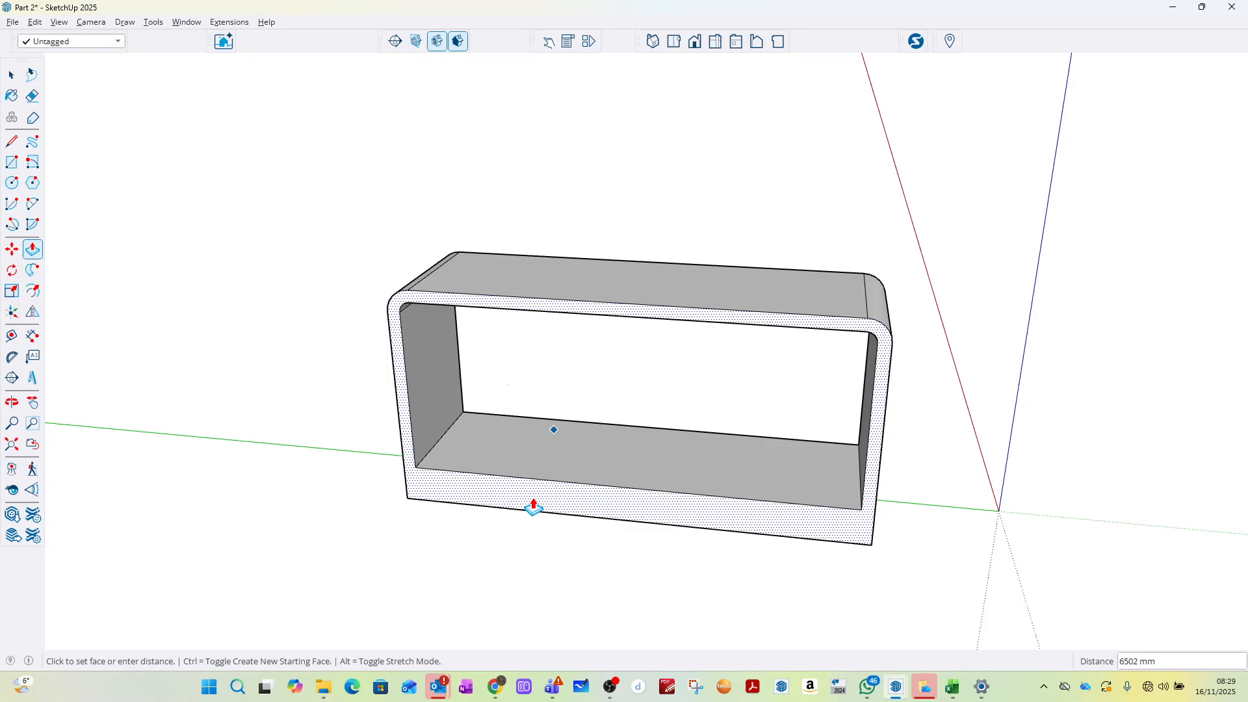
{"action": "type", "text": "3000"}
{"action": "key", "text": "Return"}
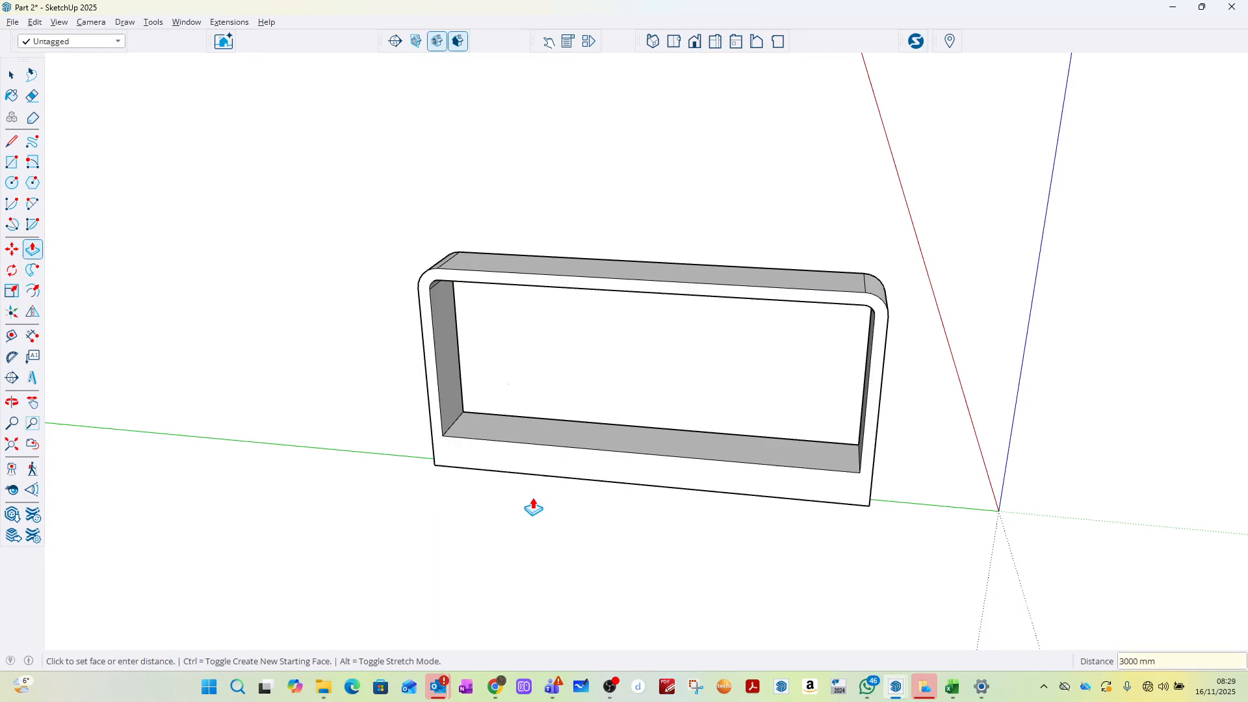
{"action": "left_click", "coordinate": [12, 75]}
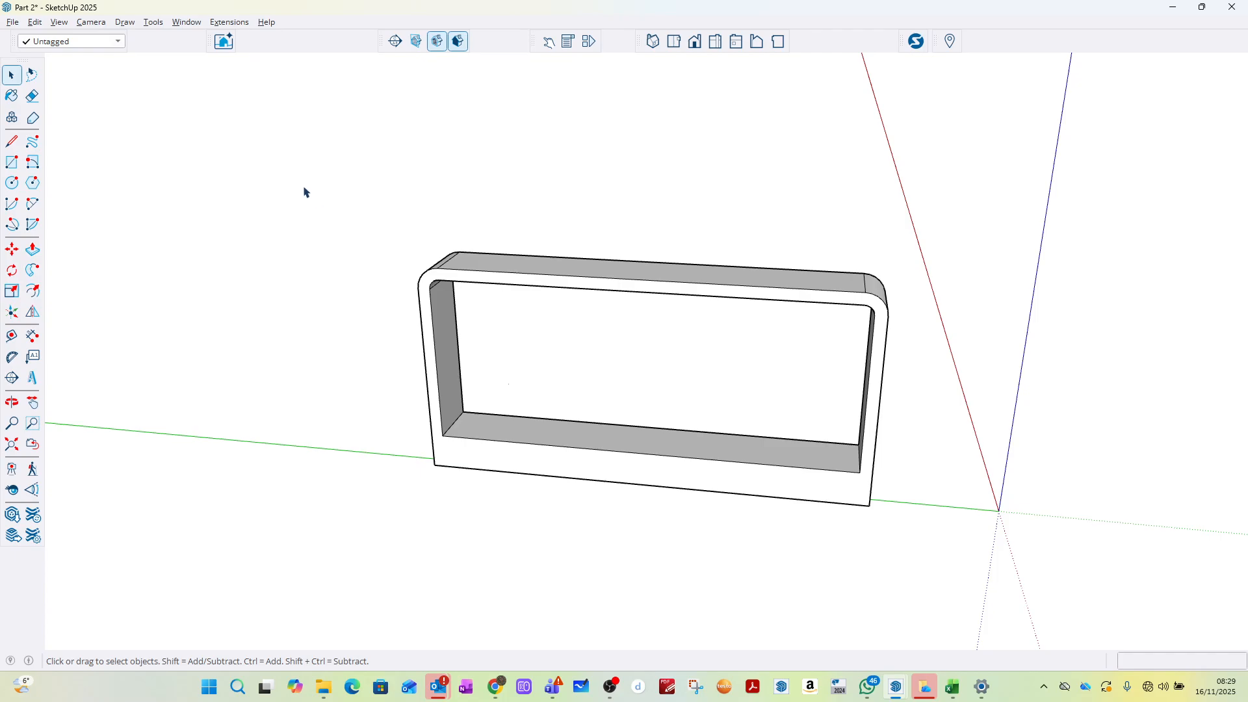
Step: Make a group from all the geometry of the extruded round-cornered frame
{"action": "middle_click_drag", "start_coordinate": [303, 189], "coordinate": [247, 145]}
{"action": "left_click_drag", "start_coordinate": [209, 128], "coordinate": [965, 627]}
{"action": "right_click", "coordinate": [609, 481]}
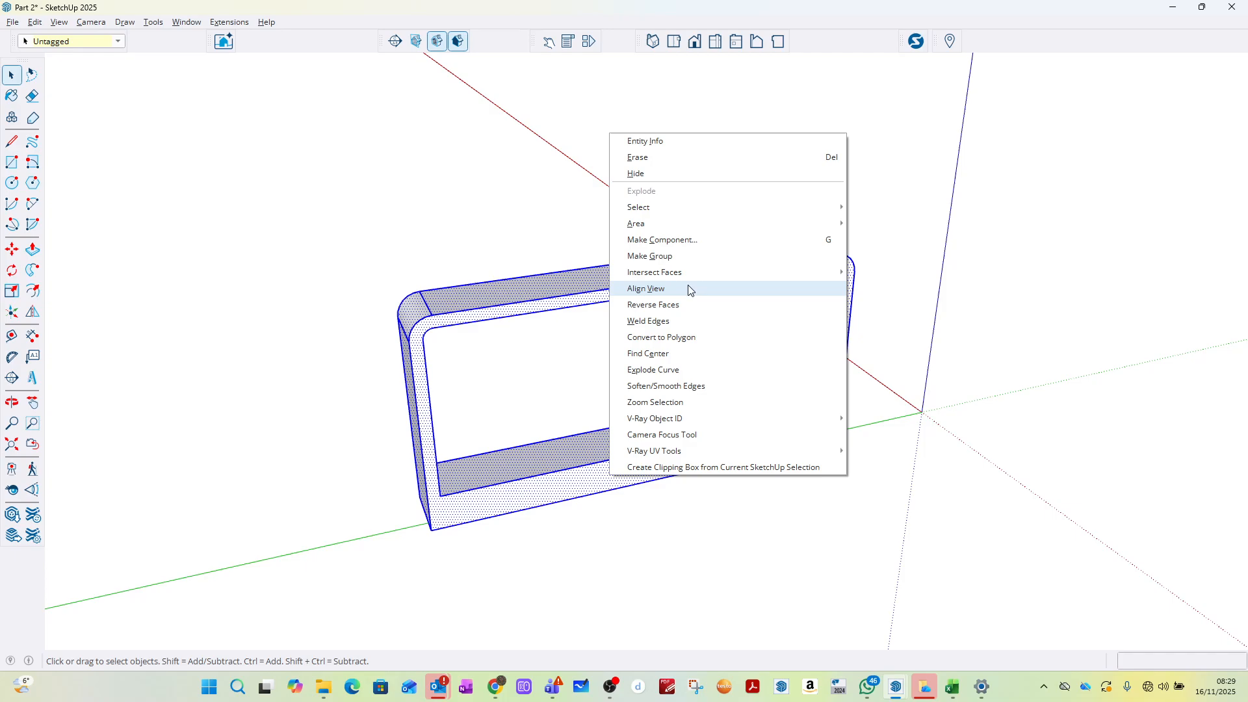
{"action": "left_click", "coordinate": [669, 259]}
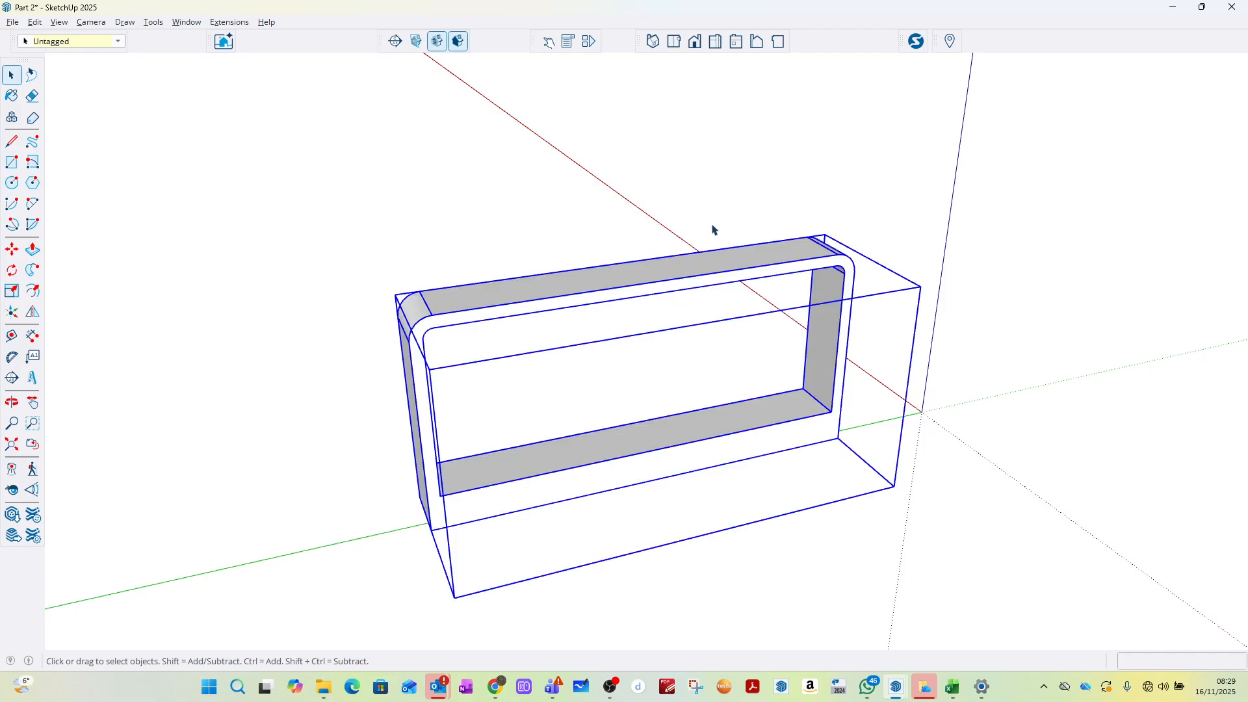
{"action": "left_click", "coordinate": [563, 177]}
Step: Place a horizontal guide line 1700 mm below the inner top edge of the frame's front opening
{"action": "middle_click_drag", "start_coordinate": [529, 409], "coordinate": [612, 337]}
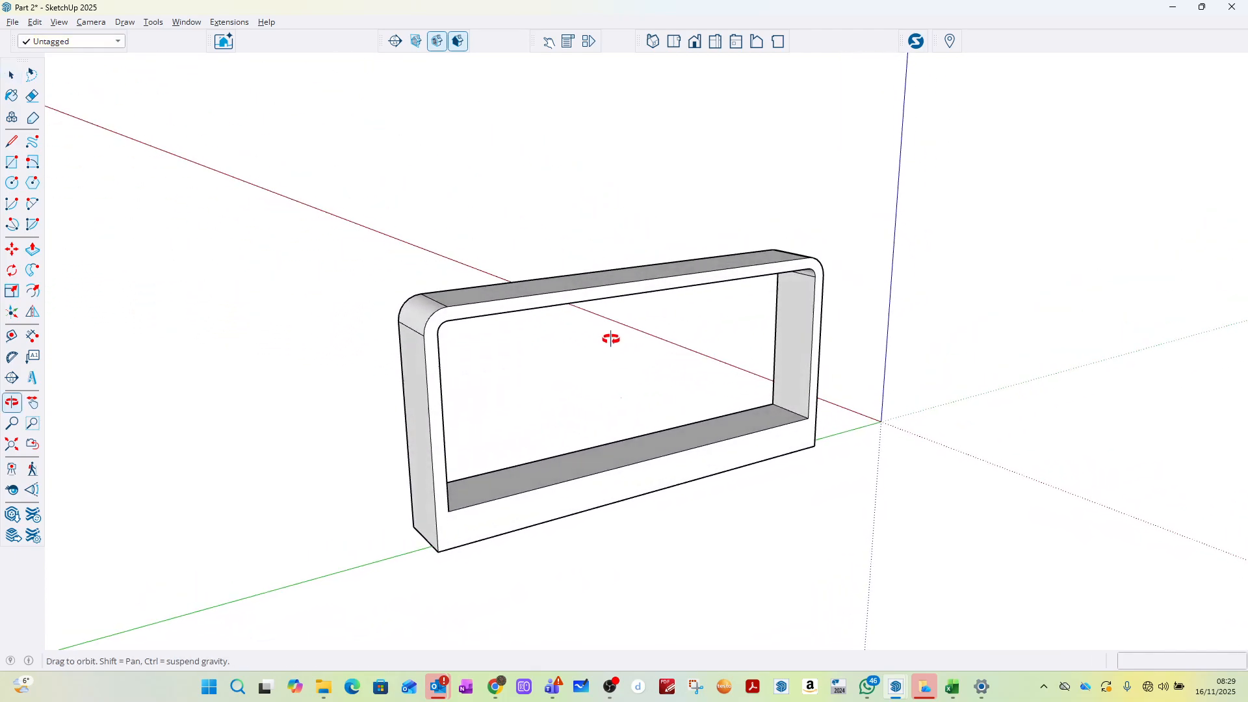
{"action": "scroll", "coordinate": [618, 479], "scroll_direction": "up", "scroll_amount": 3}
{"action": "scroll", "coordinate": [799, 262], "scroll_direction": "down", "scroll_amount": 3}
{"action": "scroll", "coordinate": [585, 459], "scroll_direction": "up", "scroll_amount": 2}
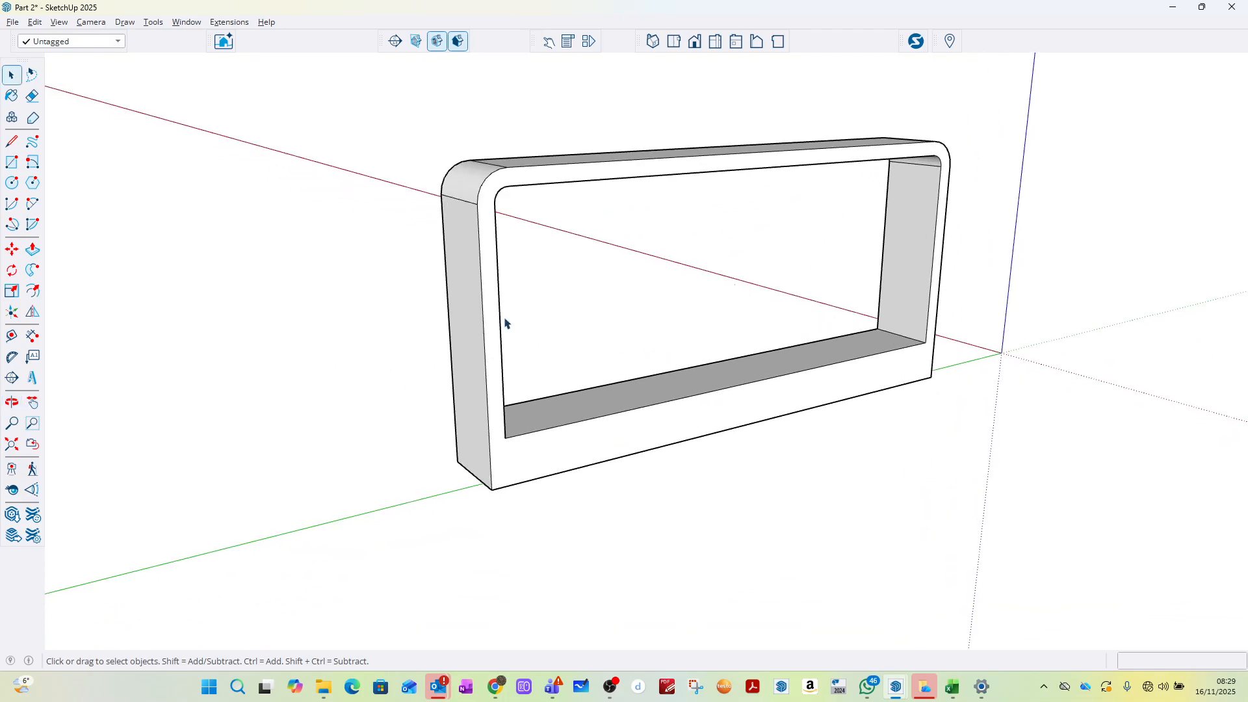
{"action": "left_click", "coordinate": [12, 335]}
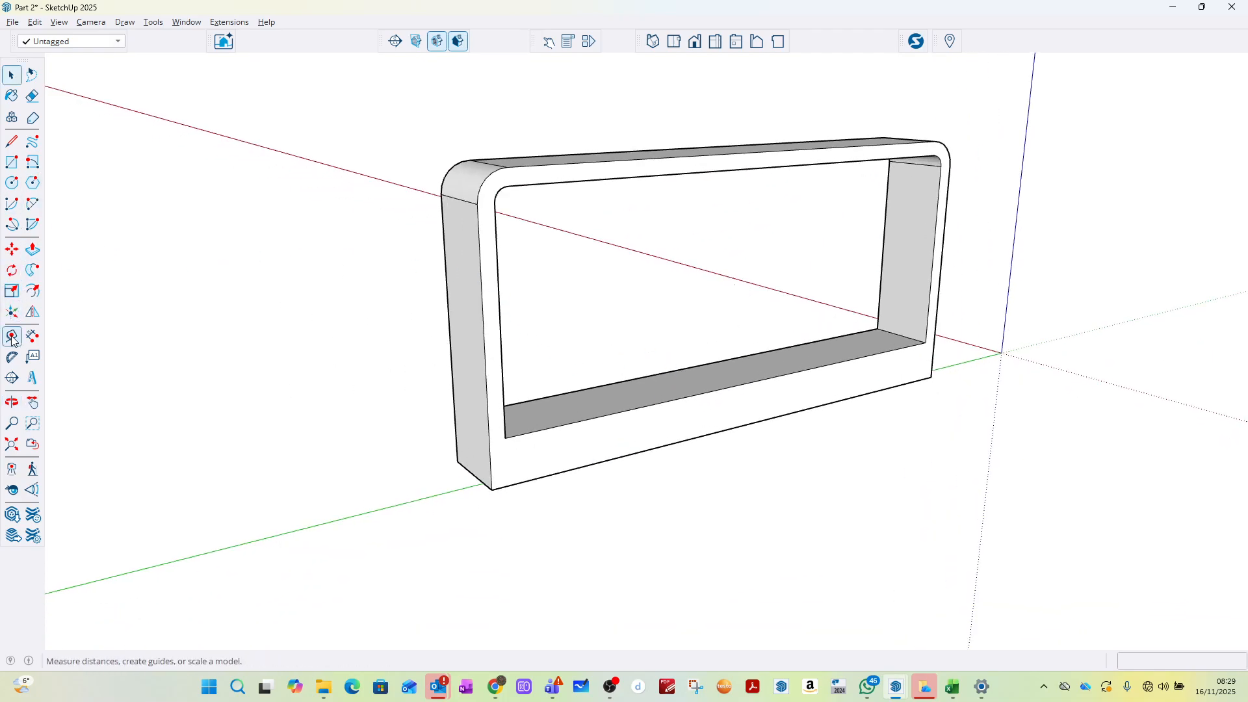
{"action": "left_click", "coordinate": [664, 174]}
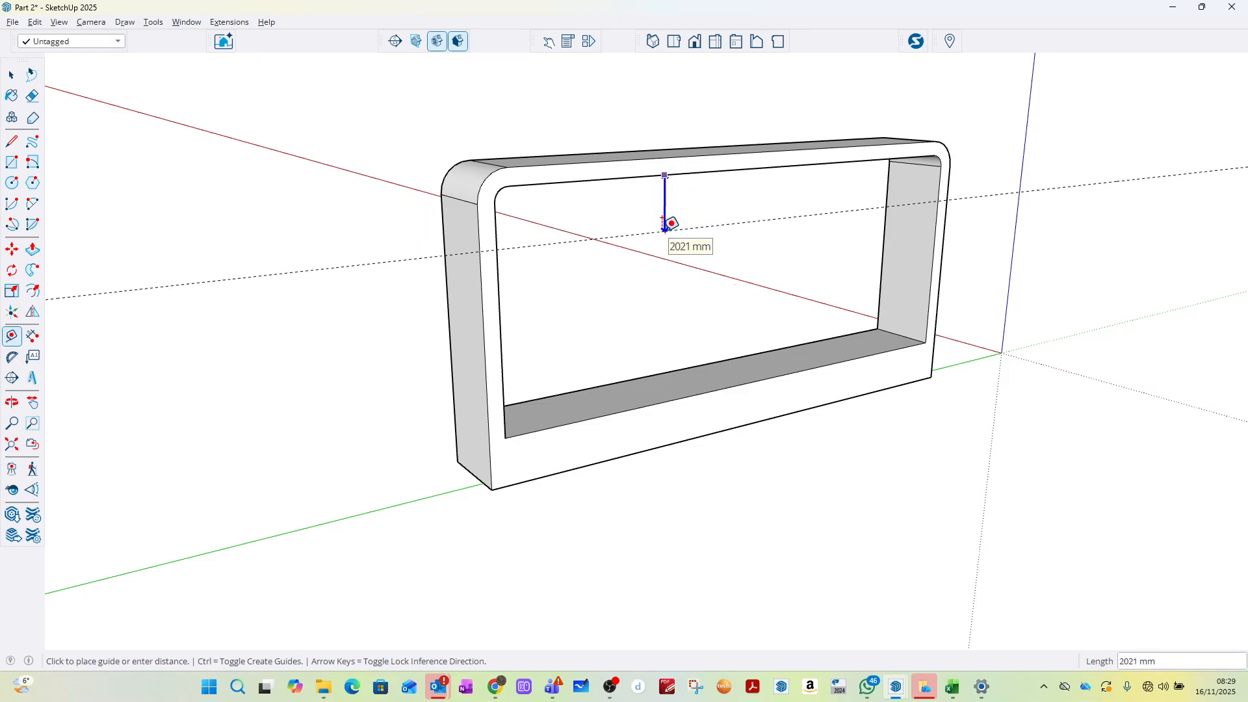
{"action": "type", "text": "1700"}
{"action": "key", "text": "Return"}
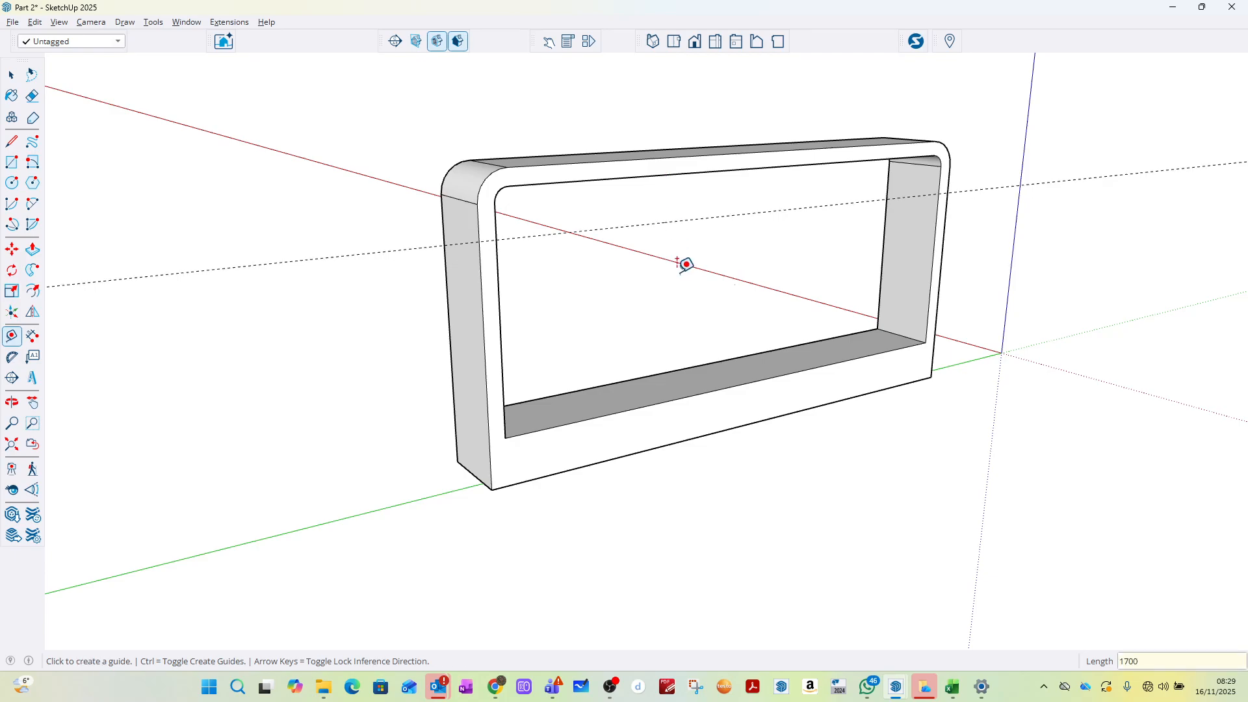
Step: Draw a rectangle across the frame's front opening, from the guide line at one side to the opposite lower inner corner
{"action": "left_click", "coordinate": [10, 163]}
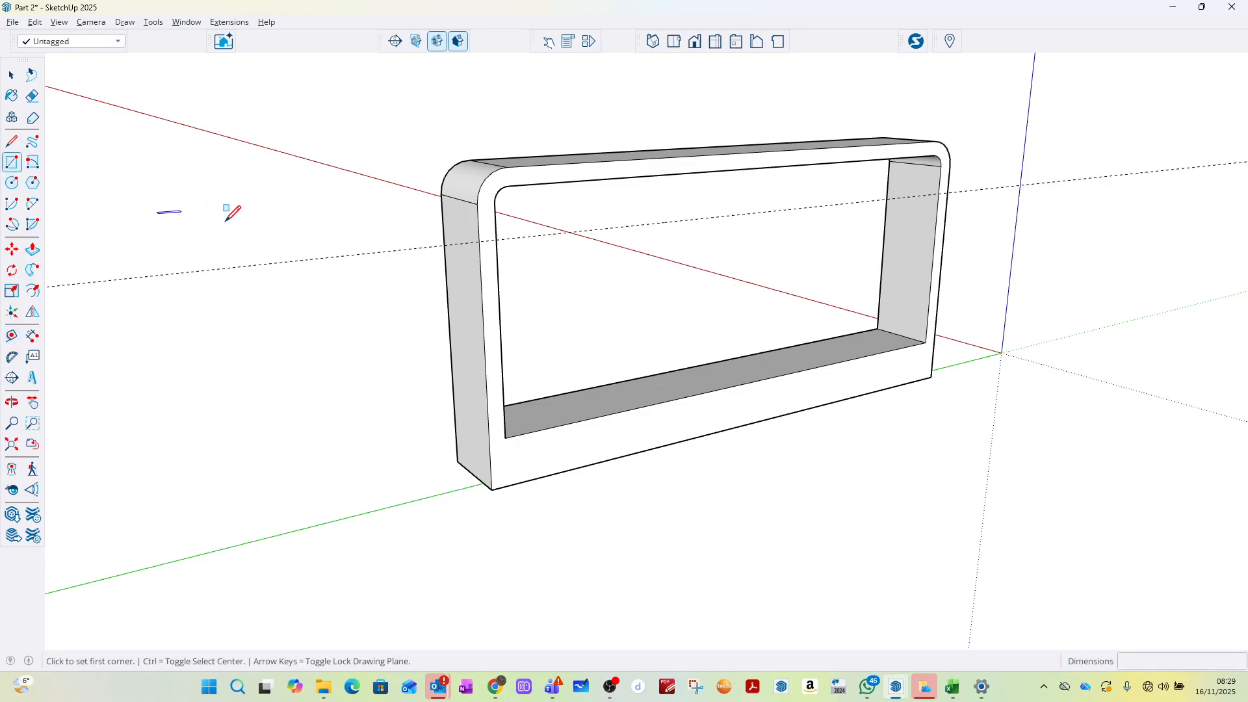
{"action": "left_click", "coordinate": [495, 240]}
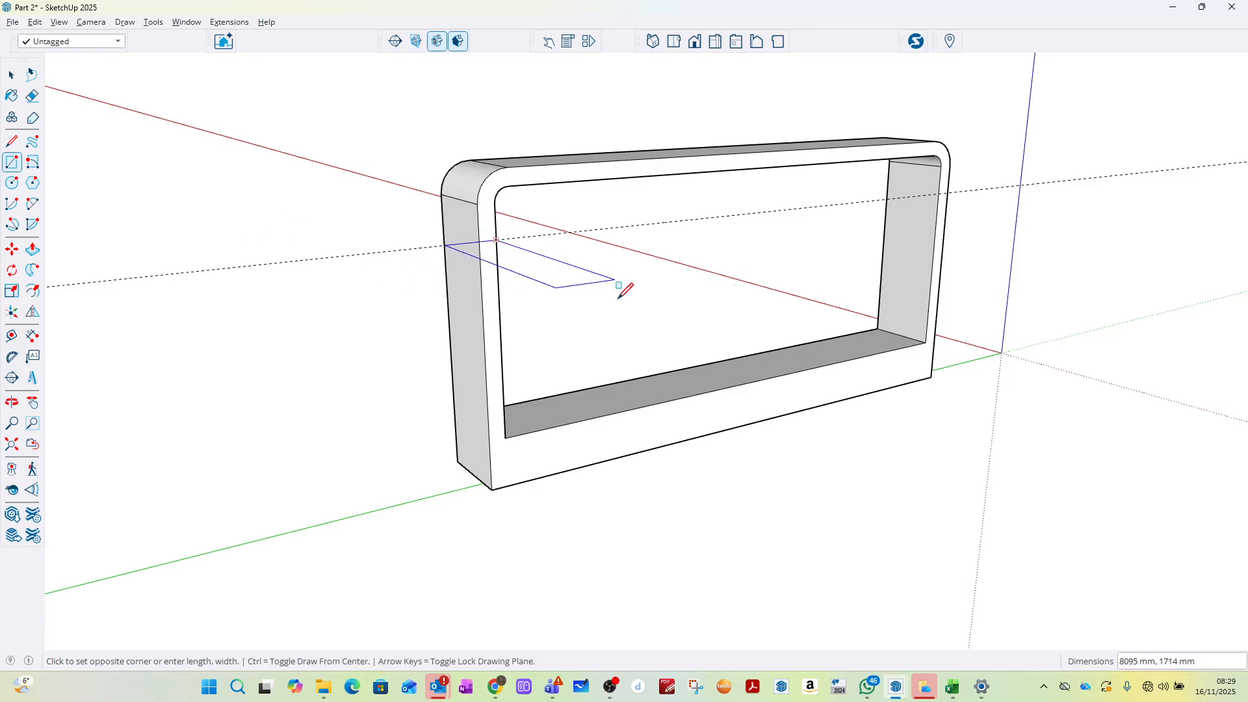
{"action": "left_click", "coordinate": [925, 344]}
{"action": "key", "text": "space"}
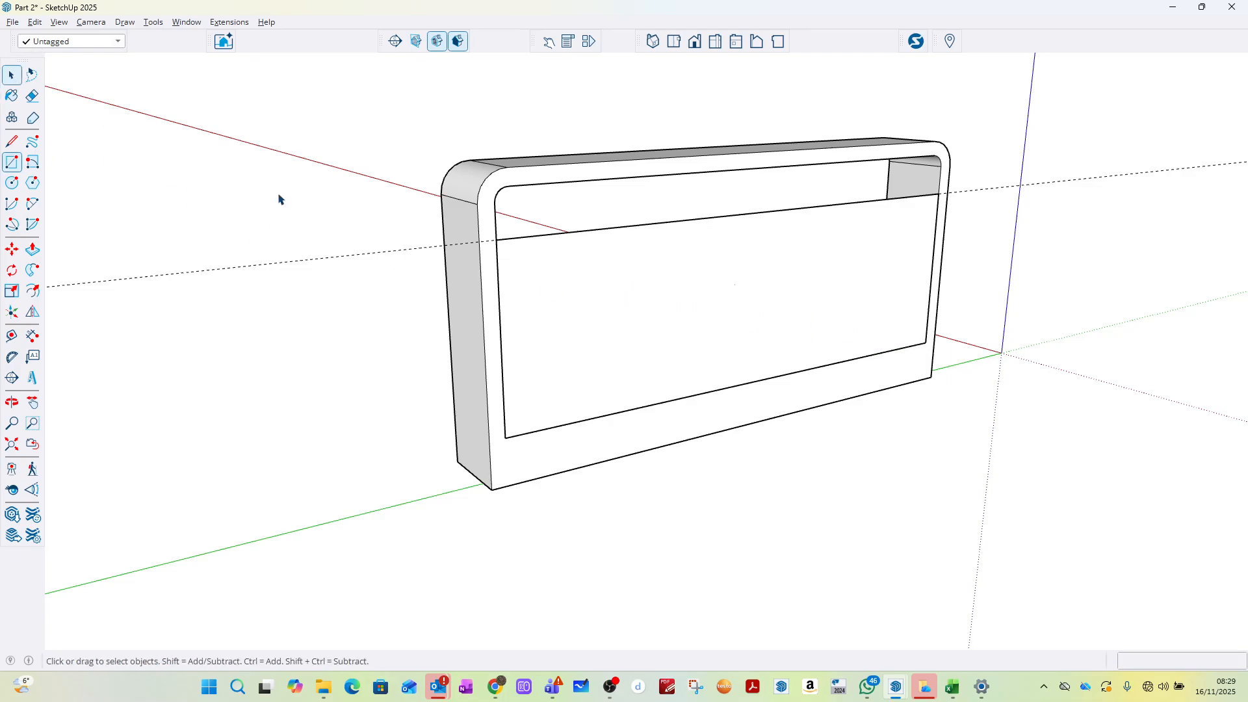
Step: Extrude the rectangle 600 mm back into the frame with Push/Pull and delete the guide line
{"action": "left_click", "coordinate": [635, 312]}
{"action": "left_click", "coordinate": [39, 255]}
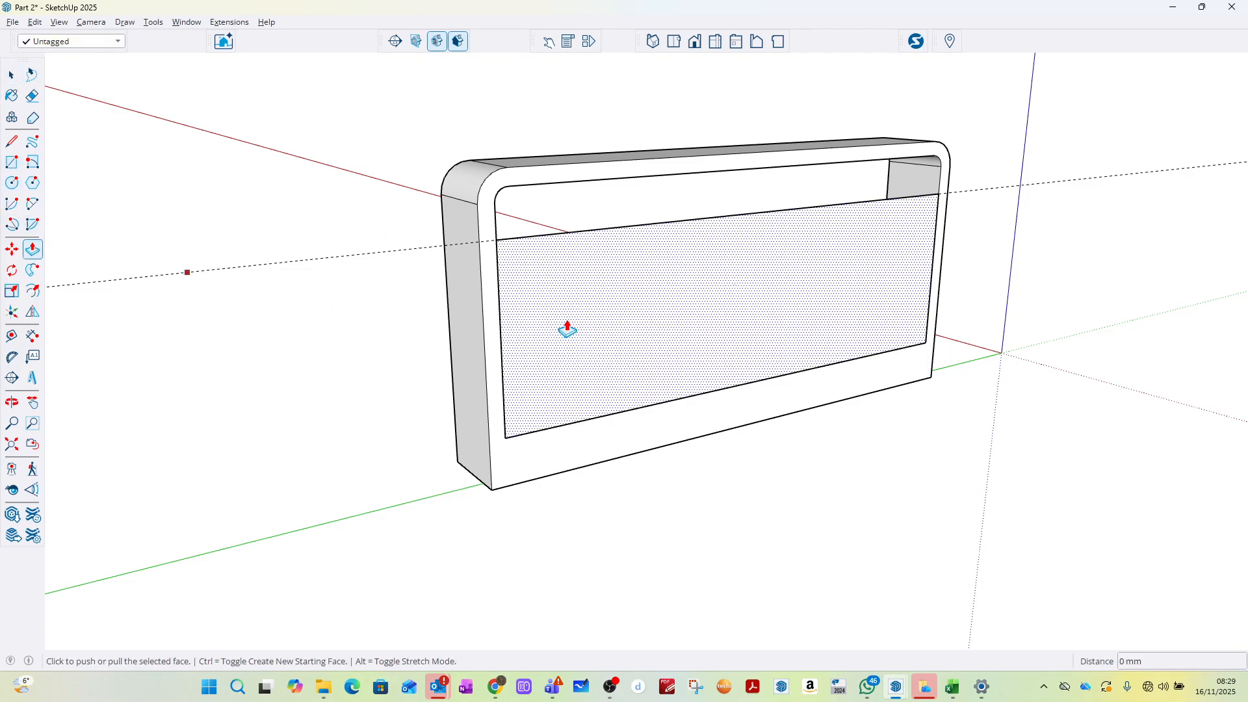
{"action": "middle_click_drag", "start_coordinate": [768, 281], "coordinate": [731, 364]}
{"action": "scroll", "coordinate": [806, 258], "scroll_direction": "up", "scroll_amount": 3}
{"action": "left_click", "coordinate": [806, 257]}
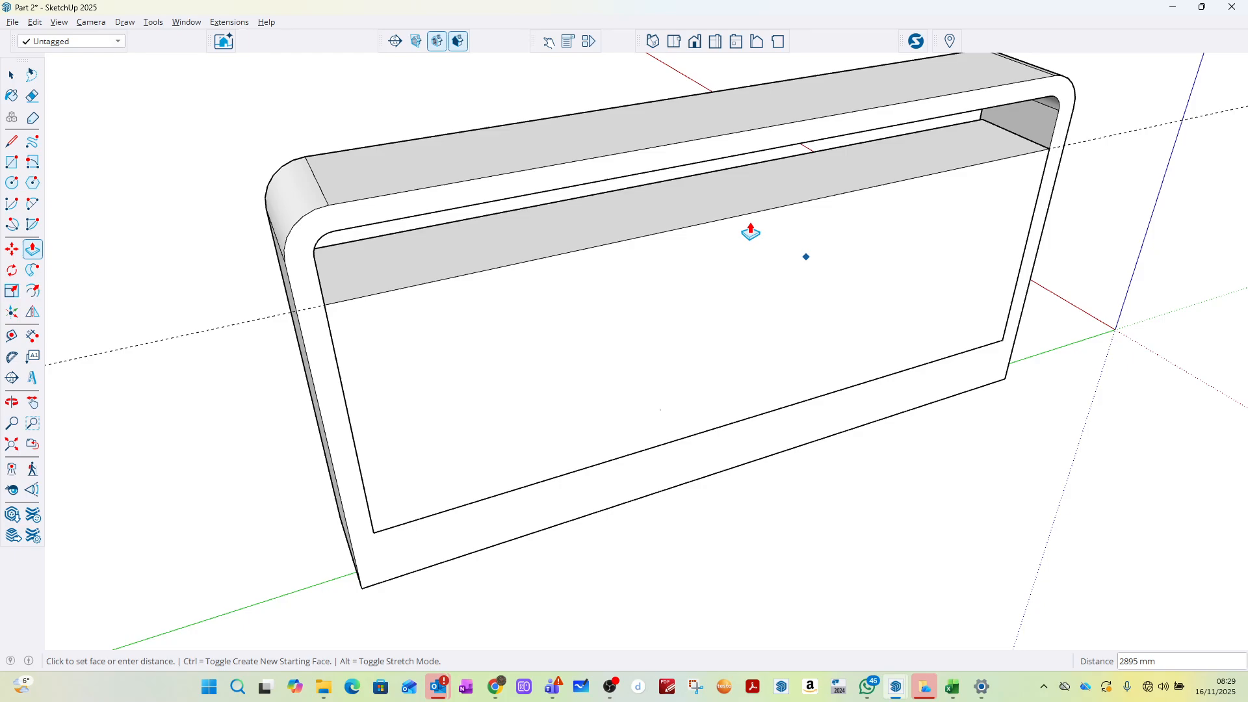
{"action": "key", "text": "Return"}
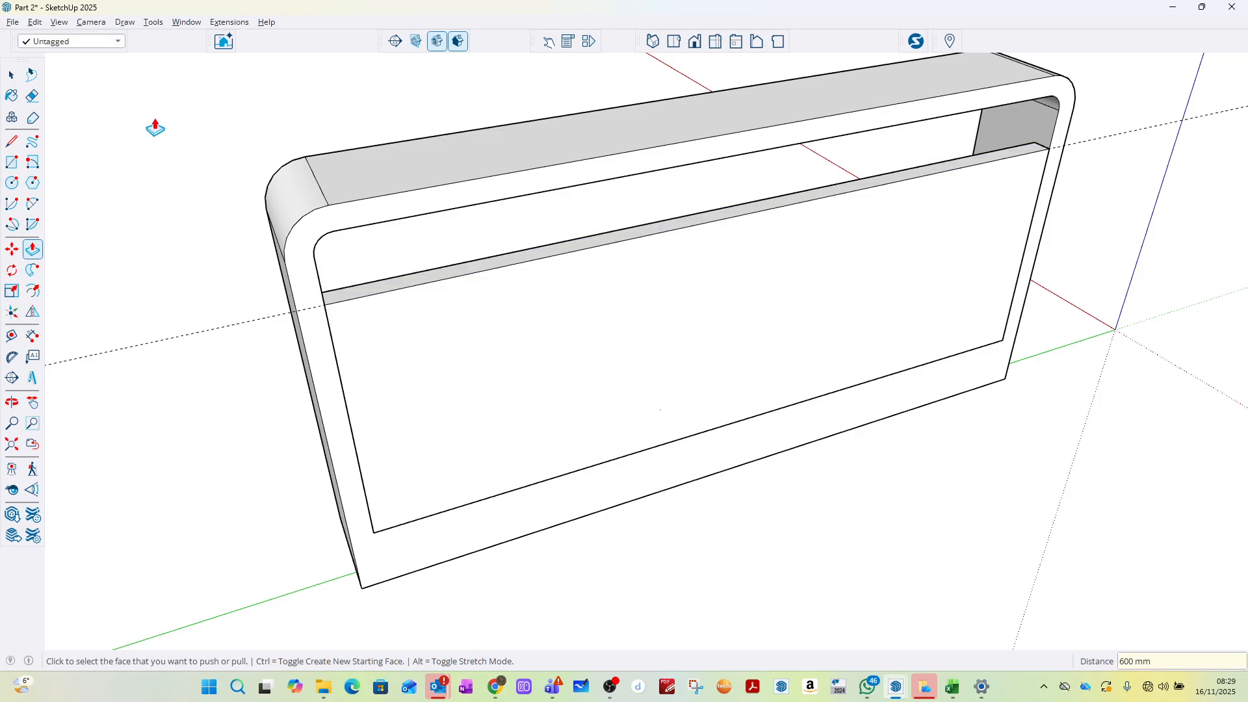
{"action": "key", "text": "space"}
{"action": "left_click_drag", "start_coordinate": [267, 273], "coordinate": [208, 390]}
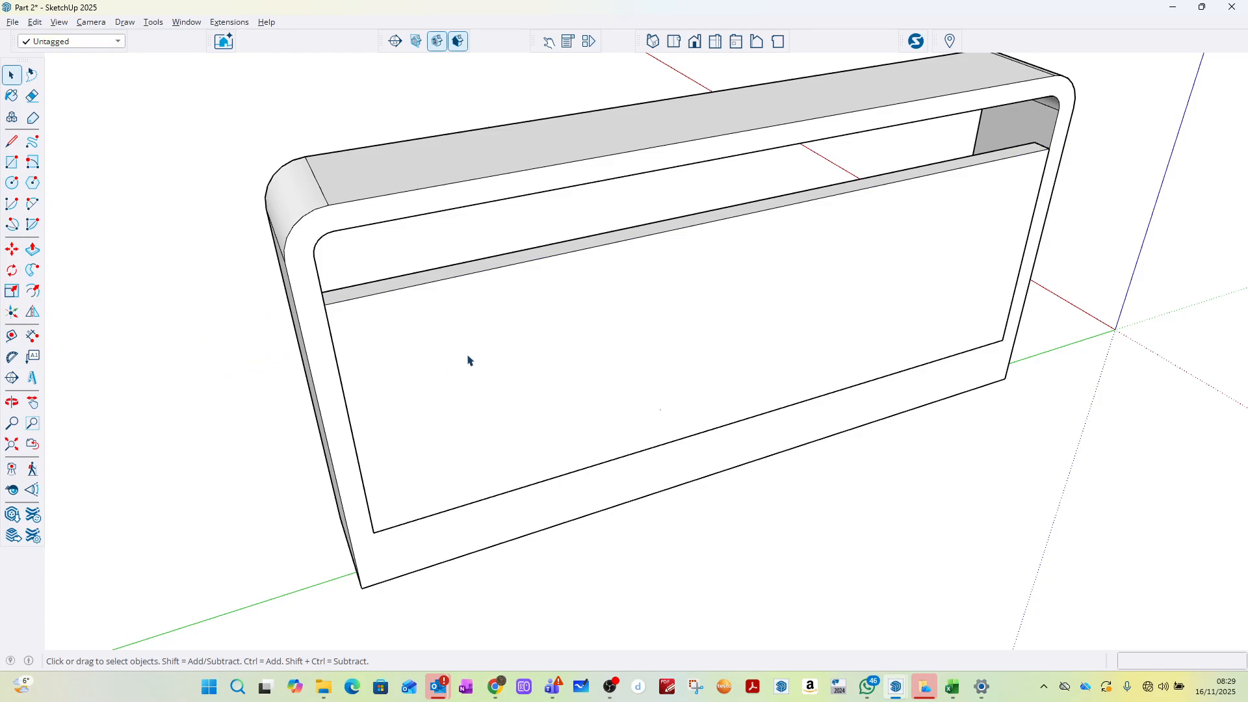
Step: Explode the group of the round-cornered frame so that its geometry merges with the infill panel
{"action": "right_click", "coordinate": [318, 237]}
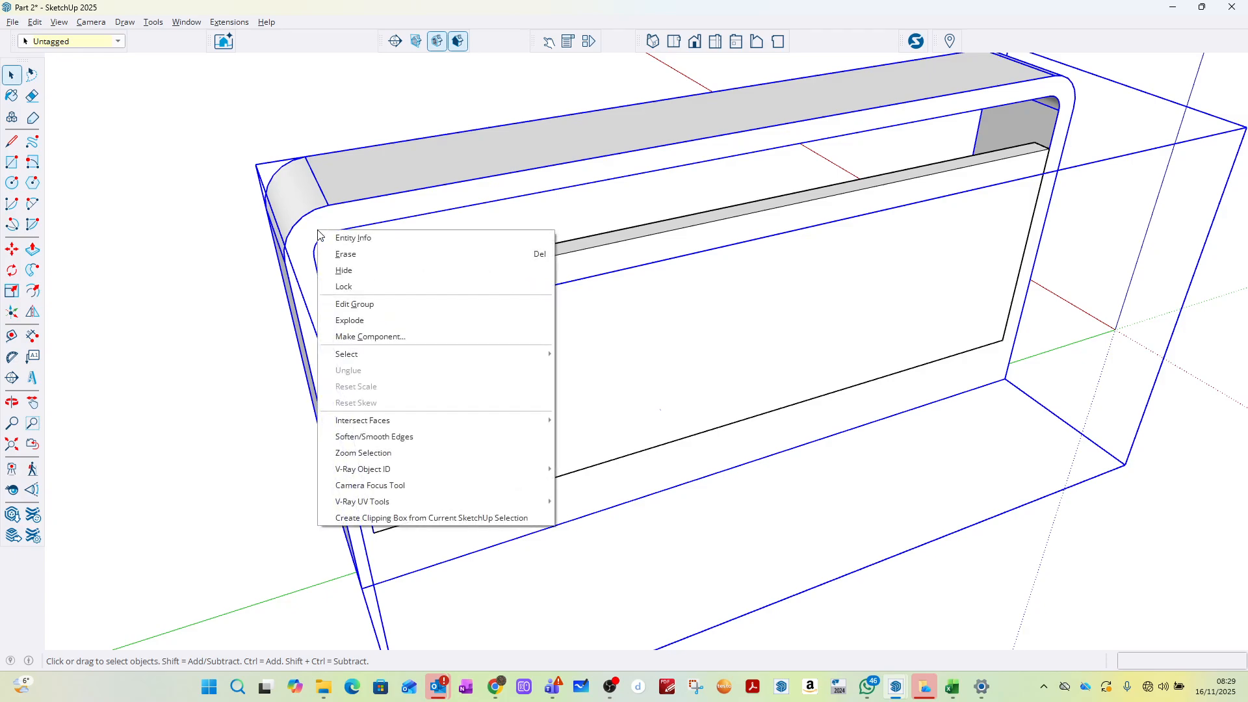
{"action": "left_click", "coordinate": [364, 320]}
{"action": "scroll", "coordinate": [342, 336], "scroll_direction": "down", "scroll_amount": 2}
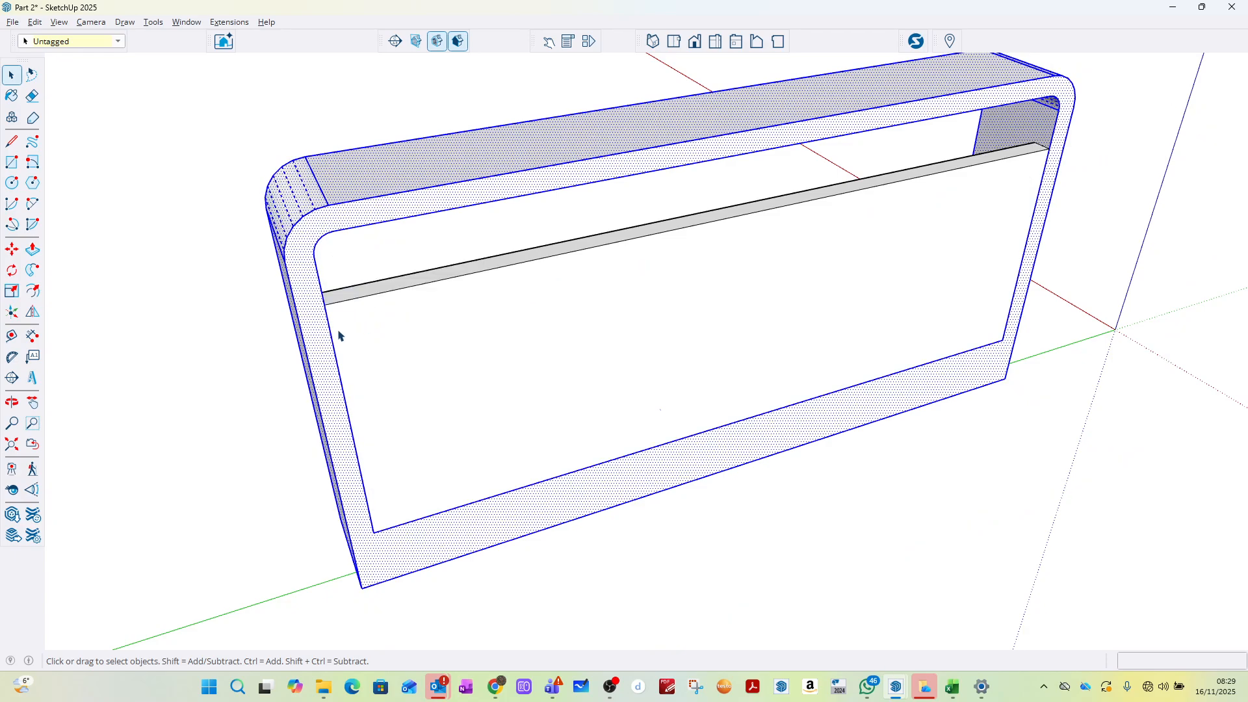
{"action": "left_click", "coordinate": [166, 320]}
Step: Delete the seam edges between the frame and the infill panel along the two sides and the base of the front face
{"action": "scroll", "coordinate": [566, 349], "scroll_direction": "down", "scroll_amount": 2}
{"action": "scroll", "coordinate": [858, 344], "scroll_direction": "up", "scroll_amount": 3}
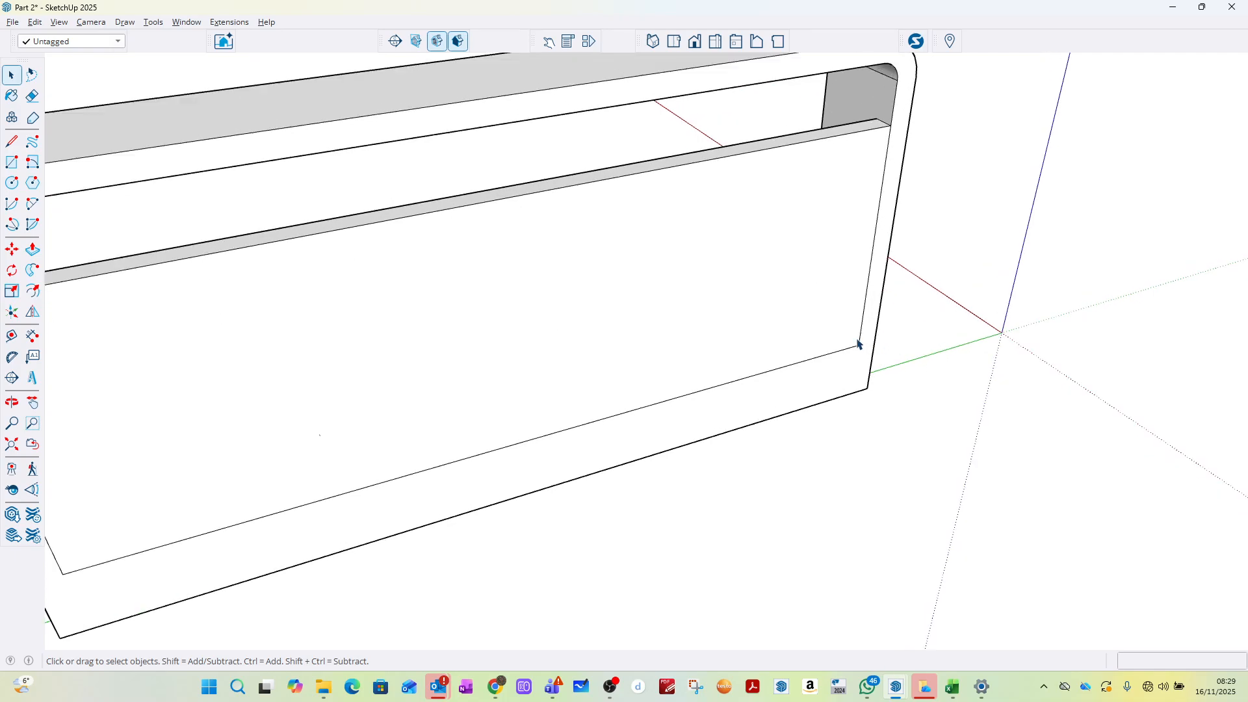
{"action": "left_click", "coordinate": [865, 315]}
{"action": "key", "text": "Delete"}
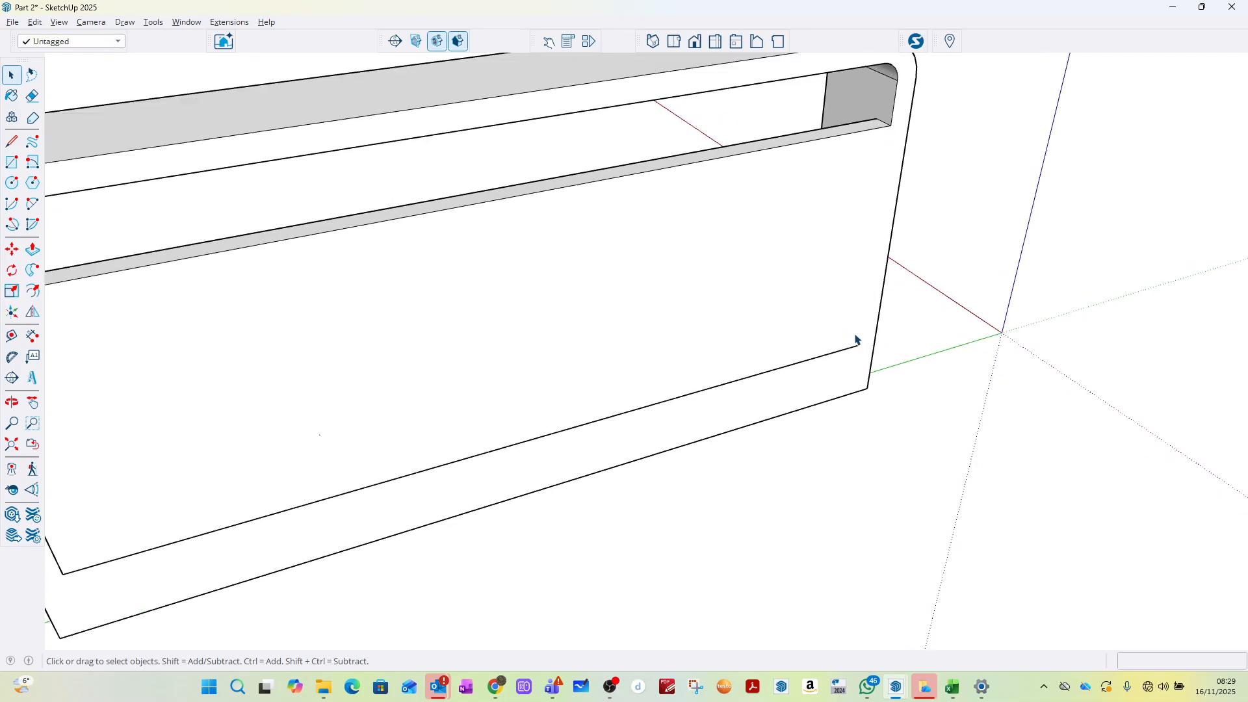
{"action": "scroll", "coordinate": [852, 351], "scroll_direction": "down", "scroll_amount": 4}
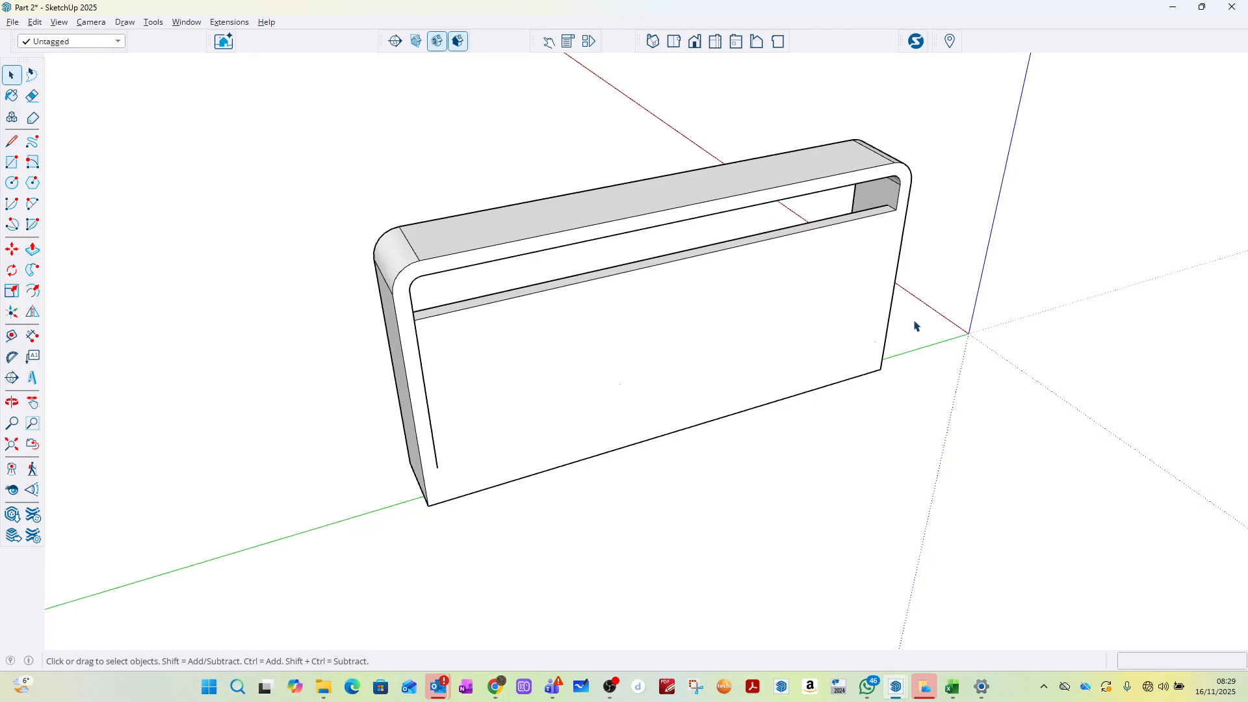
{"action": "scroll", "coordinate": [478, 345], "scroll_direction": "up", "scroll_amount": 1}
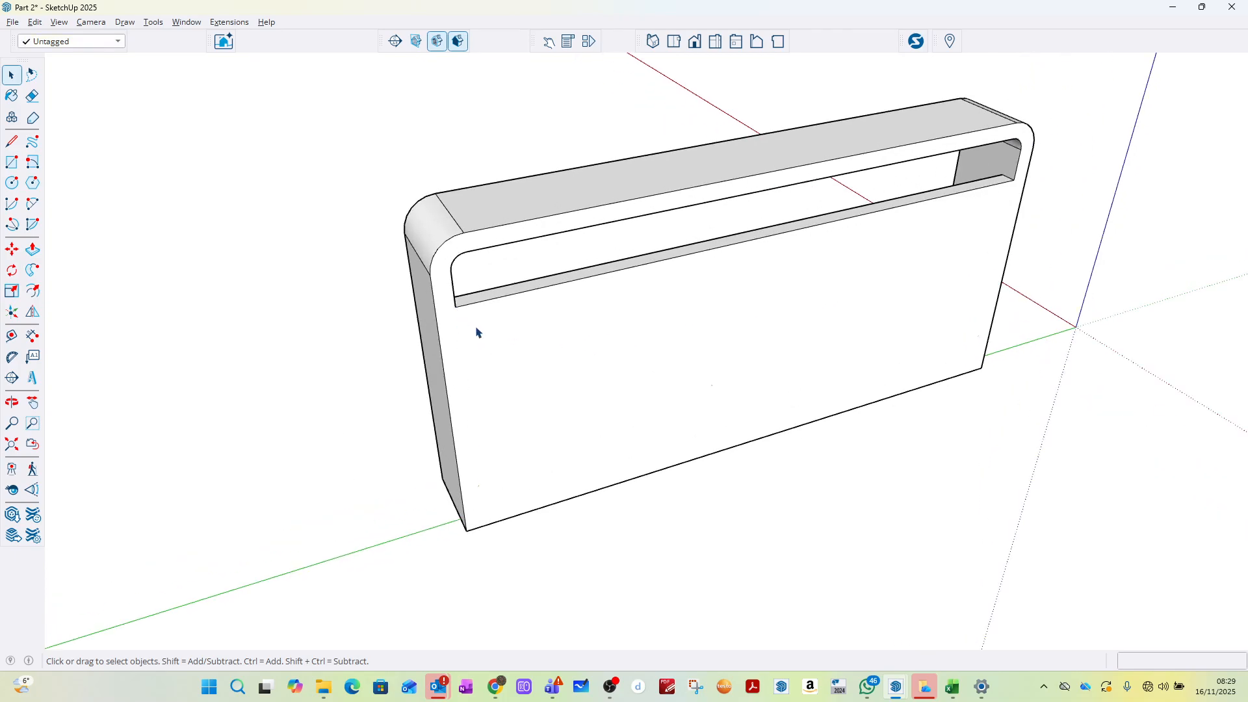
Step: Make a group from all the geometry of the merged frame and panel
{"action": "scroll", "coordinate": [579, 360], "scroll_direction": "down", "scroll_amount": 2}
{"action": "middle_click_drag", "start_coordinate": [579, 360], "coordinate": [636, 178]}
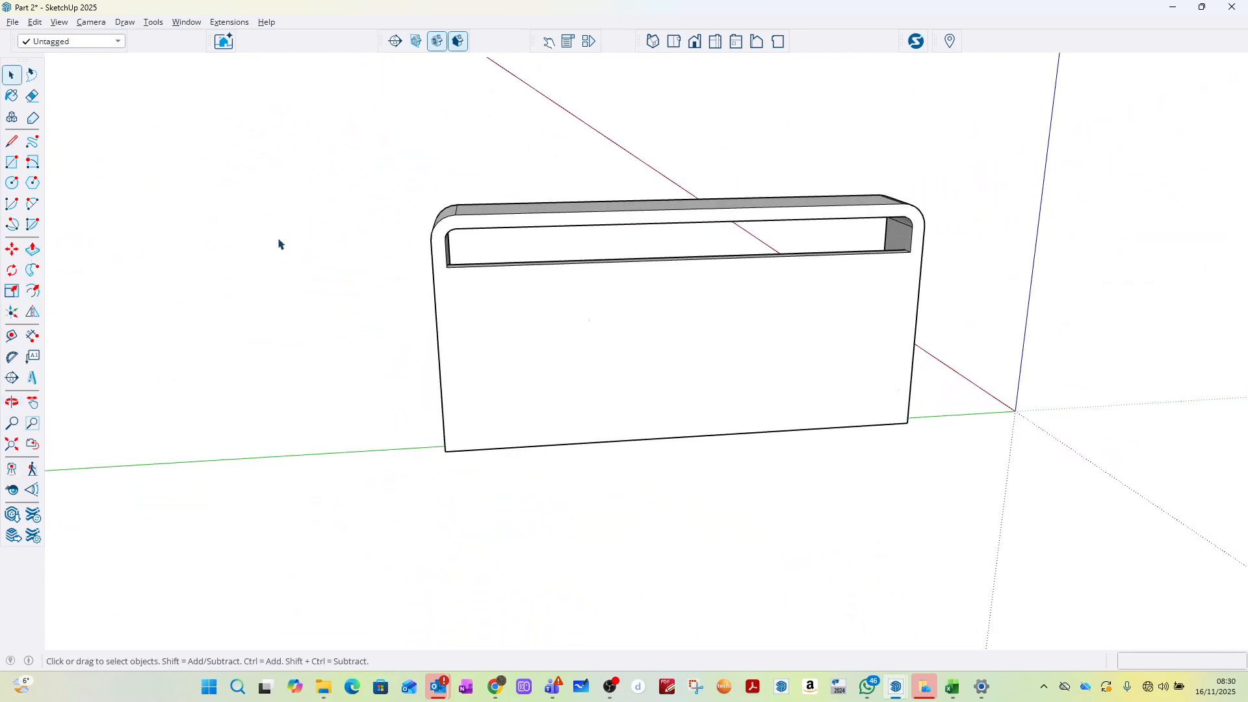
{"action": "left_click_drag", "start_coordinate": [278, 140], "coordinate": [1011, 476]}
{"action": "right_click", "coordinate": [666, 366]}
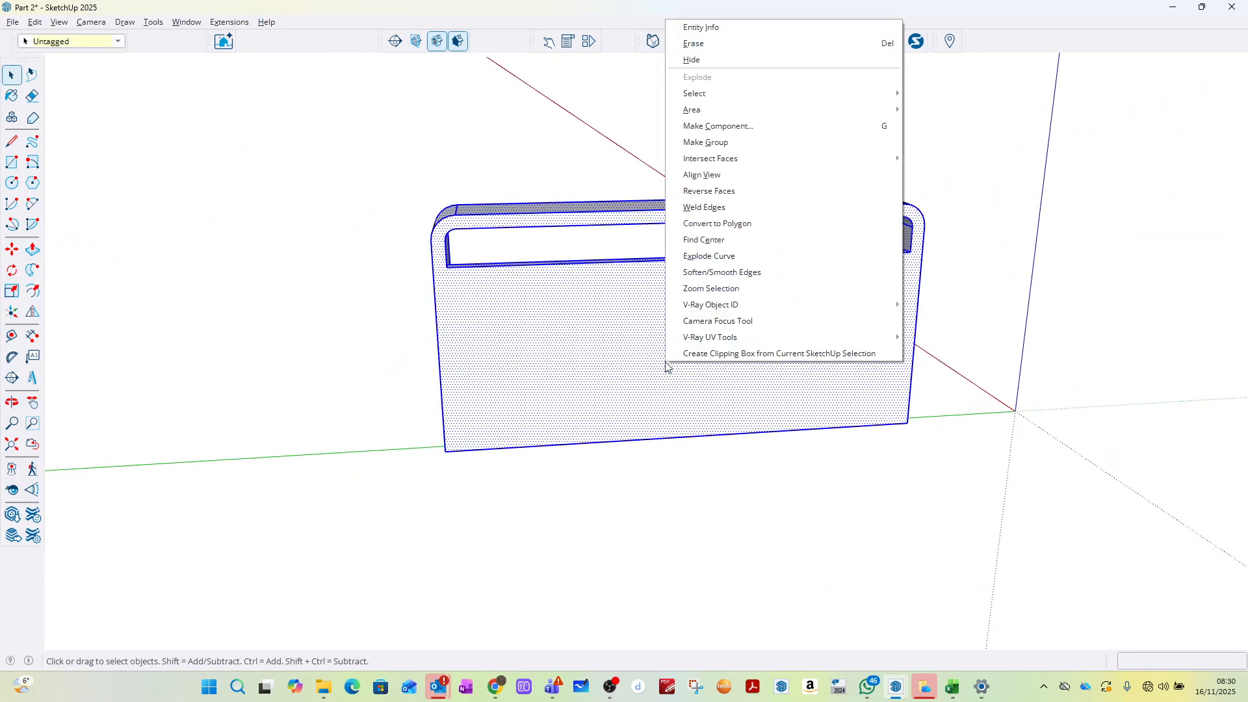
{"action": "left_click", "coordinate": [707, 144]}
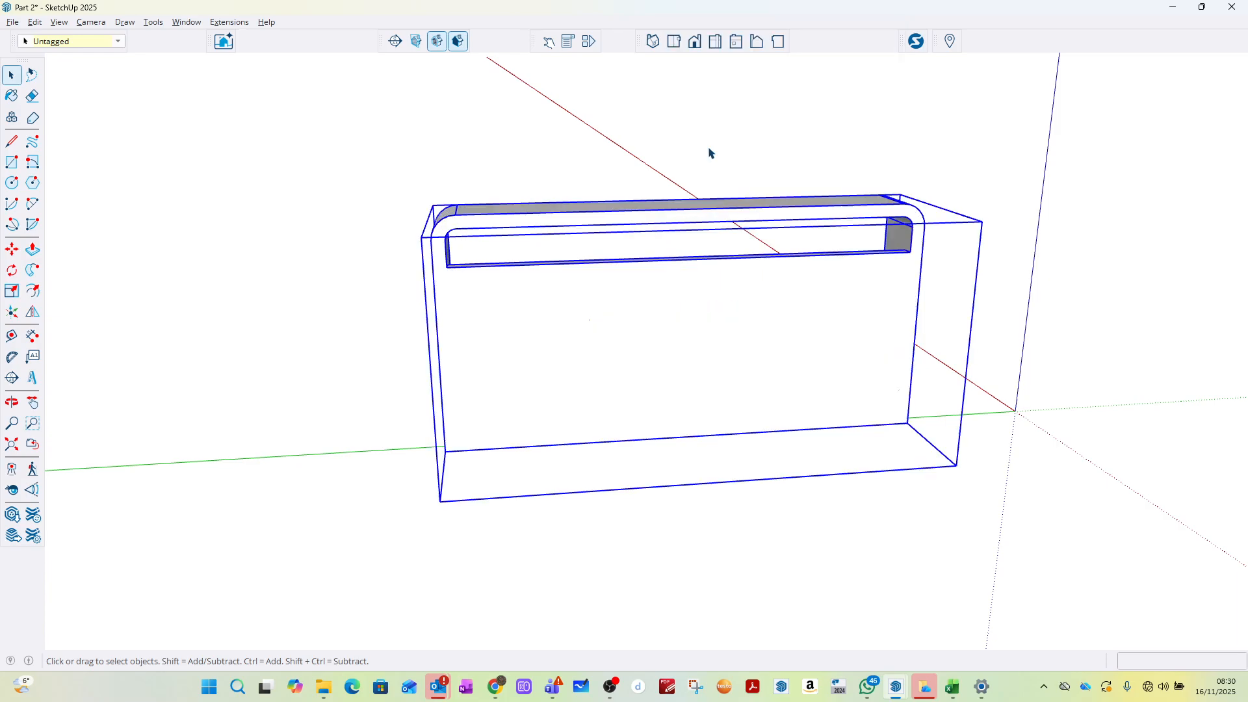
{"action": "left_click", "coordinate": [253, 291]}
Step: Place a horizontal guide line 600 mm below the lower edge of the opening on the wall's front face
{"action": "middle_click_drag", "start_coordinate": [362, 301], "coordinate": [586, 359]}
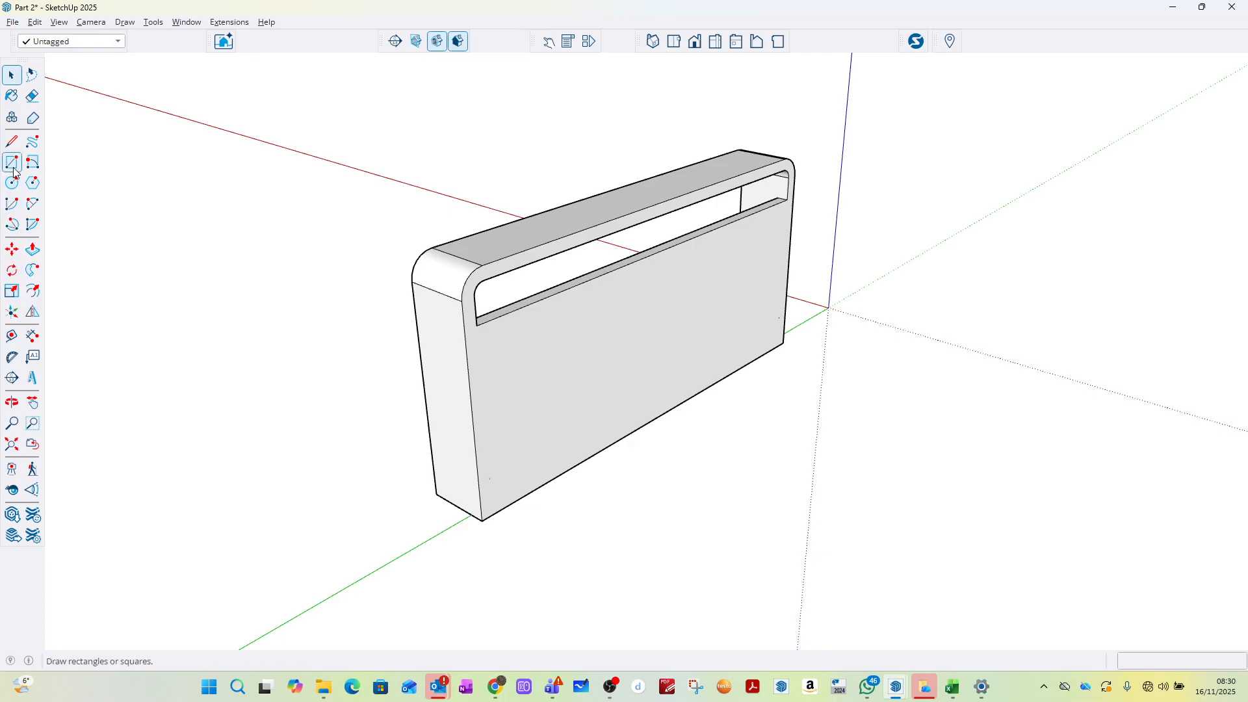
{"action": "left_click", "coordinate": [12, 335]}
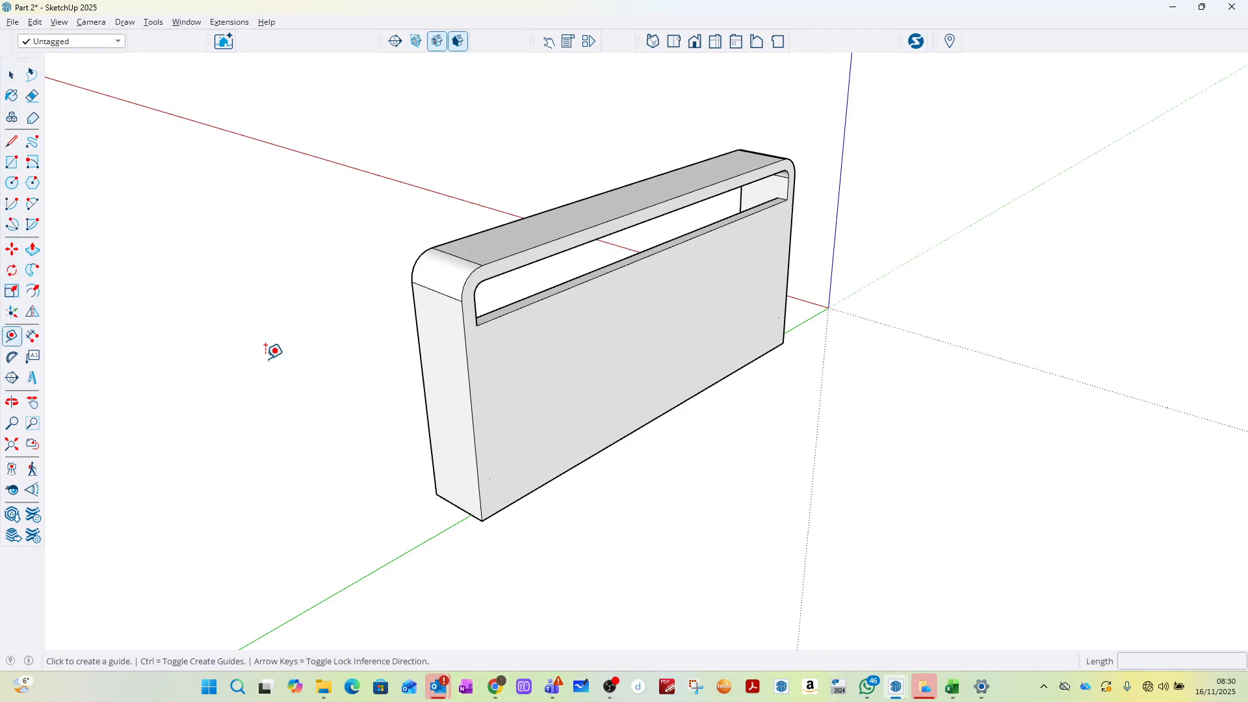
{"action": "left_click", "coordinate": [645, 256]}
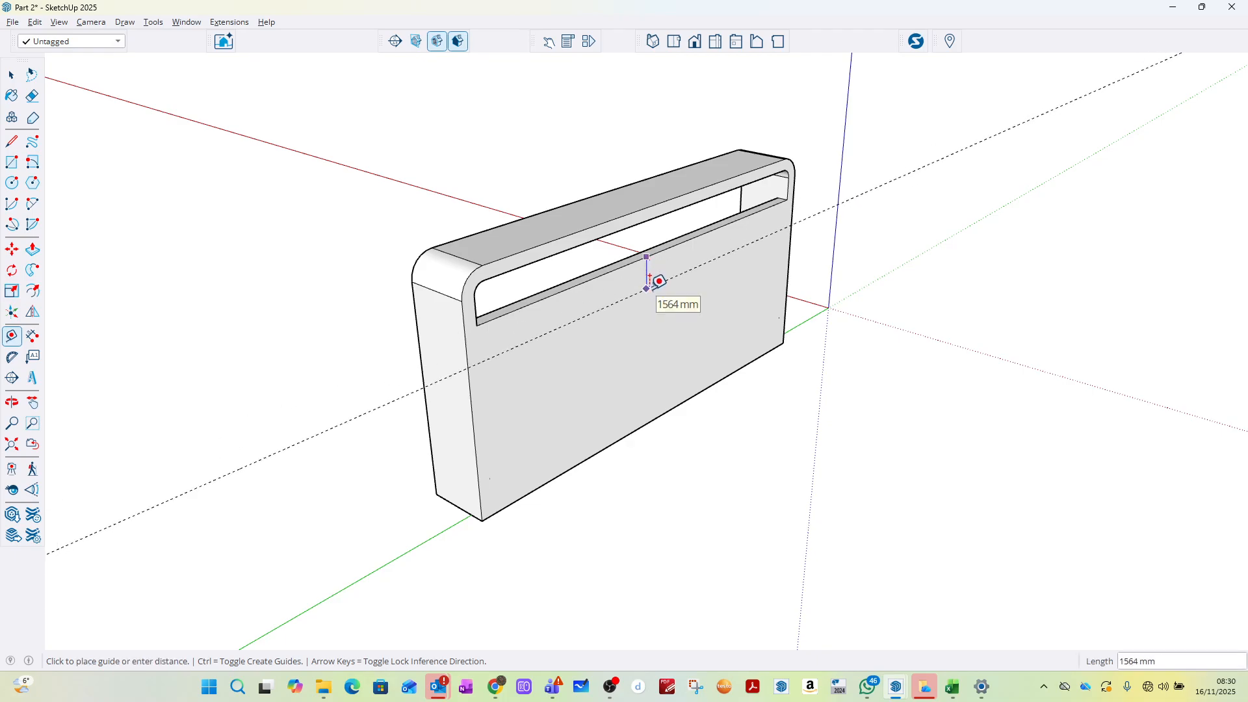
{"action": "type", "text": "600"}
{"action": "key", "text": "Return"}
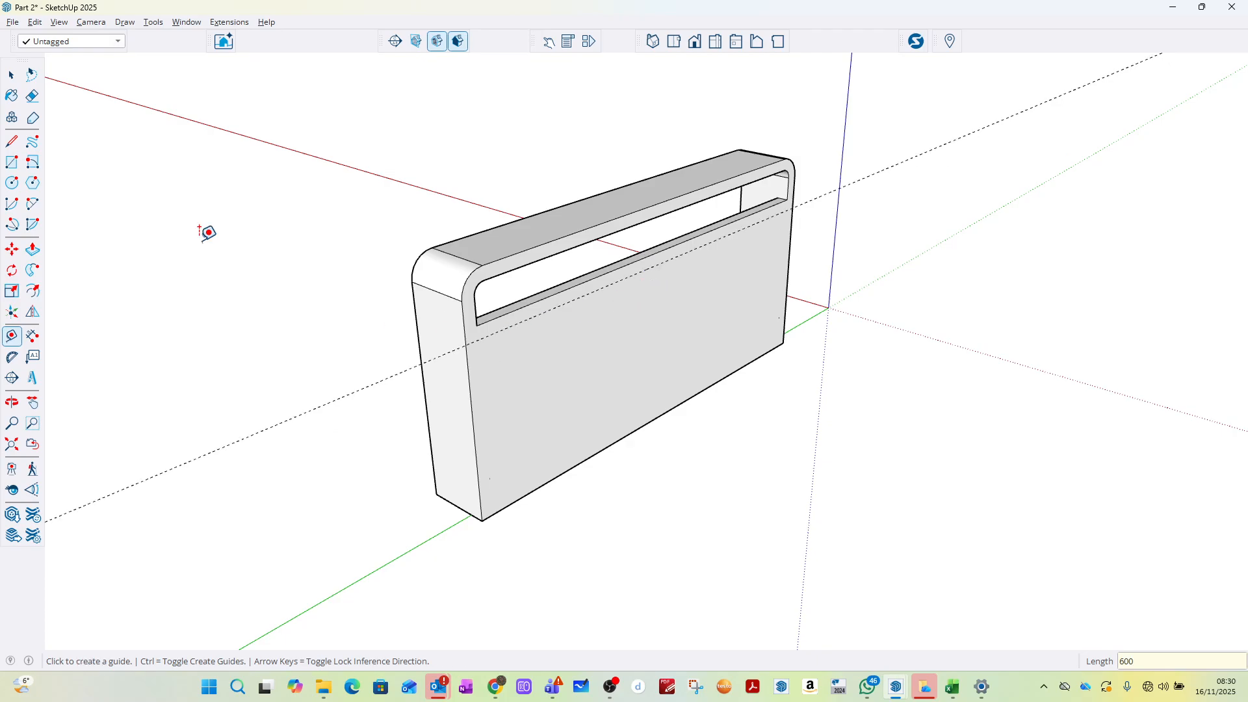
{"action": "left_click", "coordinate": [13, 77]}
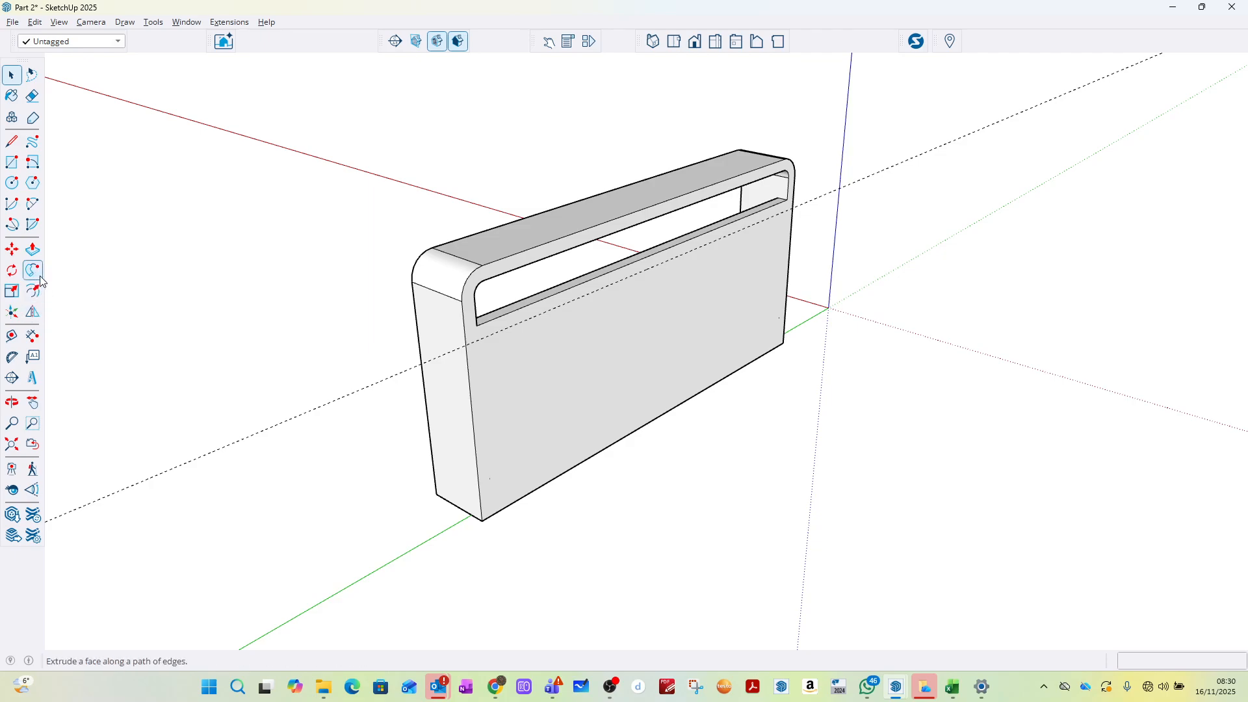
Step: Draw a horizontal two-point arc between the guide line's intersections with the front face's side edges, bulging 7600 mm outward from the wall
{"action": "left_click", "coordinate": [33, 206]}
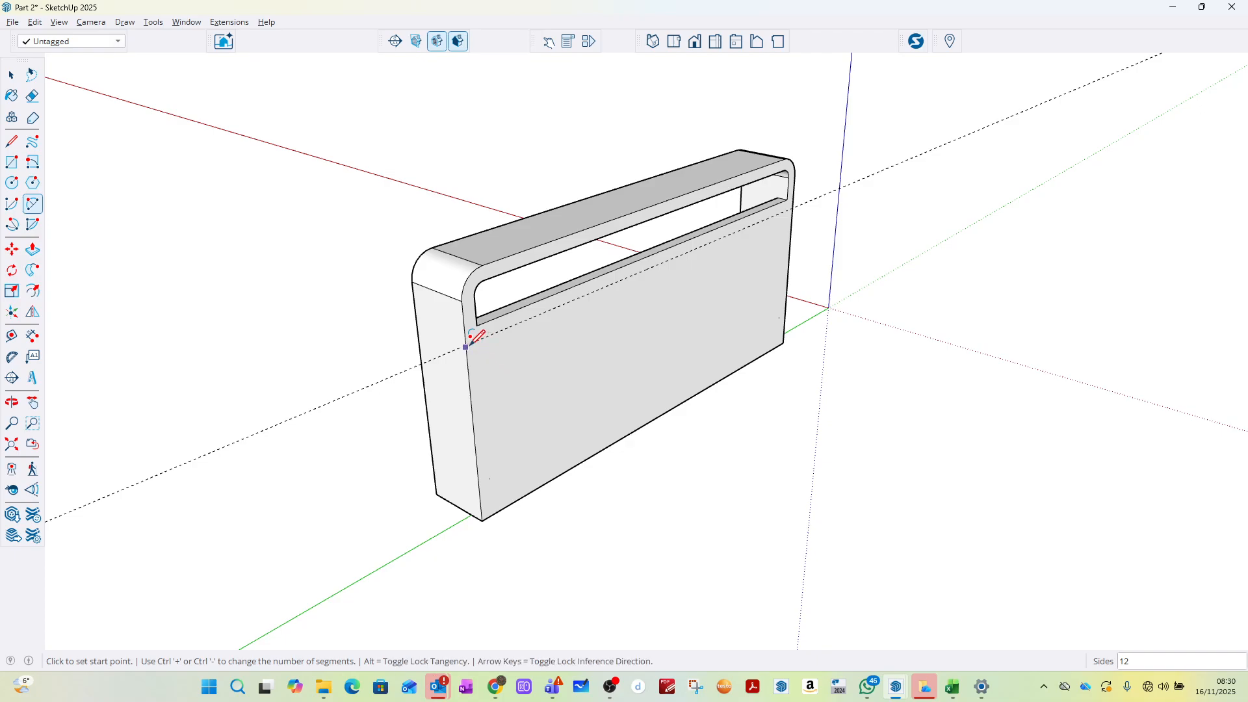
{"action": "scroll", "coordinate": [469, 343], "scroll_direction": "up", "scroll_amount": 3}
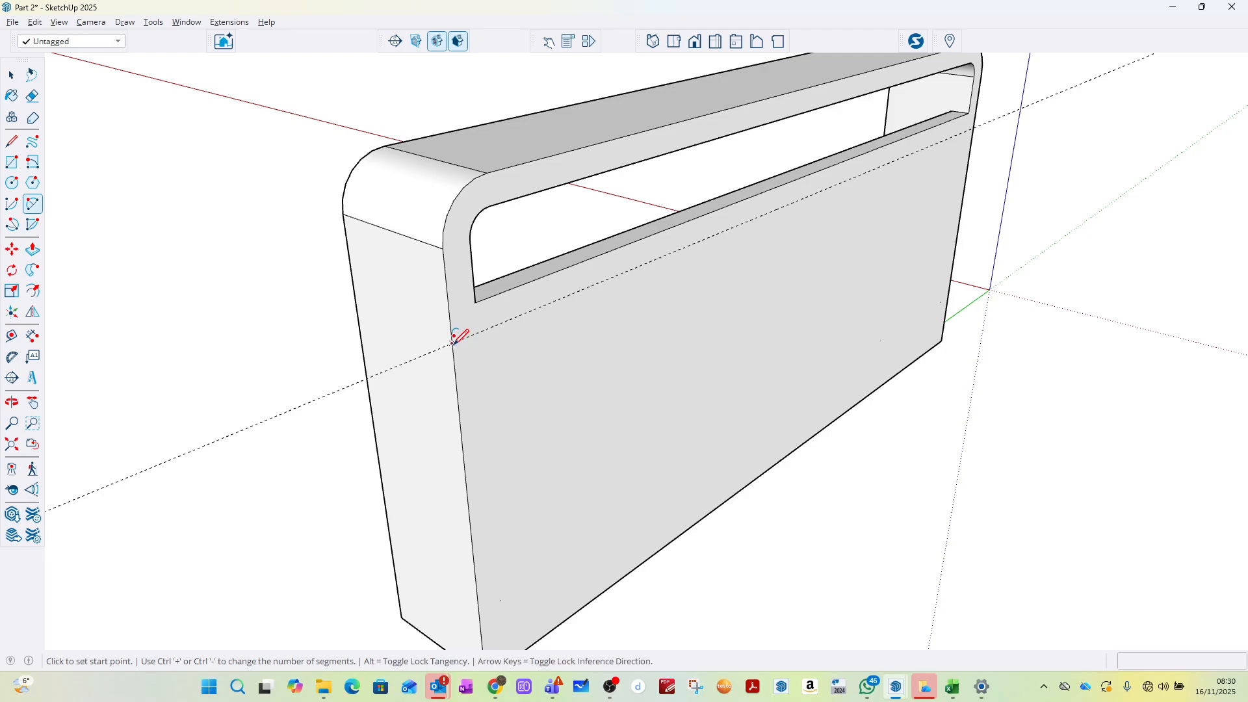
{"action": "left_click", "coordinate": [452, 342]}
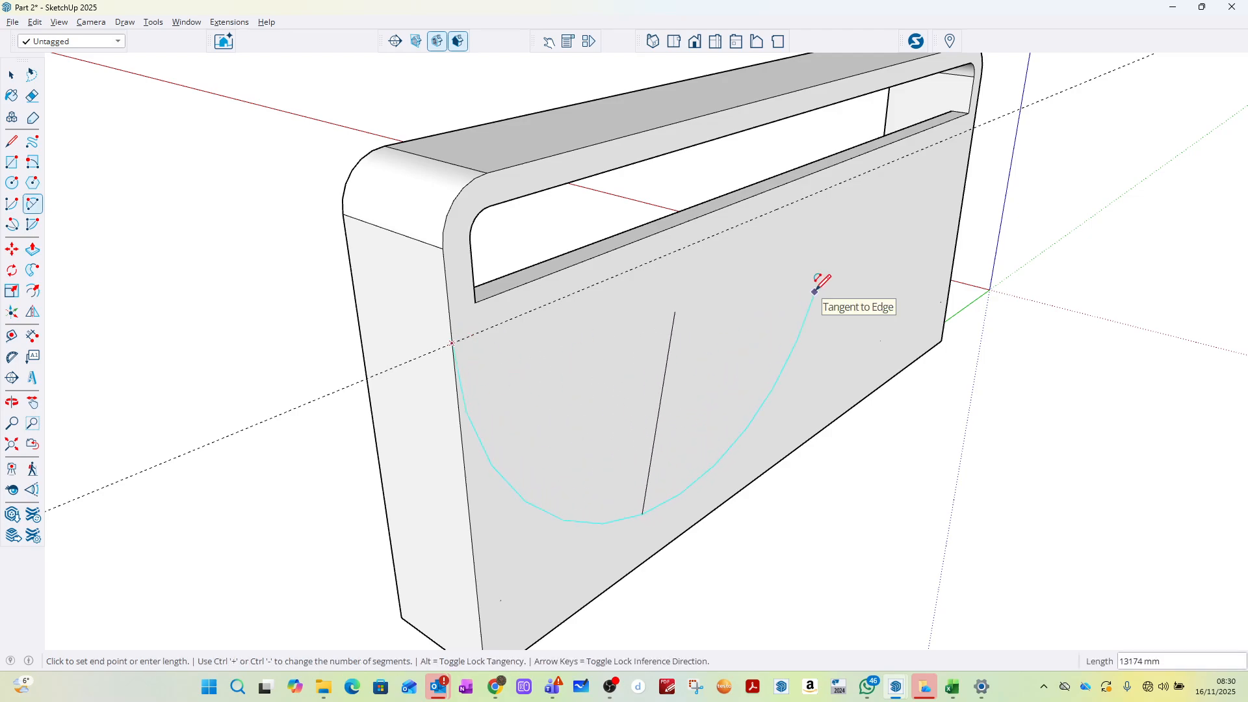
{"action": "key", "text": "Escape"}
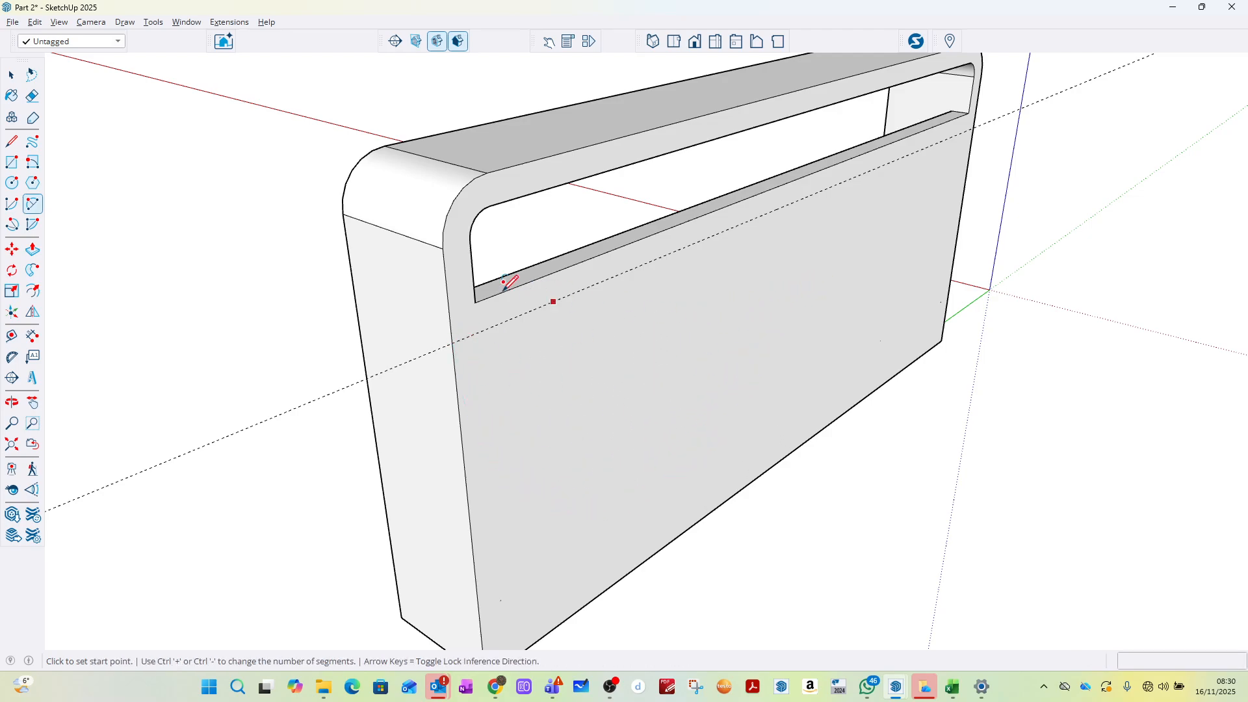
{"action": "left_click", "coordinate": [451, 343]}
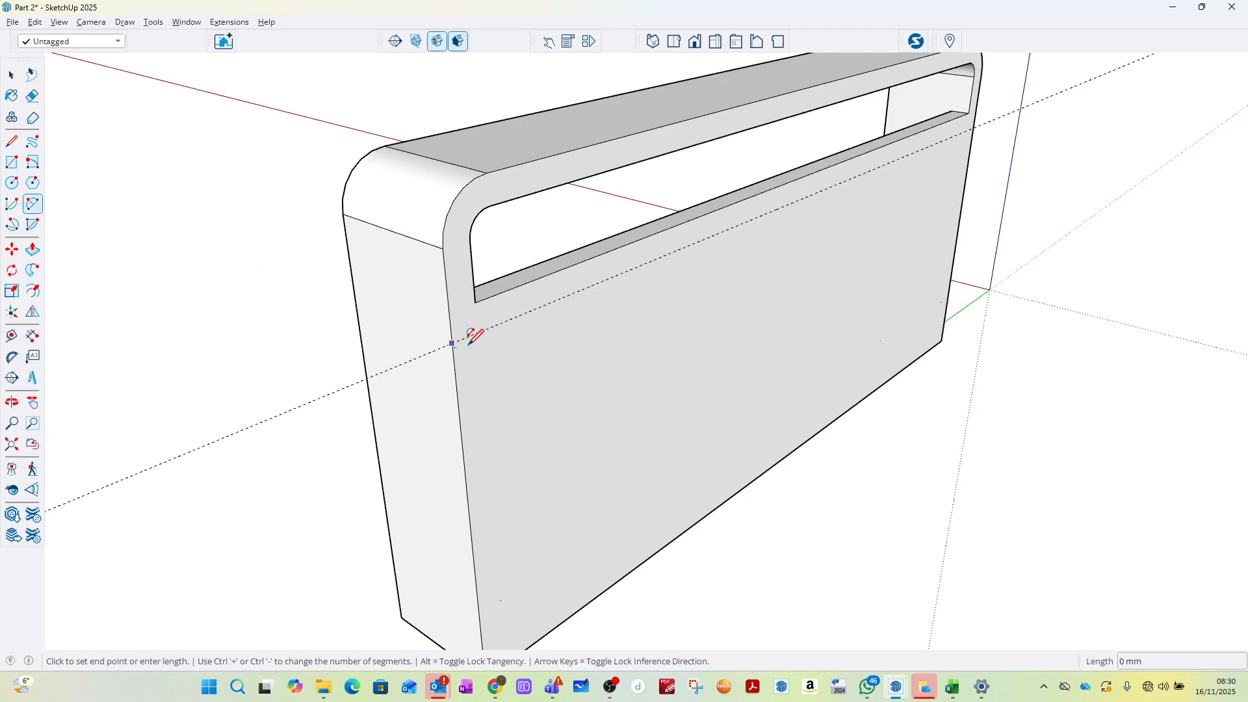
{"action": "left_click", "coordinate": [973, 126]}
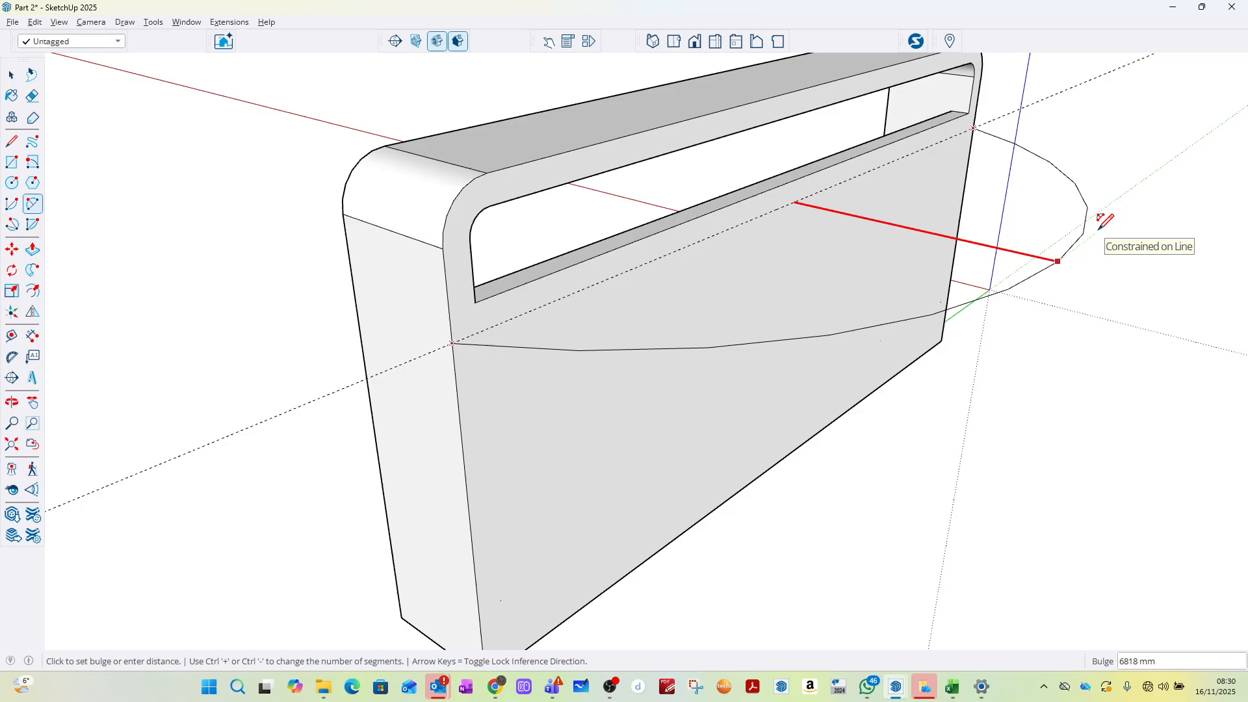
{"action": "type", "text": "76"}
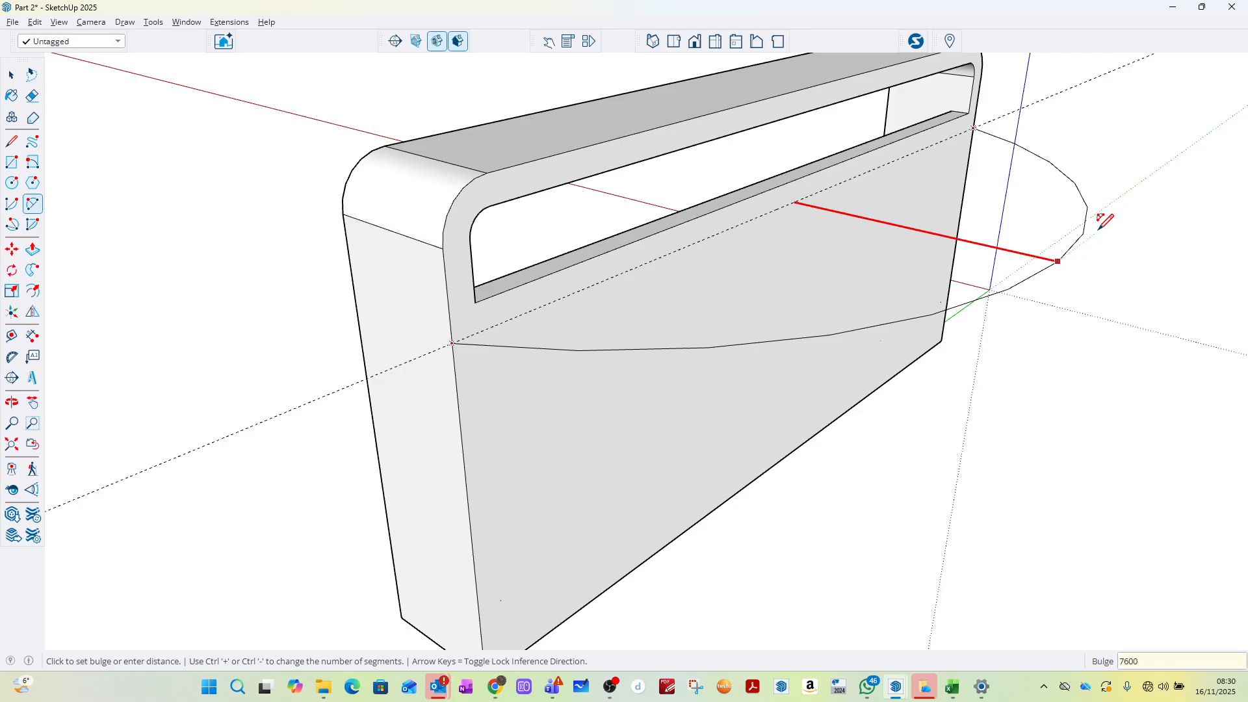
{"action": "type", "text": "00"}
{"action": "key", "text": "Return"}
{"action": "left_click", "coordinate": [19, 77]}
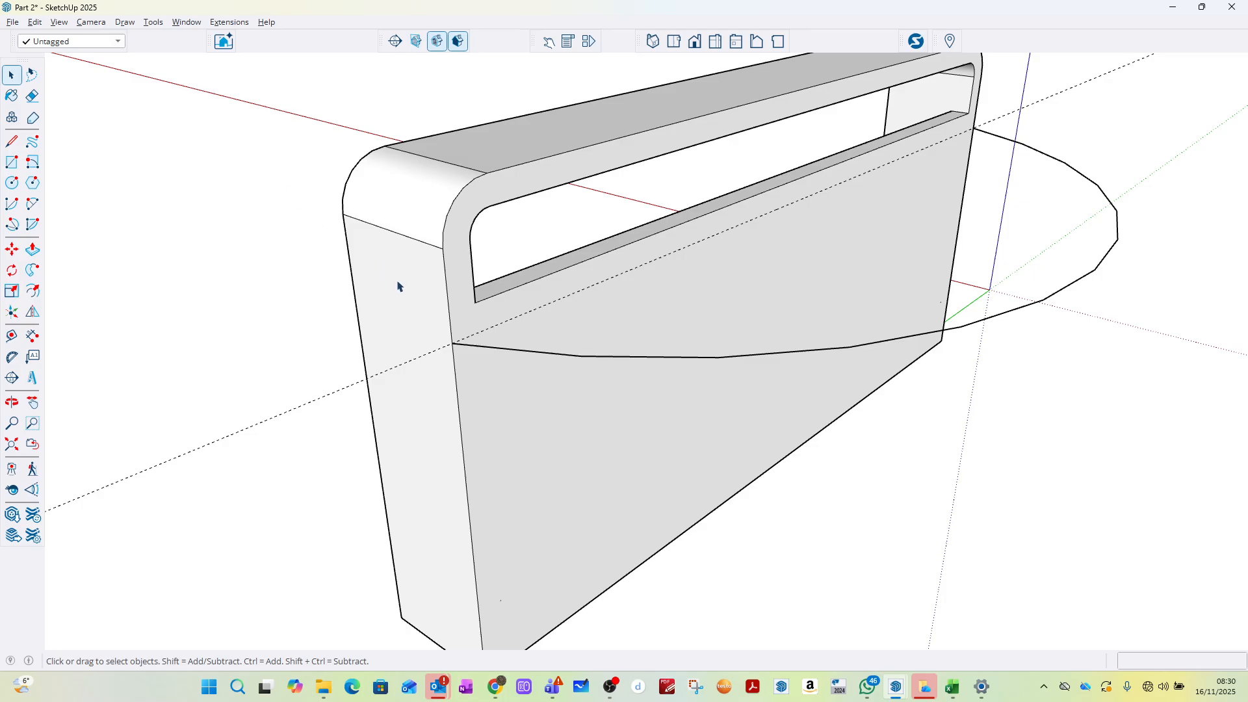
Step: Draw a straight line between the arc's two endpoints along the wall to close it into a face
{"action": "left_click", "coordinate": [12, 141]}
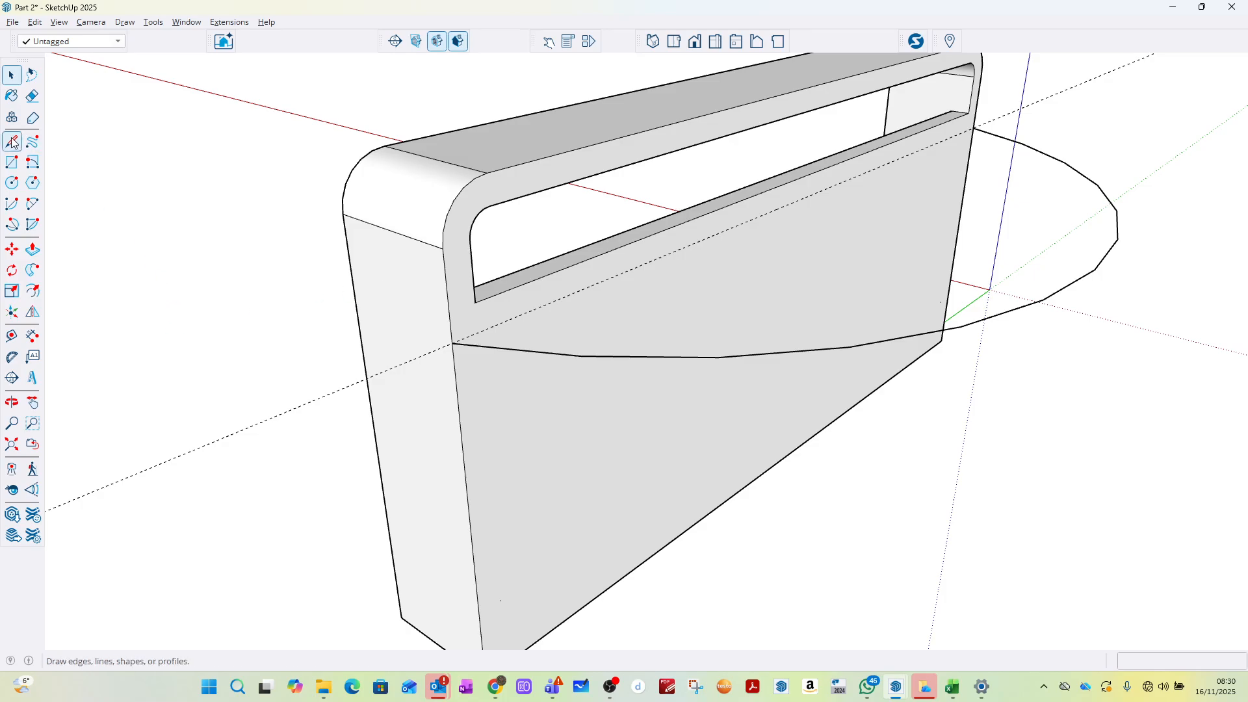
{"action": "left_click", "coordinate": [452, 343]}
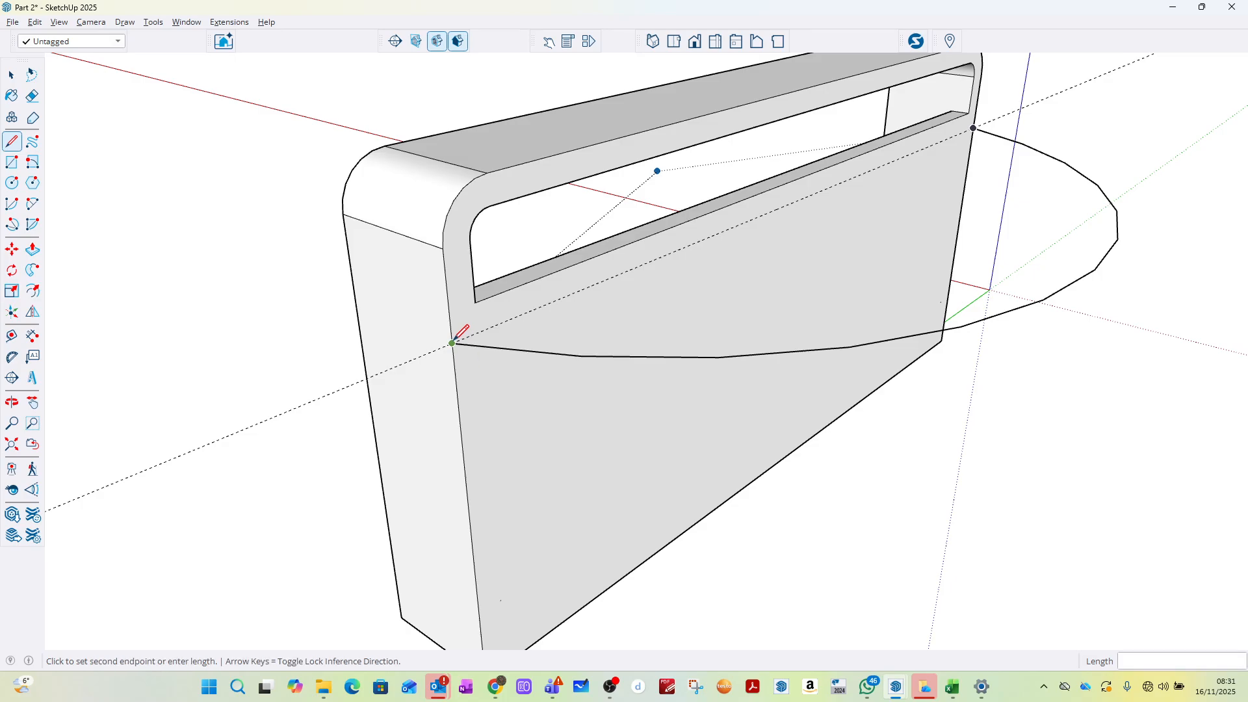
{"action": "left_click", "coordinate": [974, 127]}
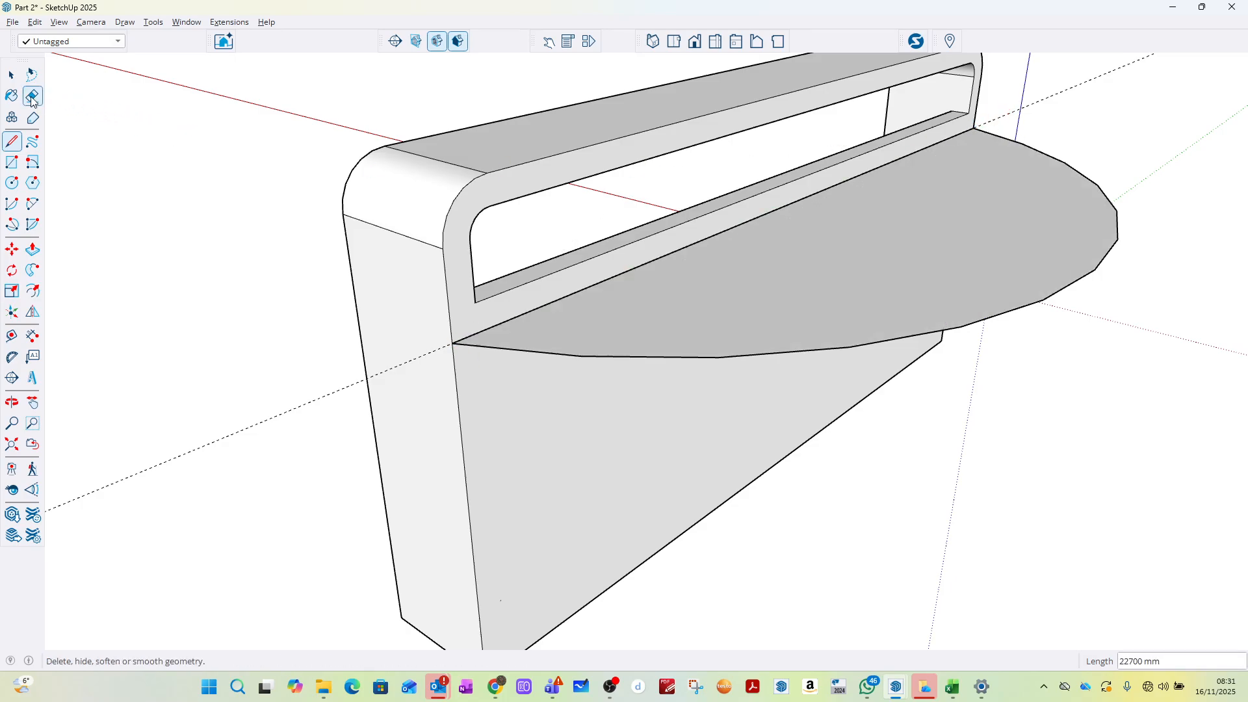
{"action": "left_click", "coordinate": [12, 75]}
Step: Extrude the curved face 600 mm downward with Push/Pull
{"action": "scroll", "coordinate": [733, 308], "scroll_direction": "down", "scroll_amount": 3}
{"action": "left_click", "coordinate": [885, 278]}
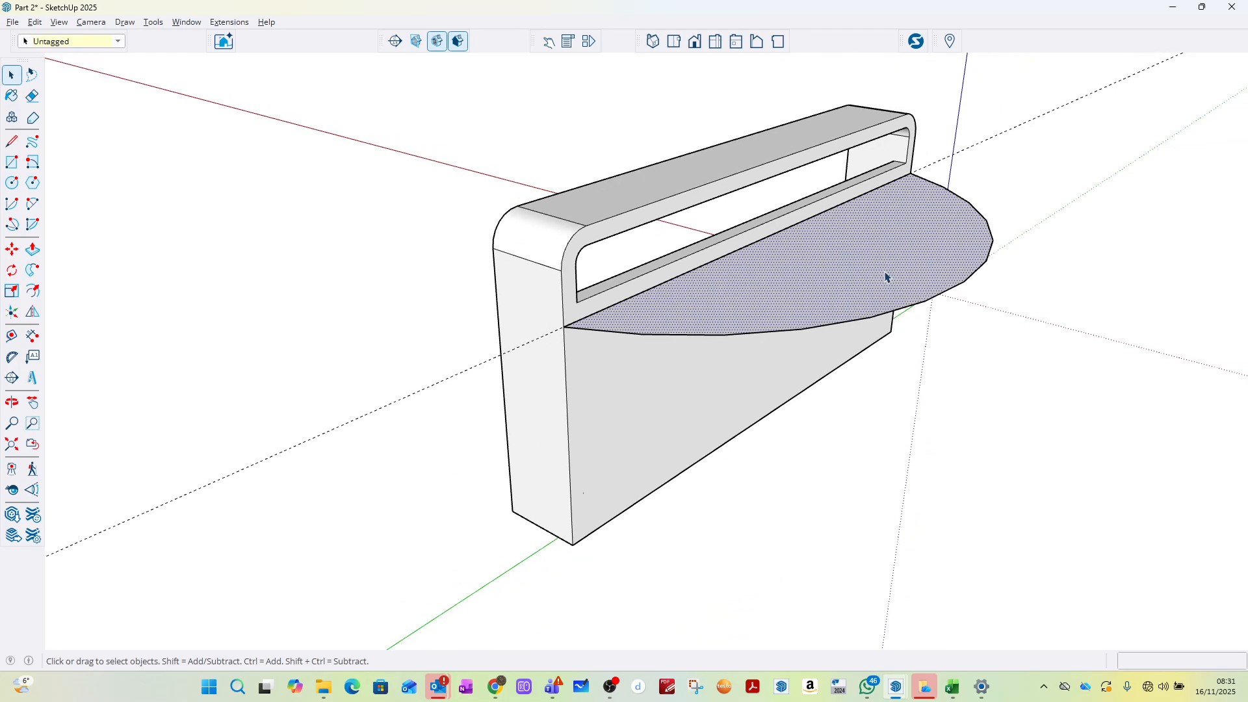
{"action": "left_click", "coordinate": [32, 249]}
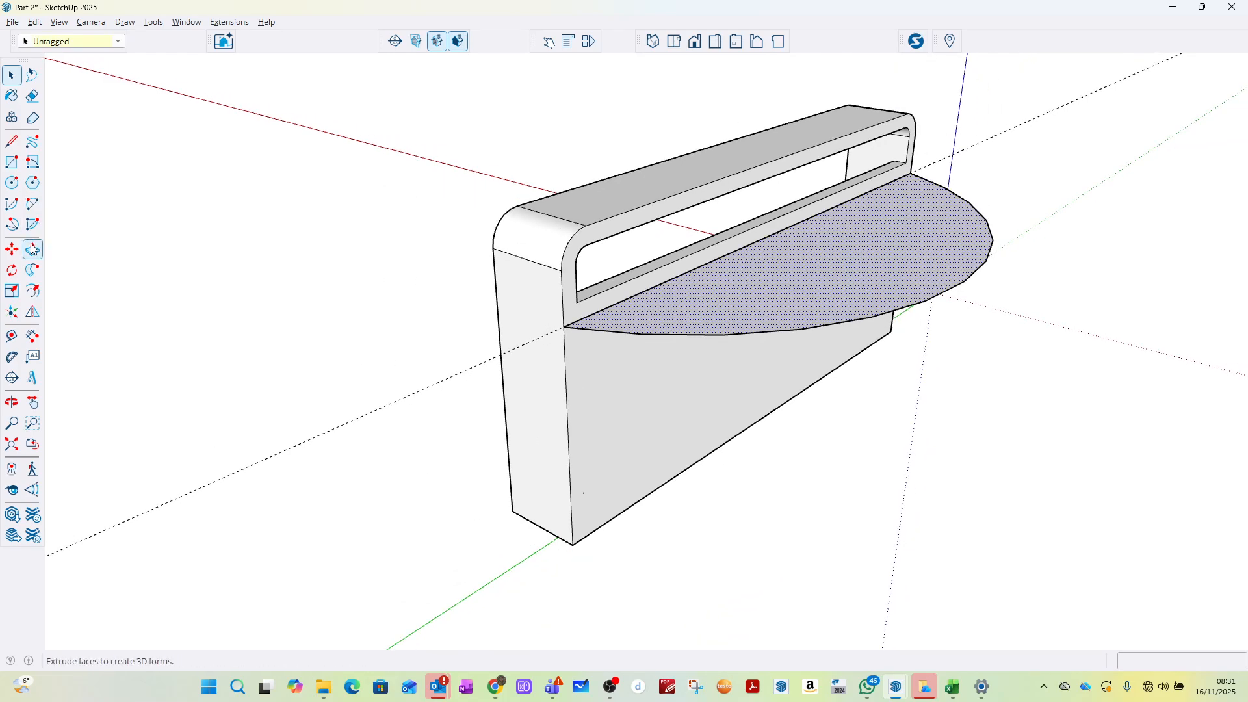
{"action": "left_click", "coordinate": [850, 268]}
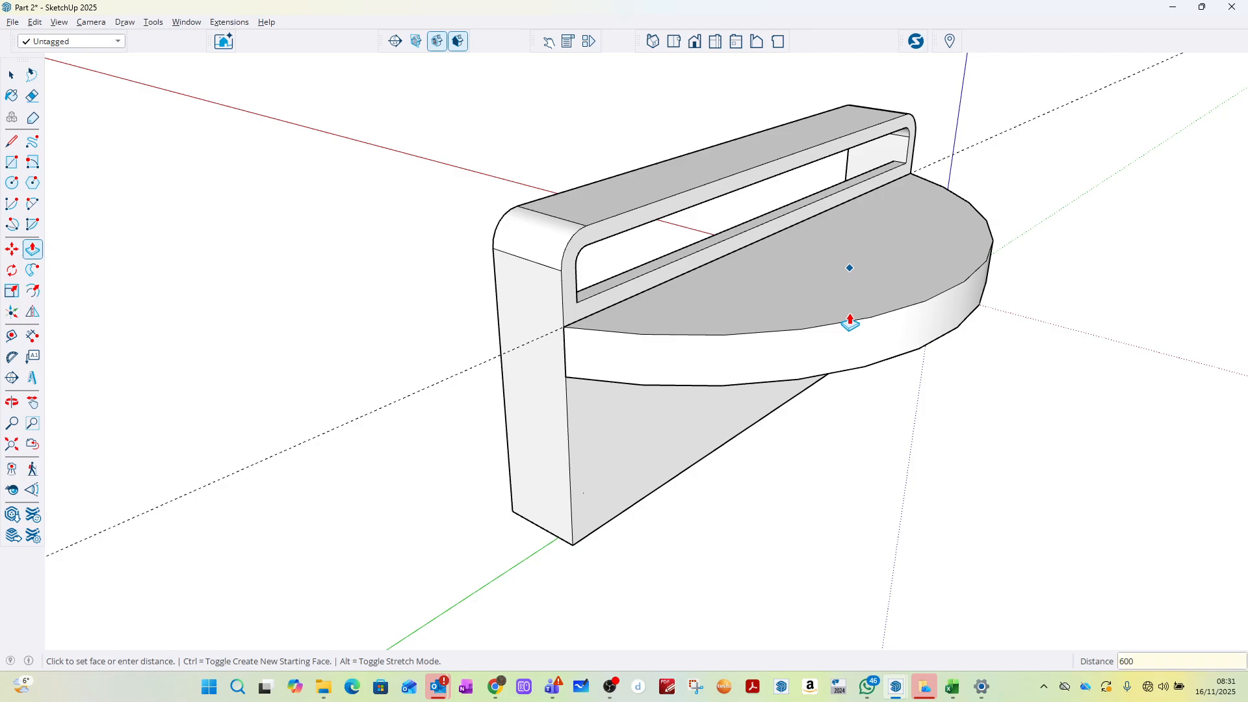
{"action": "key", "text": "Return"}
{"action": "left_click", "coordinate": [11, 75]}
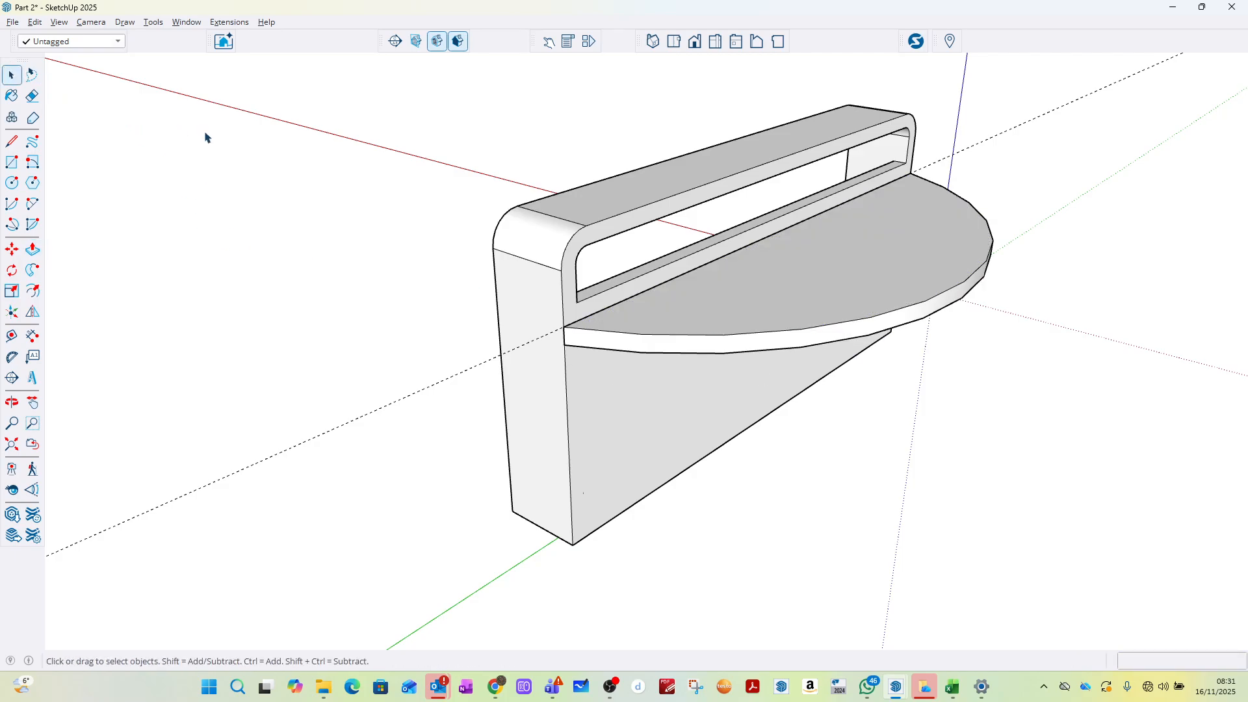
Step: Delete the guide line and make a group from all the geometry of the curved slab
{"action": "middle_click_drag", "start_coordinate": [207, 138], "coordinate": [440, 219]}
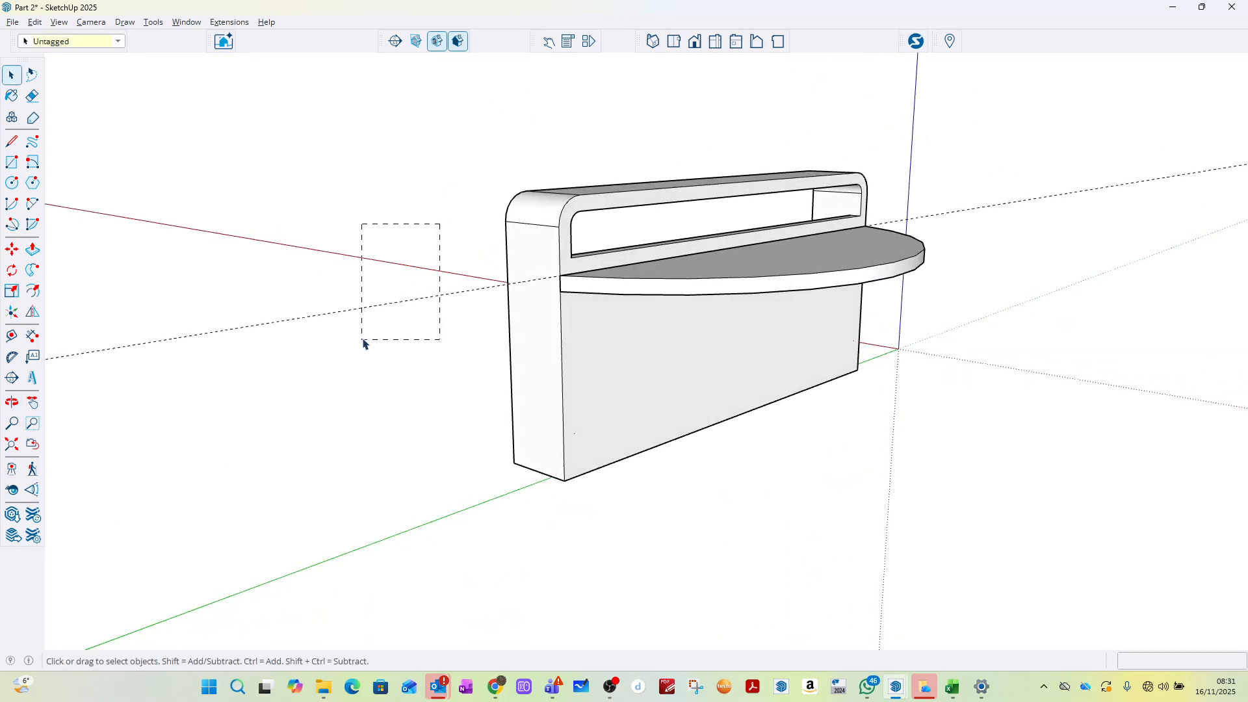
{"action": "left_click_drag", "start_coordinate": [427, 186], "coordinate": [1009, 361]}
{"action": "right_click", "coordinate": [787, 258]}
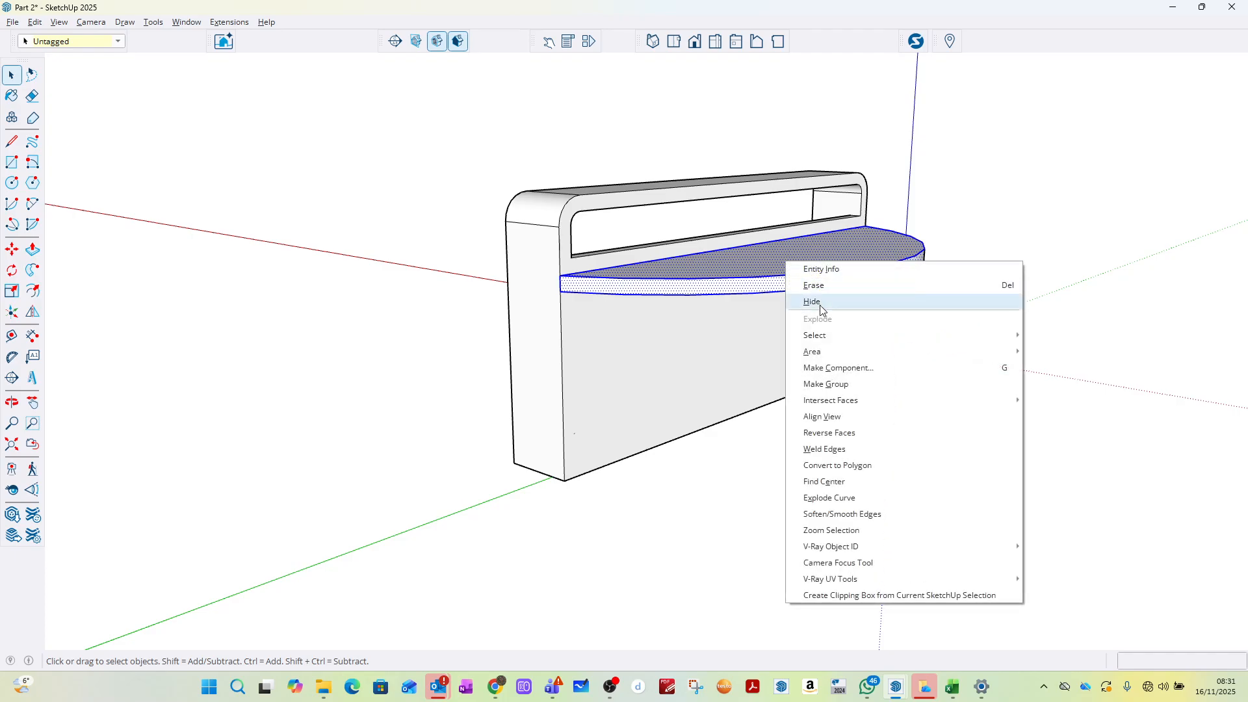
{"action": "left_click", "coordinate": [844, 382]}
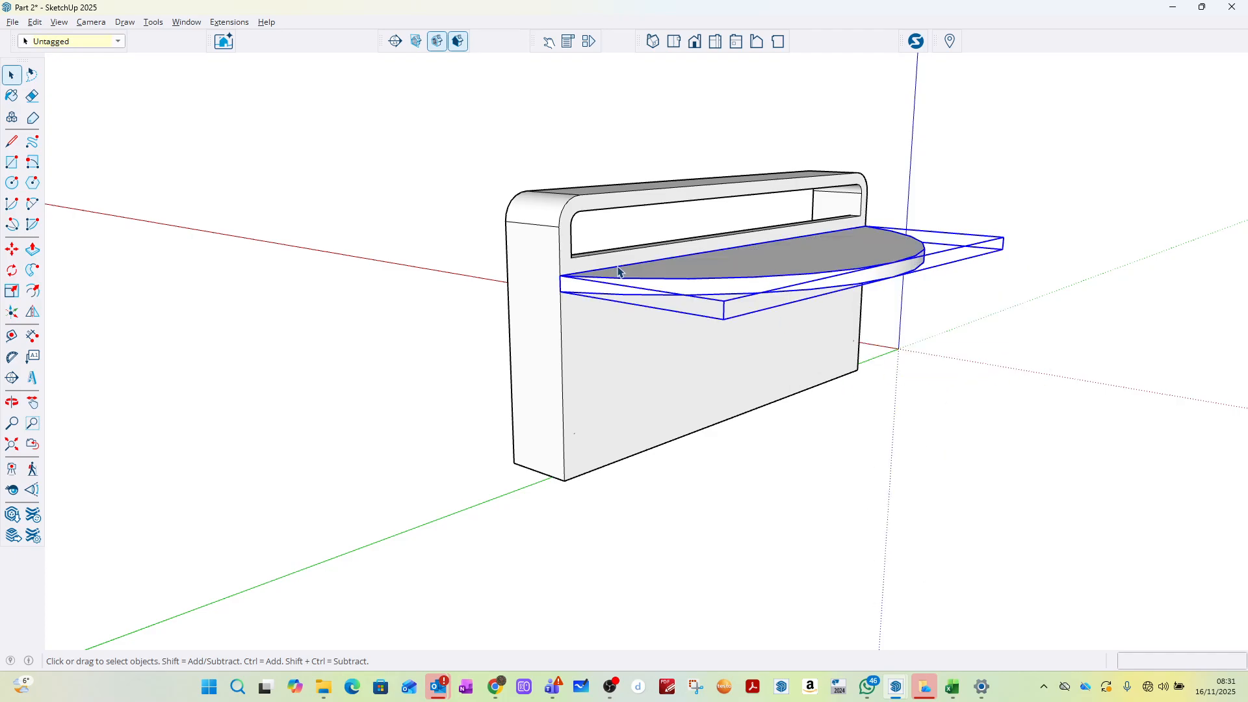
Step: Copy the curved slab group straight down, placing its upper corner on the wall's lower front corner
{"action": "key", "text": "m"}
{"action": "scroll", "coordinate": [564, 273], "scroll_direction": "up", "scroll_amount": 2}
{"action": "scroll", "coordinate": [564, 273], "scroll_direction": "up", "scroll_amount": 2}
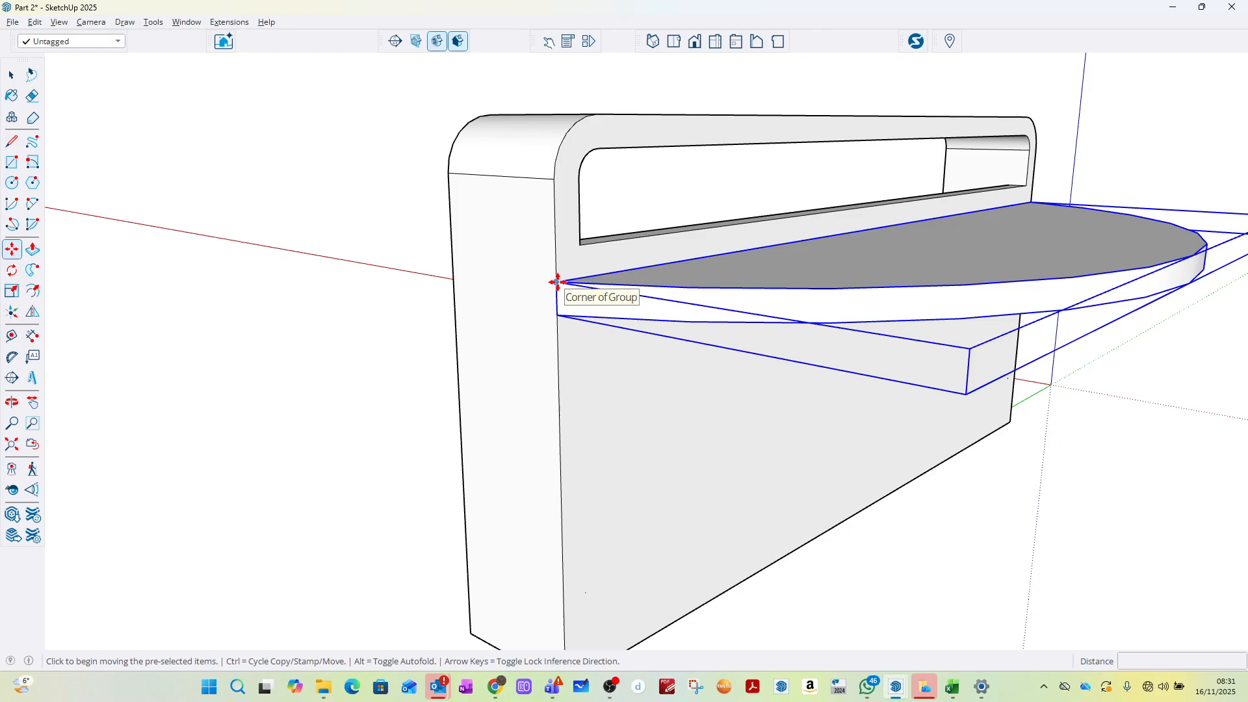
{"action": "key", "text": "ctrl"}
{"action": "left_click", "coordinate": [558, 281]}
{"action": "scroll", "coordinate": [557, 333], "scroll_direction": "down", "scroll_amount": 2}
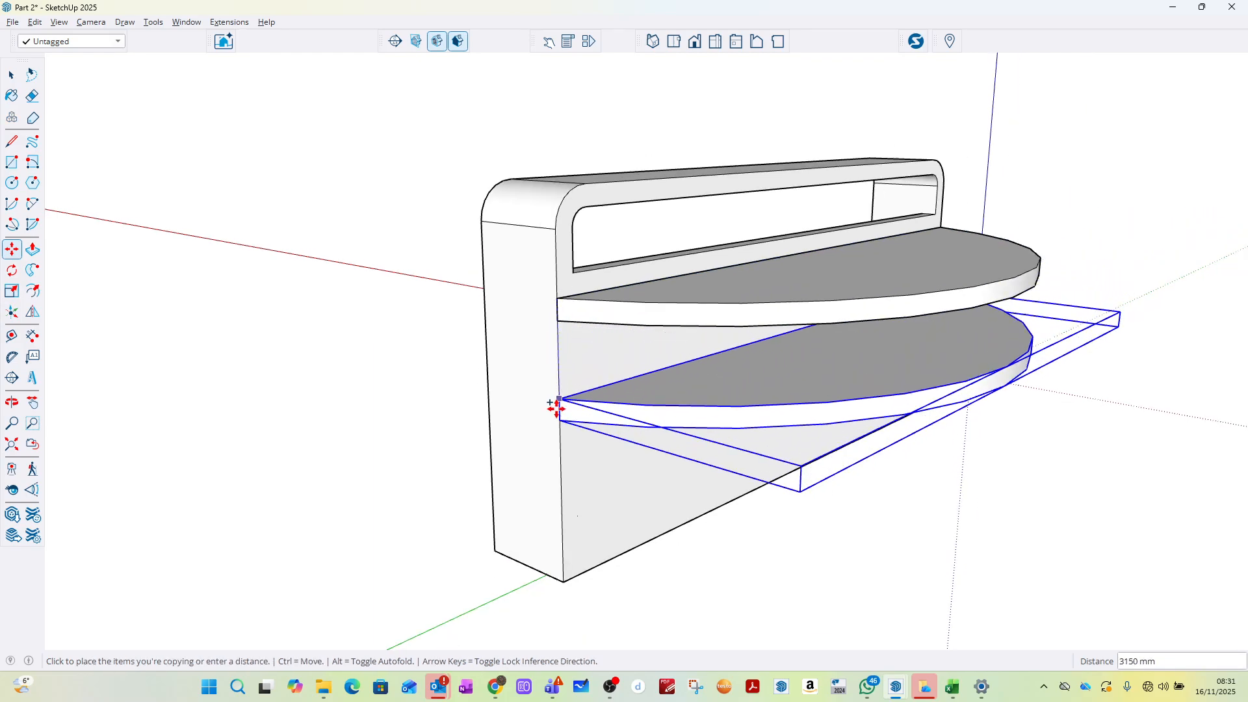
{"action": "left_click", "coordinate": [564, 582]}
{"action": "left_click", "coordinate": [12, 75]}
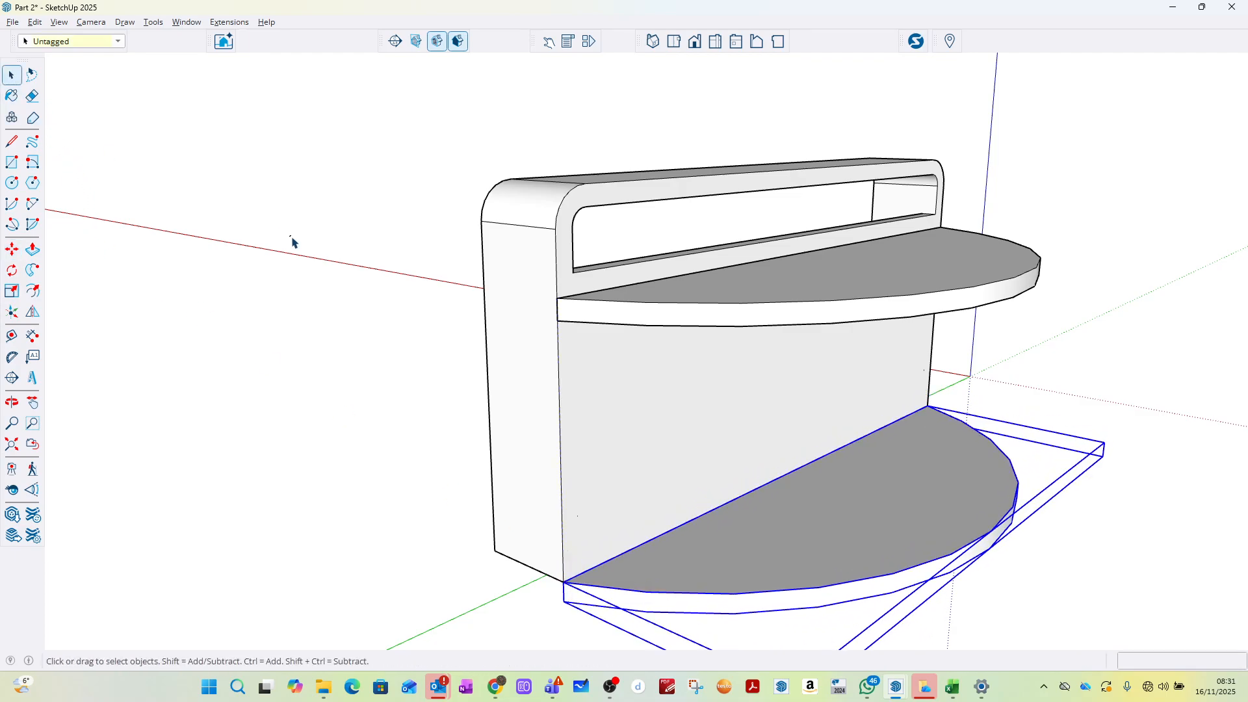
Step: Explode the ground-level curved slab group and delete its curved side face
{"action": "left_click", "coordinate": [292, 240]}
{"action": "scroll", "coordinate": [596, 223], "scroll_direction": "down", "scroll_amount": 2}
{"action": "scroll", "coordinate": [606, 454], "scroll_direction": "up", "scroll_amount": 2}
{"action": "scroll", "coordinate": [558, 463], "scroll_direction": "up", "scroll_amount": 2}
{"action": "left_click", "coordinate": [555, 469]}
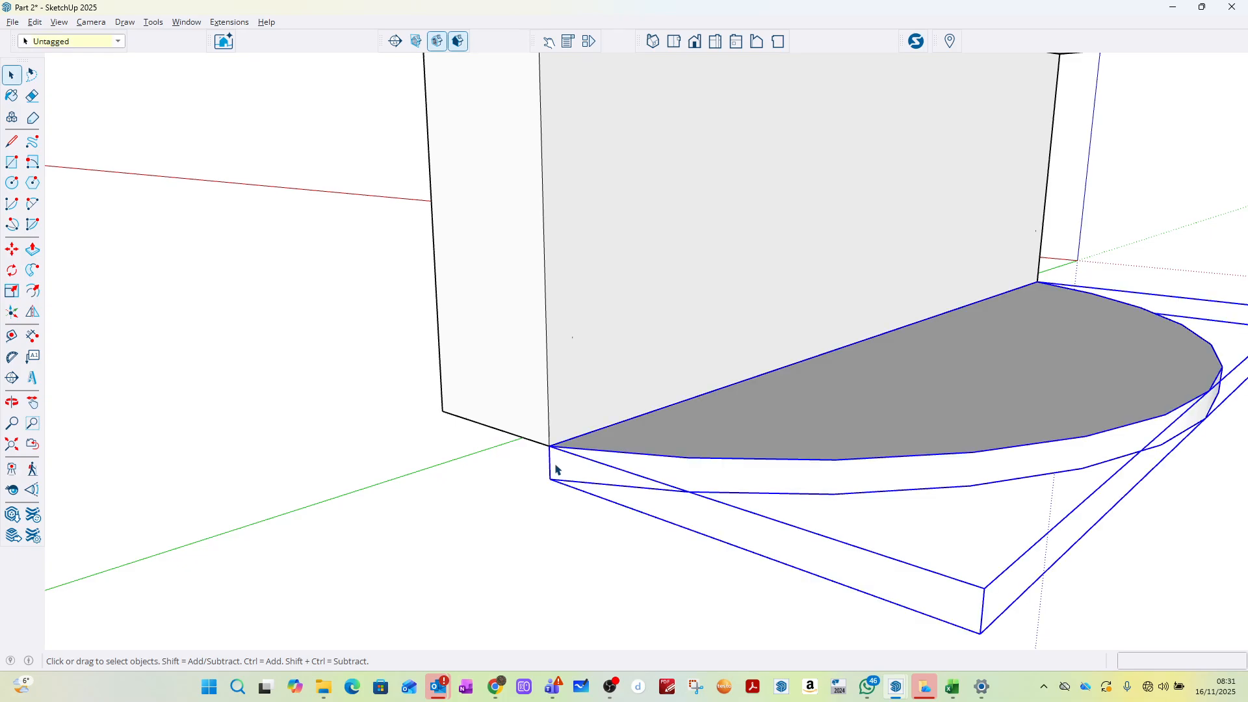
{"action": "right_click", "coordinate": [555, 470]}
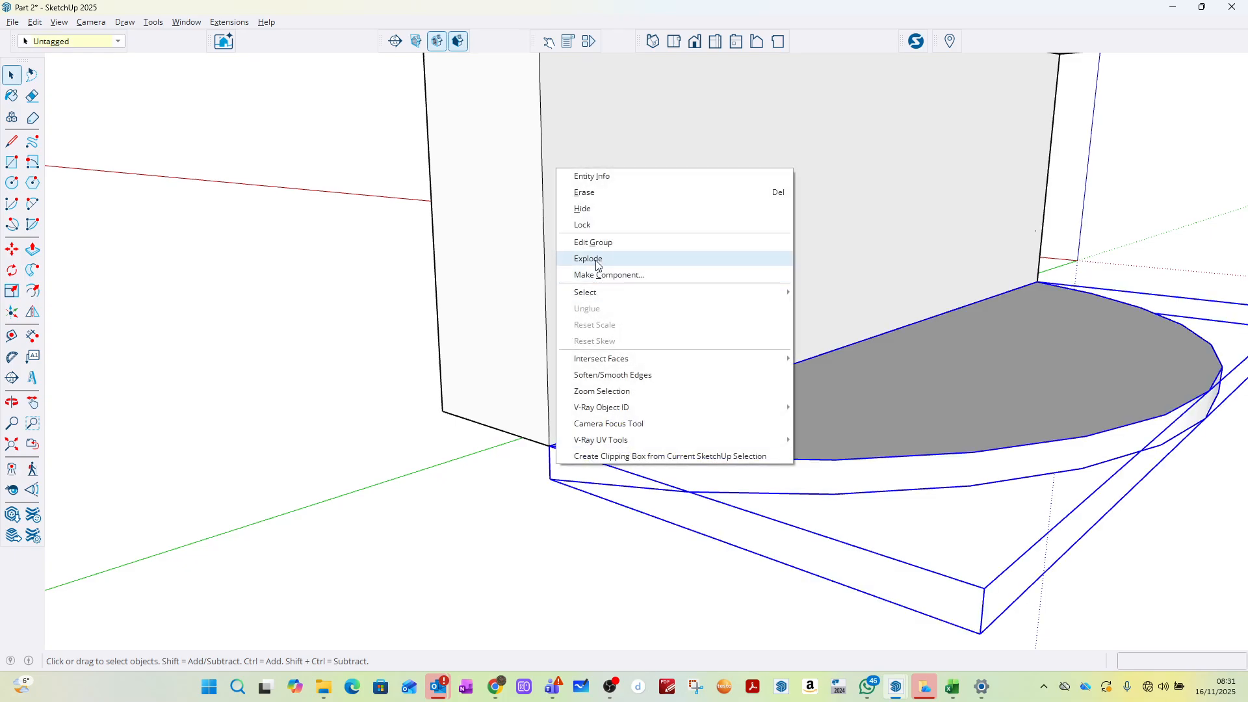
{"action": "left_click", "coordinate": [599, 255]}
{"action": "left_click", "coordinate": [598, 520]}
{"action": "left_click", "coordinate": [558, 476]}
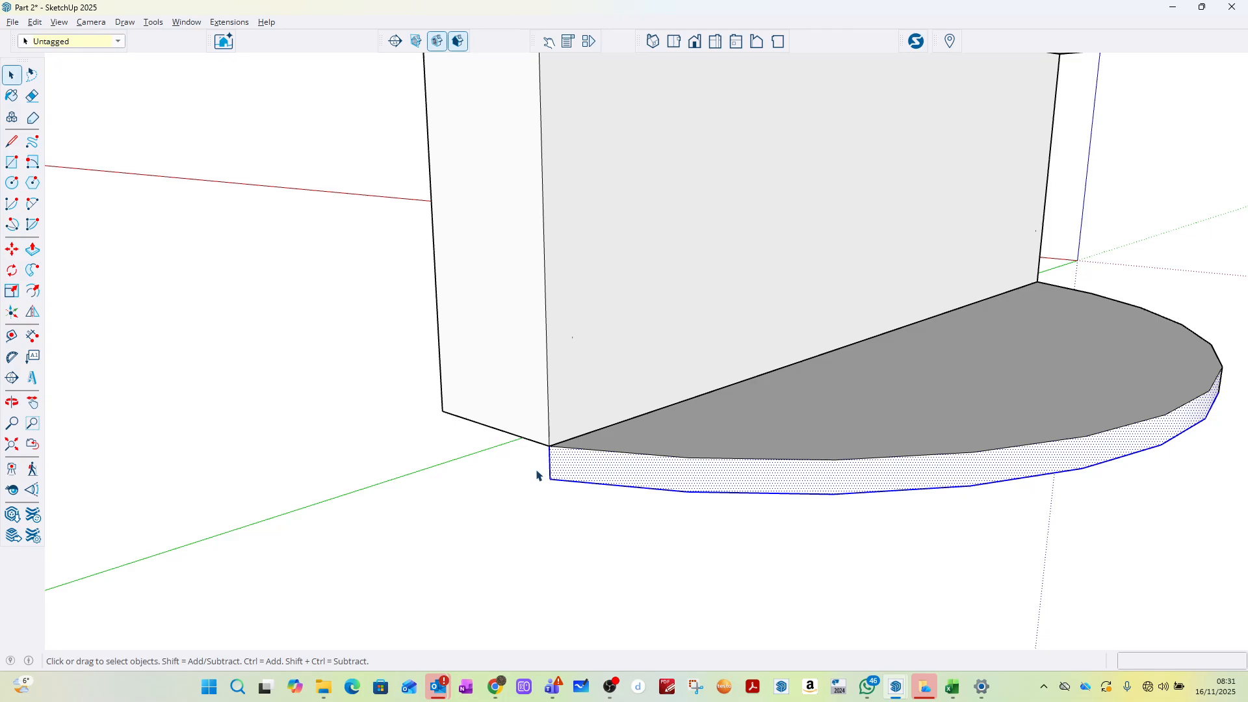
{"action": "key", "text": "Delete"}
Step: Hide the wall frame group and the upper curved slab group, leaving the ground-level curved face
{"action": "middle_click_drag", "start_coordinate": [538, 446], "coordinate": [864, 344]}
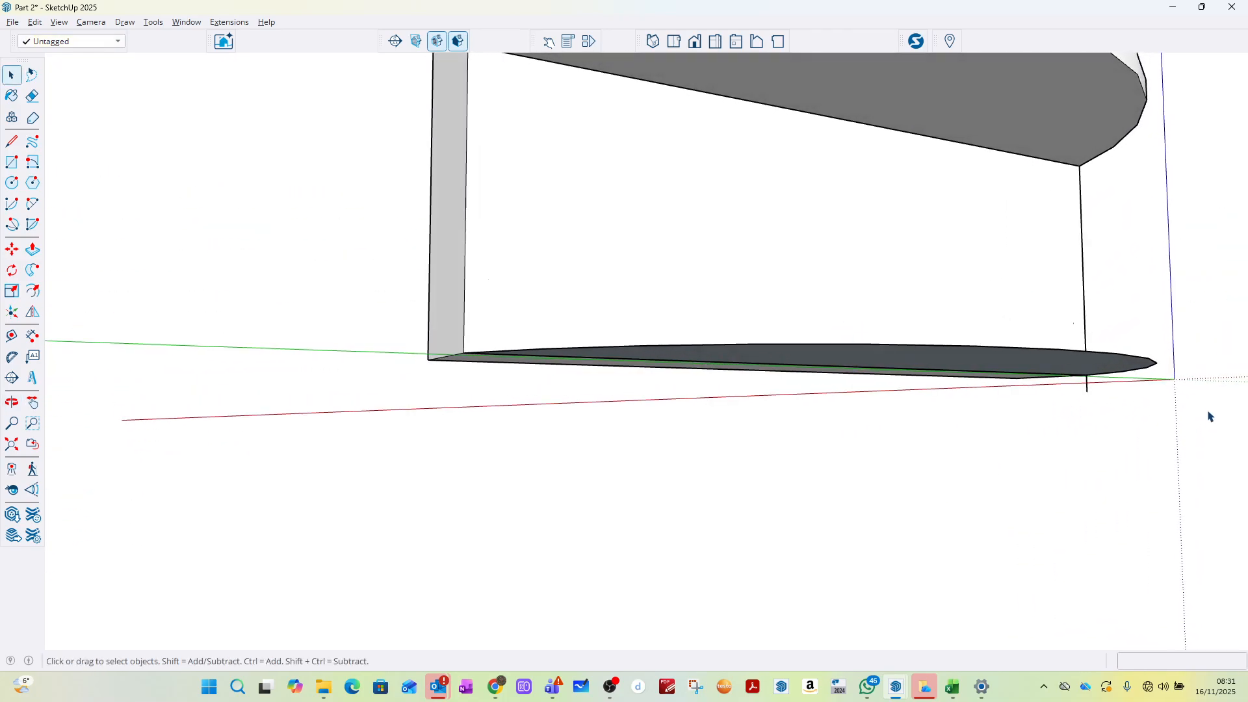
{"action": "scroll", "coordinate": [598, 459], "scroll_direction": "down", "scroll_amount": 5}
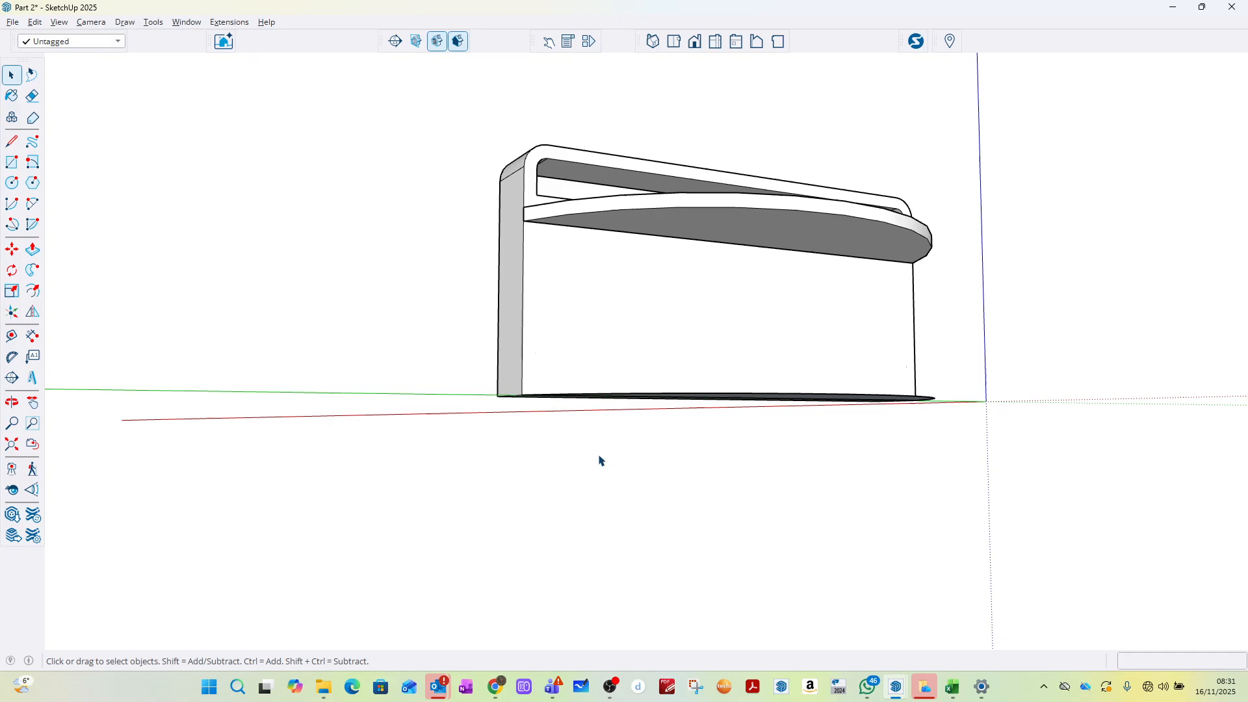
{"action": "middle_click_drag", "start_coordinate": [598, 459], "coordinate": [624, 340]}
{"action": "left_click", "coordinate": [608, 305]}
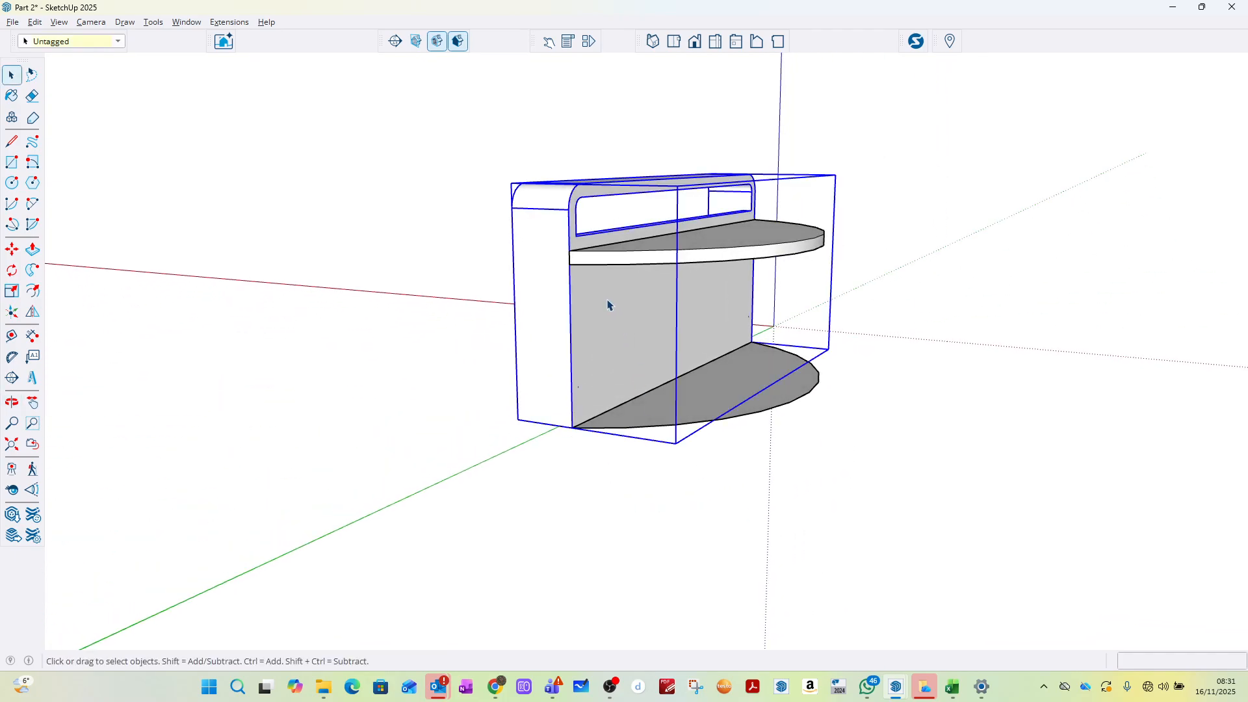
{"action": "right_click", "coordinate": [607, 301]}
{"action": "left_click", "coordinate": [629, 340]}
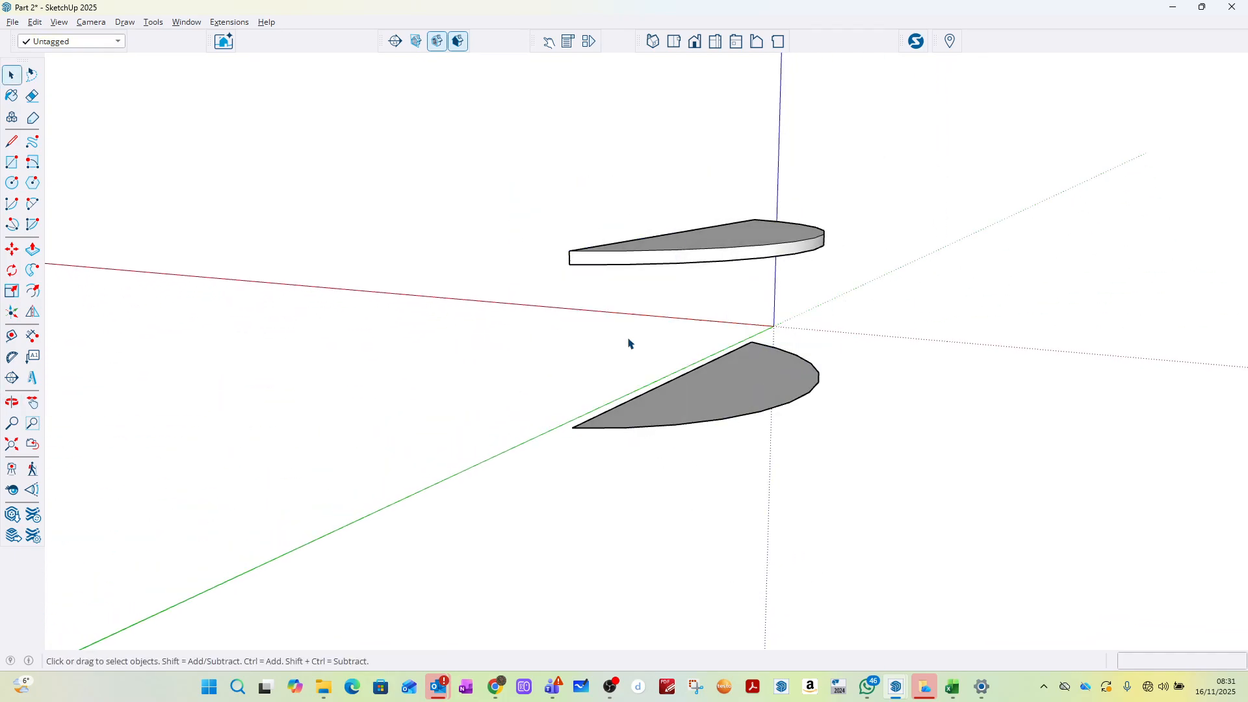
{"action": "left_click", "coordinate": [664, 261]}
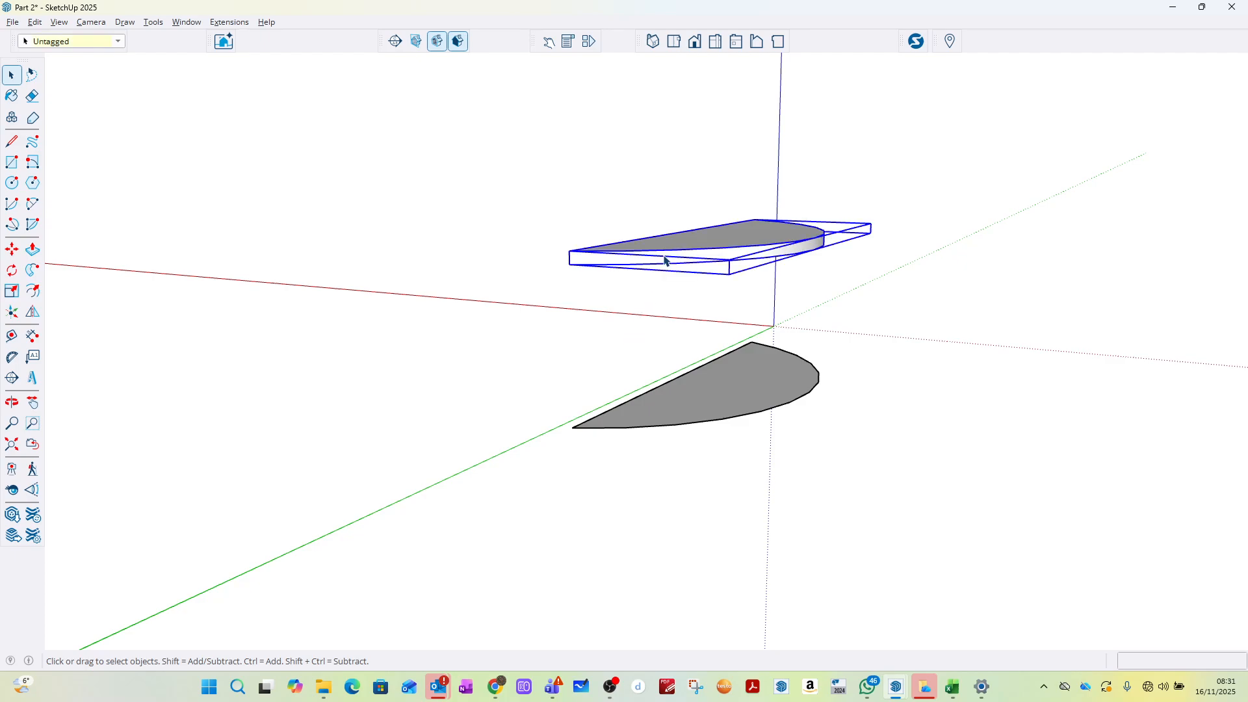
{"action": "right_click", "coordinate": [664, 261]}
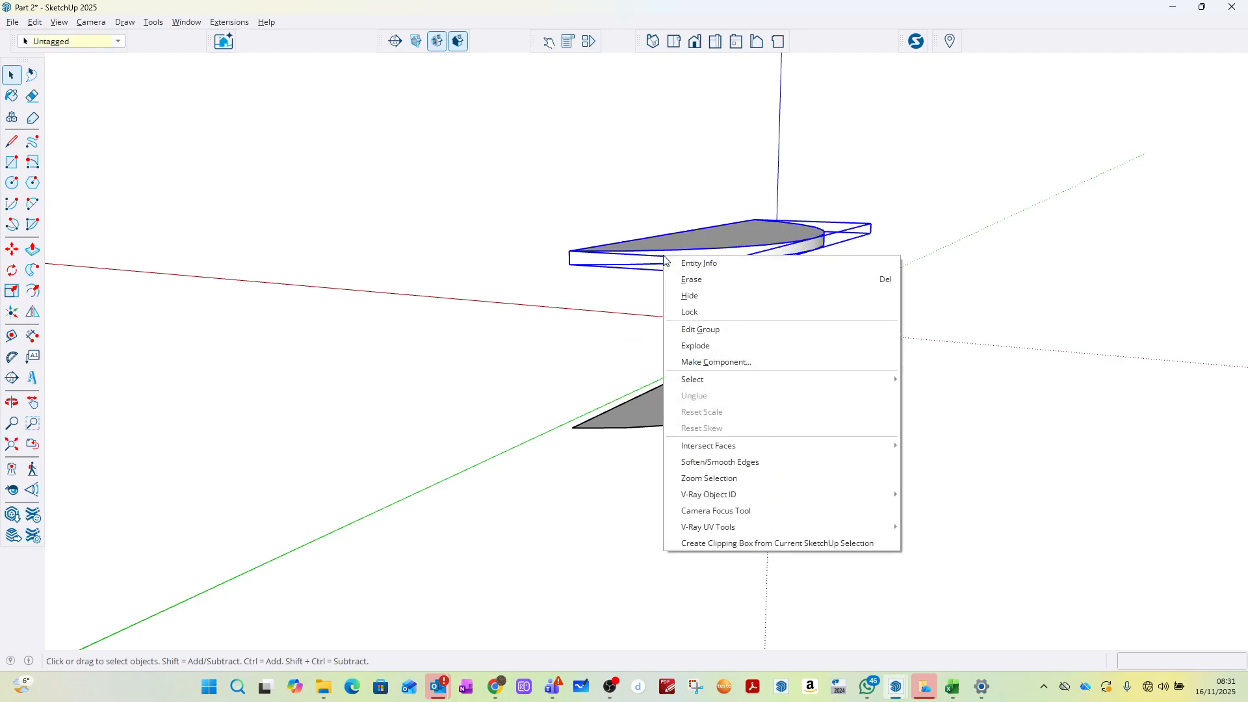
{"action": "left_click", "coordinate": [697, 298]}
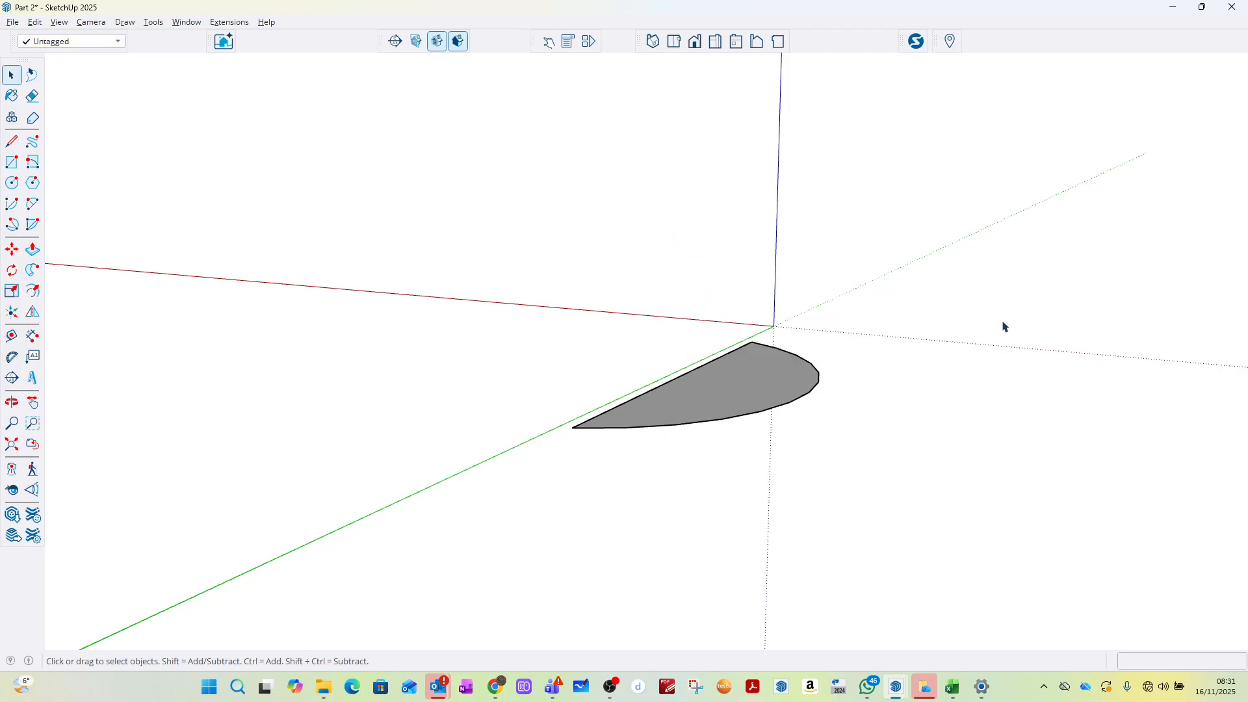
Step: Try insetting the curved ground face's outline by 230 mm and raising the inner face 170 mm
{"action": "middle_click_drag", "start_coordinate": [642, 354], "coordinate": [544, 180]}
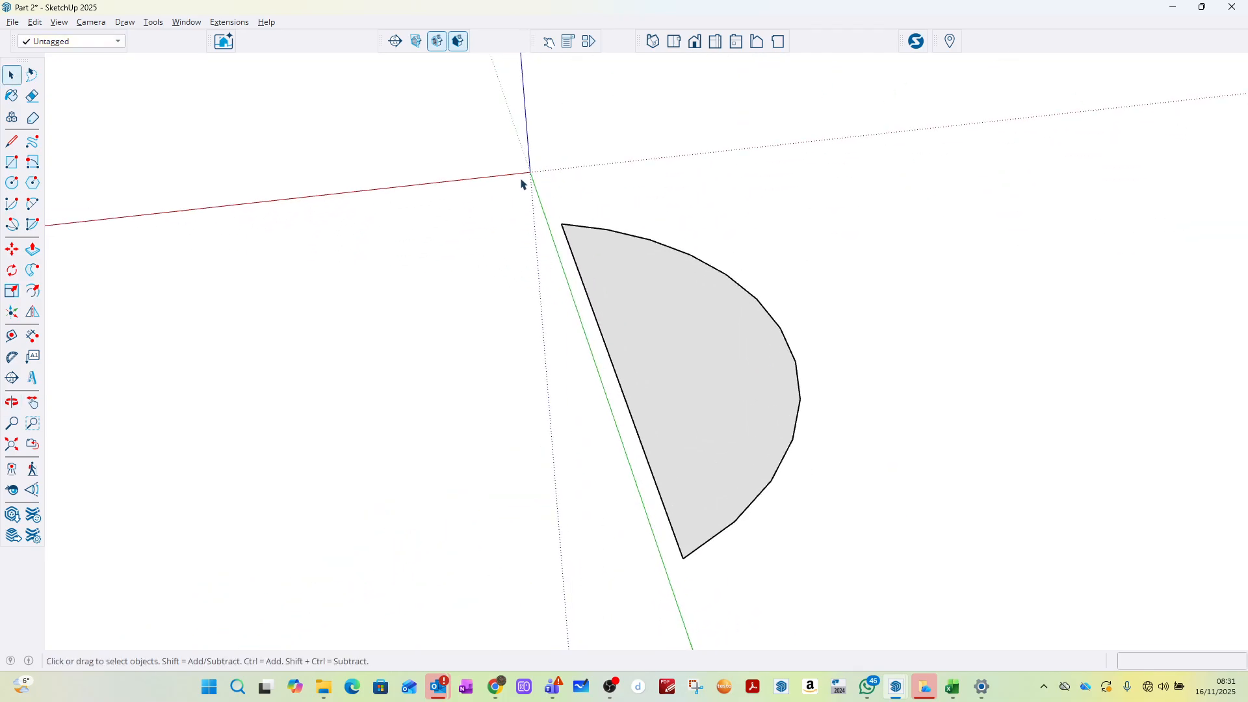
{"action": "left_click_drag", "start_coordinate": [520, 148], "coordinate": [883, 611]}
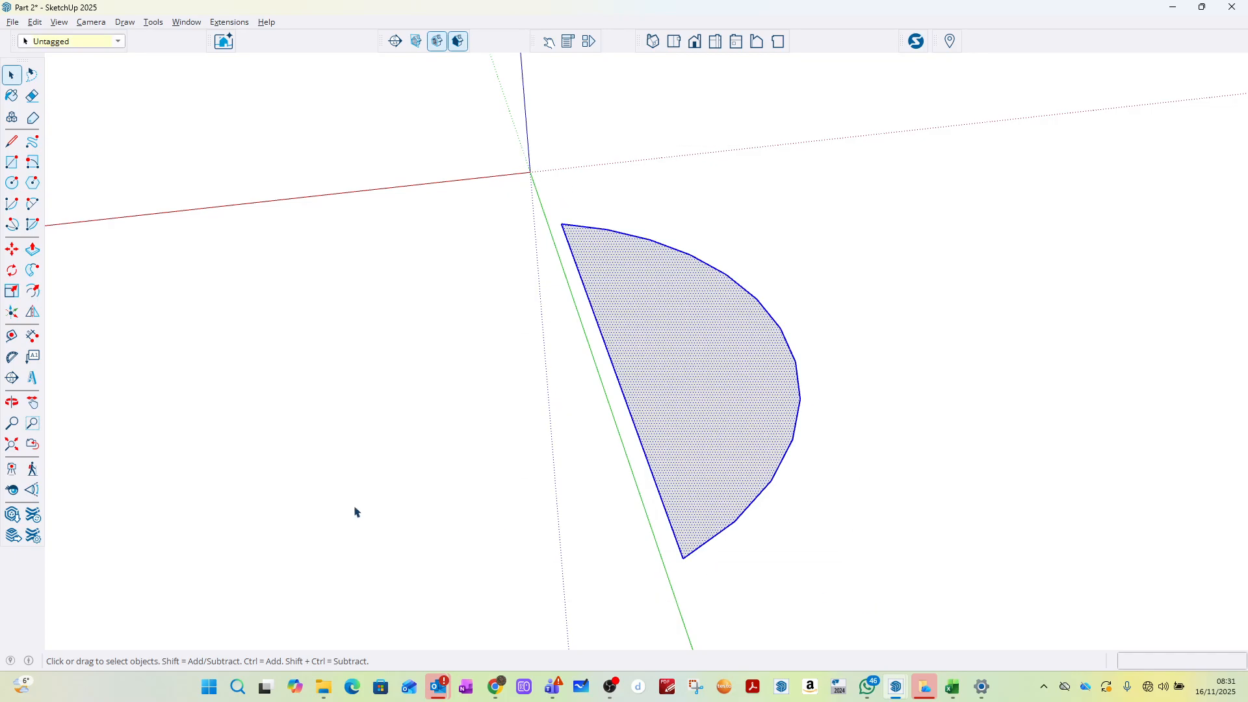
{"action": "left_click", "coordinate": [196, 380]}
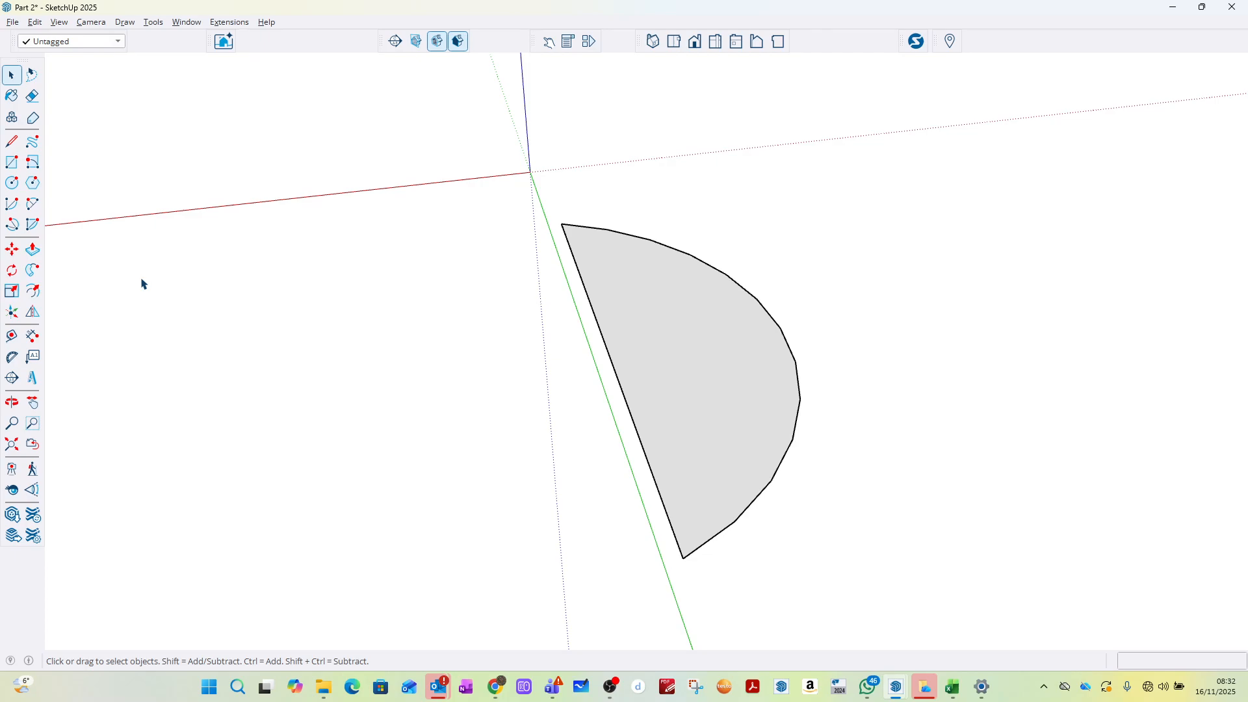
{"action": "left_click", "coordinate": [32, 290]}
{"action": "left_click", "coordinate": [646, 454]}
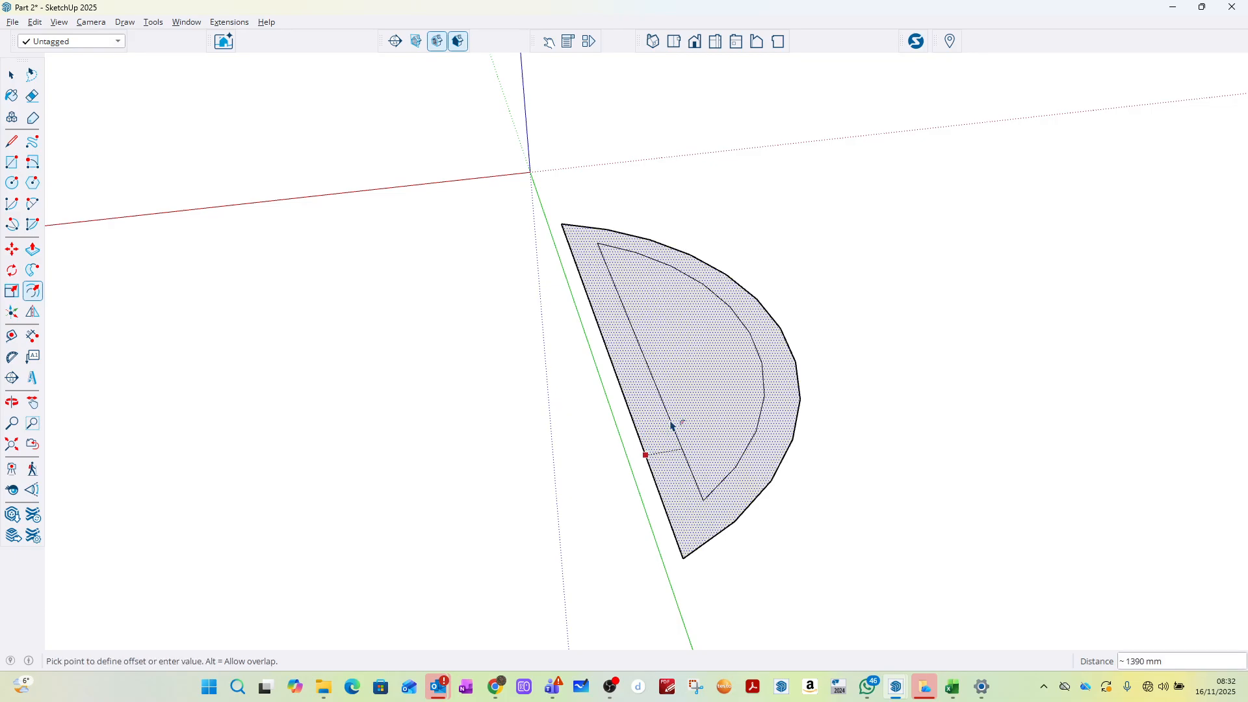
{"action": "type", "text": "230"}
{"action": "key", "text": "Return"}
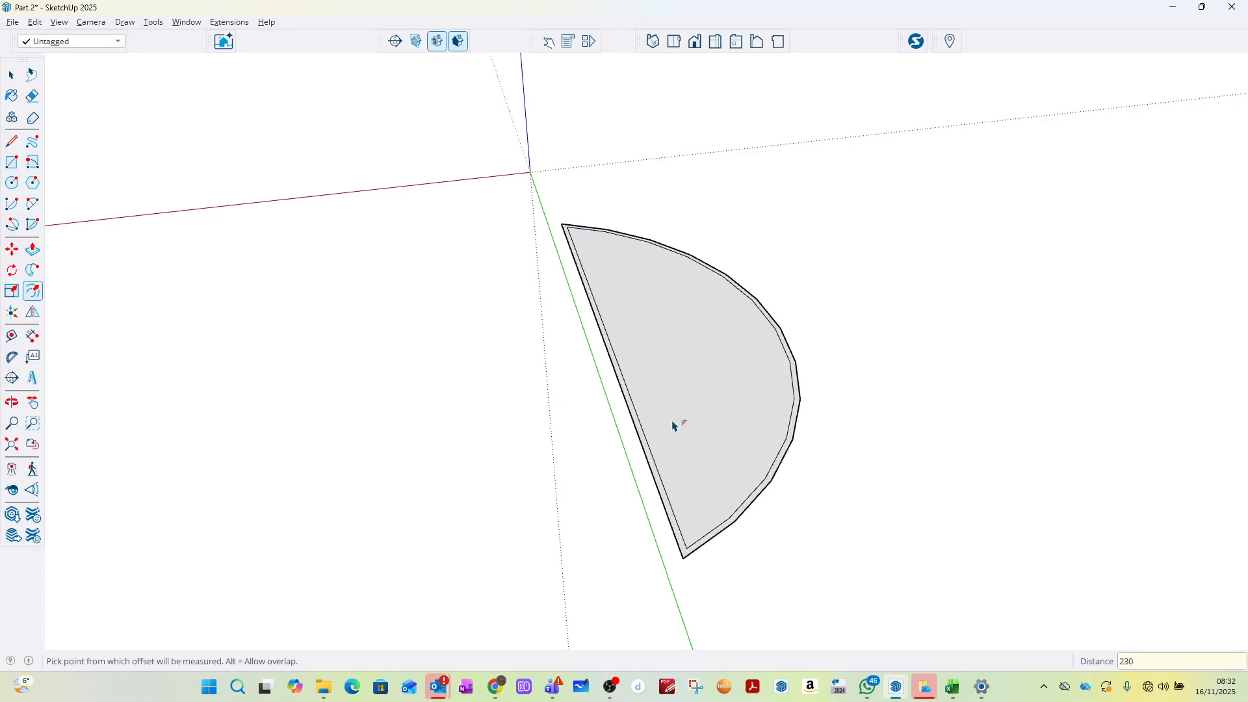
{"action": "left_click", "coordinate": [33, 249]}
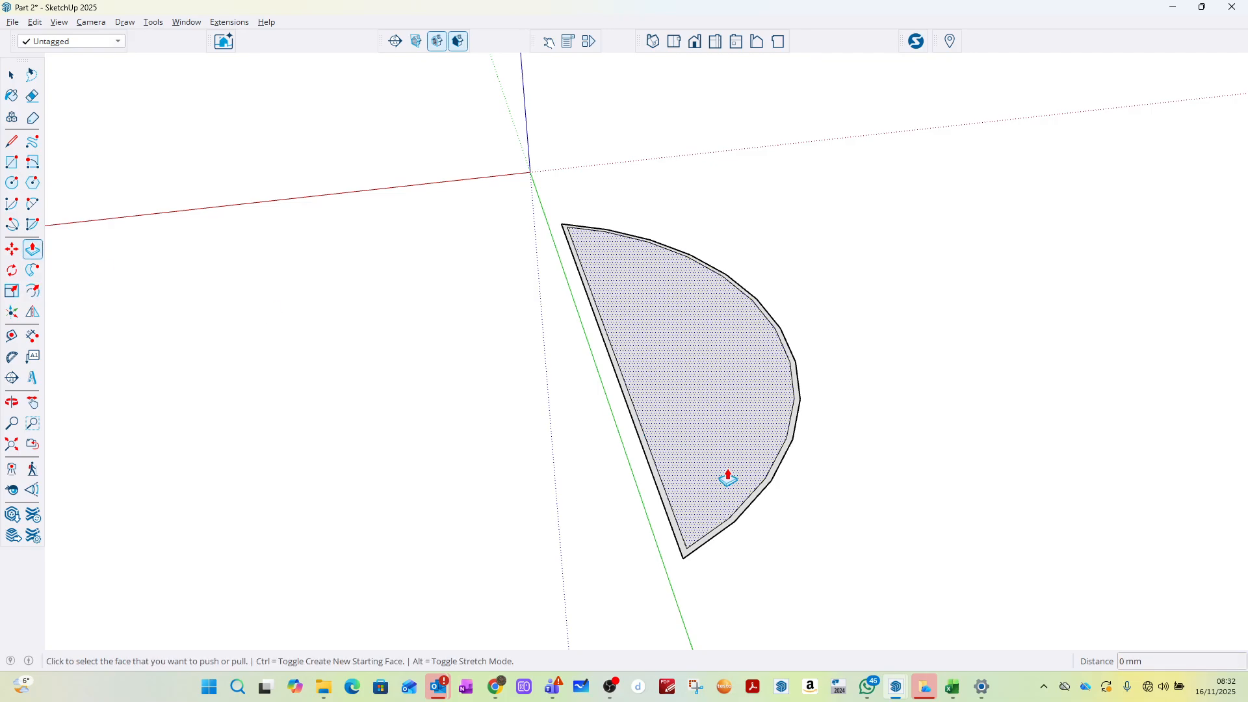
{"action": "left_click", "coordinate": [724, 475]}
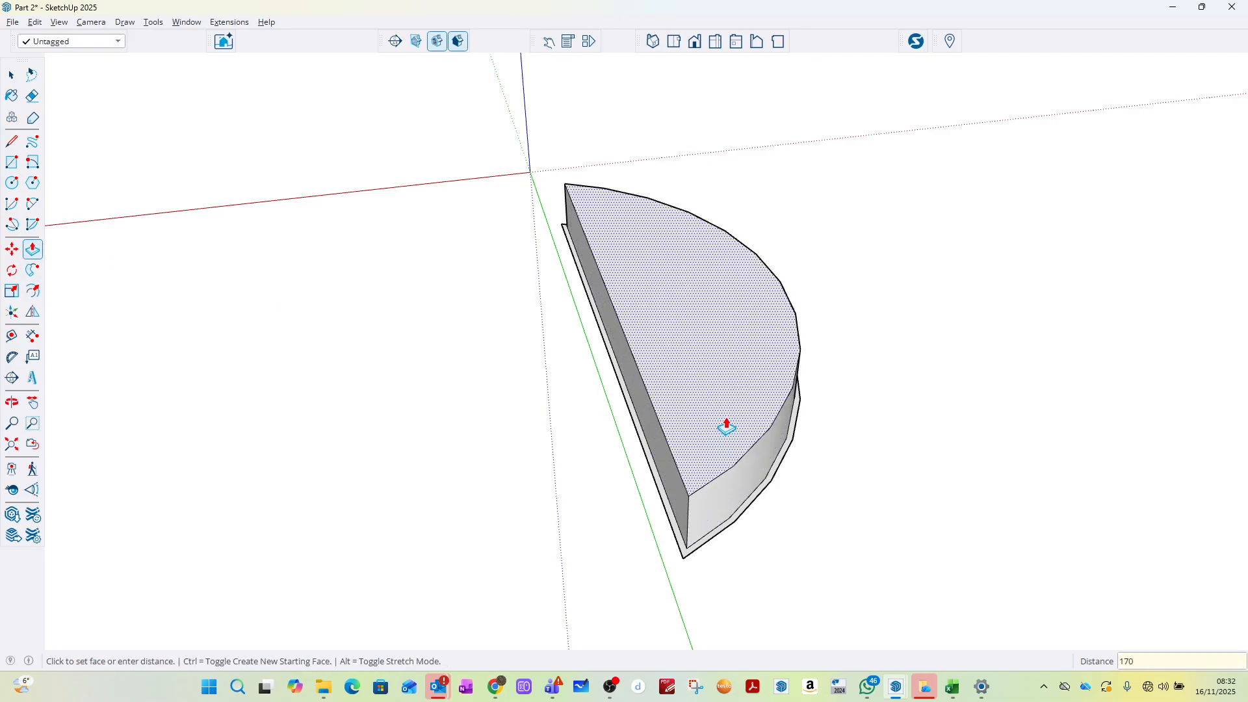
{"action": "type", "text": "170"}
{"action": "key", "text": "Return"}
{"action": "middle_click_drag", "start_coordinate": [732, 437], "coordinate": [688, 475]}
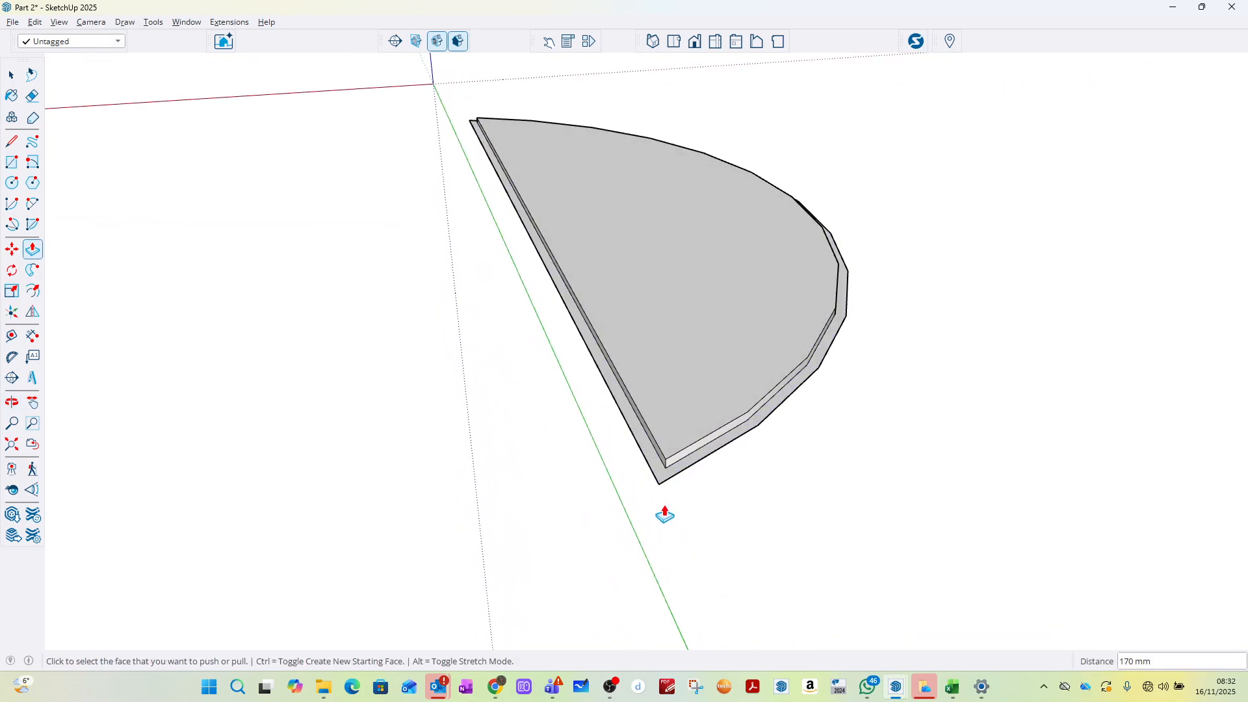
{"action": "key", "text": "ctrl+z"}
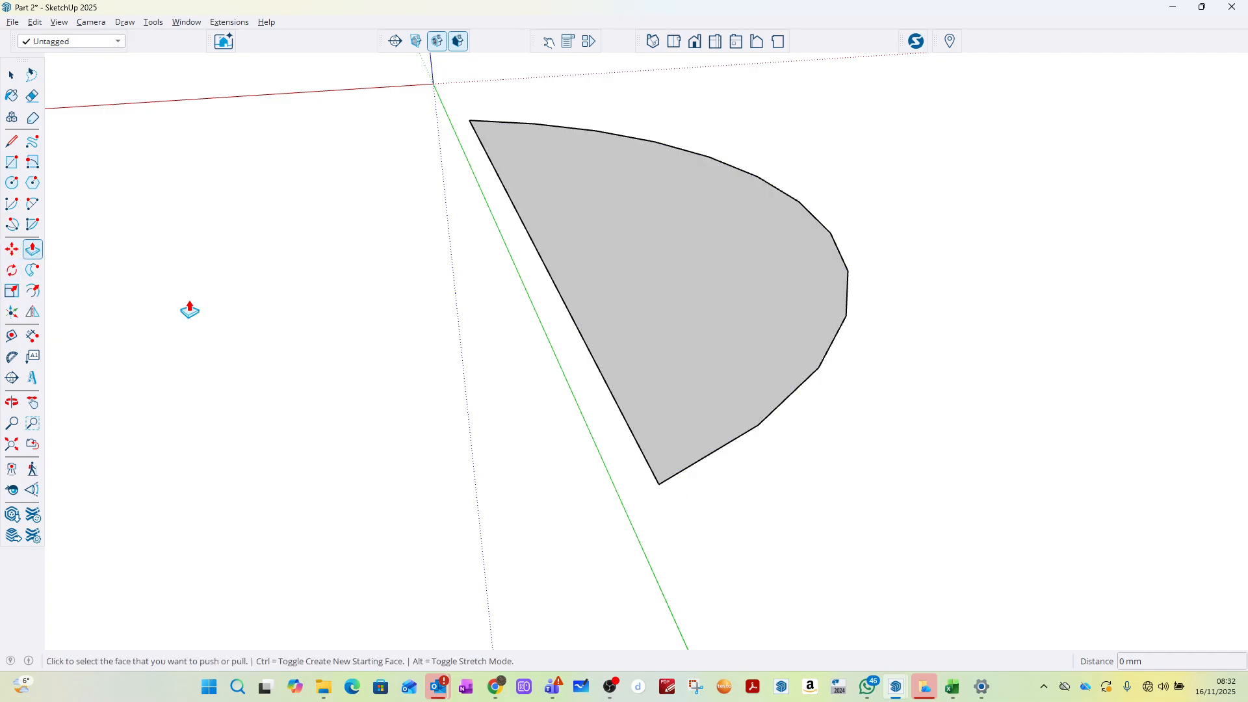
Step: Extrude the whole curved ground face 170 mm upward and offset its top outline 230 mm inward
{"action": "left_click", "coordinate": [636, 406]}
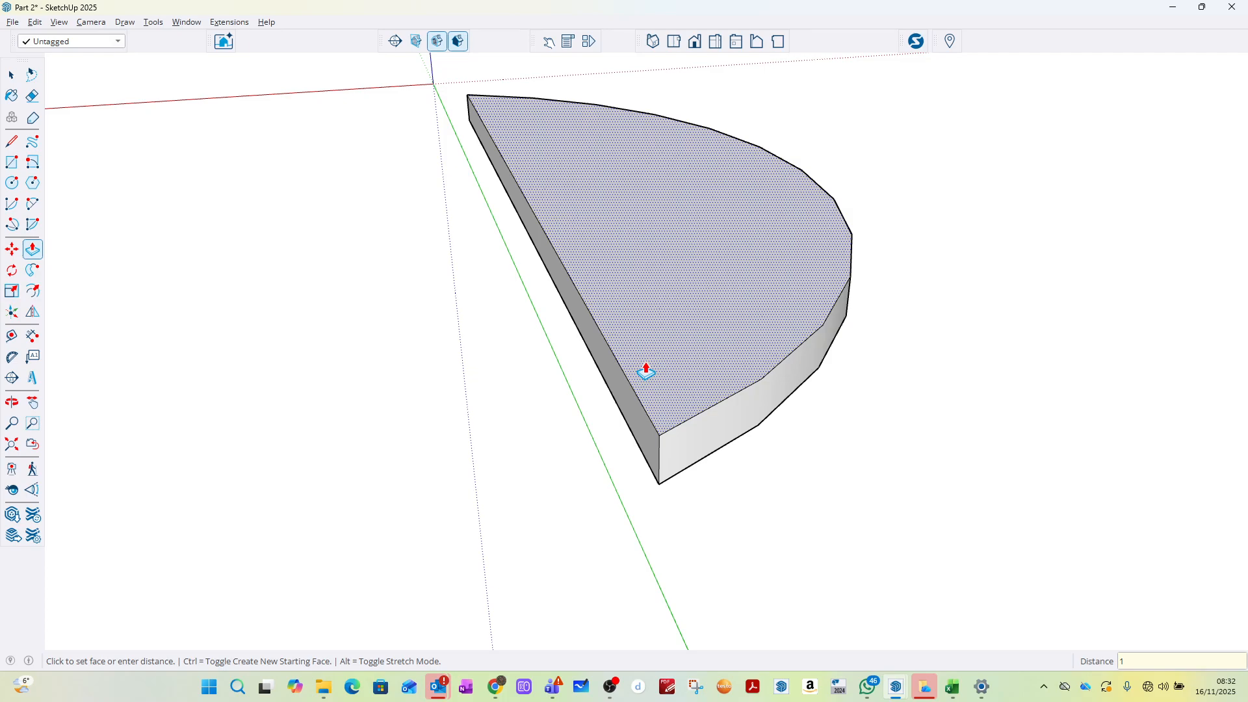
{"action": "key", "text": "Return"}
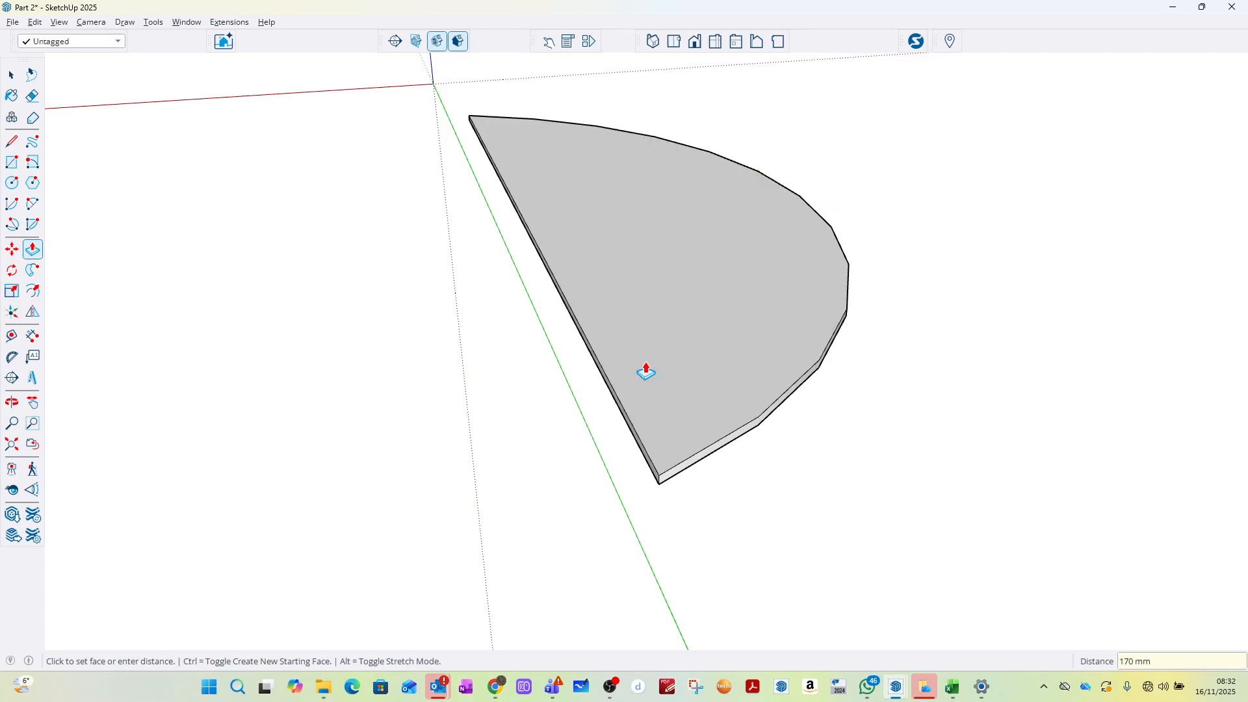
{"action": "left_click", "coordinate": [32, 291]}
{"action": "left_click", "coordinate": [725, 436]}
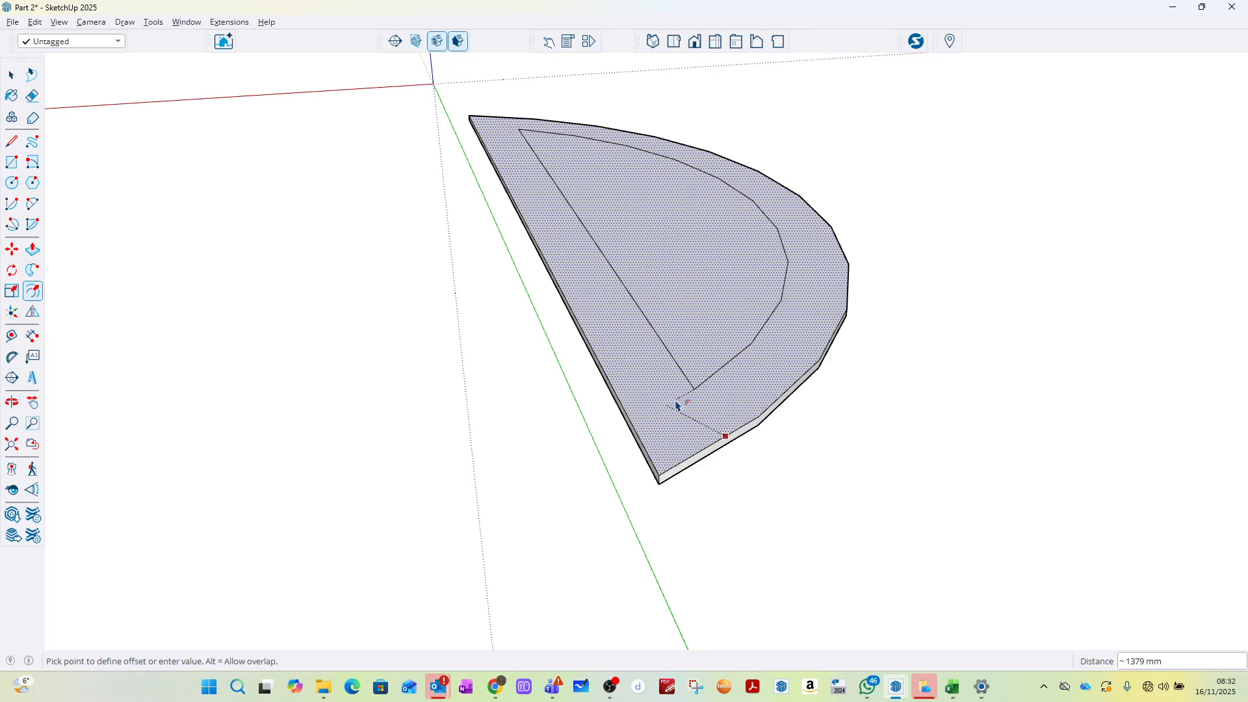
{"action": "key", "text": "Return"}
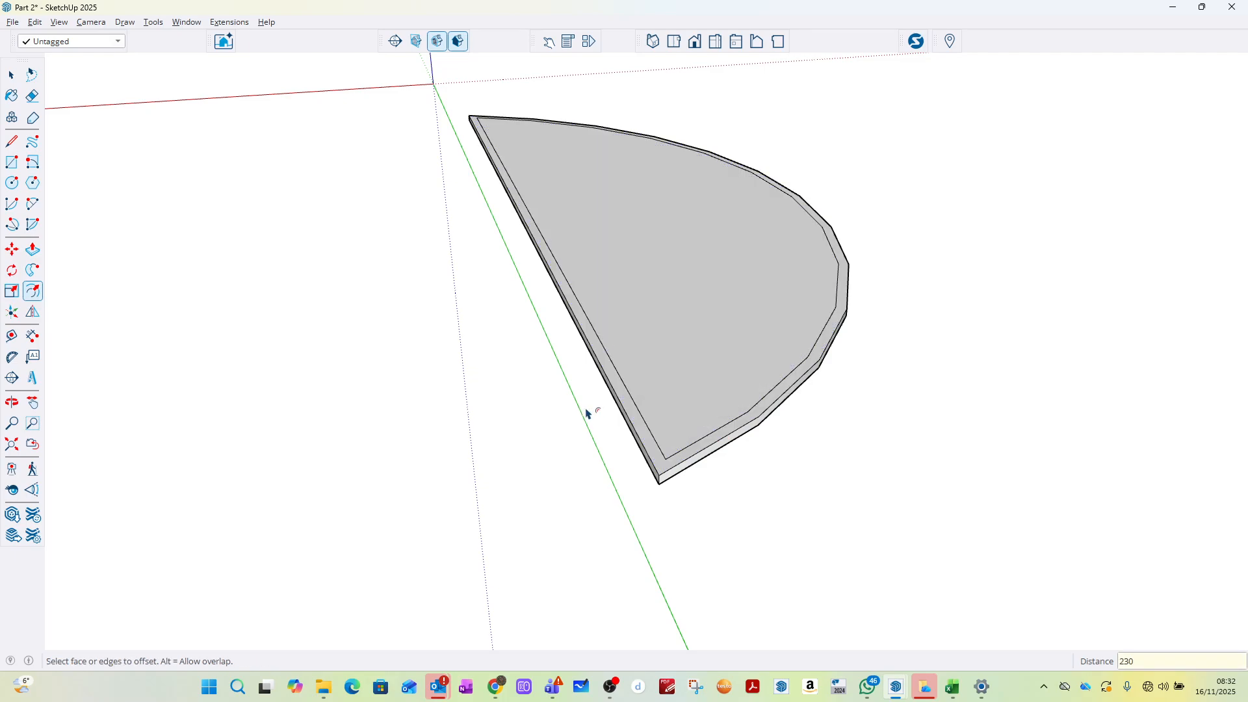
Step: Raise the inset face 170 mm as a second step and extend its straight side 230 mm flush with the base
{"action": "left_click", "coordinate": [34, 255]}
{"action": "left_click", "coordinate": [649, 412]}
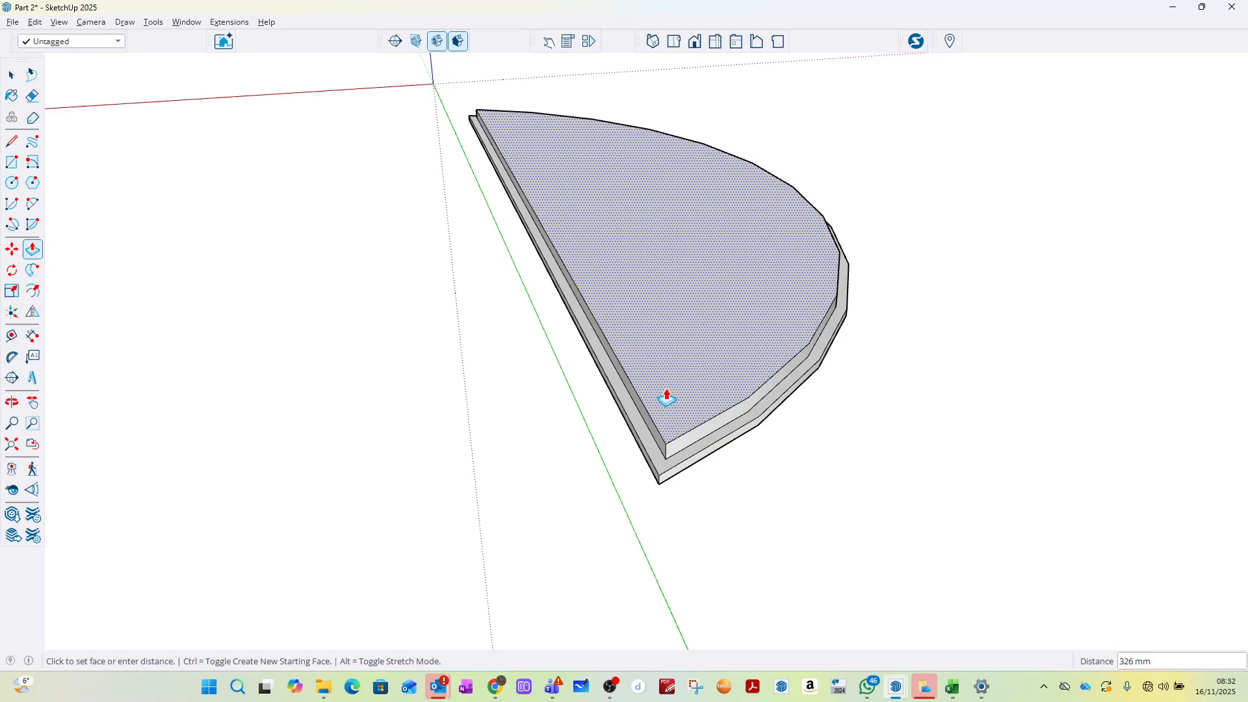
{"action": "key", "text": "Return"}
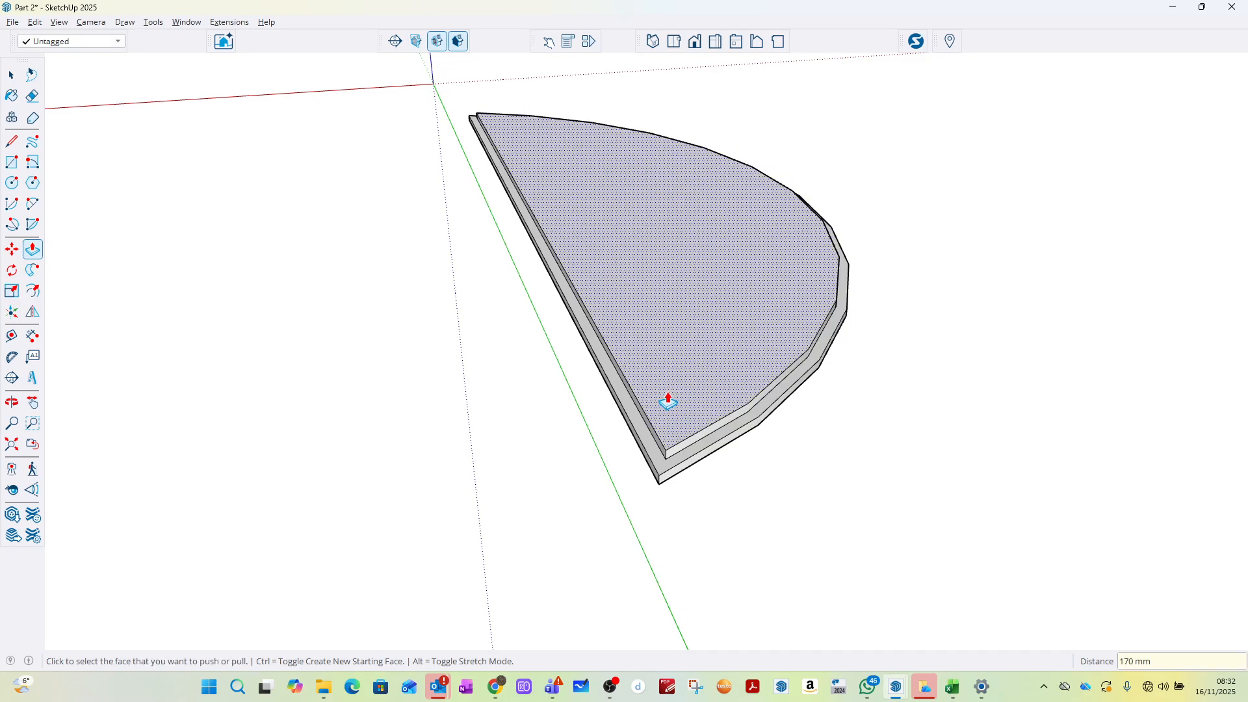
{"action": "middle_click_drag", "start_coordinate": [669, 398], "coordinate": [880, 371]}
{"action": "scroll", "coordinate": [844, 379], "scroll_direction": "up", "scroll_amount": 2}
{"action": "scroll", "coordinate": [844, 379], "scroll_direction": "up", "scroll_amount": 2}
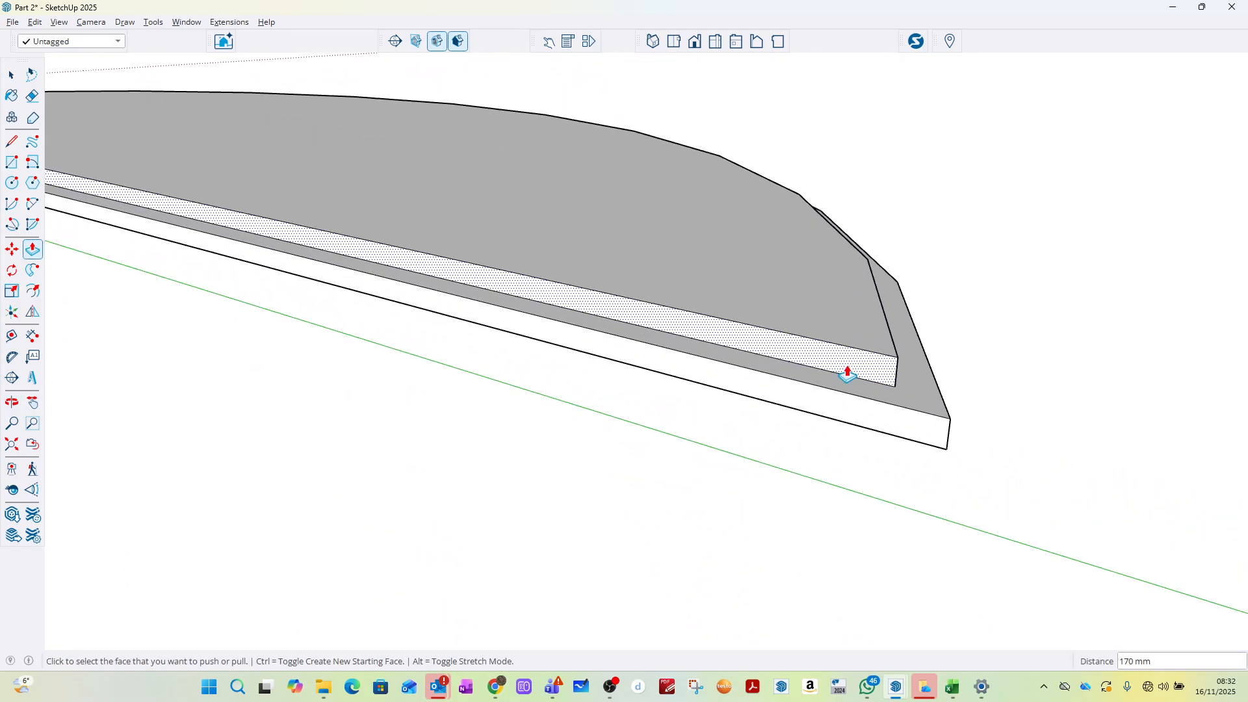
{"action": "left_click", "coordinate": [847, 371]}
{"action": "left_click", "coordinate": [822, 404]}
{"action": "middle_click_drag", "start_coordinate": [823, 404], "coordinate": [749, 395]}
Step: Offset the outline of the second step's top face 230 mm inward
{"action": "left_click", "coordinate": [32, 290]}
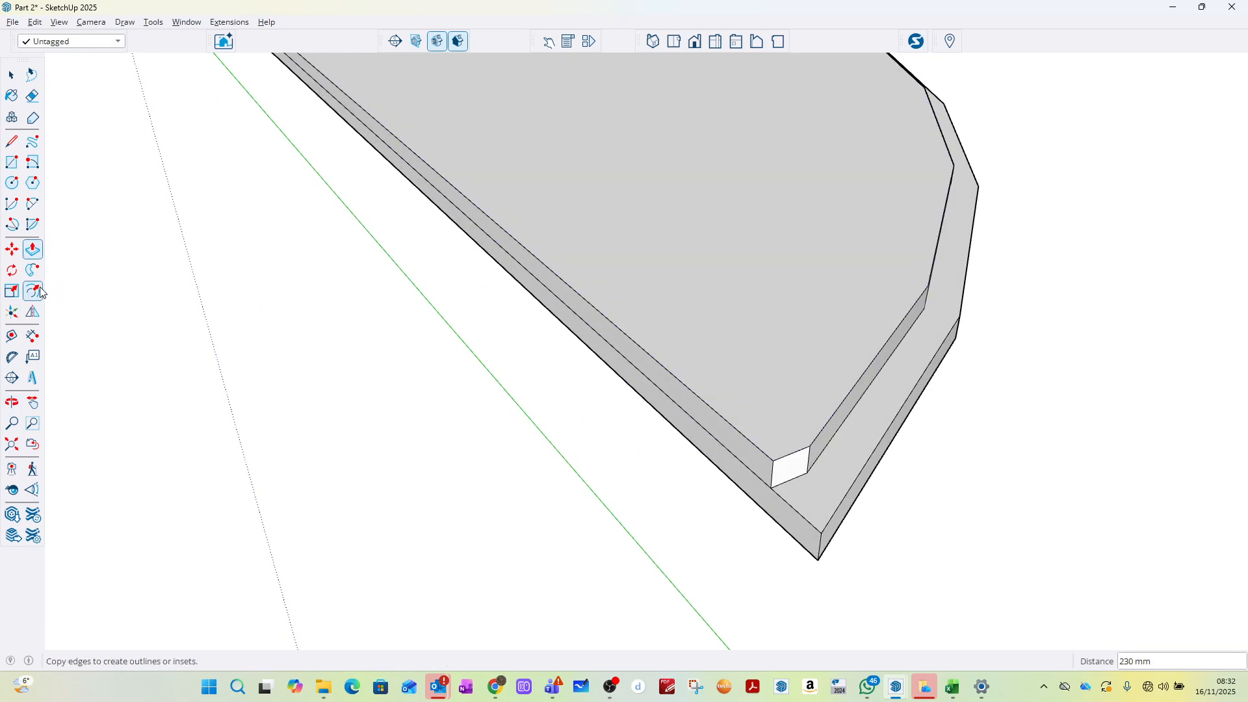
{"action": "left_click", "coordinate": [857, 382]}
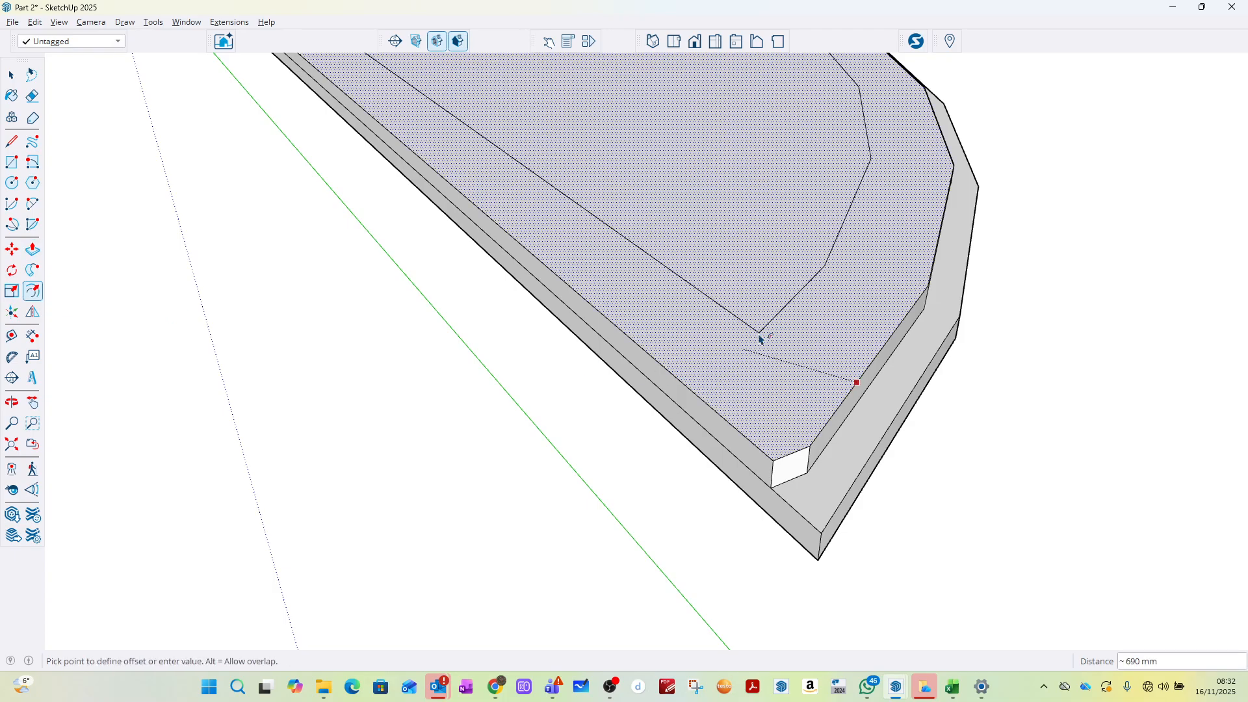
{"action": "type", "text": "230"}
{"action": "key", "text": "Return"}
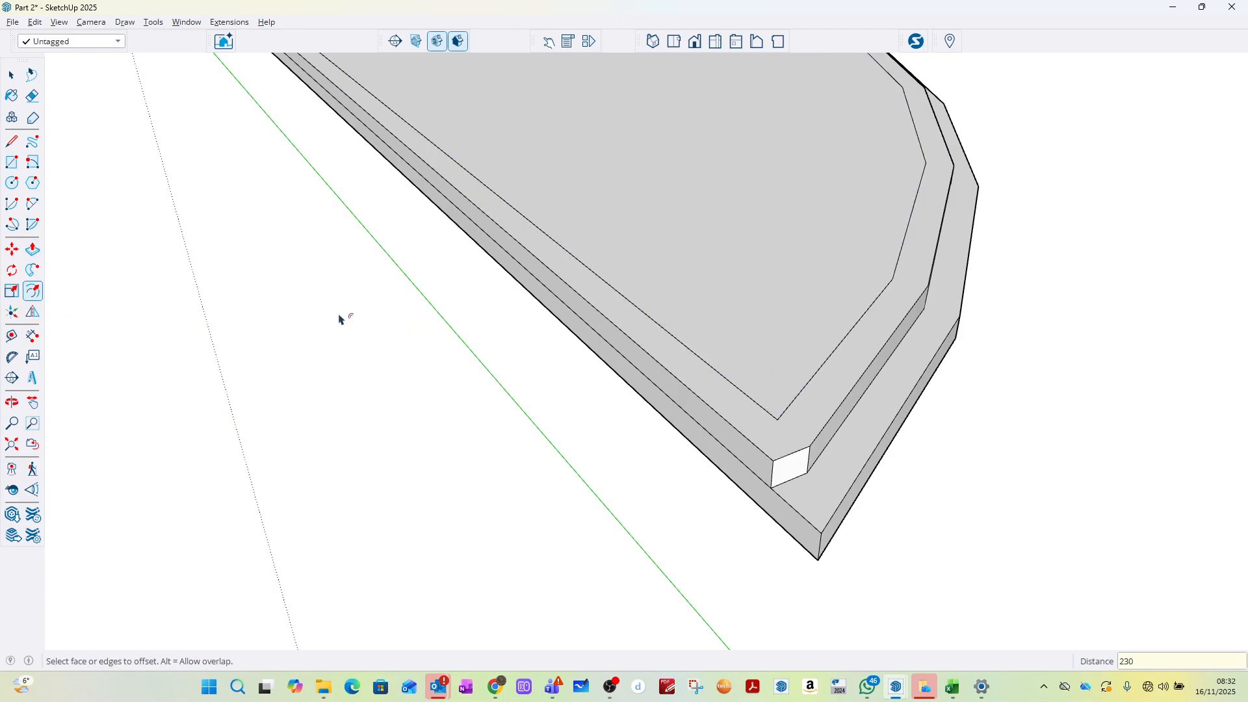
Step: Raise the inner face 170 mm as a third step and extend its straight side 230 mm flush with the steps below
{"action": "left_click", "coordinate": [33, 249]}
{"action": "left_click", "coordinate": [729, 349]}
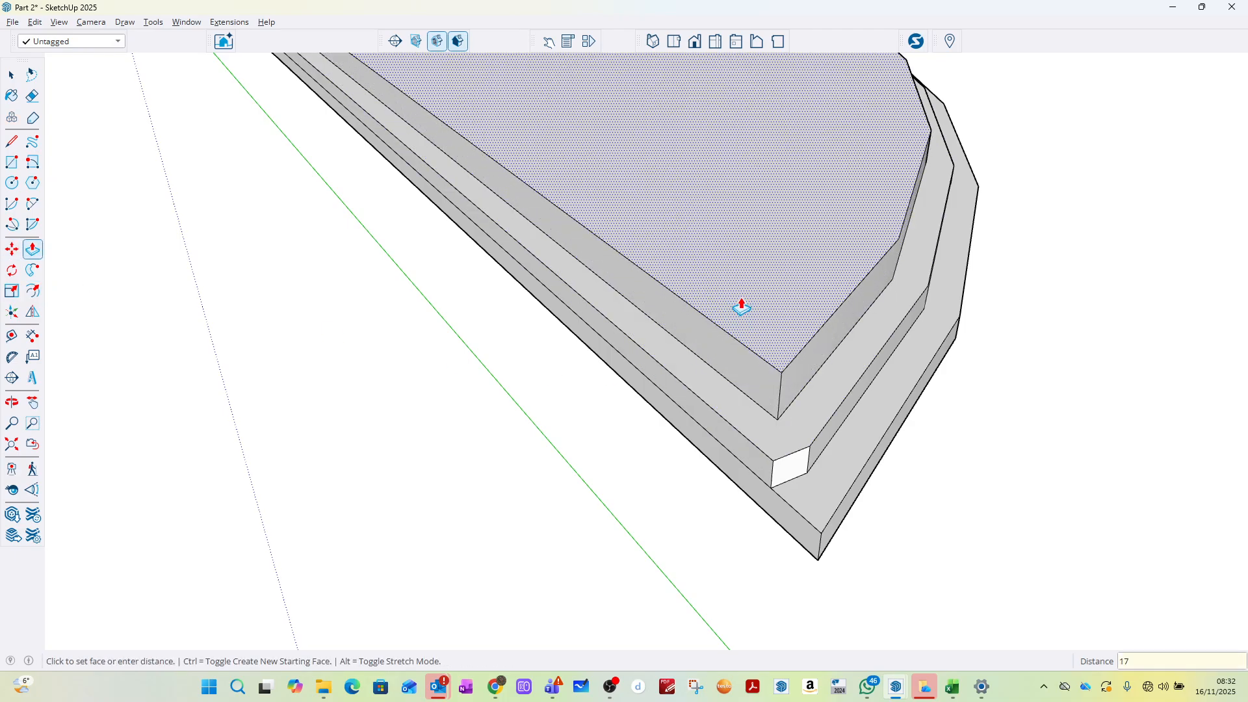
{"action": "left_click", "coordinate": [742, 308]}
{"action": "left_click", "coordinate": [729, 389]}
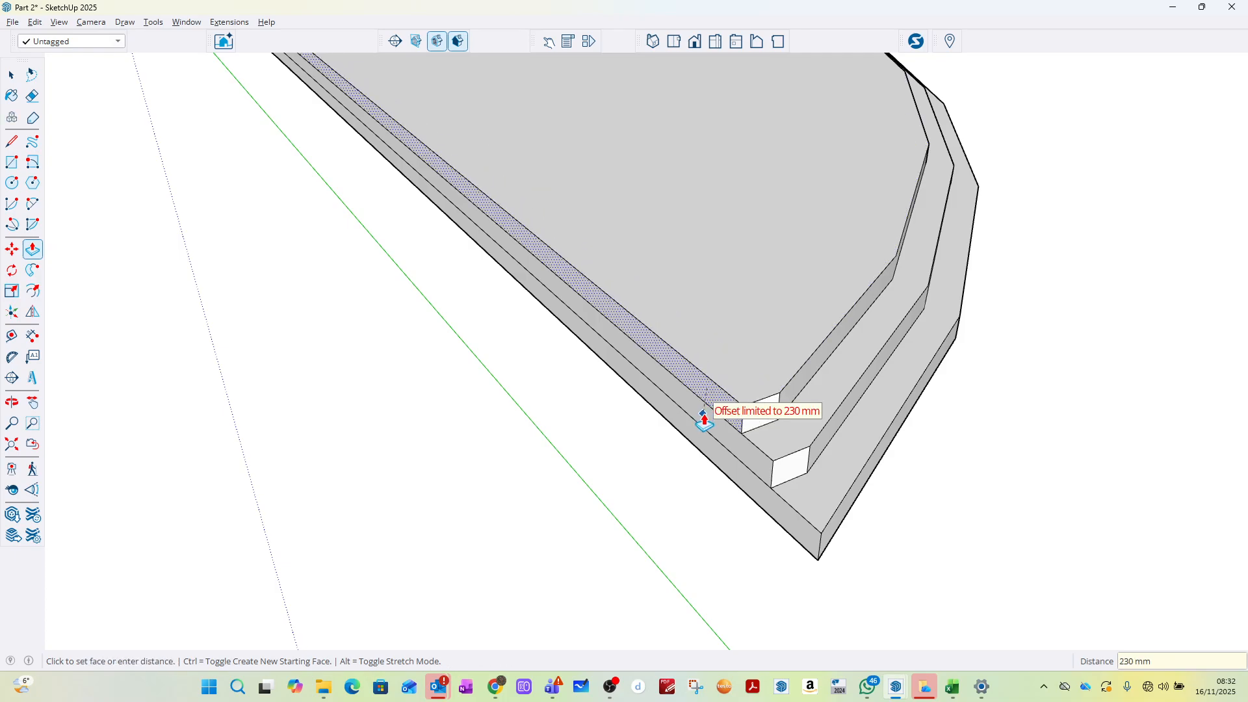
{"action": "left_click", "coordinate": [704, 419]}
Step: Offset the outline of the third step's top face 230 mm inward
{"action": "left_click", "coordinate": [32, 290]}
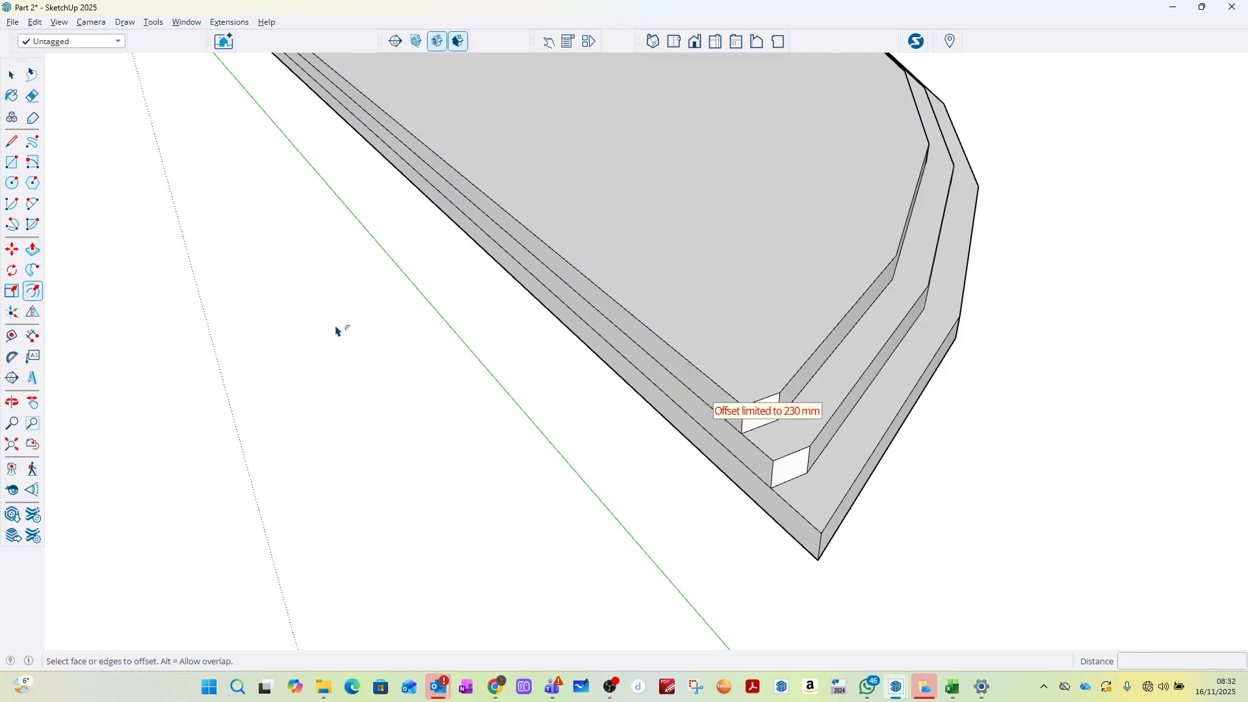
{"action": "left_click", "coordinate": [815, 351]}
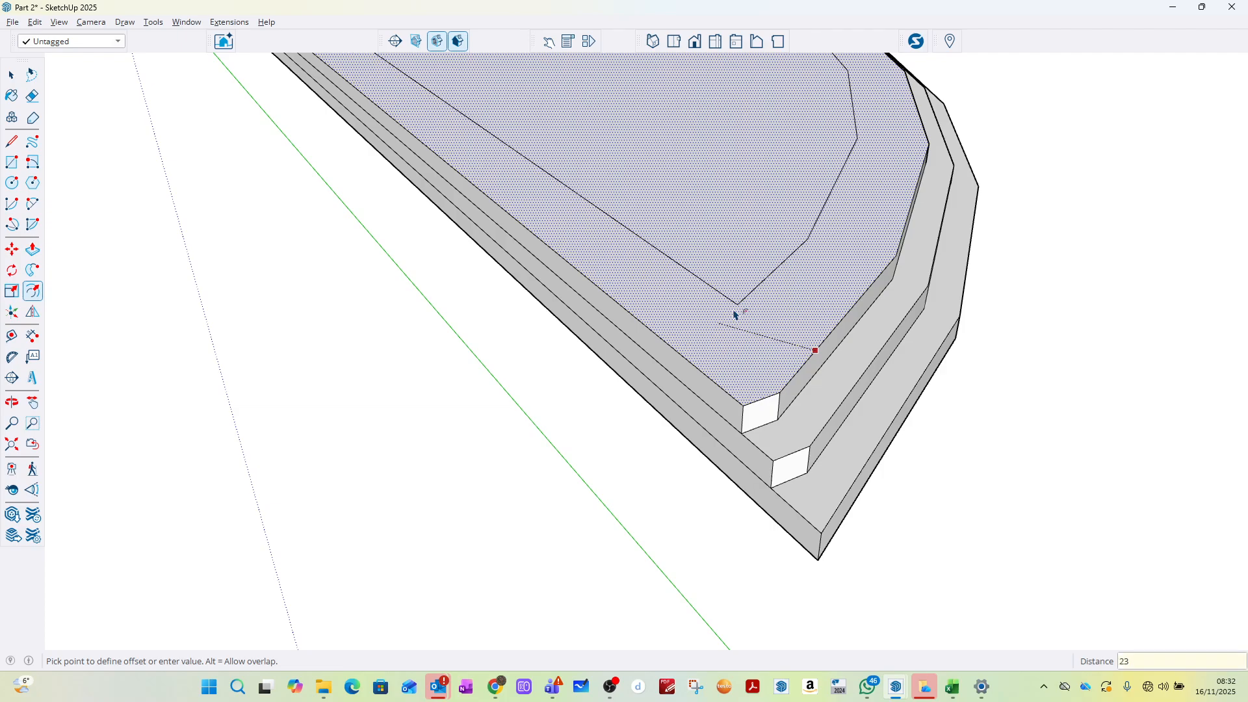
{"action": "type", "text": "230"}
{"action": "key", "text": "Return"}
Step: Raise the inner face 170 mm as a fourth step and extend its straight side 230 mm flush with the steps below
{"action": "left_click", "coordinate": [32, 249]}
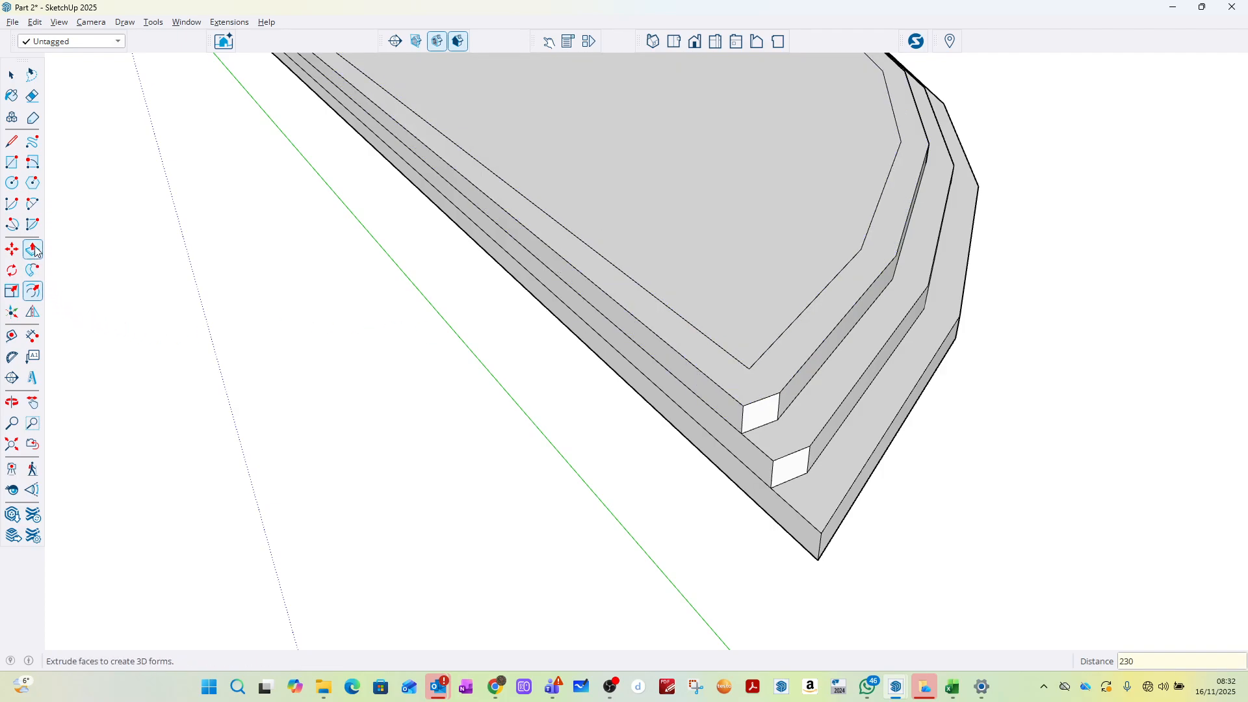
{"action": "left_click", "coordinate": [679, 300]}
{"action": "type", "text": "170"}
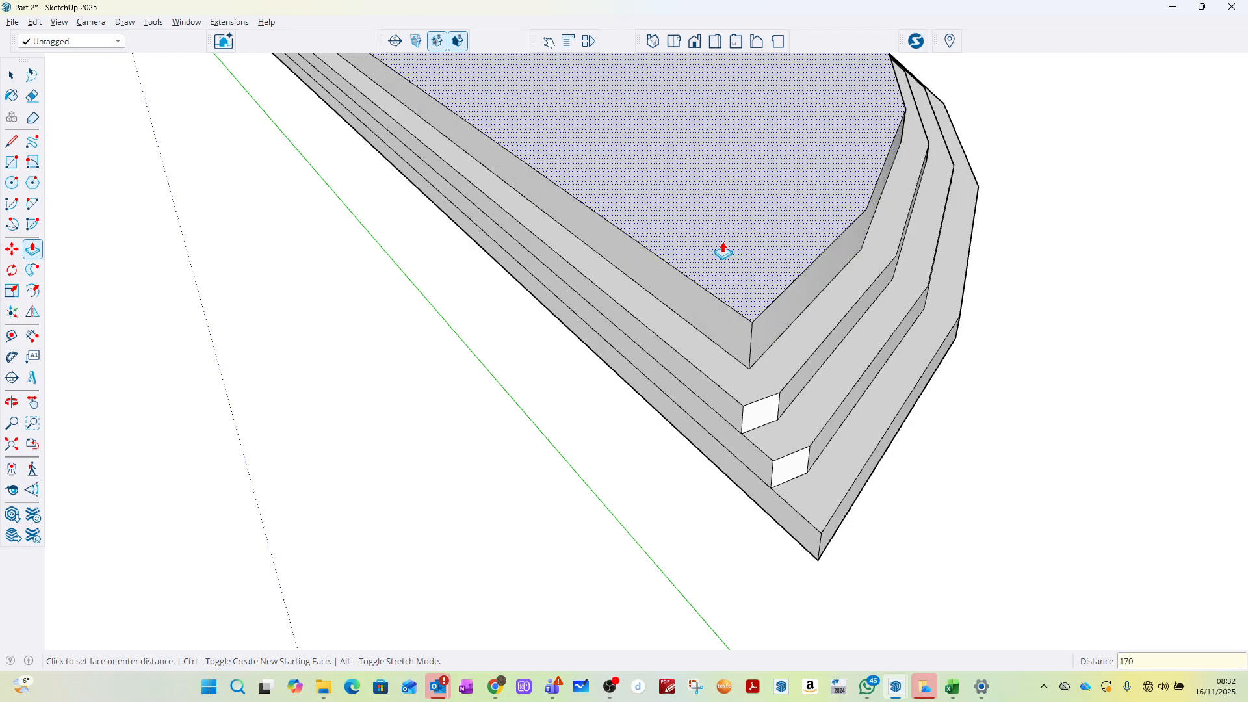
{"action": "key", "text": "Return"}
{"action": "left_click", "coordinate": [704, 330]}
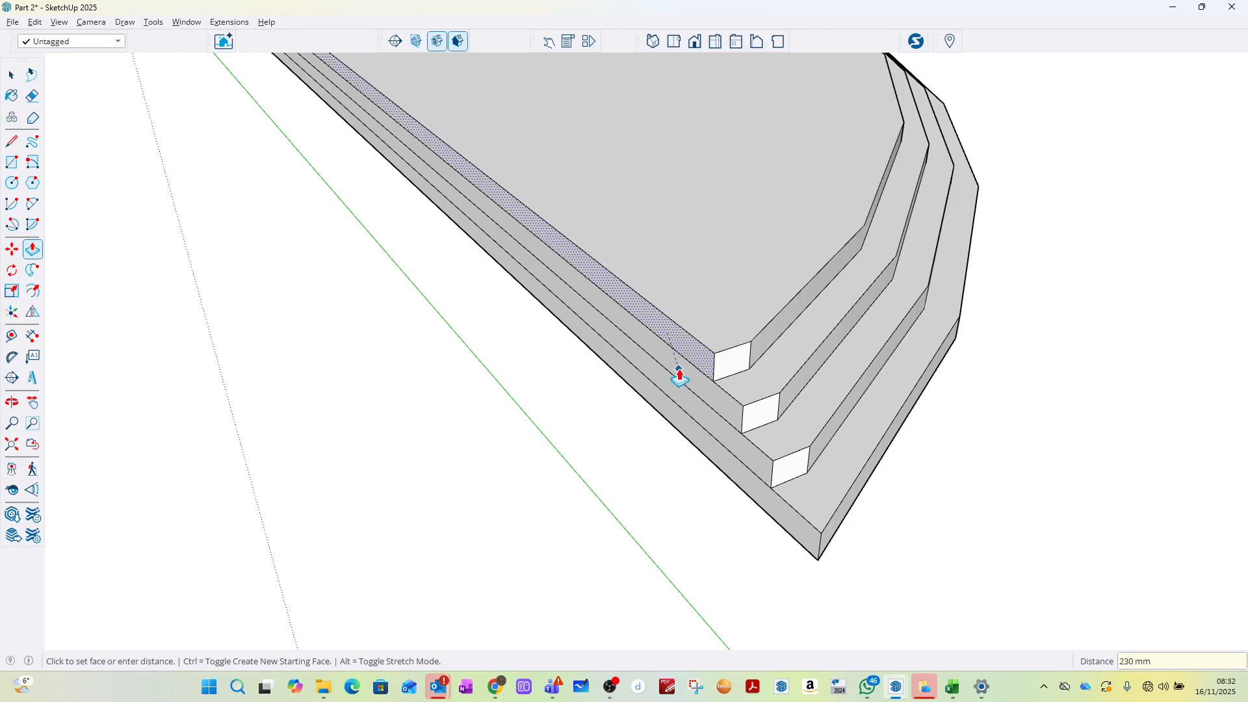
{"action": "left_click", "coordinate": [677, 374]}
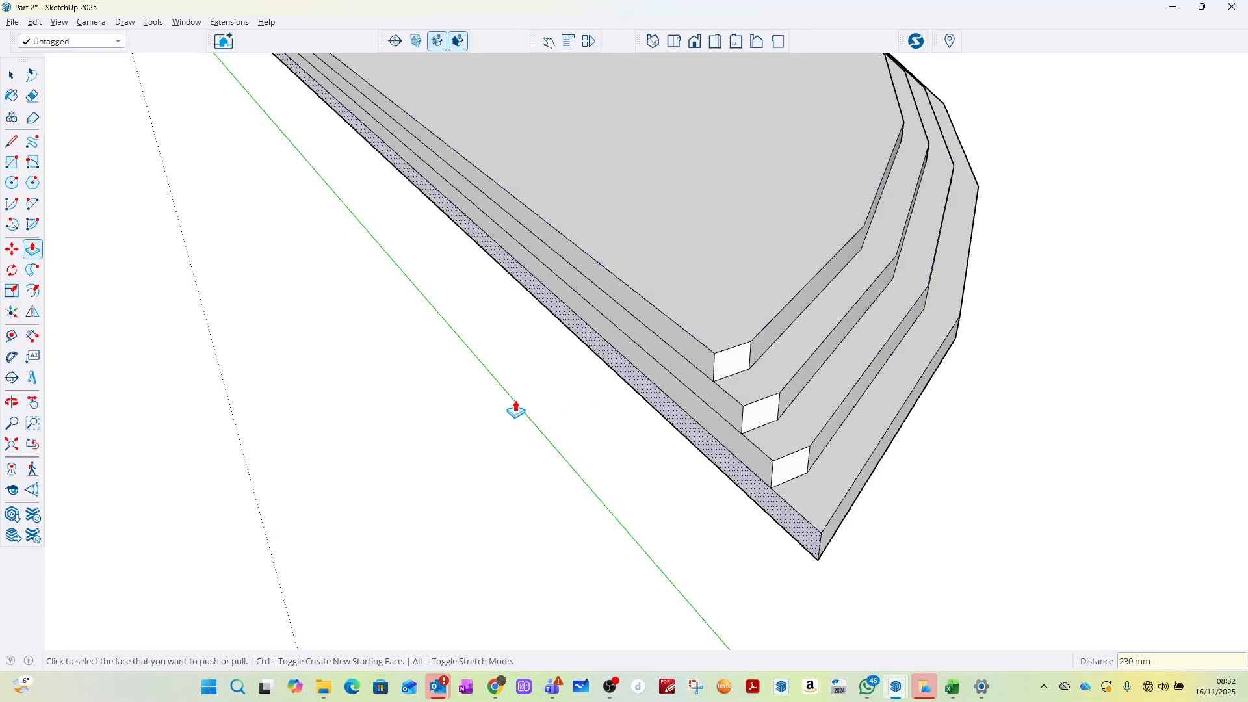
Step: Offset the outline of the fourth step's top face 230 mm inward
{"action": "key", "text": "f"}
{"action": "left_click", "coordinate": [783, 304]}
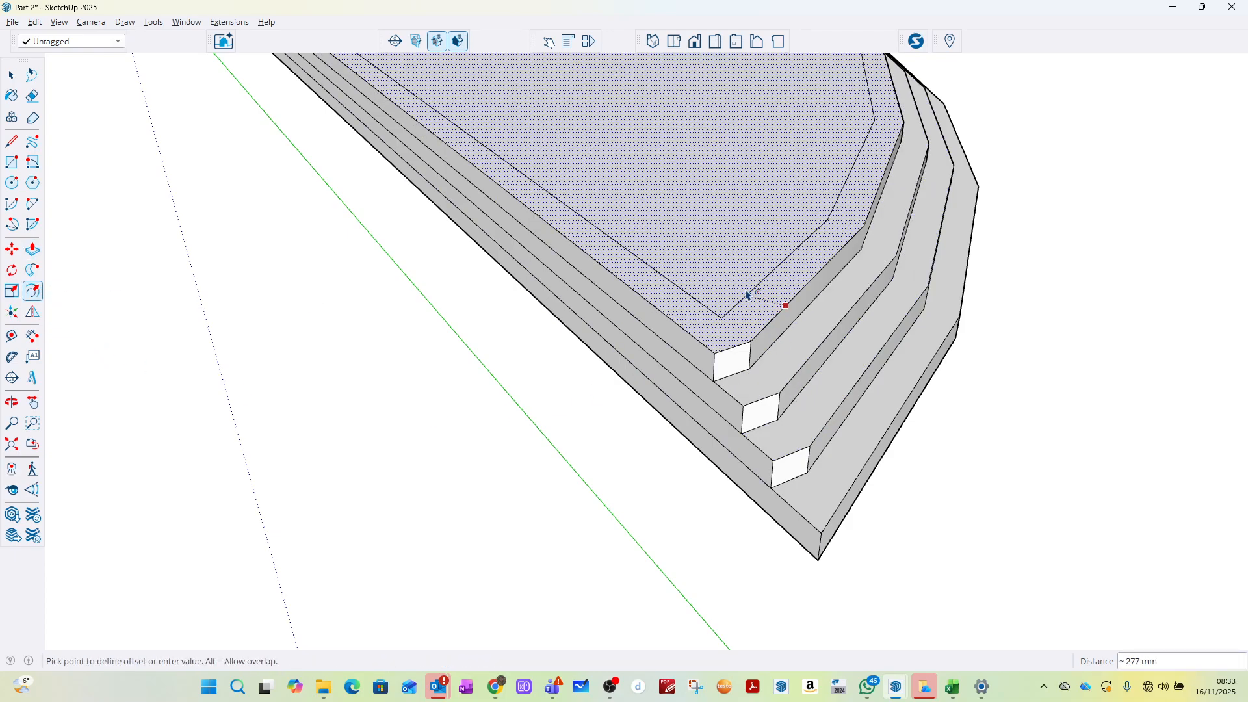
{"action": "key", "text": "Return"}
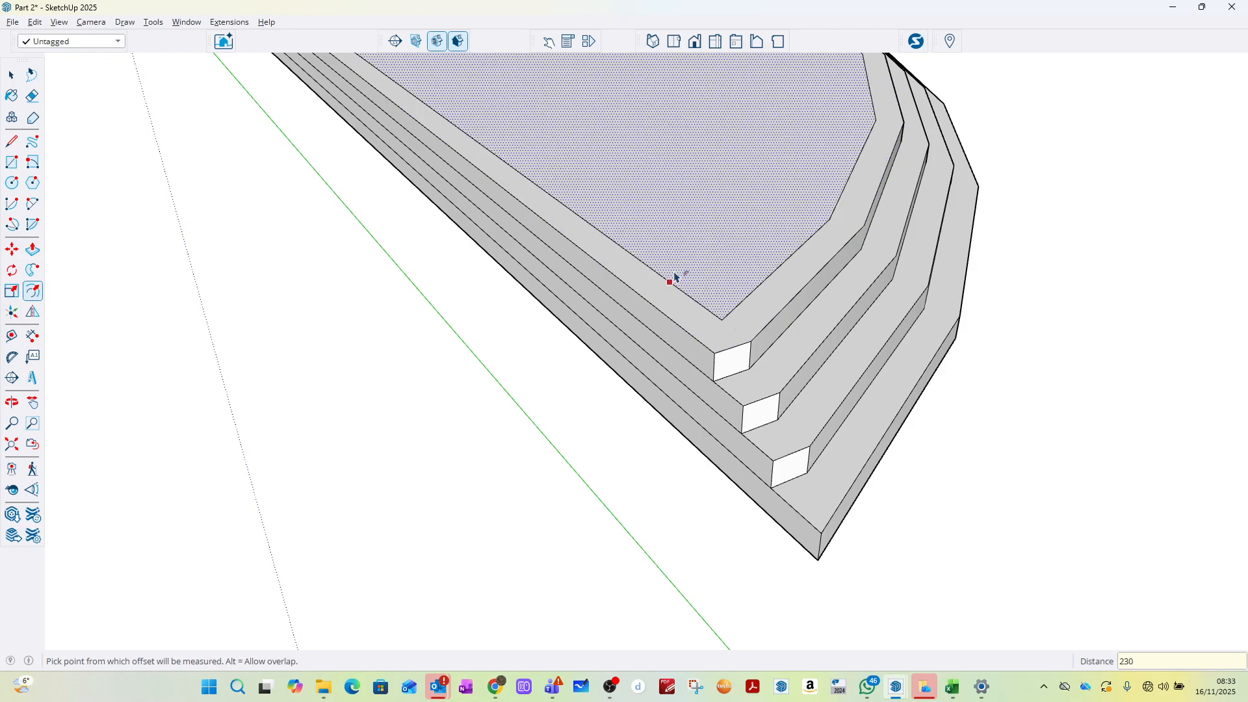
Step: Raise the inner face by the same riser height as a fifth step and extend its straight side 230 mm flush with the steps below
{"action": "key", "text": "p"}
{"action": "left_click", "coordinate": [698, 270]}
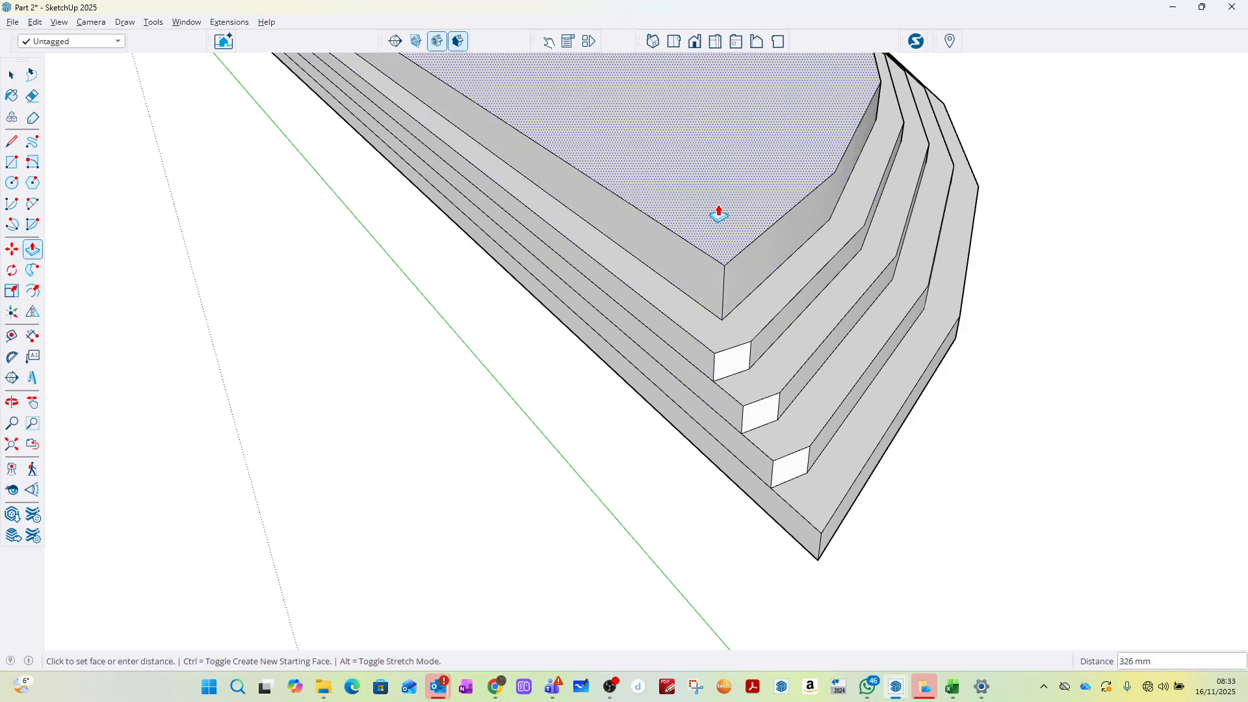
{"action": "left_click", "coordinate": [674, 281]}
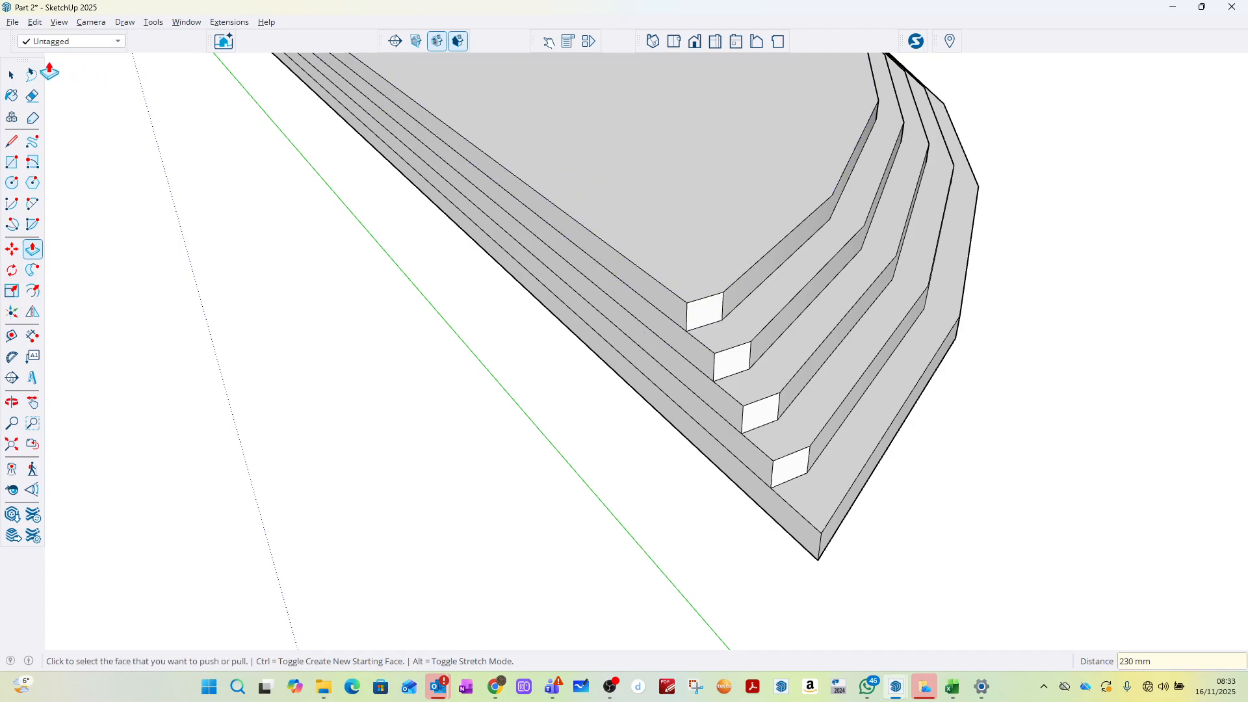
Step: Offset the outline of the fifth step's top face 500 mm inward
{"action": "left_click", "coordinate": [11, 75]}
{"action": "scroll", "coordinate": [662, 442], "scroll_direction": "down", "scroll_amount": 3}
{"action": "scroll", "coordinate": [689, 299], "scroll_direction": "up", "scroll_amount": 2}
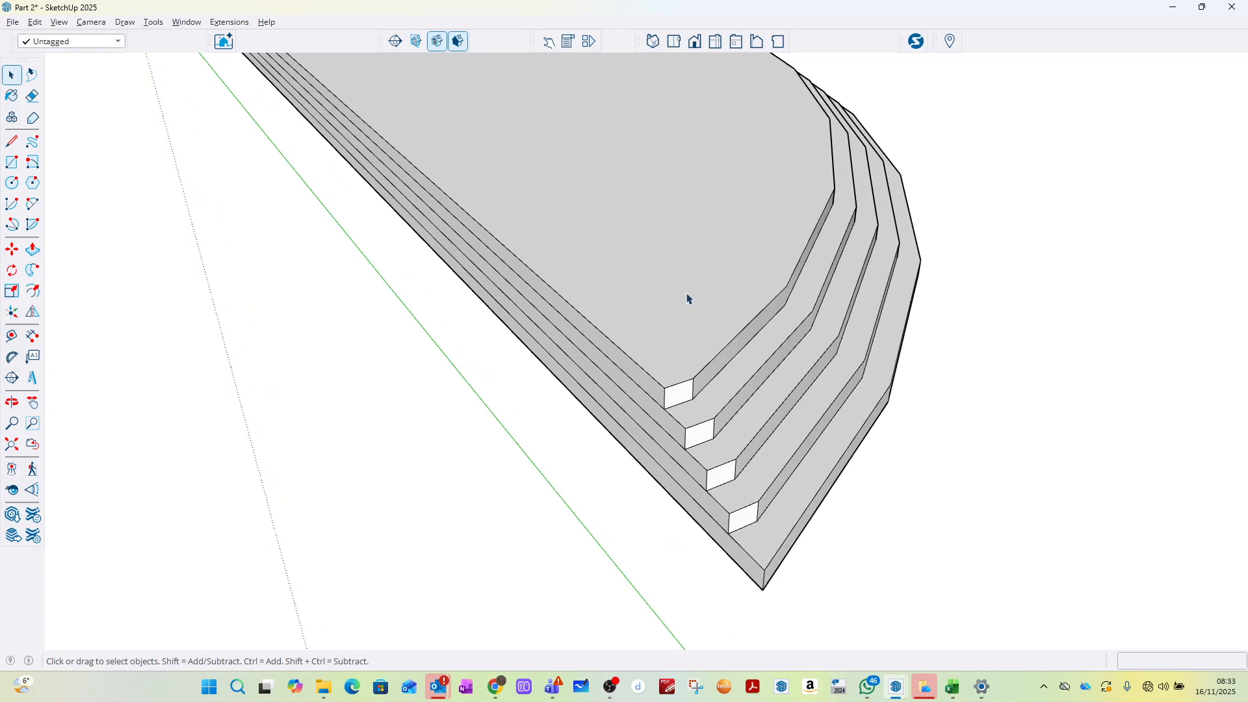
{"action": "left_click", "coordinate": [33, 290]}
{"action": "left_click", "coordinate": [759, 312]}
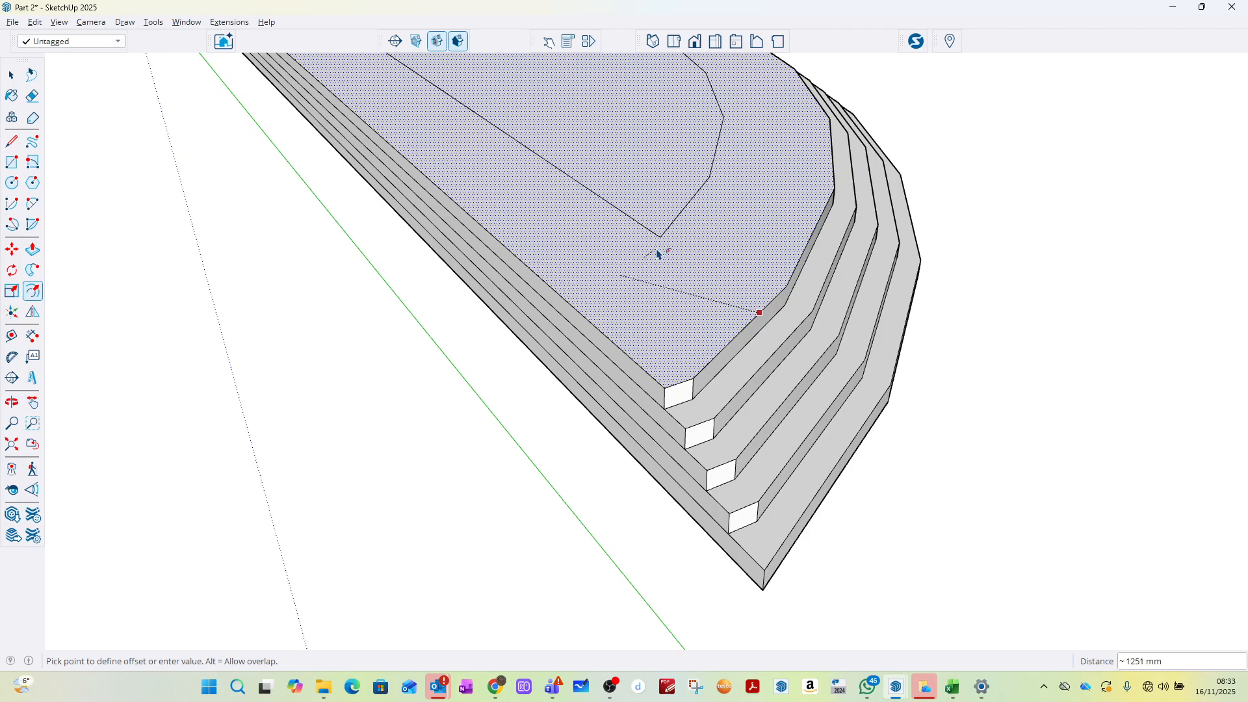
{"action": "type", "text": "500"}
{"action": "key", "text": "Return"}
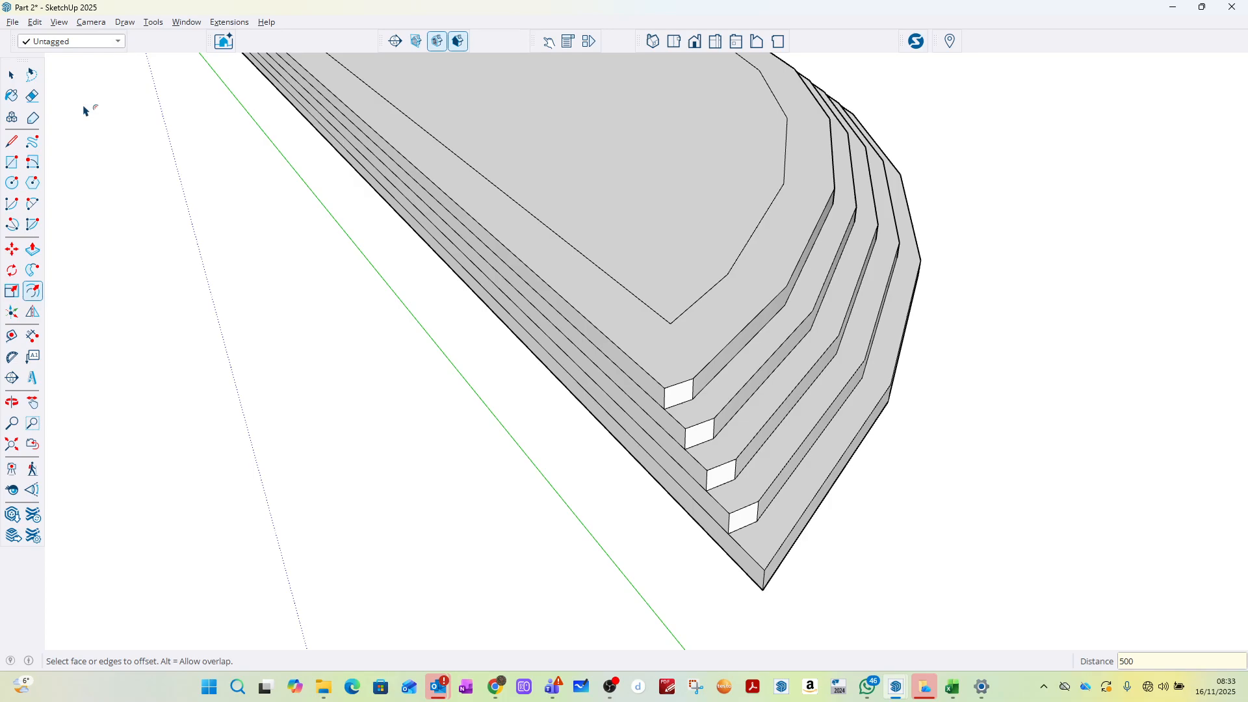
Step: Select all of the curved steps' geometry and make it a group
{"action": "left_click", "coordinate": [12, 76]}
{"action": "scroll", "coordinate": [607, 404], "scroll_direction": "down", "scroll_amount": 5}
{"action": "middle_click_drag", "start_coordinate": [802, 280], "coordinate": [801, 465]}
{"action": "scroll", "coordinate": [803, 429], "scroll_direction": "down", "scroll_amount": 2}
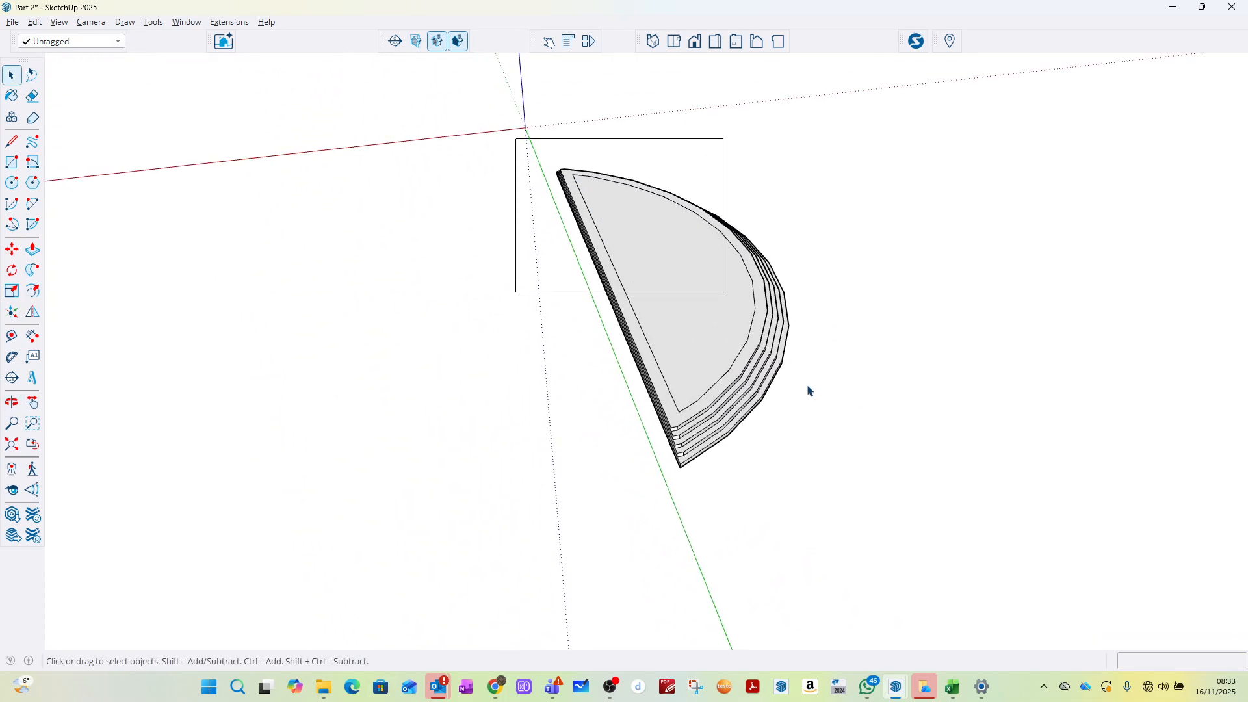
{"action": "left_click_drag", "start_coordinate": [809, 390], "coordinate": [935, 577]}
{"action": "right_click", "coordinate": [702, 354]}
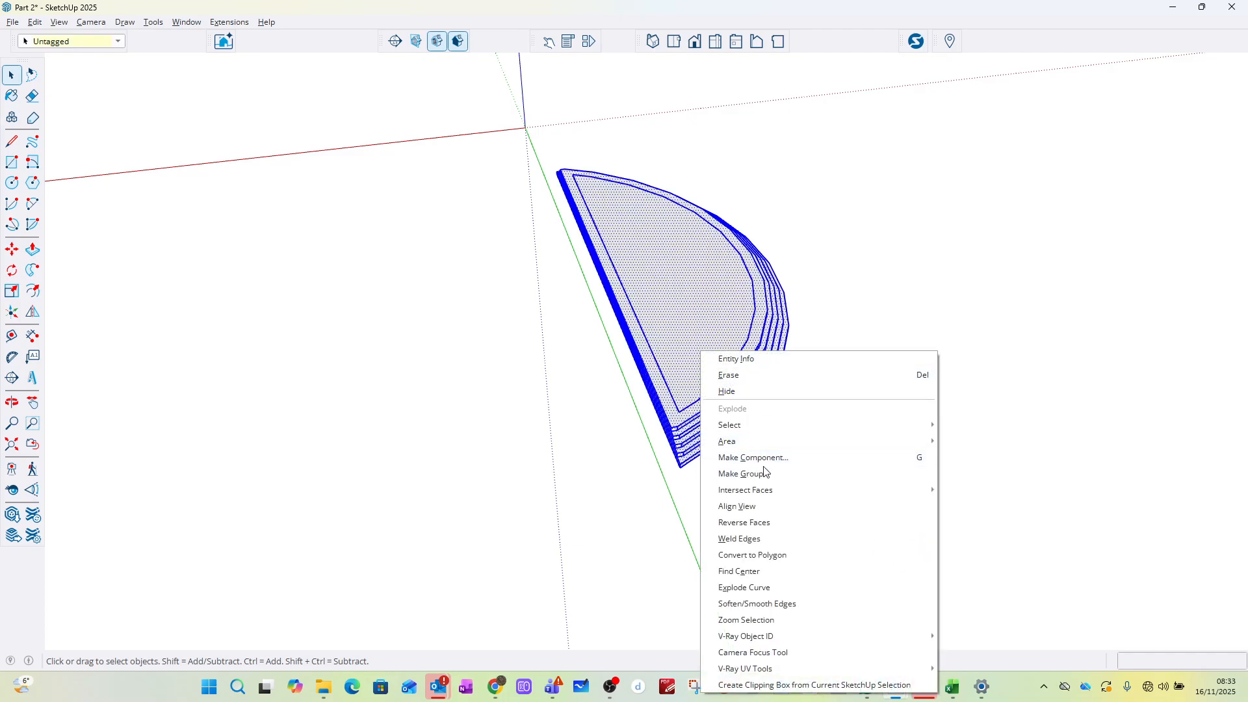
{"action": "left_click", "coordinate": [740, 473]}
Step: Draw a centre line from the midpoint of the top landing's straight edge, perpendicular to it, out past the curved front of the steps
{"action": "middle_click_drag", "start_coordinate": [920, 295], "coordinate": [448, 392]}
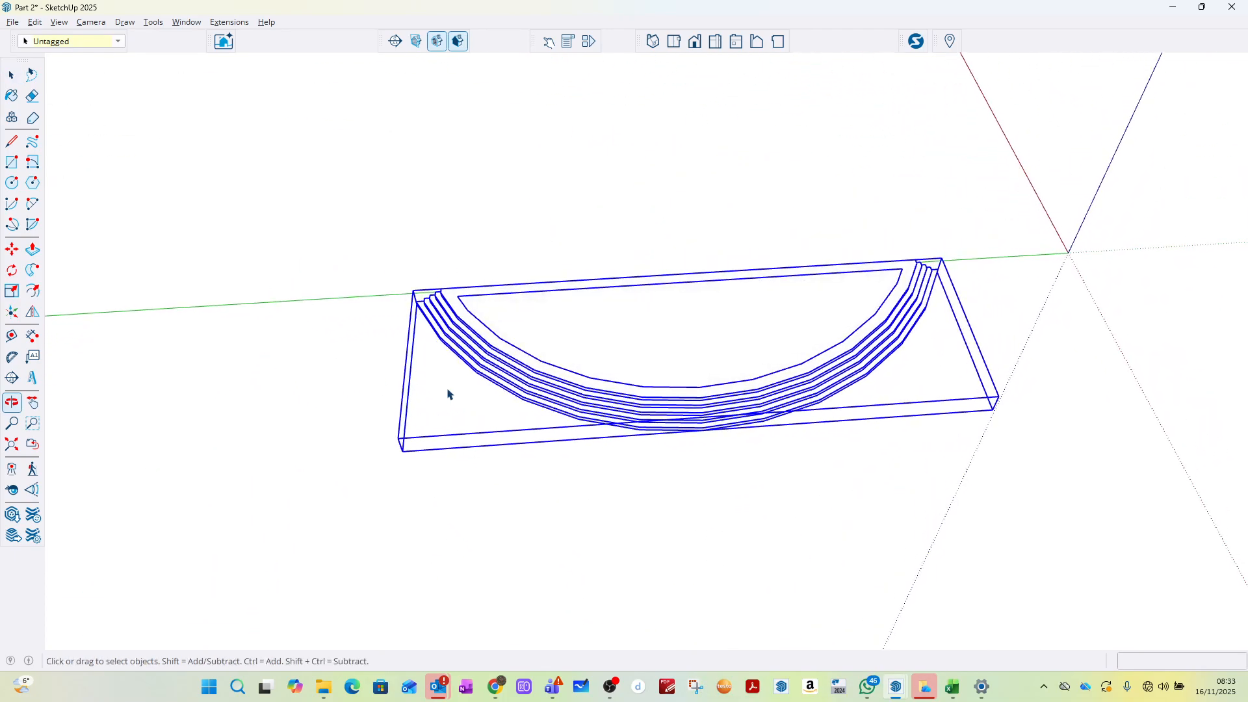
{"action": "left_click", "coordinate": [590, 237]}
{"action": "scroll", "coordinate": [599, 284], "scroll_direction": "up", "scroll_amount": 4}
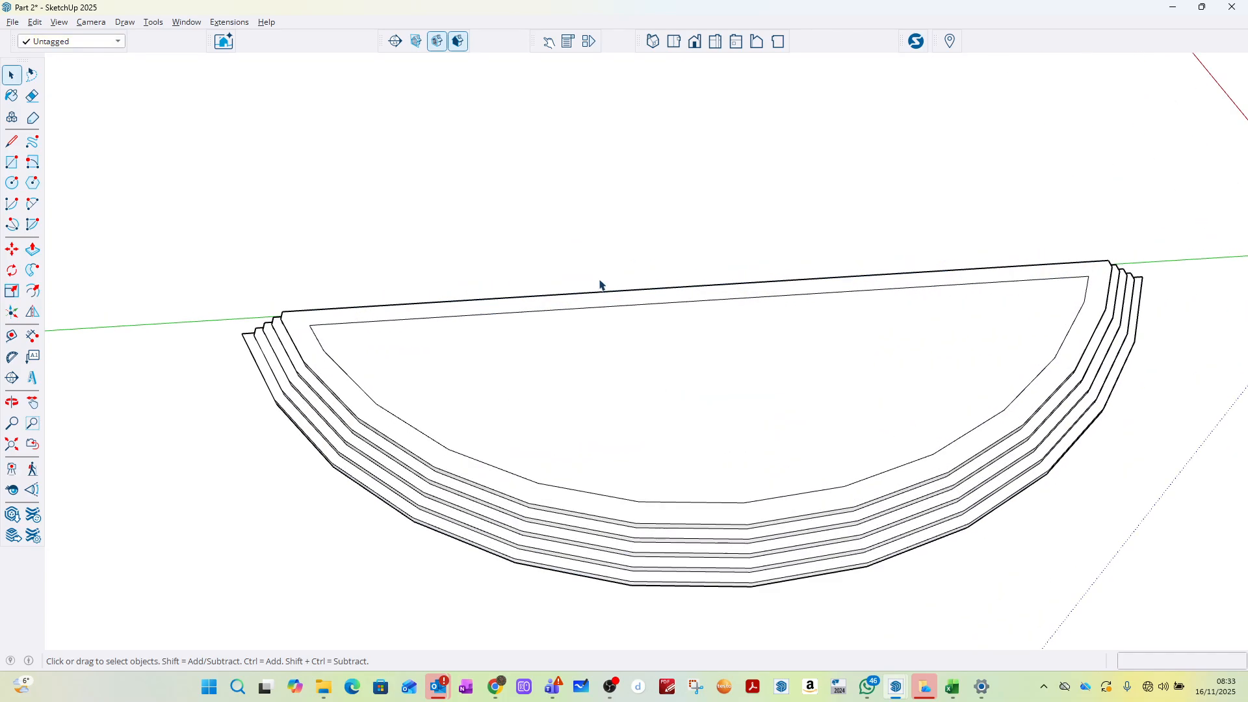
{"action": "left_click", "coordinate": [11, 141]}
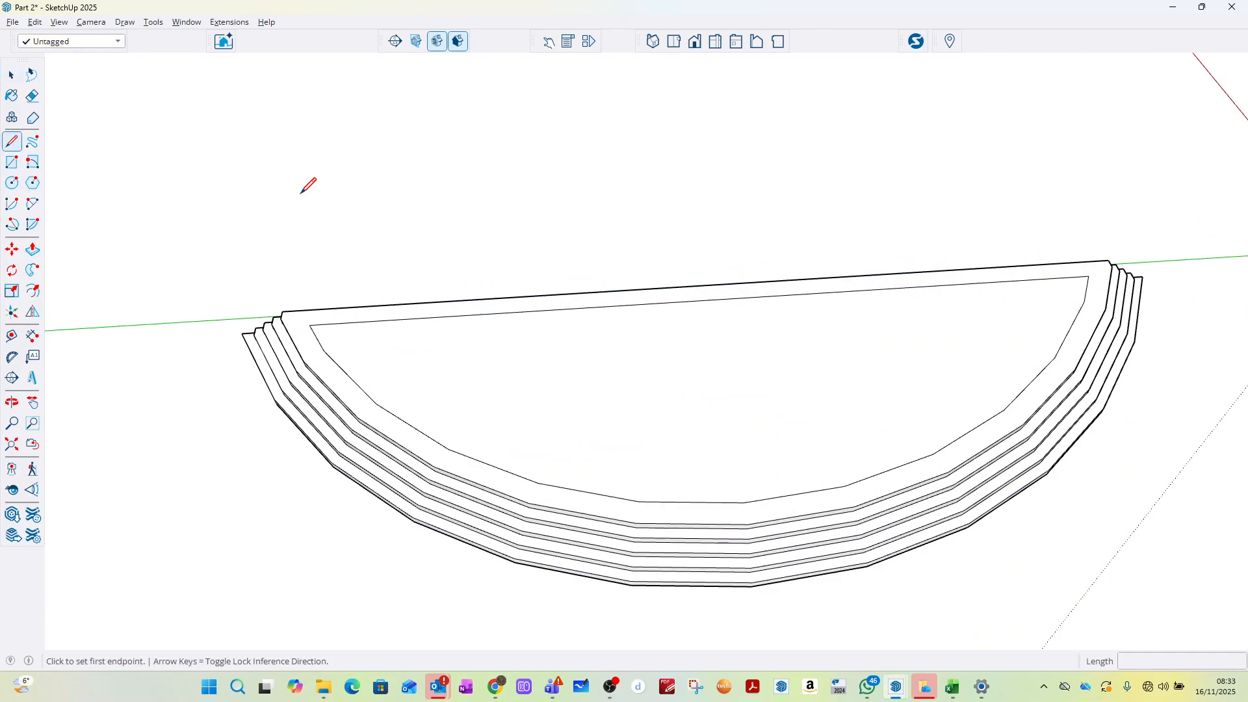
{"action": "left_click", "coordinate": [706, 284]}
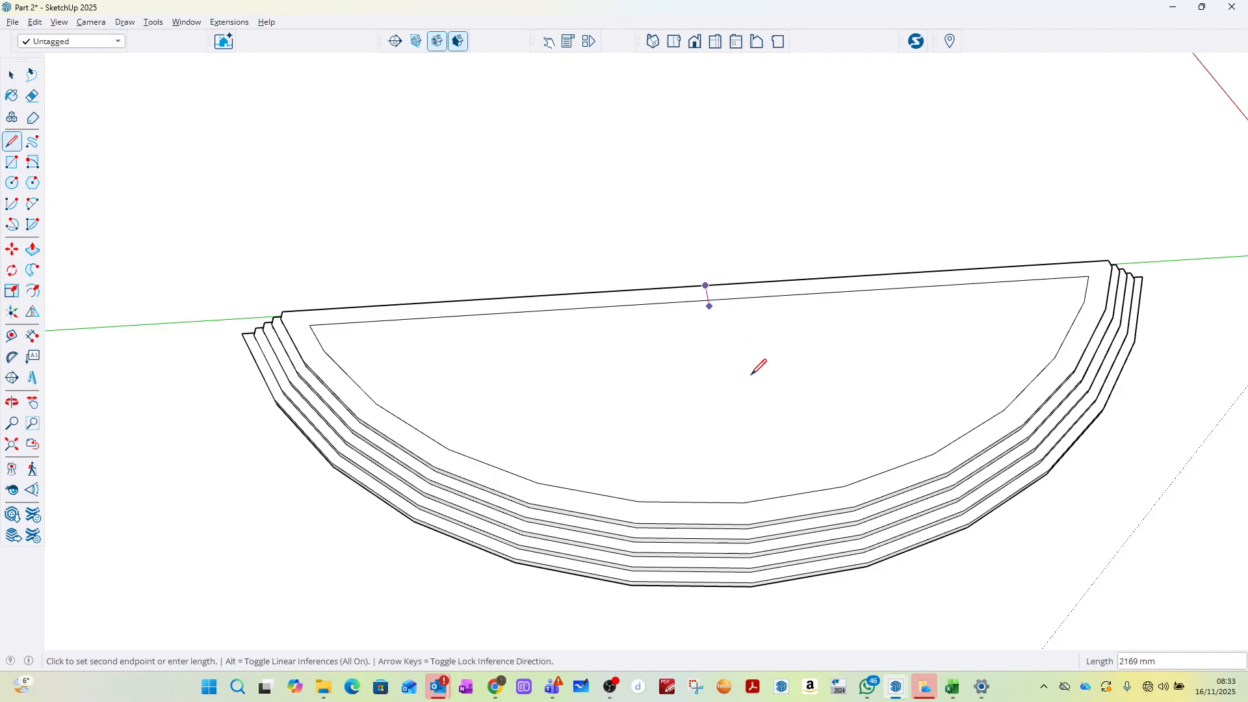
{"action": "scroll", "coordinate": [771, 506], "scroll_direction": "down", "scroll_amount": 3}
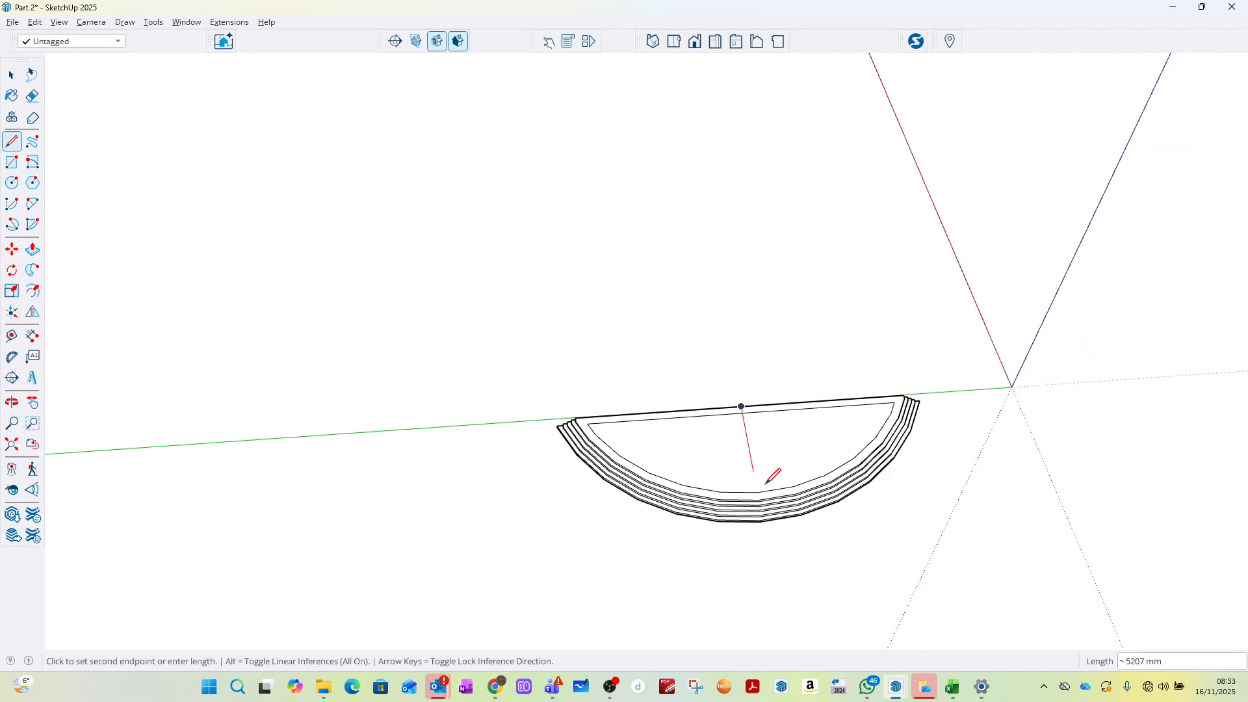
{"action": "left_click", "coordinate": [772, 577]}
Step: Make a copy of the centre line rotated 75° about its inner end, towards the end of the steps away from the origin
{"action": "left_click", "coordinate": [11, 74]}
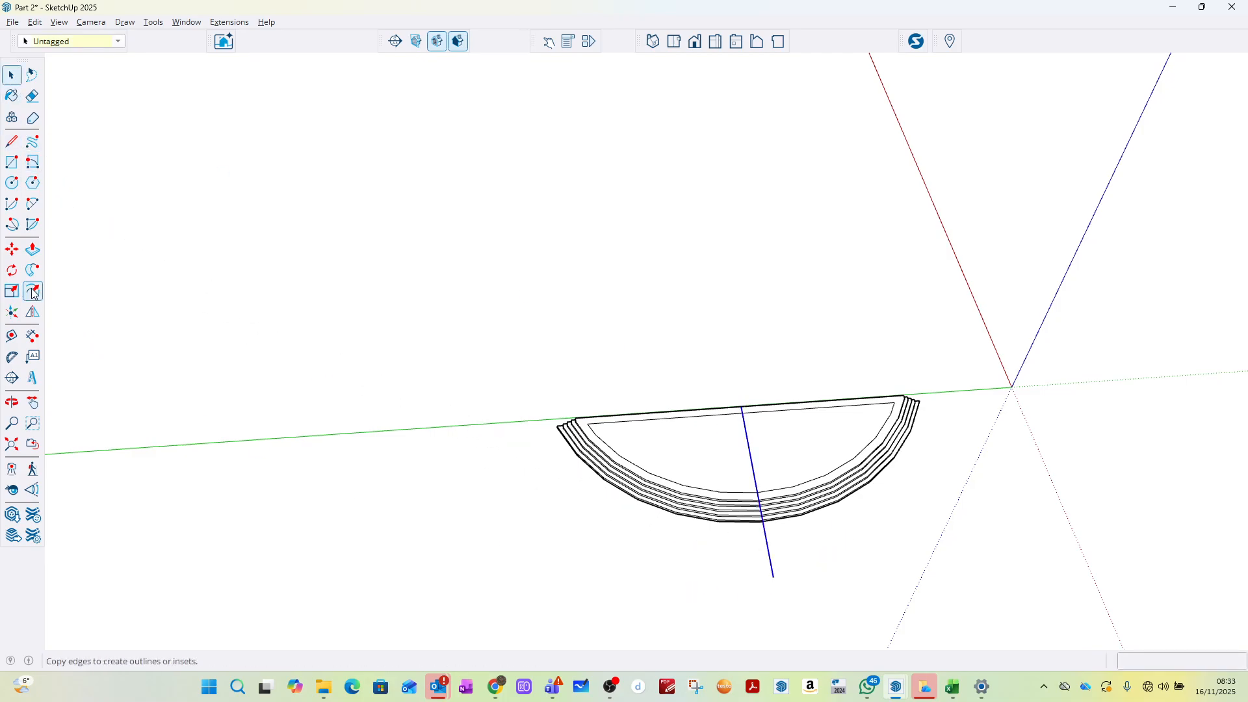
{"action": "left_click", "coordinate": [12, 269]}
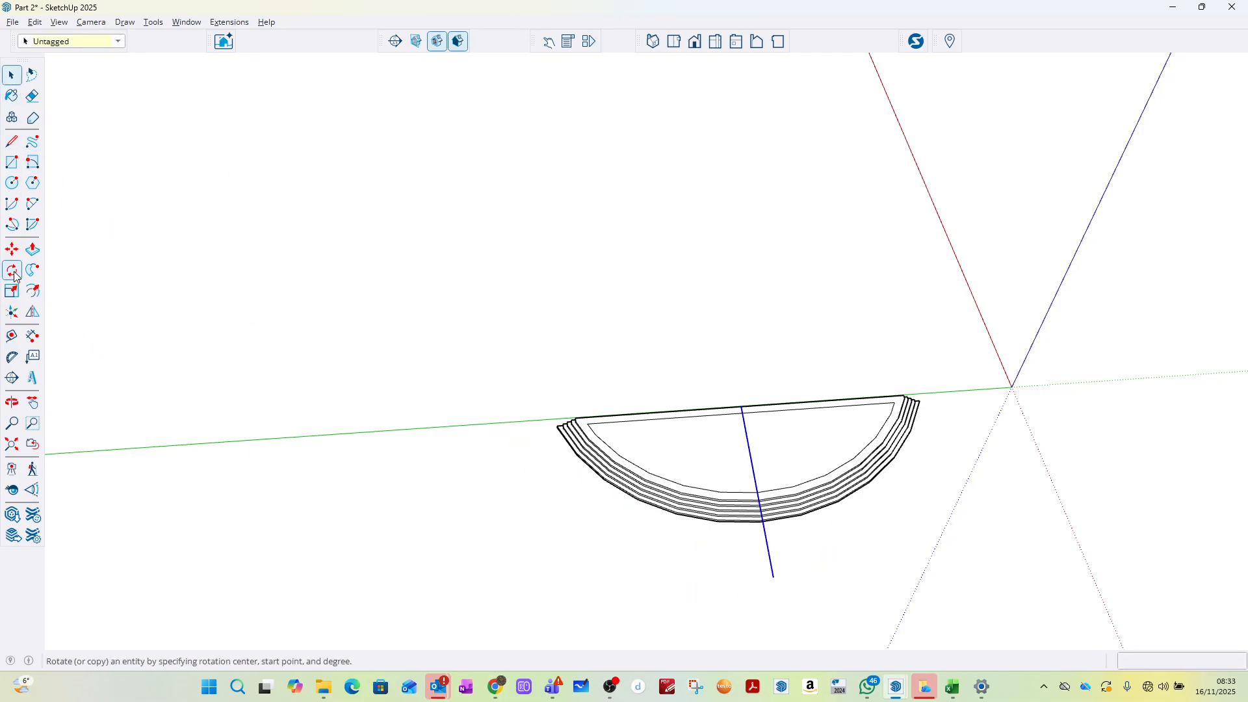
{"action": "left_click", "coordinate": [741, 407]}
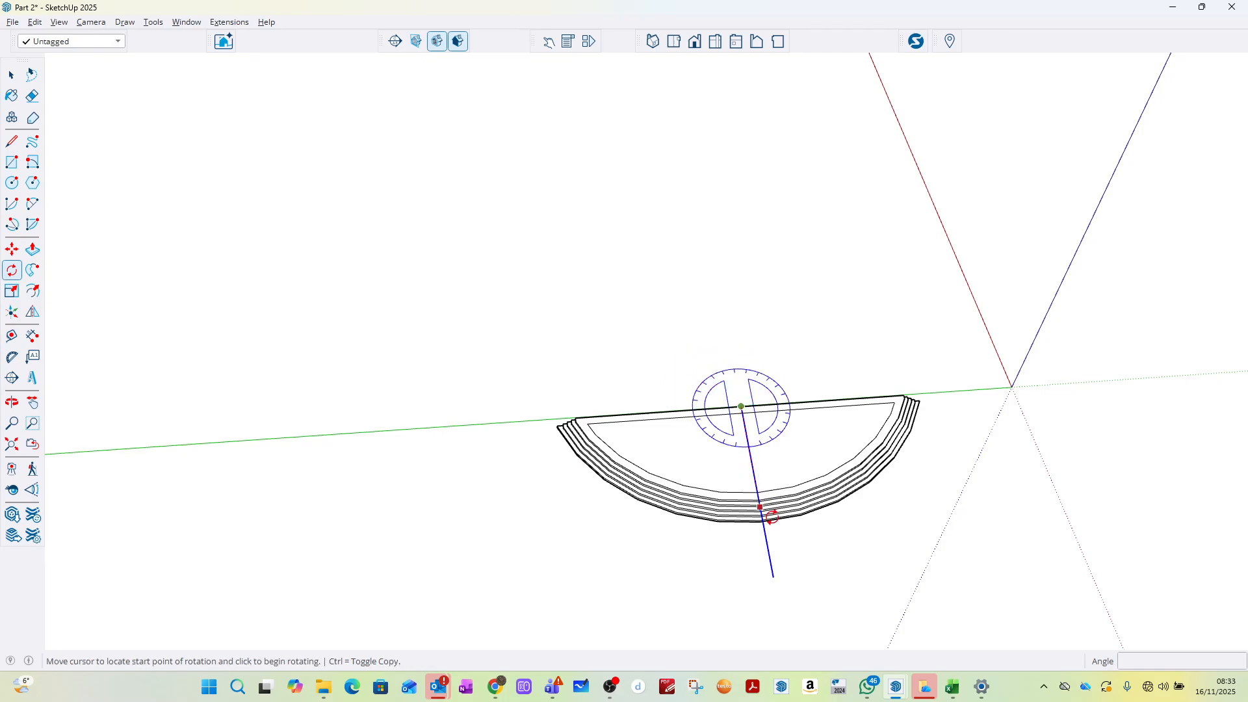
{"action": "left_click", "coordinate": [768, 547]}
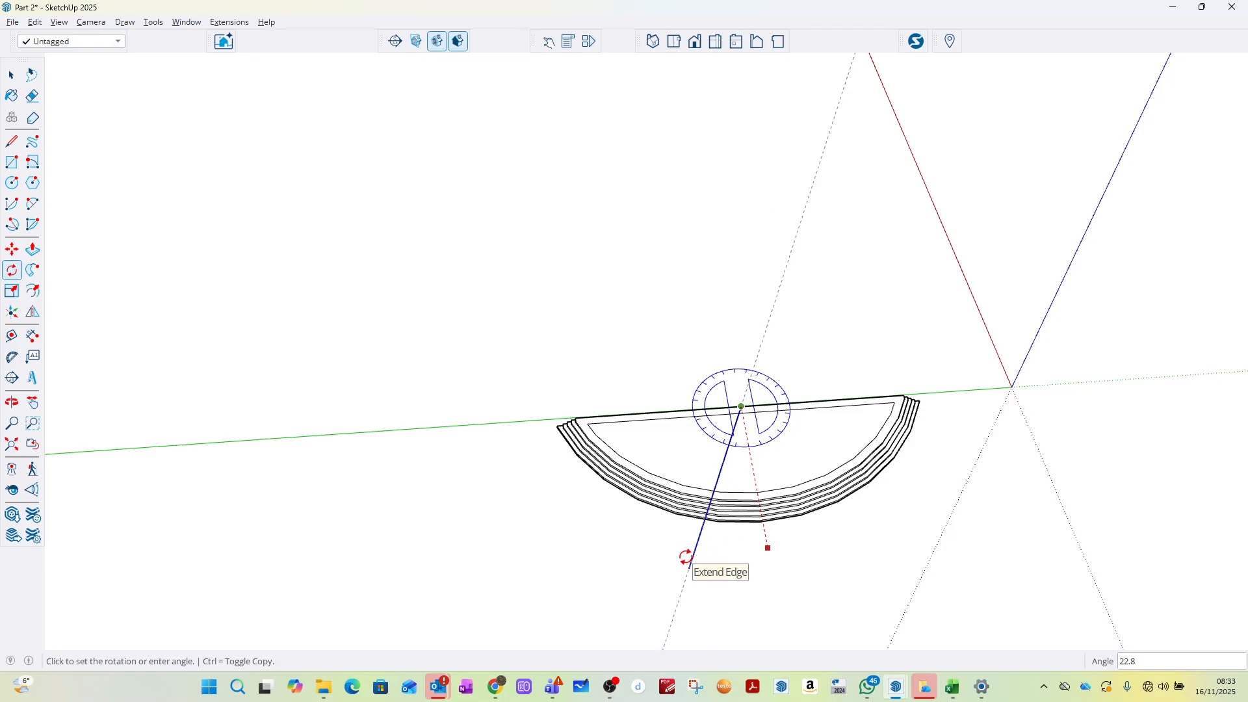
{"action": "key", "text": "ctrl"}
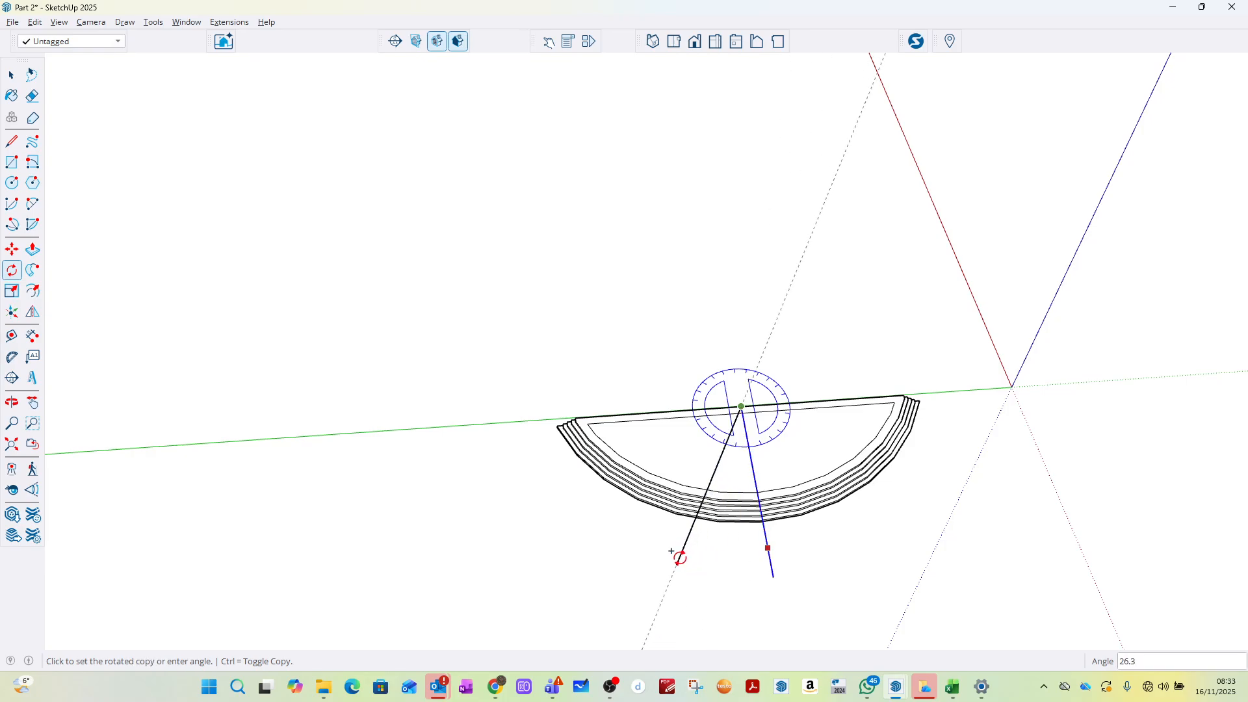
{"action": "key", "text": "Return"}
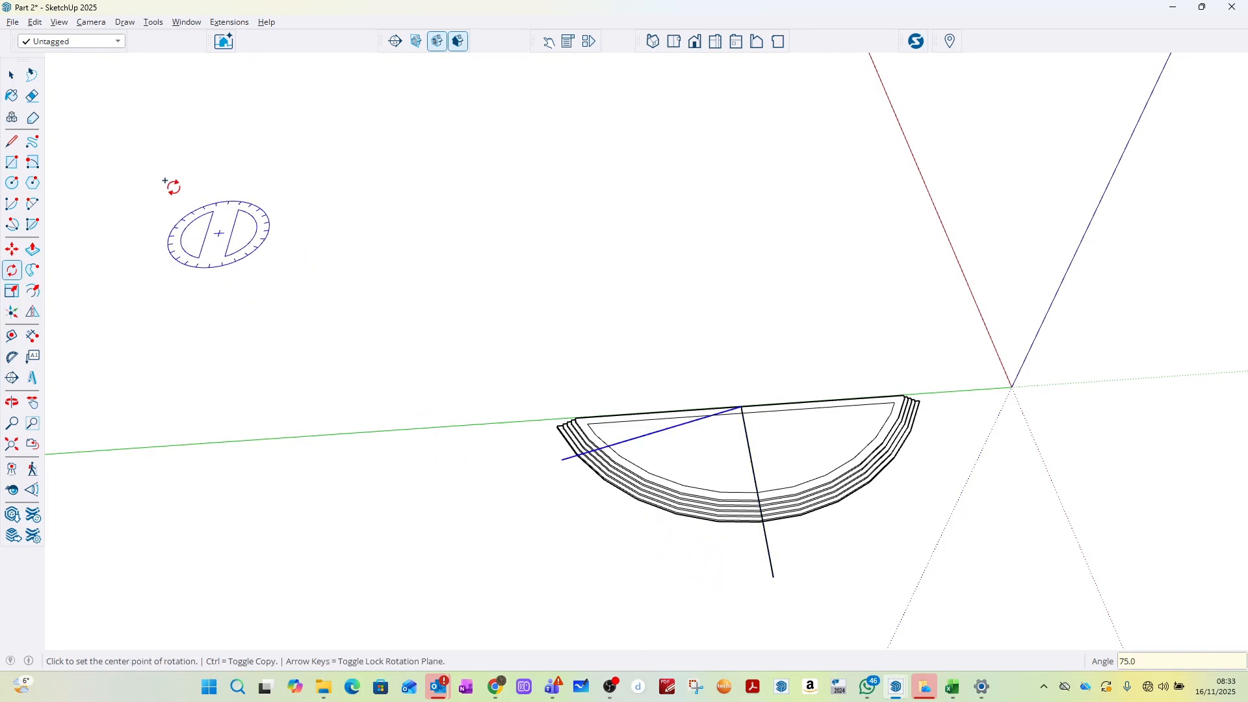
Step: Make a second copy of the centre line, rotated 60° about its inner end towards the same side
{"action": "left_click", "coordinate": [12, 76]}
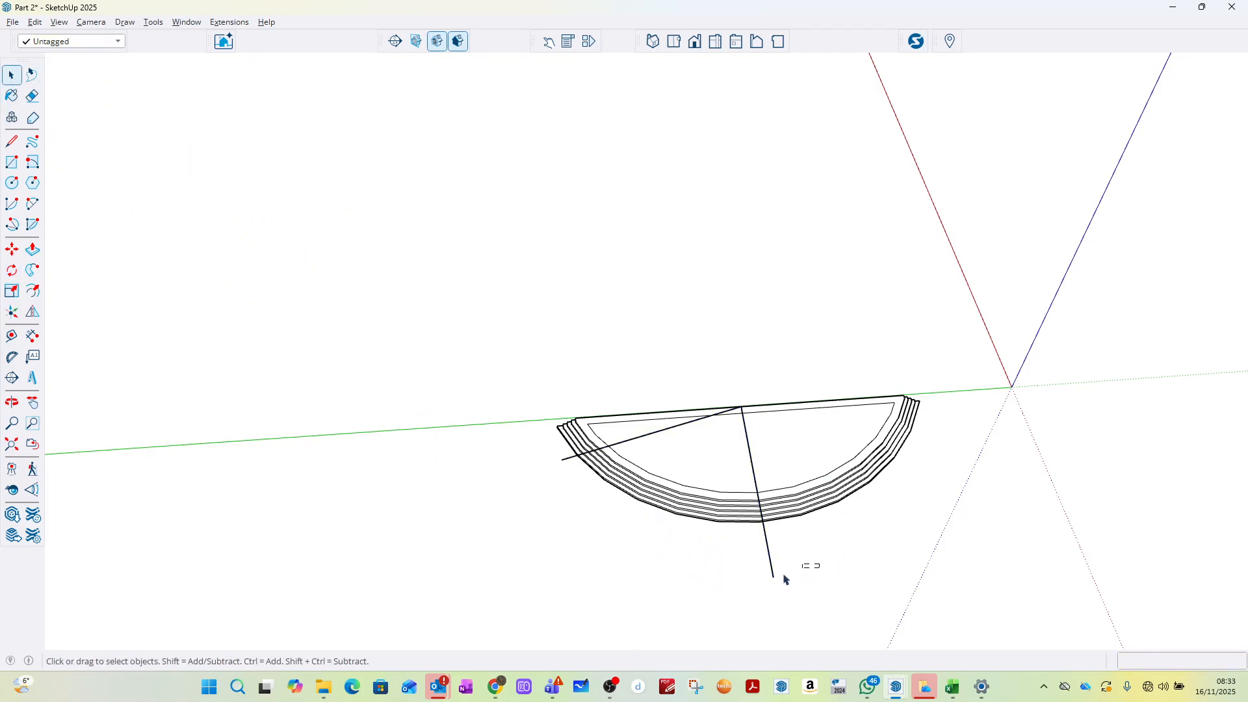
{"action": "left_click", "coordinate": [11, 270]}
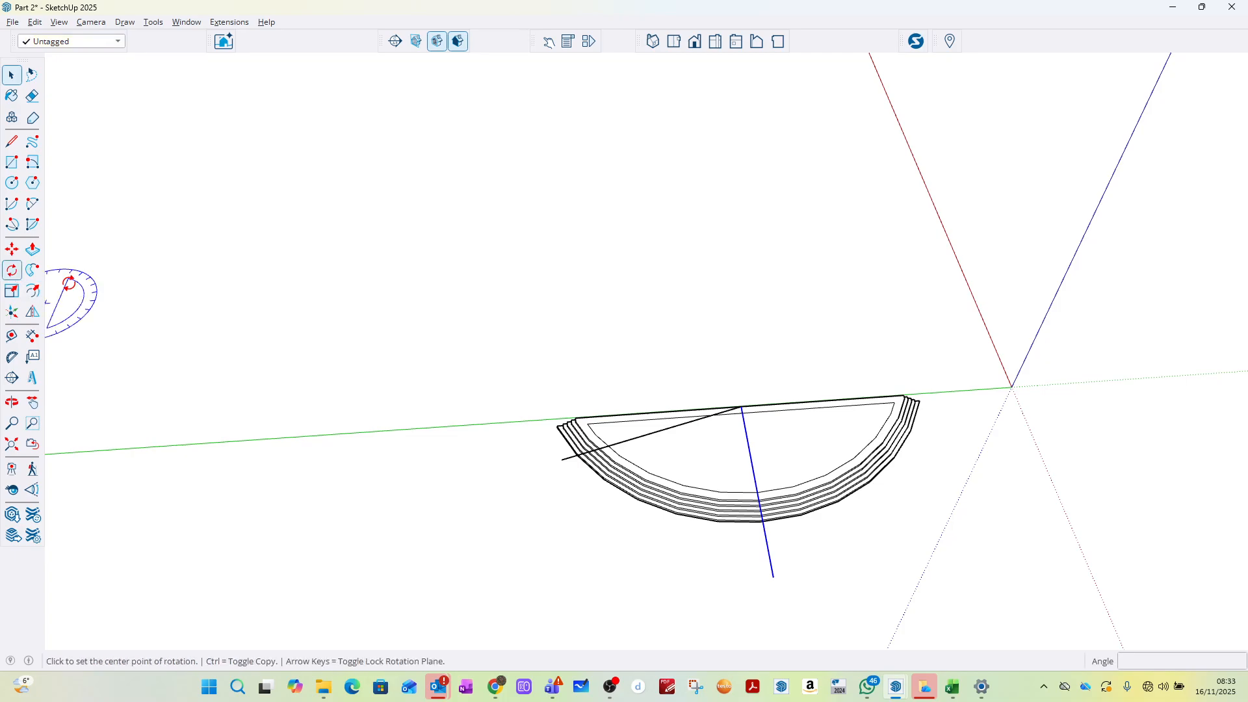
{"action": "left_click", "coordinate": [739, 406]}
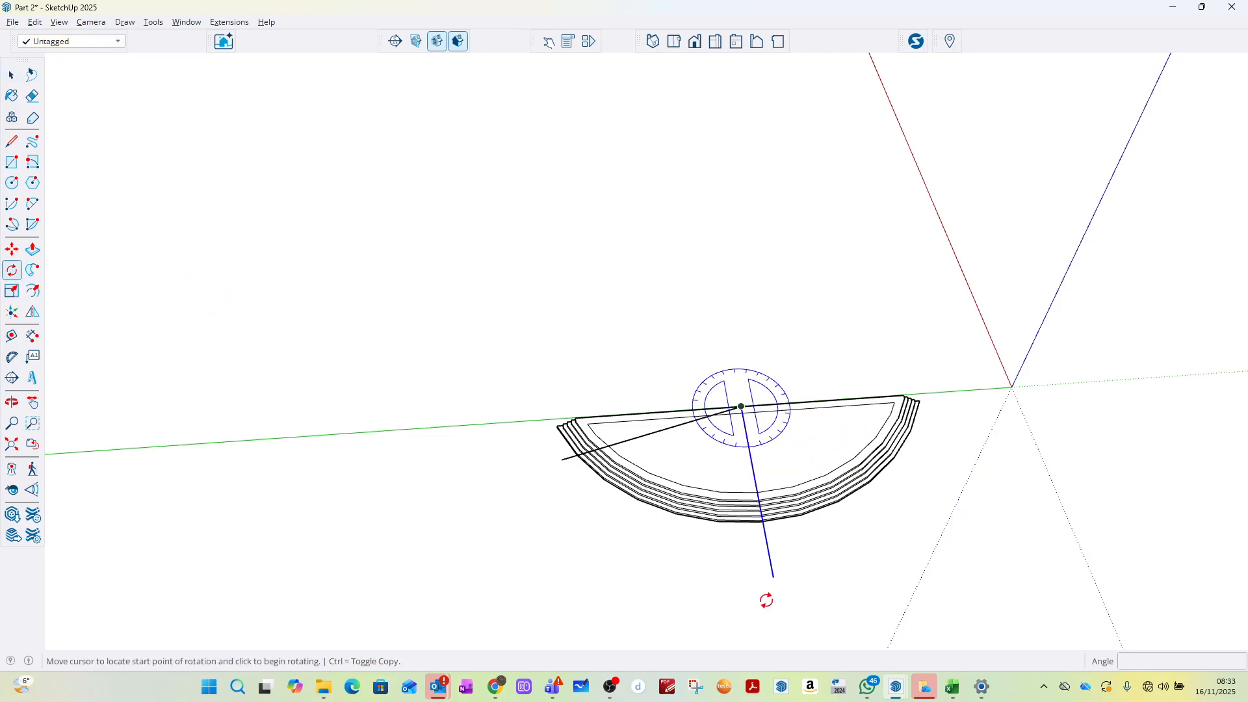
{"action": "left_click", "coordinate": [773, 612]}
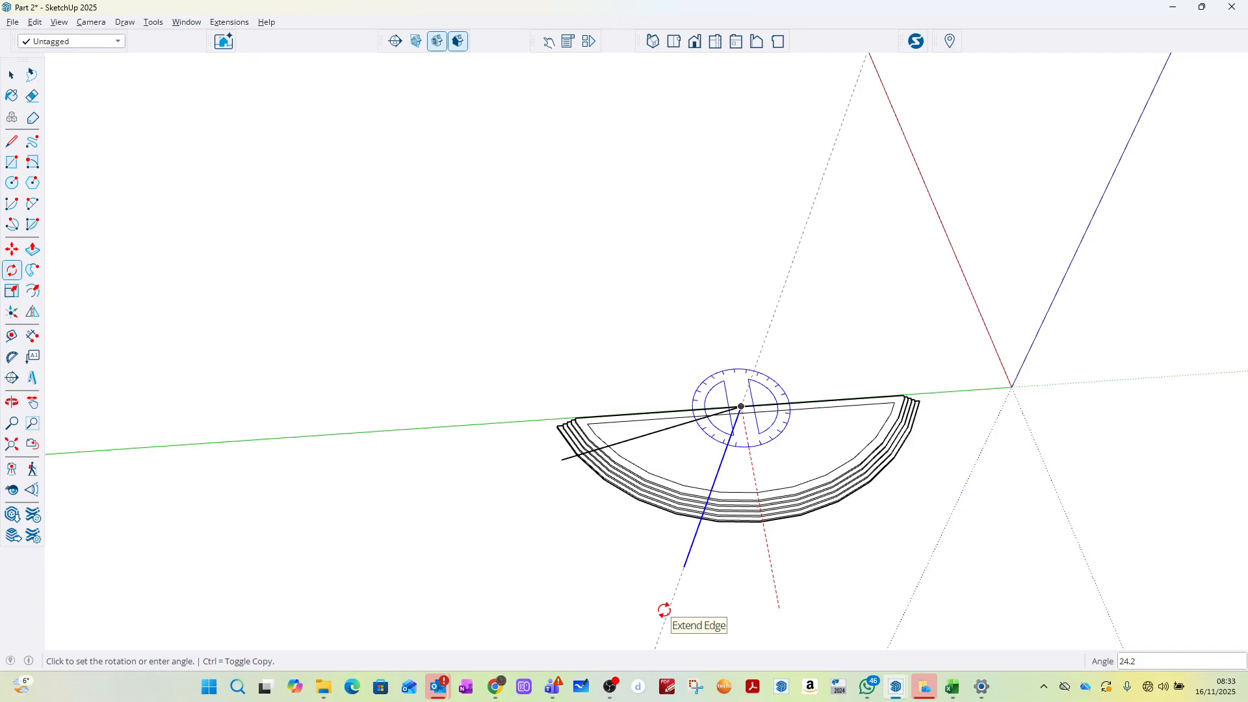
{"action": "type", "text": "60"}
{"action": "key", "text": "Return"}
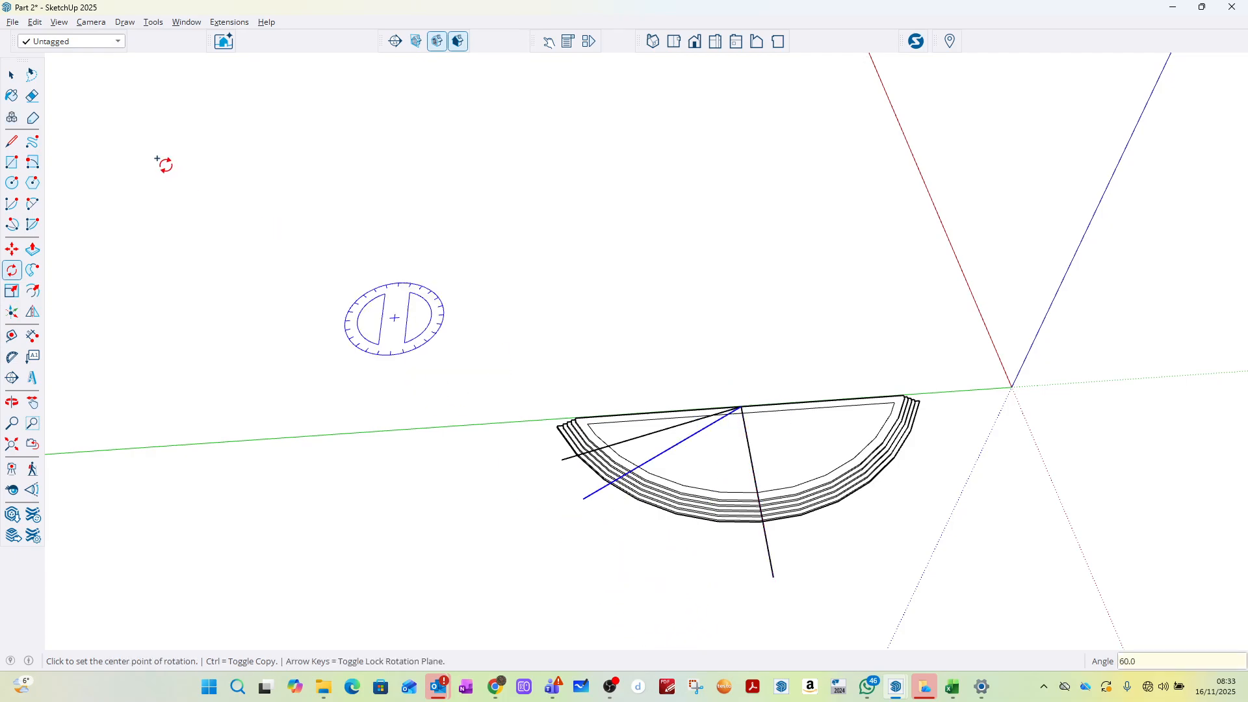
Step: Make a third copy of the centre line, rotated 45° about its inner end towards the same side, and clear the selection
{"action": "left_click", "coordinate": [11, 75]}
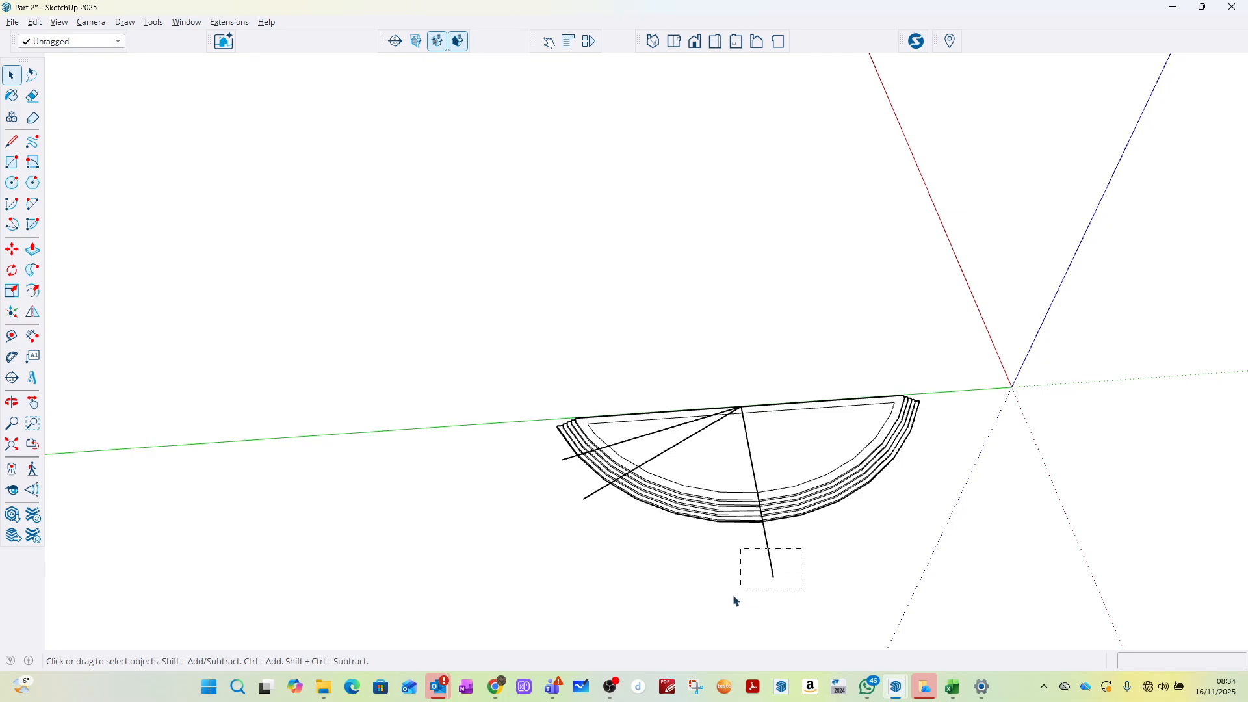
{"action": "left_click", "coordinate": [12, 269]}
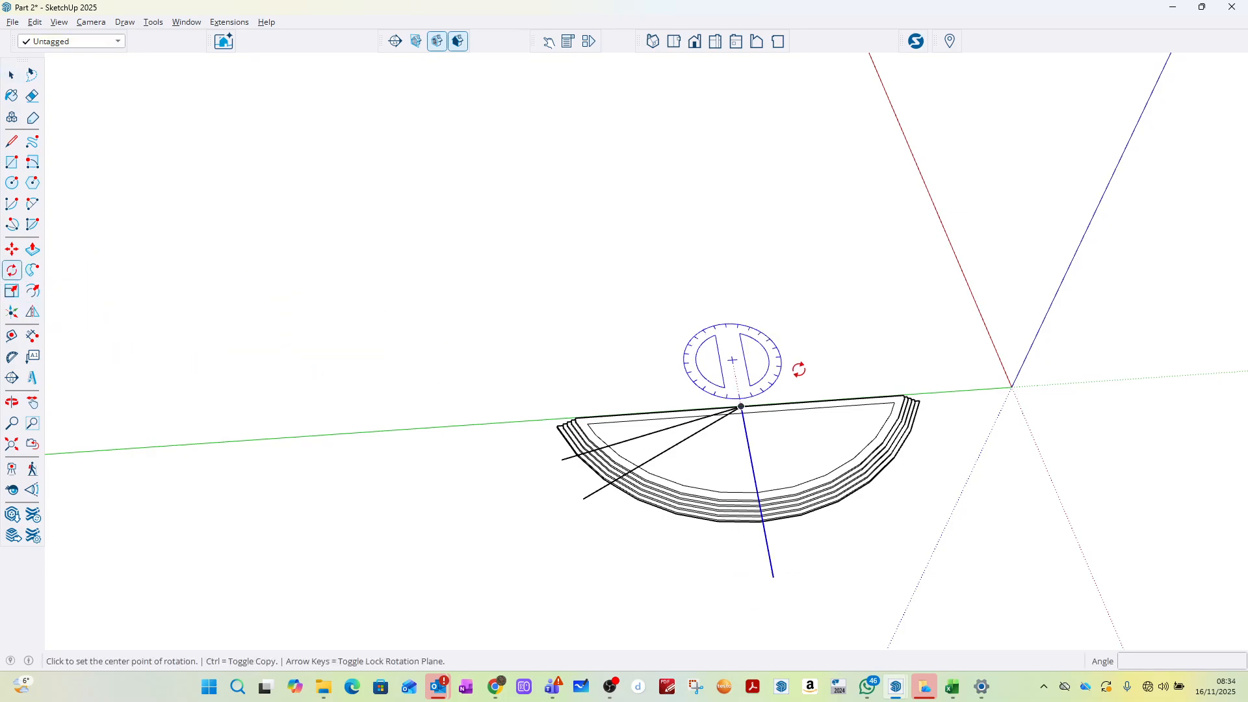
{"action": "left_click", "coordinate": [740, 406]}
{"action": "left_click", "coordinate": [773, 576]}
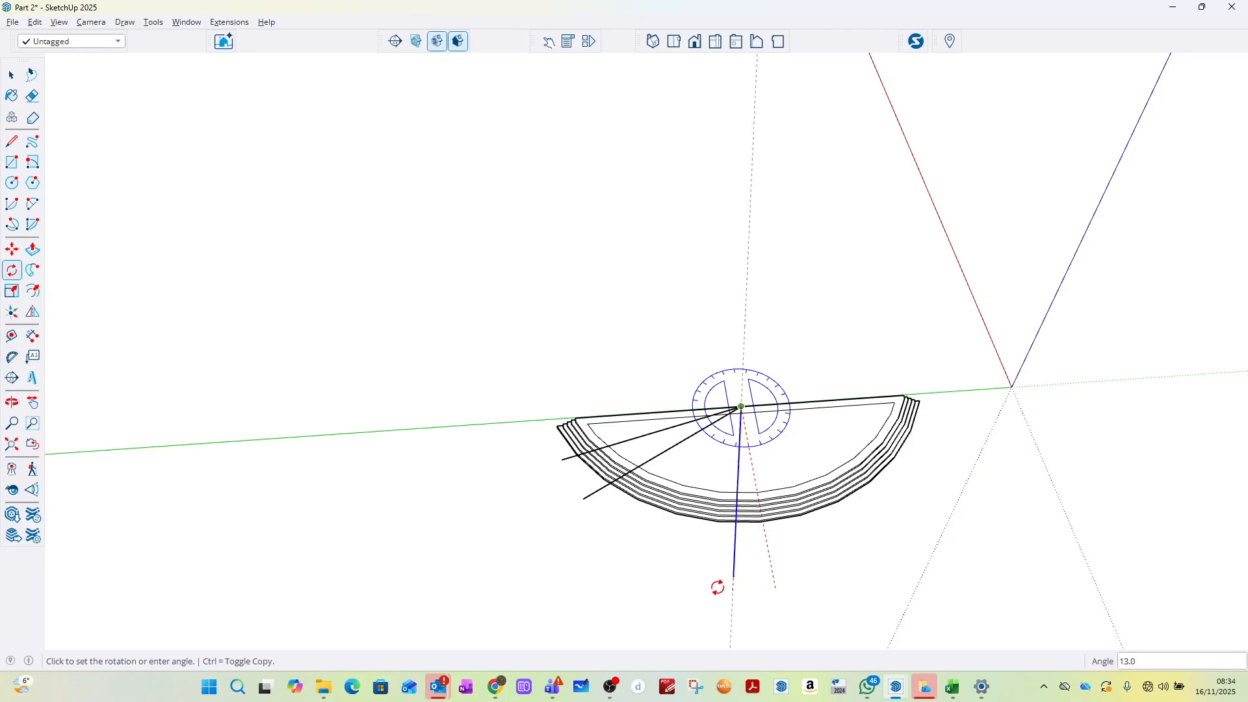
{"action": "key", "text": "ctrl"}
{"action": "key", "text": "Return"}
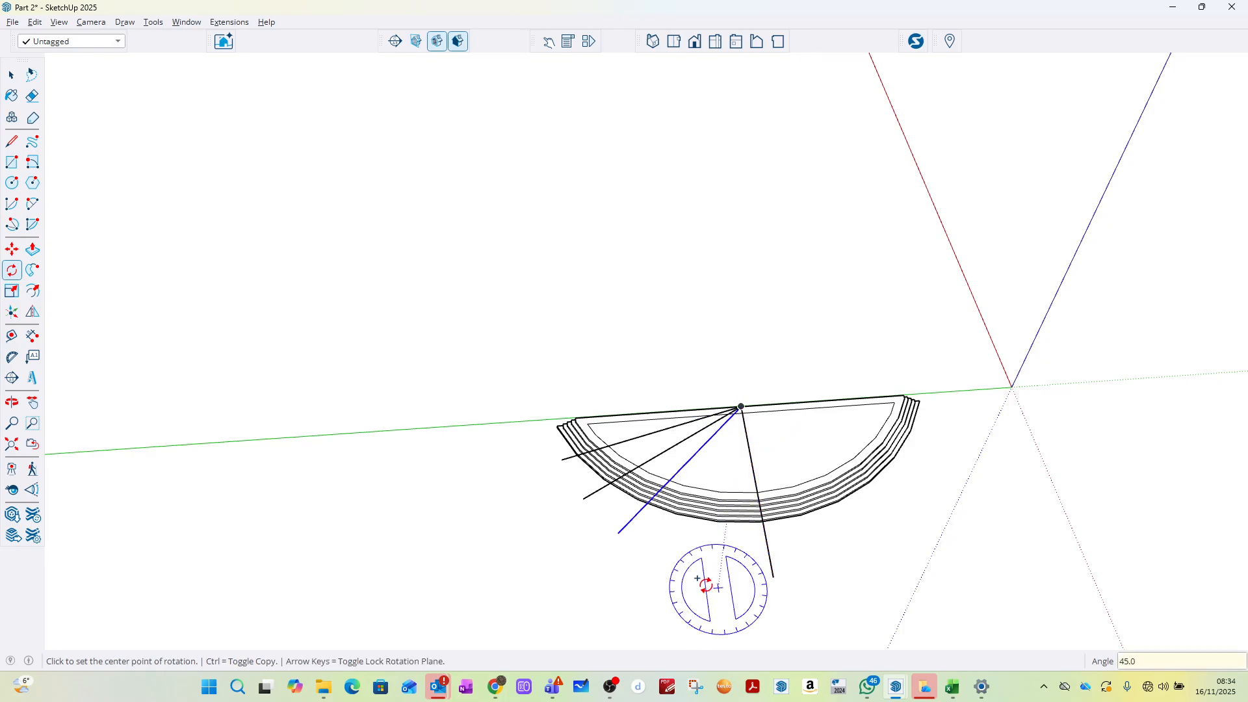
{"action": "left_click", "coordinate": [11, 75]}
{"action": "left_click", "coordinate": [609, 473]}
Step: Draw a line along the 75° guide from the landing's front edge to its inner border, and a 150 mm radius circle centred at its midpoint
{"action": "scroll", "coordinate": [611, 429], "scroll_direction": "up", "scroll_amount": 10}
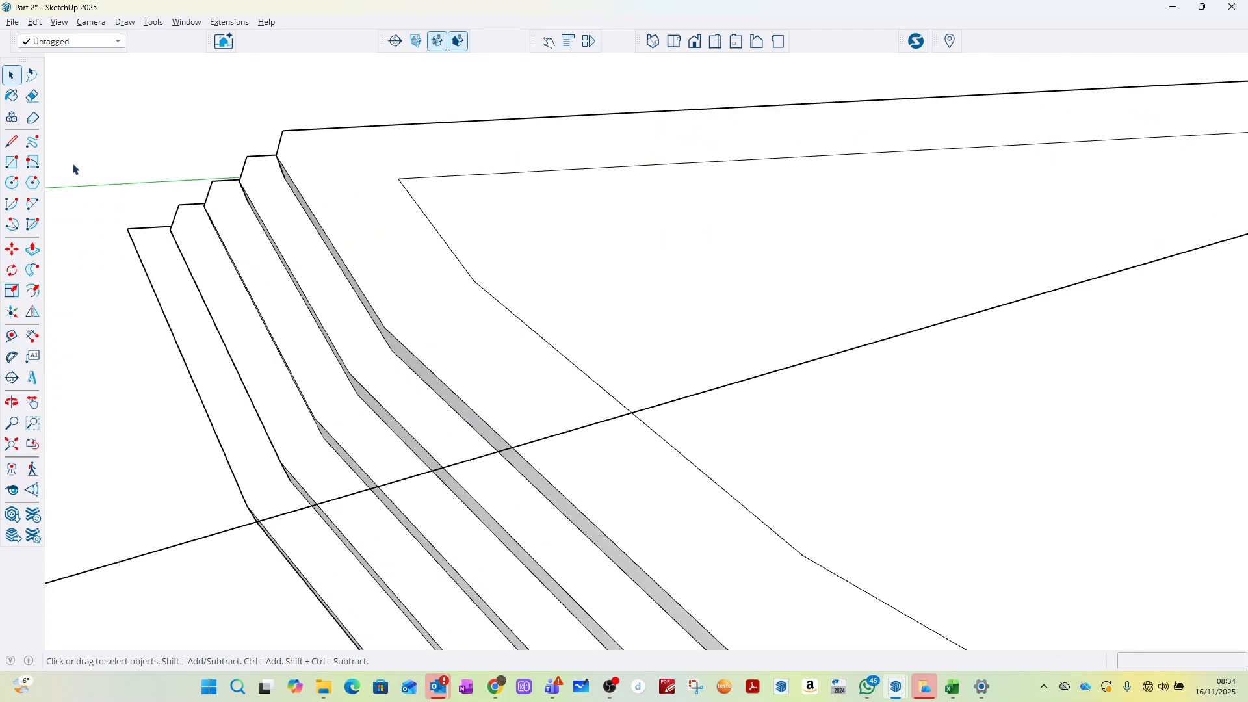
{"action": "left_click", "coordinate": [12, 141]}
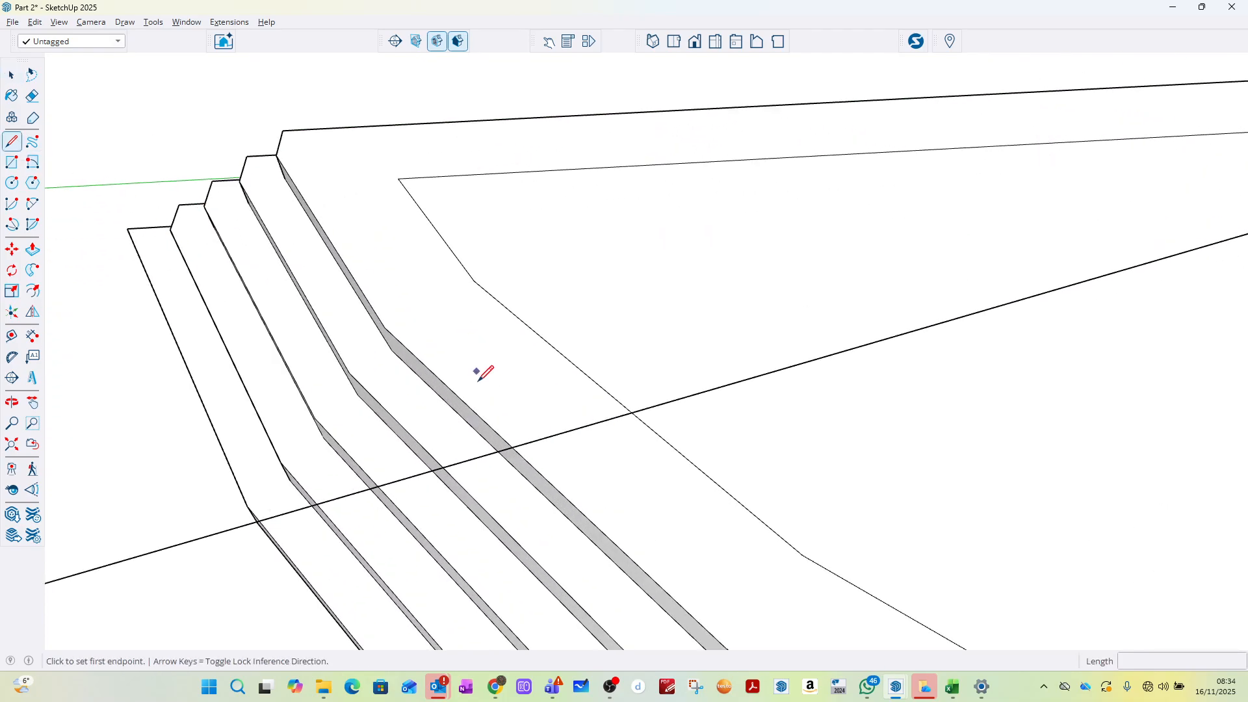
{"action": "left_click", "coordinate": [511, 448]}
{"action": "left_click", "coordinate": [630, 412]}
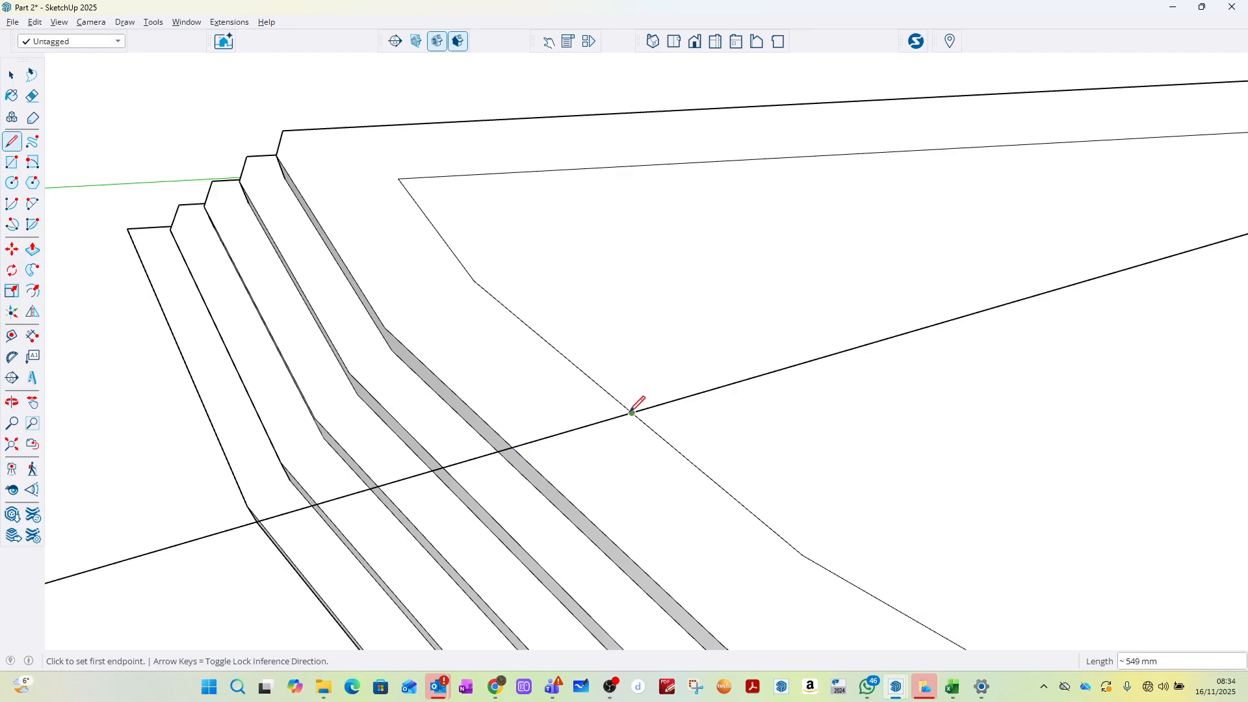
{"action": "left_click", "coordinate": [11, 182]}
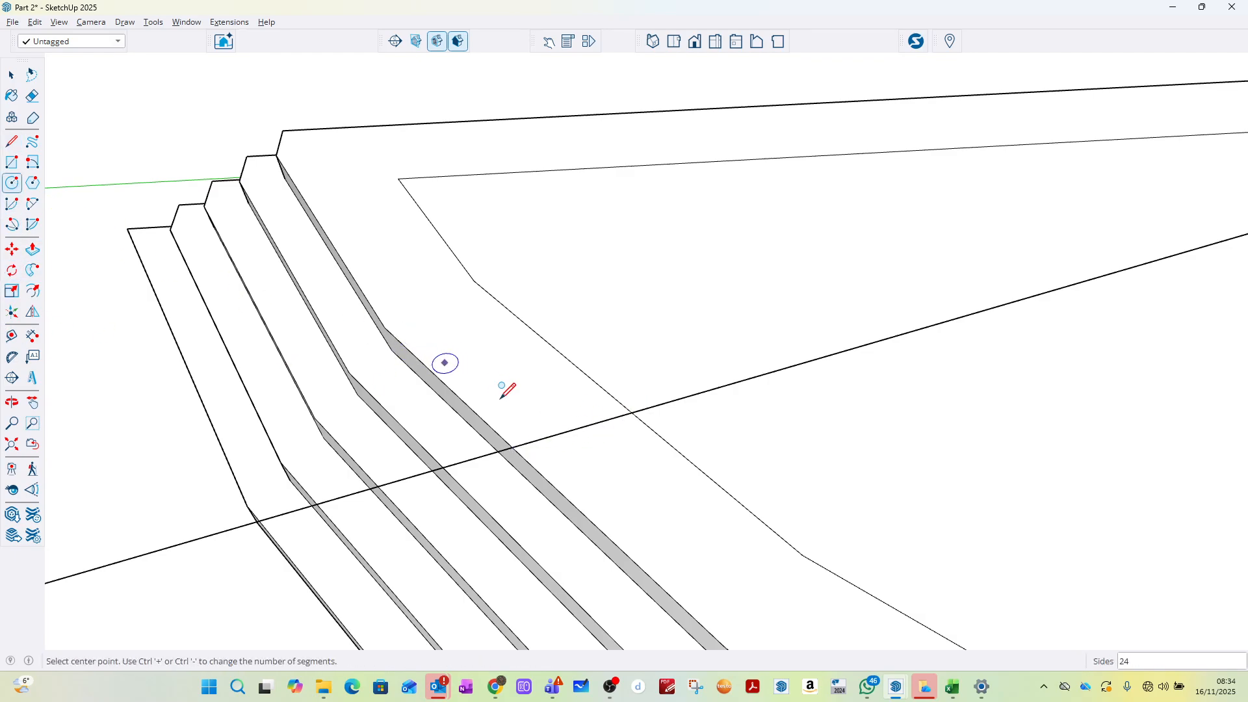
{"action": "left_click", "coordinate": [571, 430]}
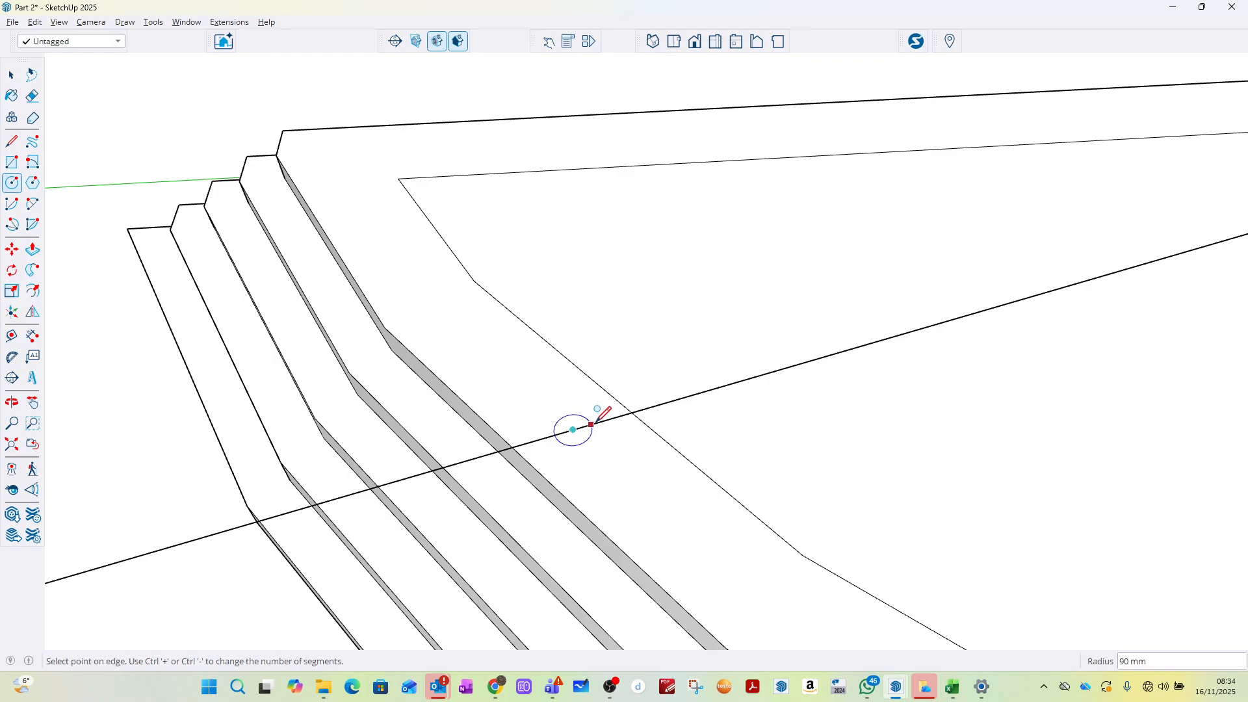
{"action": "type", "text": "150"}
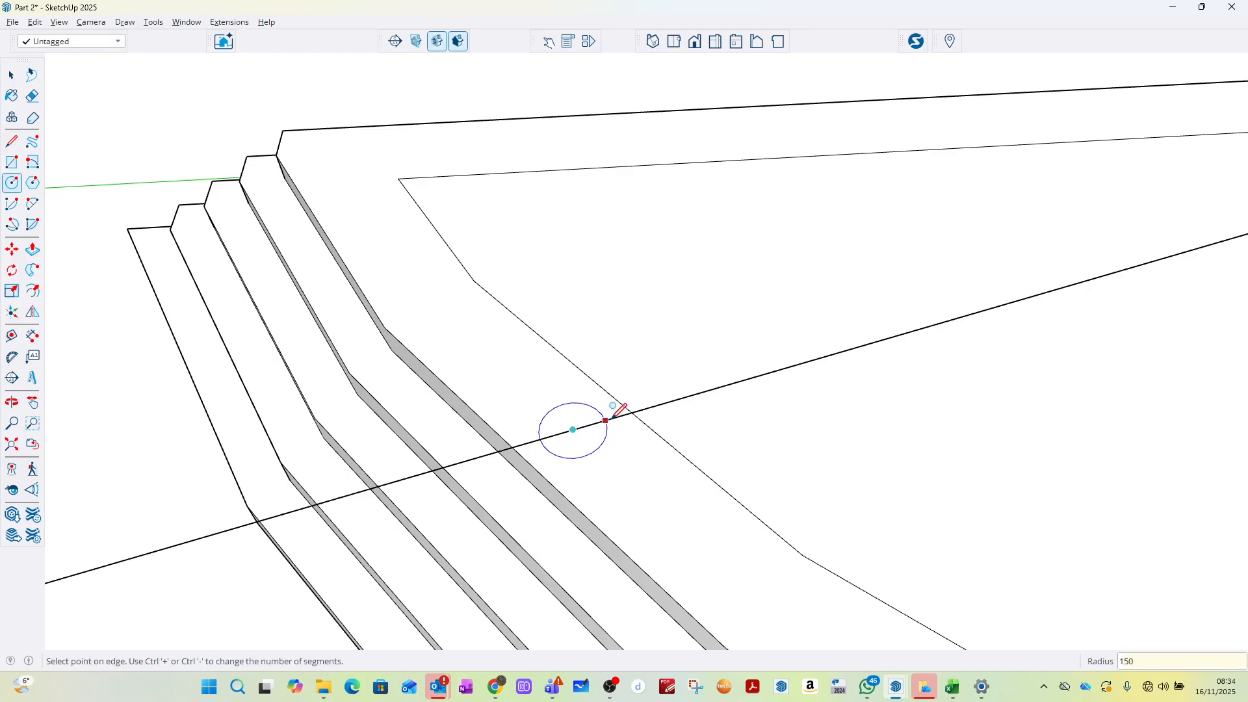
{"action": "key", "text": "Return"}
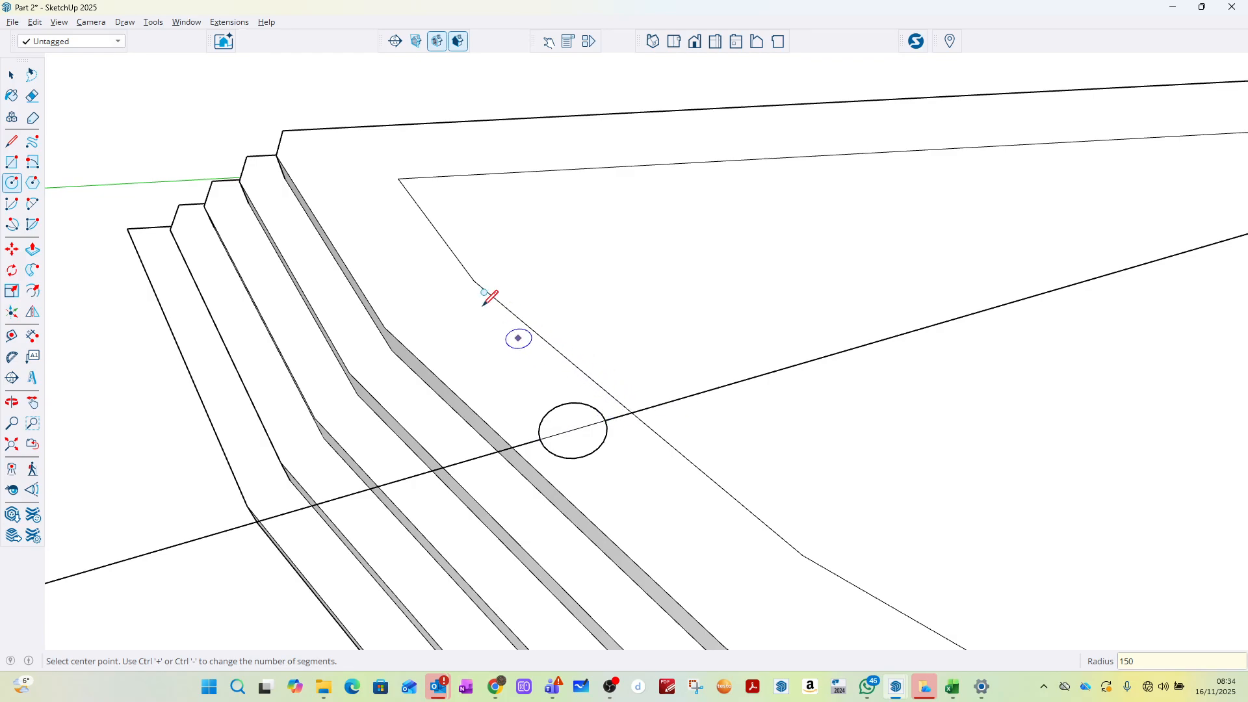
Step: Draw lines along the 60° and 45° guides between the landing's front edge and its inner border
{"action": "scroll", "coordinate": [418, 271], "scroll_direction": "down", "scroll_amount": 5}
{"action": "left_click", "coordinate": [11, 76]}
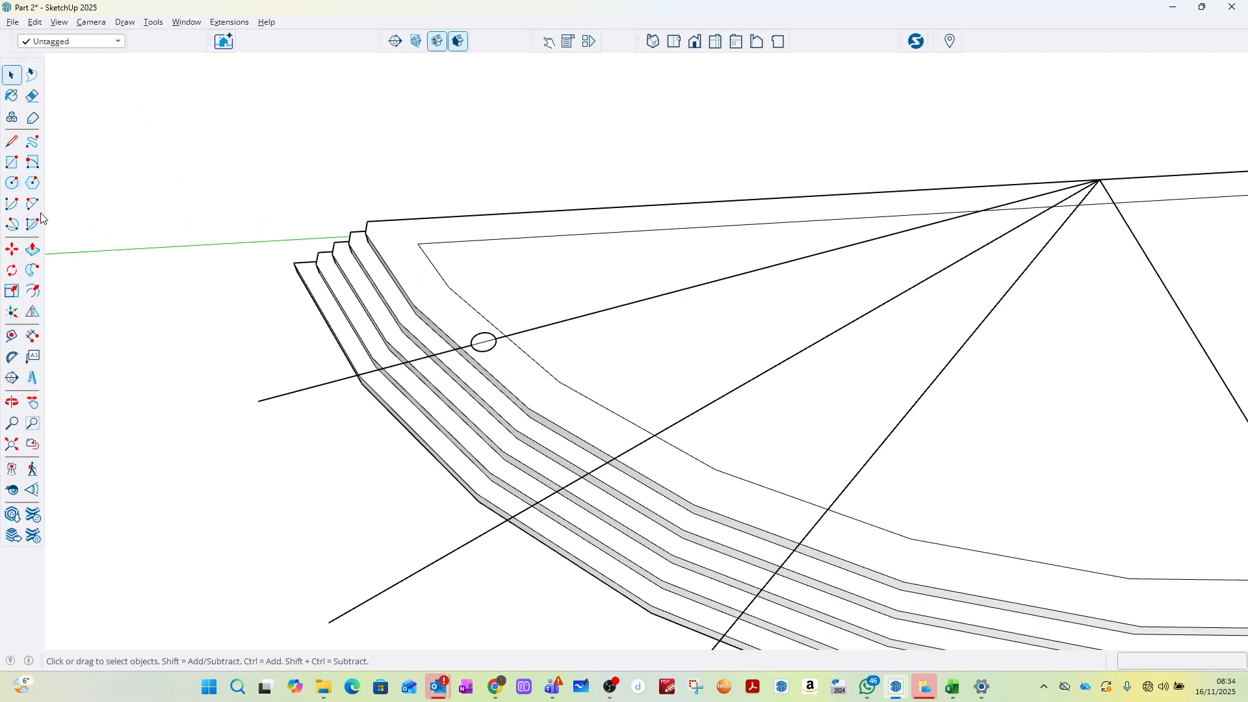
{"action": "left_click", "coordinate": [11, 143]}
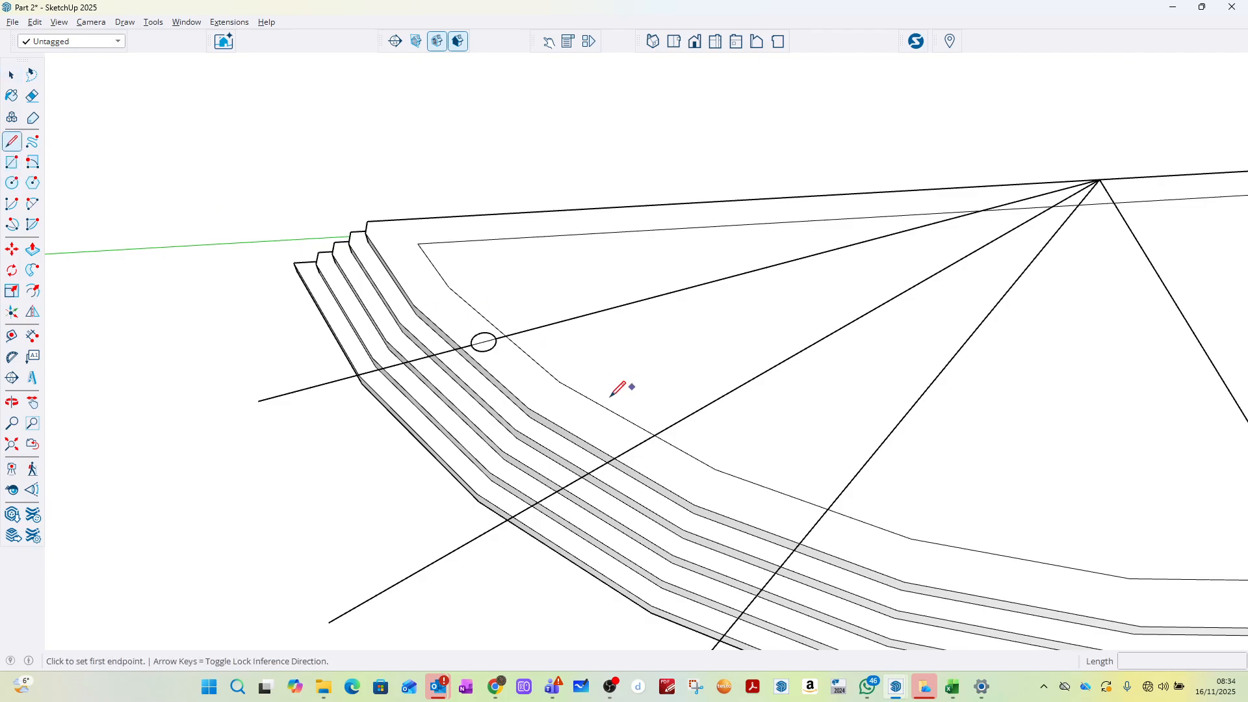
{"action": "left_click", "coordinate": [614, 458]}
{"action": "left_click", "coordinate": [657, 434]}
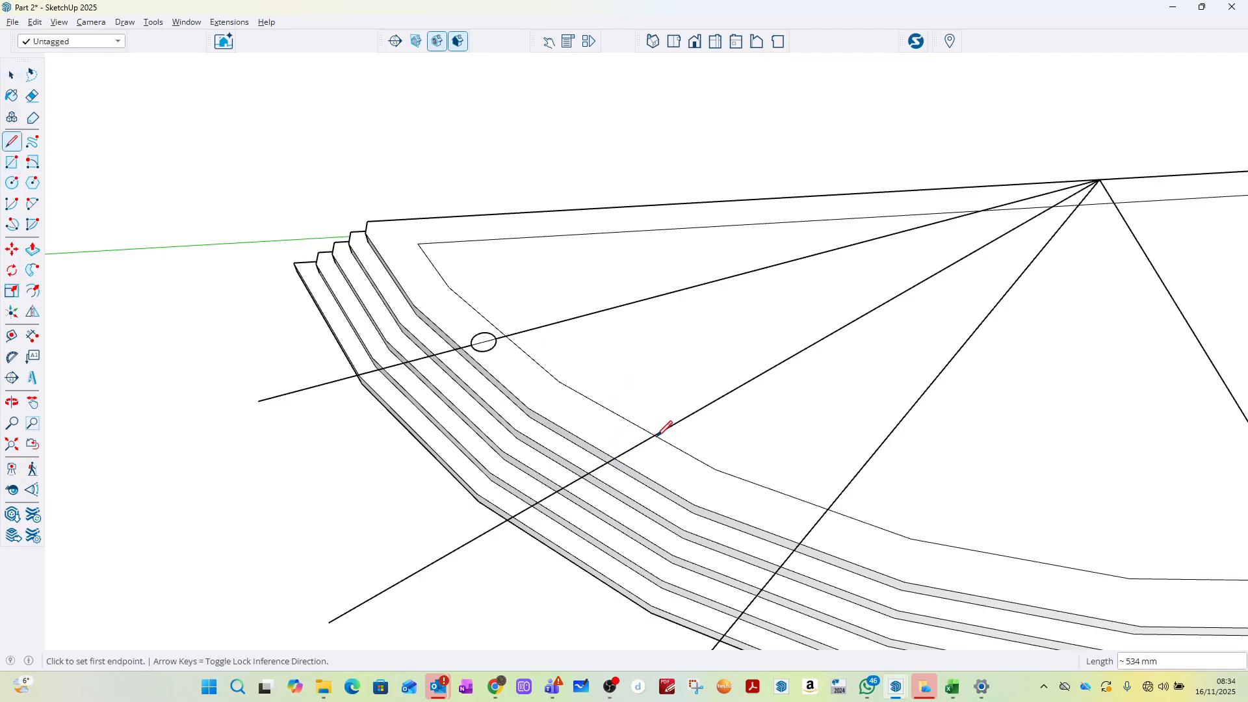
{"action": "left_click", "coordinate": [800, 543]}
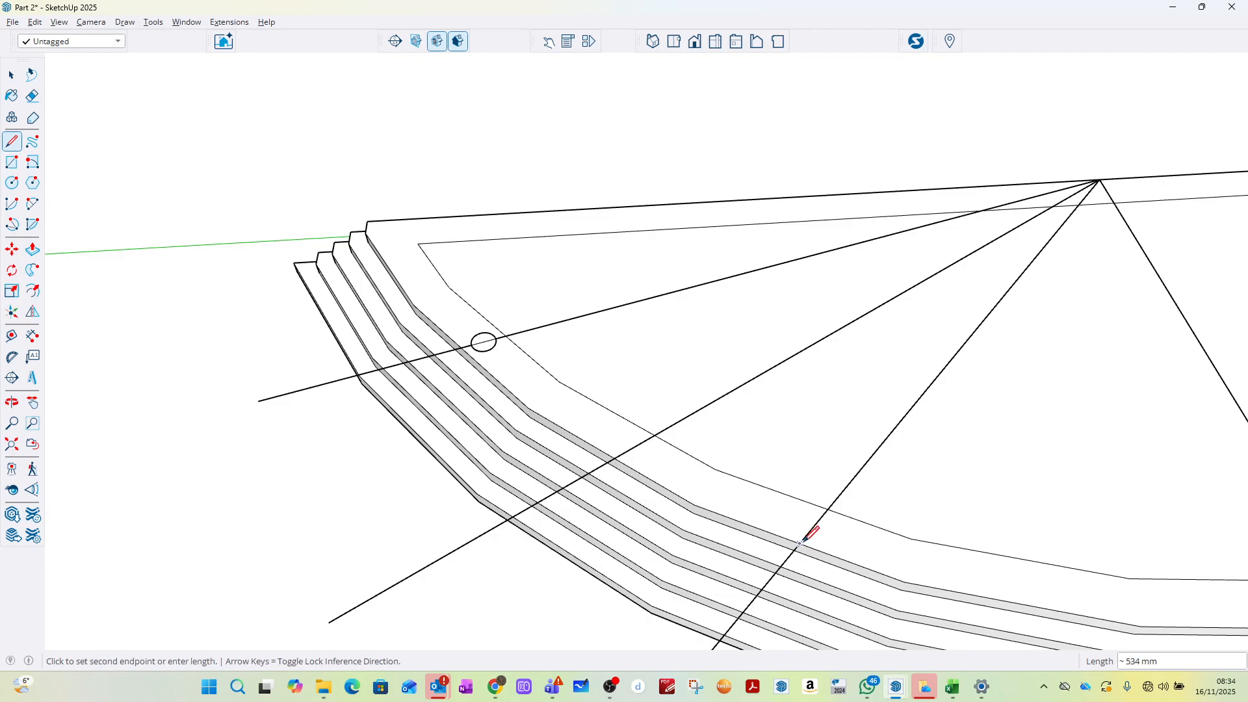
{"action": "left_click", "coordinate": [829, 508]}
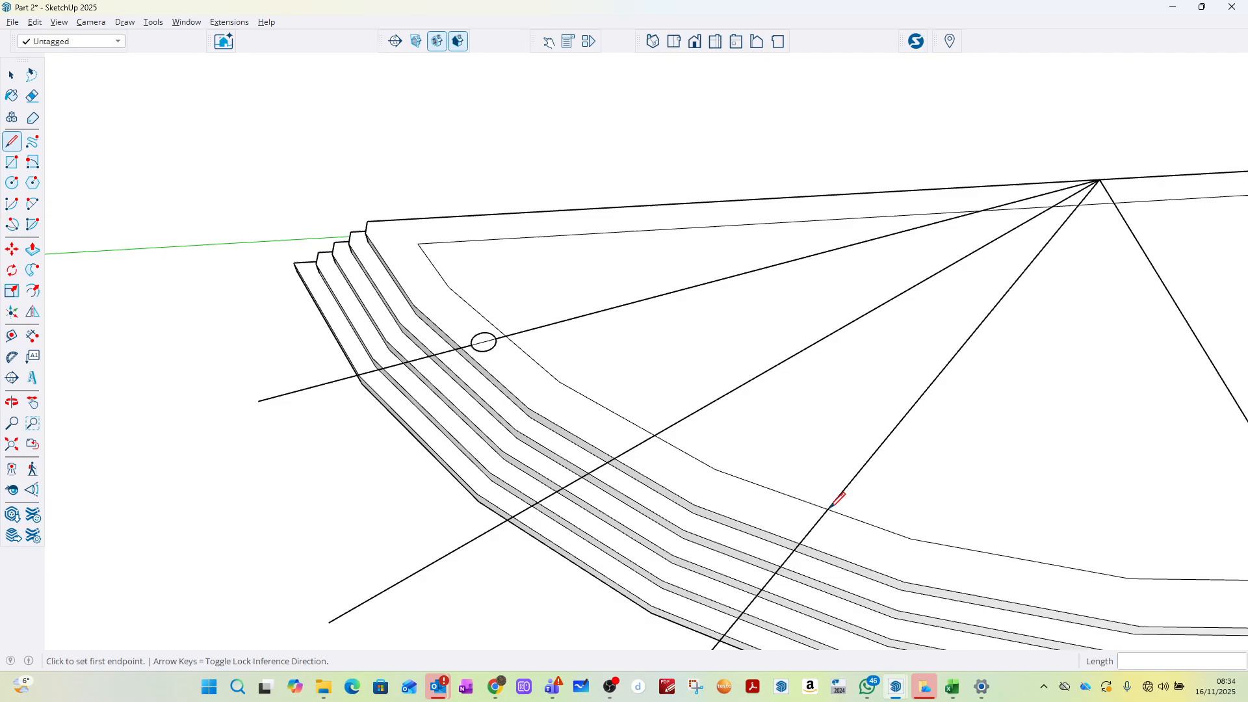
Step: Draw 150 mm radius circles centred on the midpoints of the short segments on the 60° and 45° guides
{"action": "left_click", "coordinate": [12, 183]}
{"action": "scroll", "coordinate": [644, 455], "scroll_direction": "up", "scroll_amount": 2}
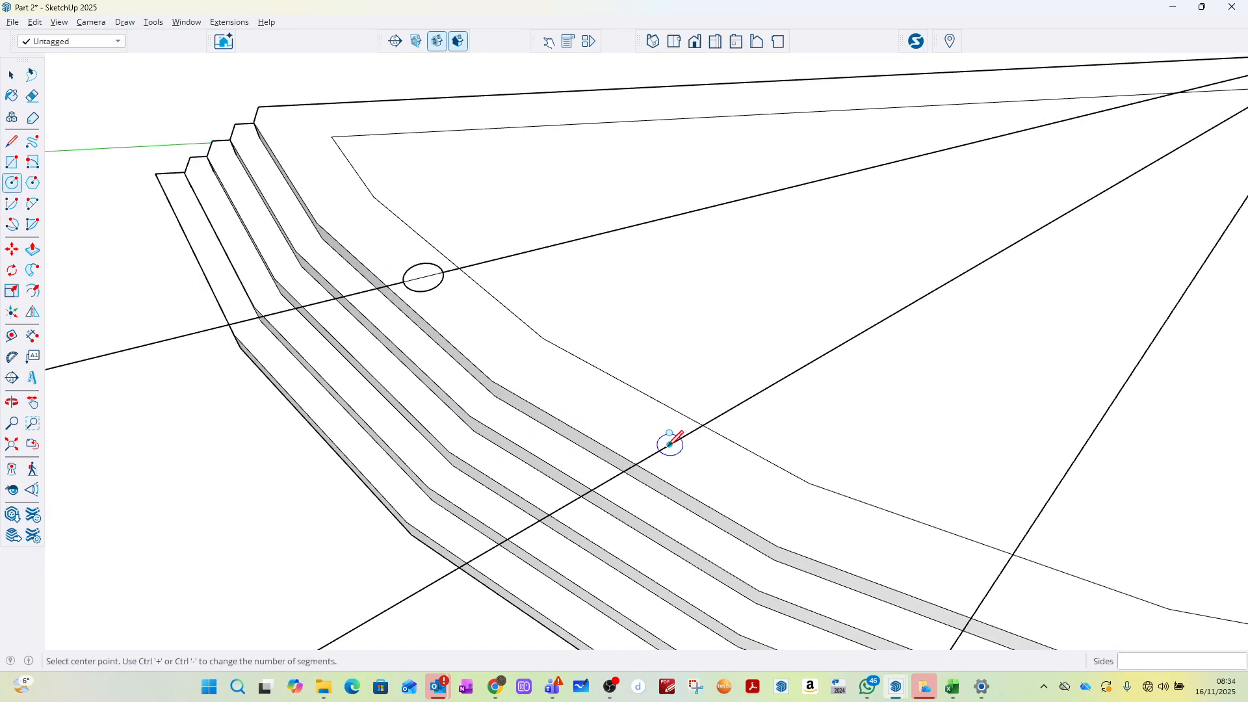
{"action": "left_click", "coordinate": [670, 444]}
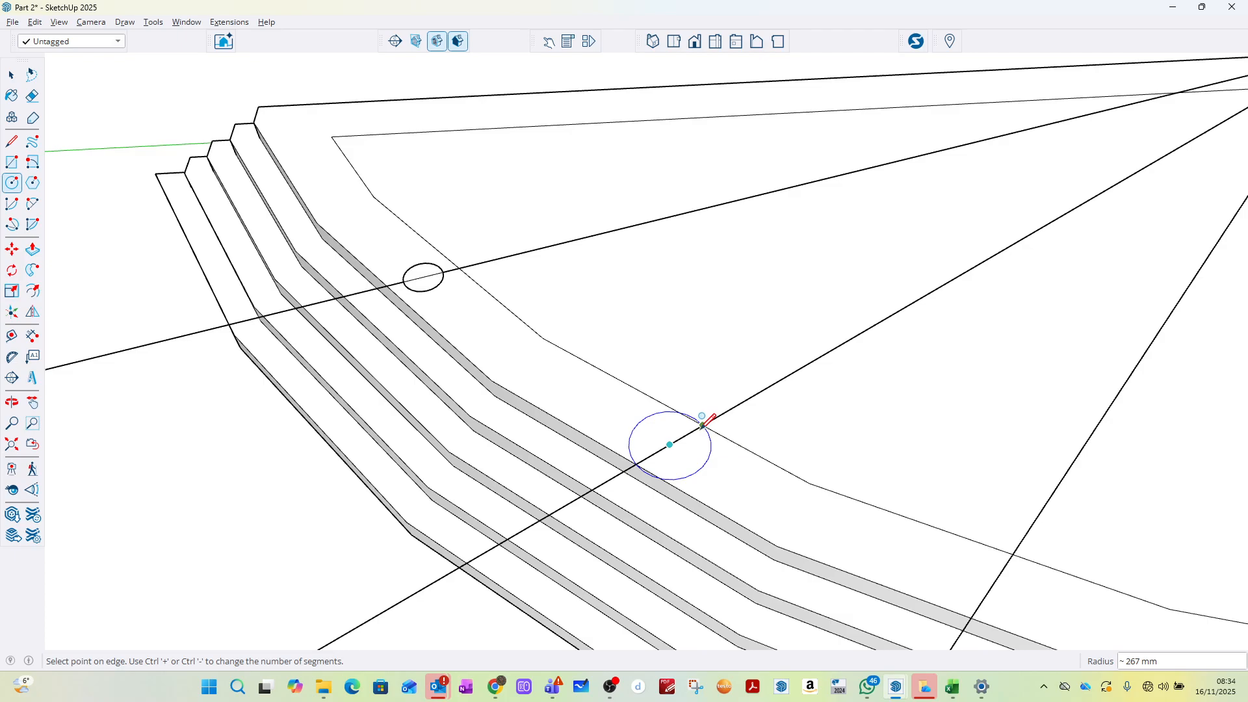
{"action": "key", "text": "Escape"}
{"action": "left_click", "coordinate": [669, 444]}
{"action": "type", "text": "150"}
{"action": "key", "text": "Return"}
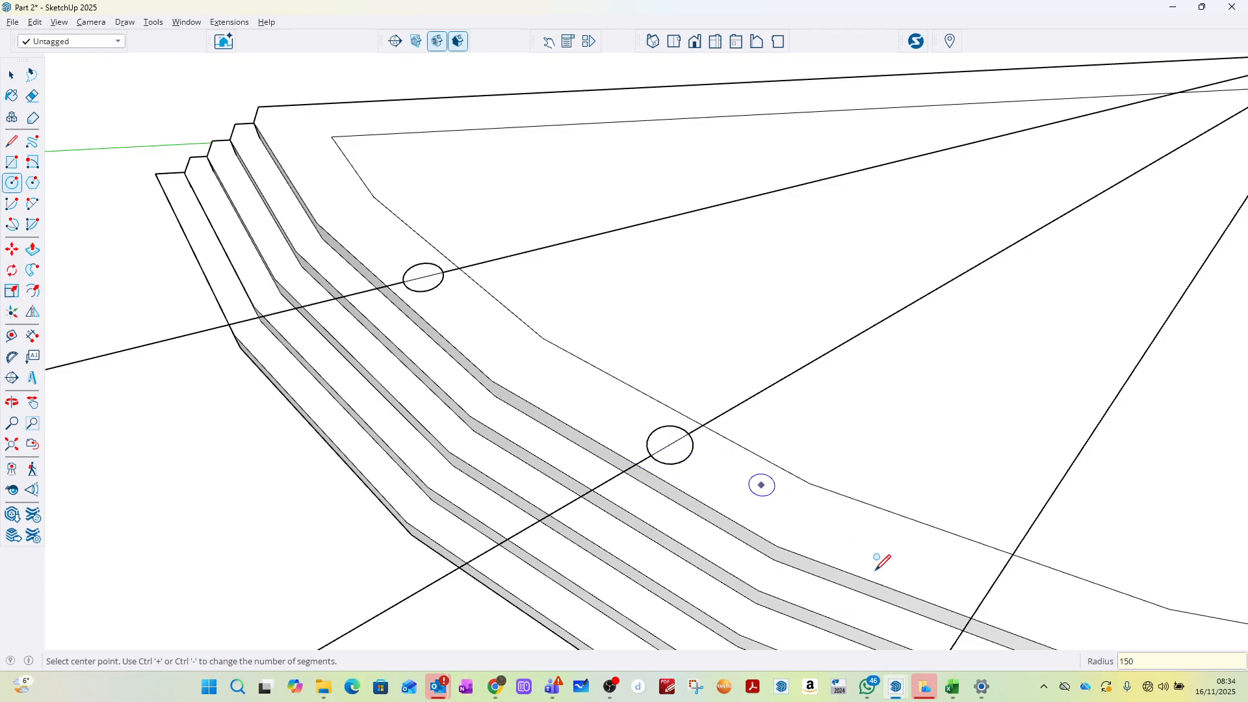
{"action": "left_click", "coordinate": [991, 585]}
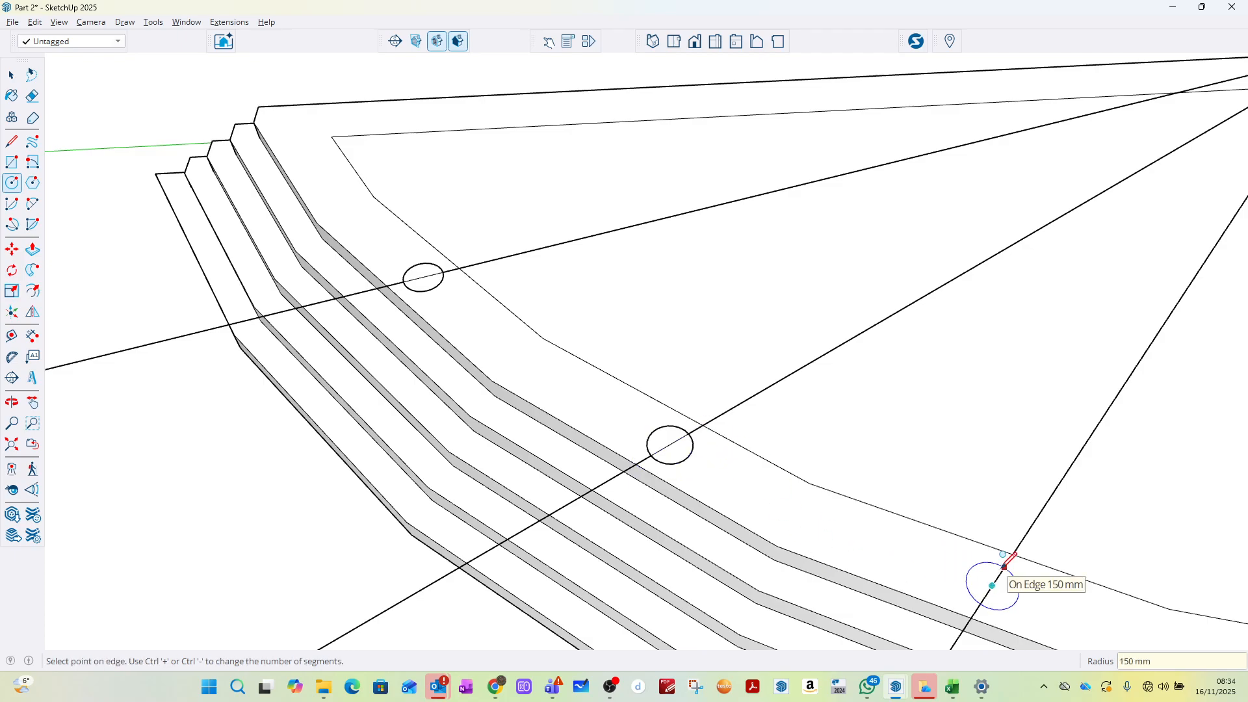
{"action": "type", "text": "150"}
{"action": "key", "text": "Return"}
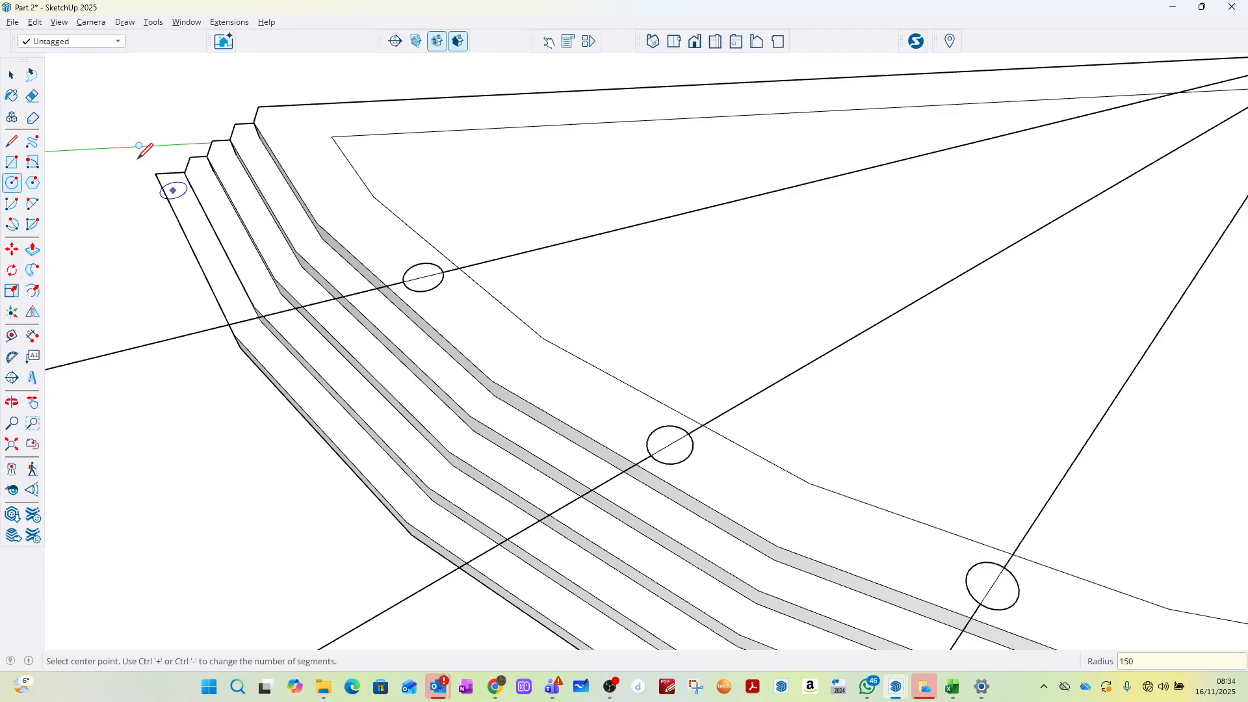
Step: Delete the outer ends of the three angled guide lines beyond the top landing's front edge
{"action": "left_click", "coordinate": [11, 75]}
{"action": "scroll", "coordinate": [279, 252], "scroll_direction": "down", "scroll_amount": 5}
{"action": "middle_click_drag", "start_coordinate": [286, 306], "coordinate": [368, 175]}
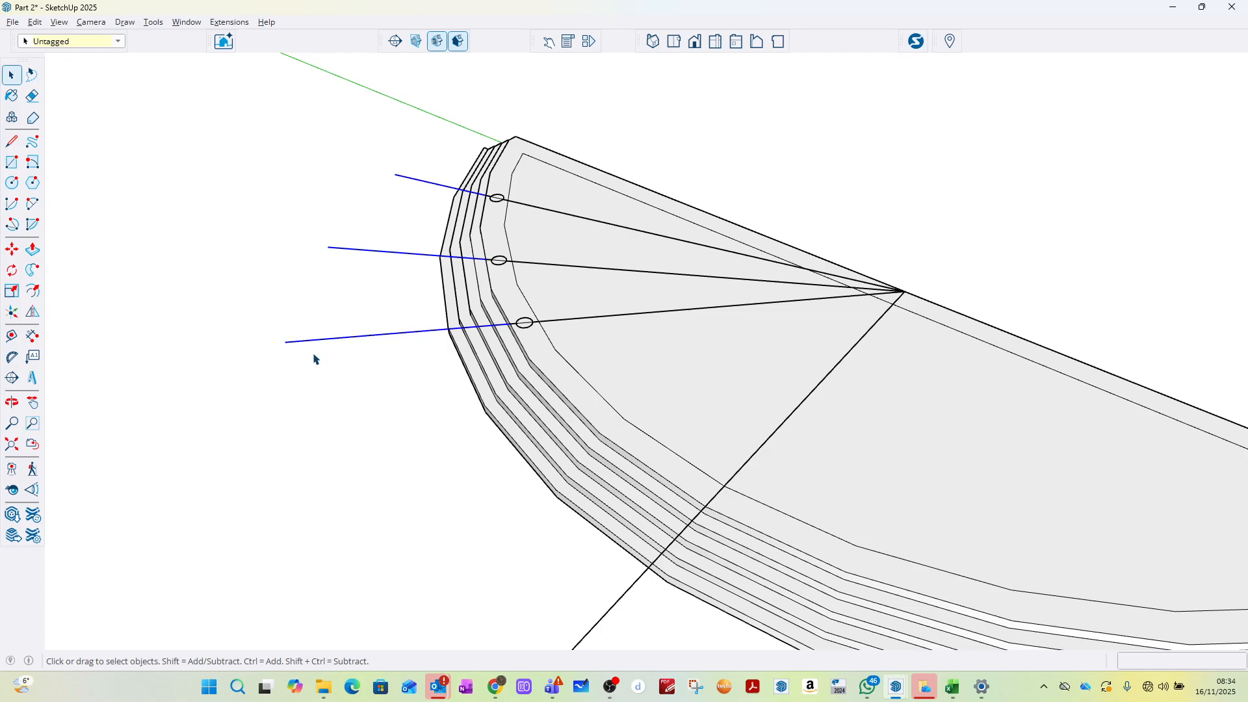
{"action": "key", "text": "Delete"}
Step: Delete the inner parts of the three angled guide lines between their common centre and the landing's inner border, keeping the steps group
{"action": "left_click", "coordinate": [643, 233]}
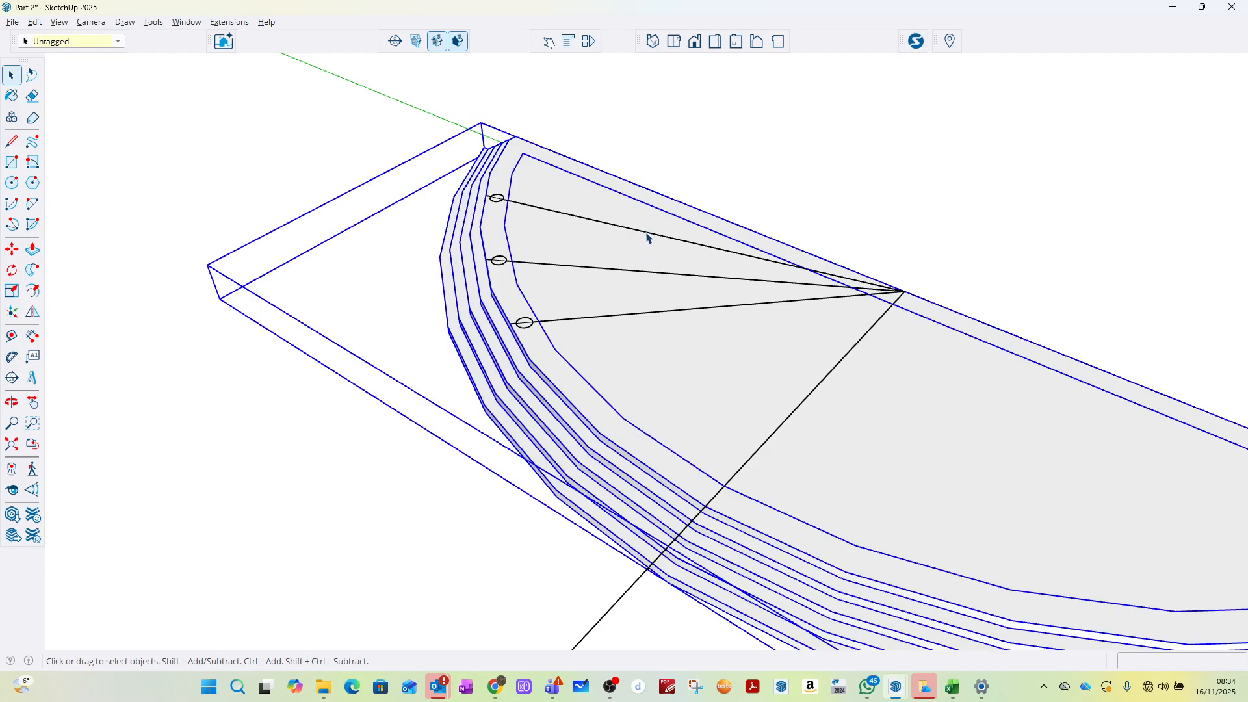
{"action": "left_click", "coordinate": [590, 129]}
{"action": "left_click_drag", "start_coordinate": [546, 195], "coordinate": [758, 355]}
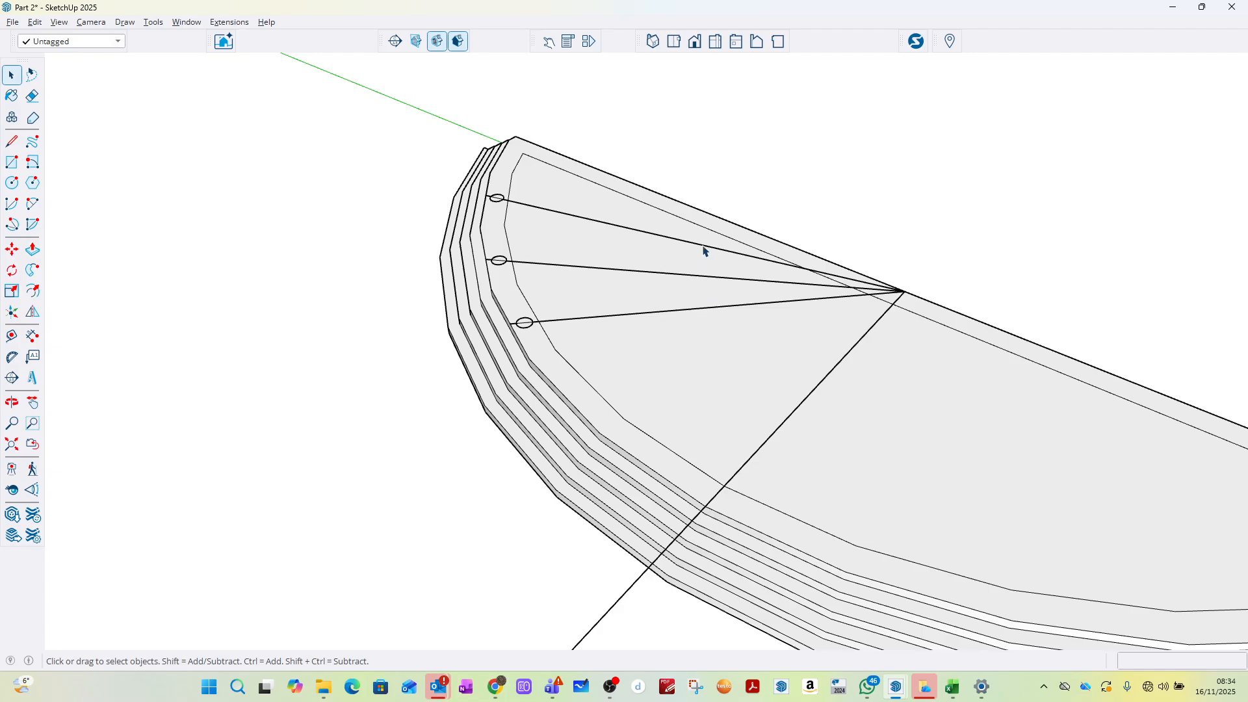
{"action": "left_click", "coordinate": [650, 334]}
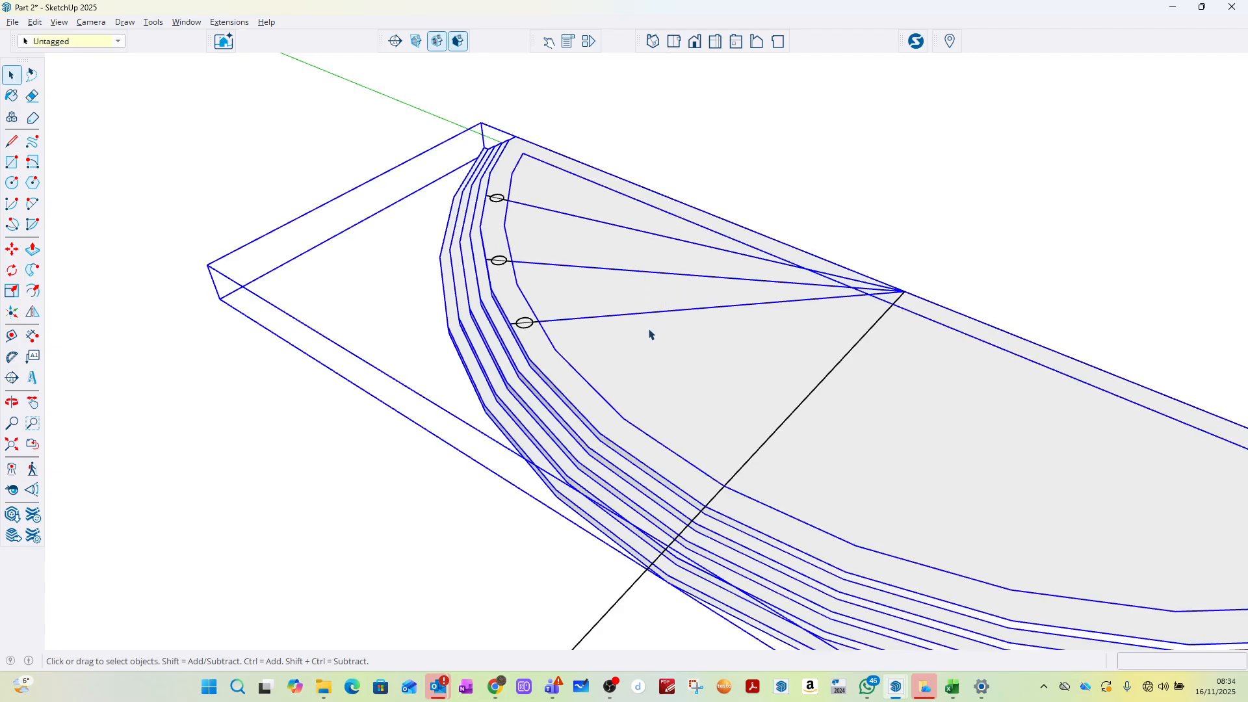
{"action": "left_click", "coordinate": [684, 395], "text": "shift"}
{"action": "key", "text": "Delete"}
{"action": "scroll", "coordinate": [519, 314], "scroll_direction": "up", "scroll_amount": 6}
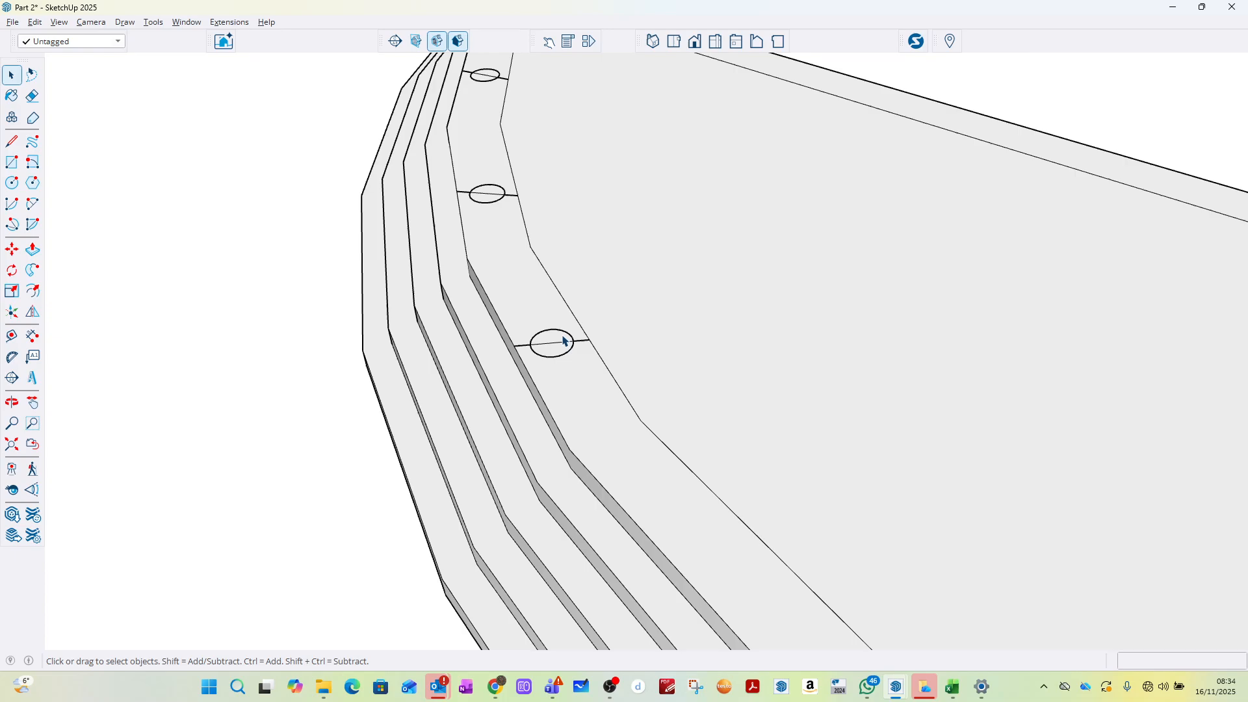
{"action": "left_click", "coordinate": [591, 339]}
{"action": "key", "text": "Delete"}
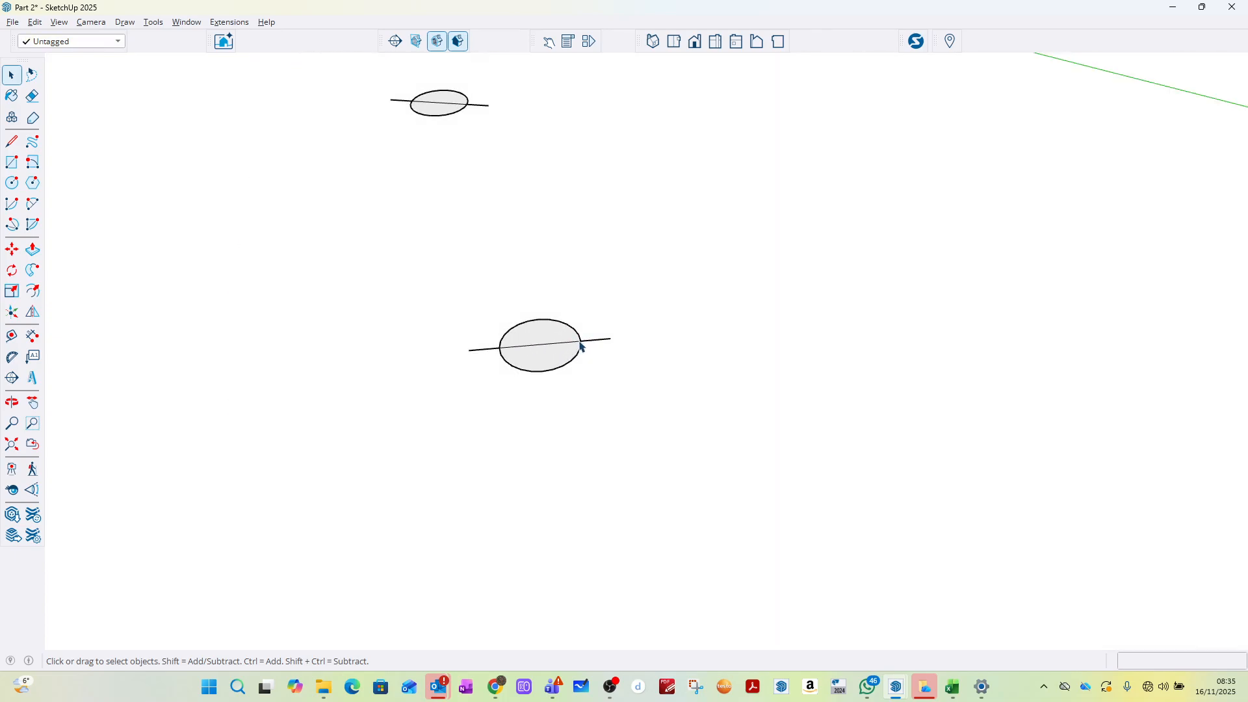
{"action": "key", "text": "ctrl+z"}
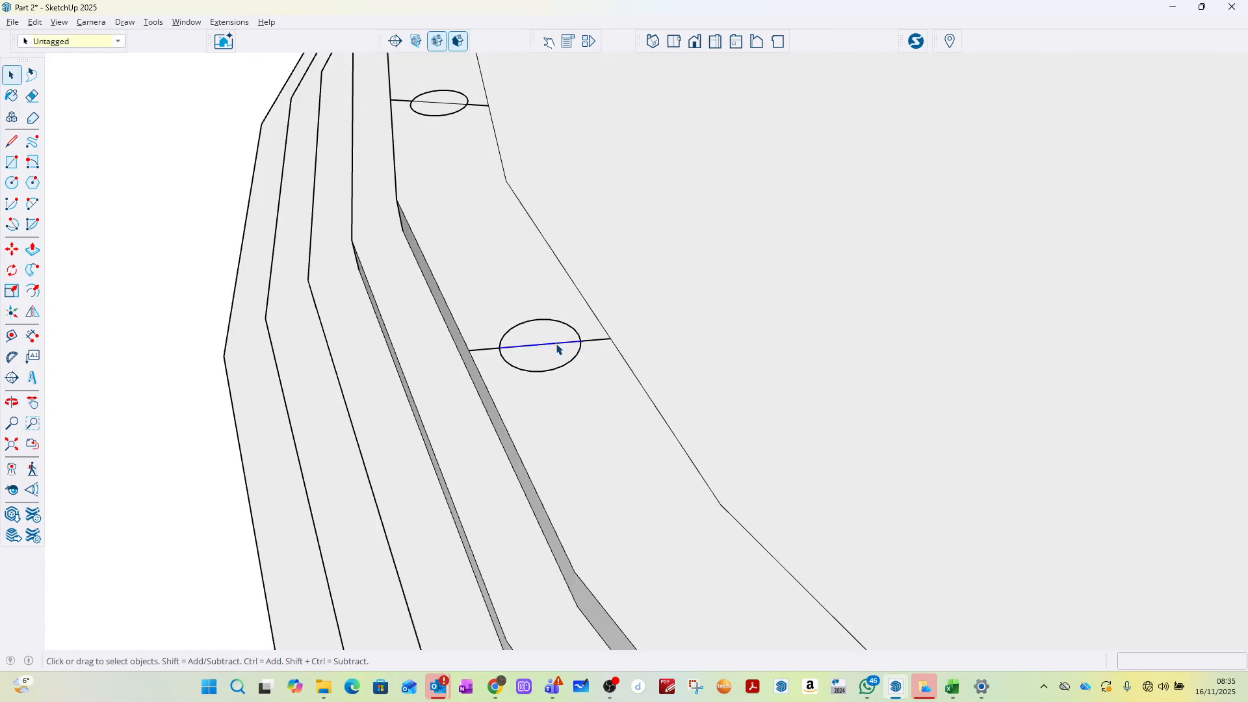
Step: Delete the remaining guide line segments through and beside the three circles, leaving only the circles
{"action": "left_click", "coordinate": [492, 351]}
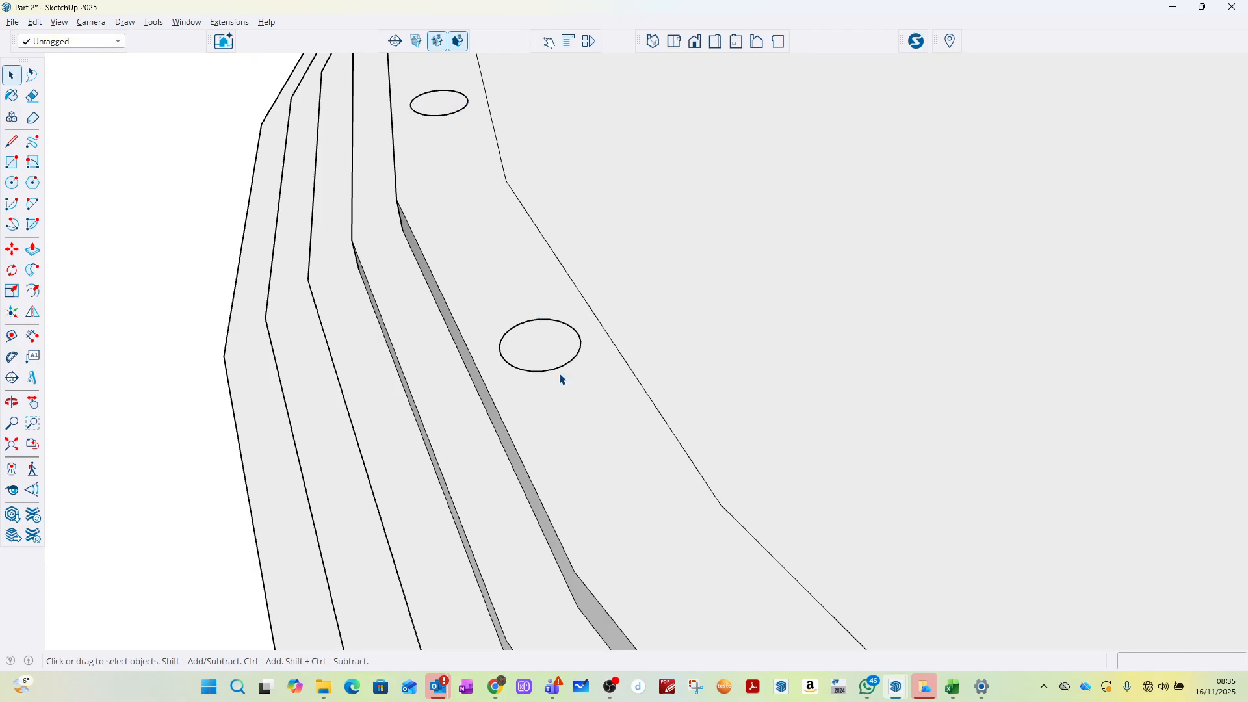
{"action": "scroll", "coordinate": [576, 282], "scroll_direction": "down", "scroll_amount": 4}
{"action": "scroll", "coordinate": [509, 253], "scroll_direction": "up", "scroll_amount": 6}
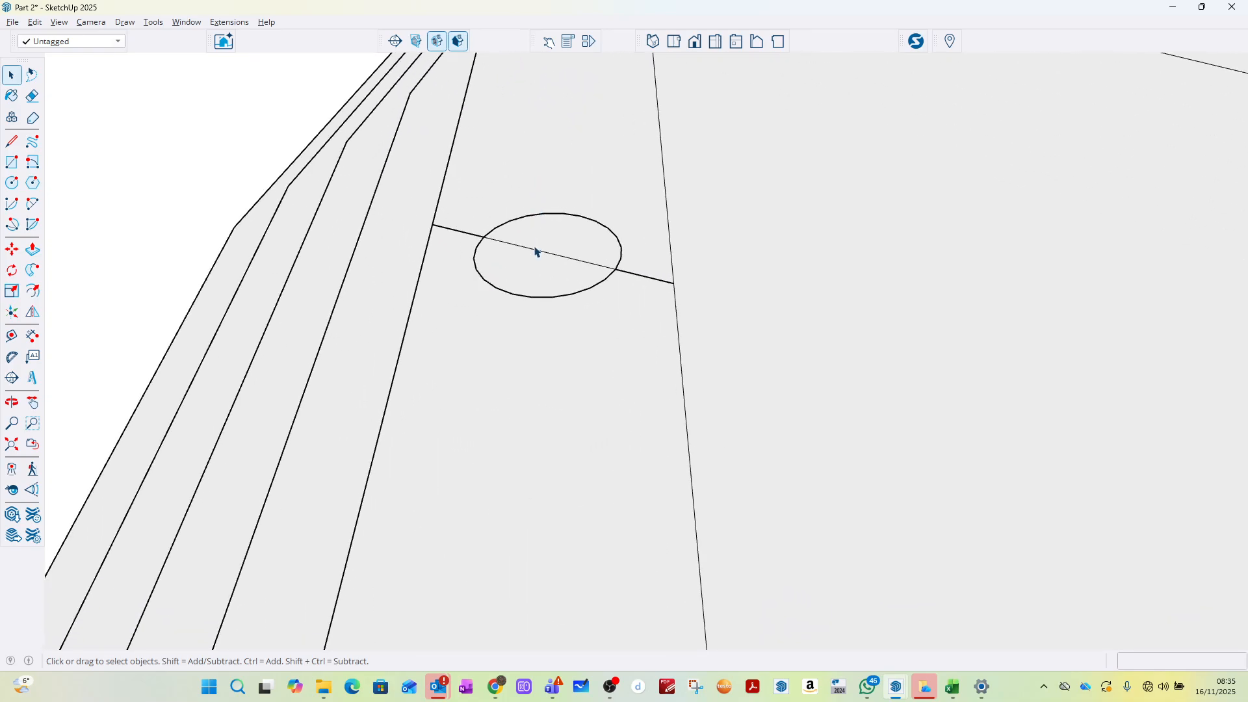
{"action": "left_click", "coordinate": [537, 254]}
{"action": "key", "text": "Delete"}
{"action": "scroll", "coordinate": [520, 255], "scroll_direction": "down", "scroll_amount": 9}
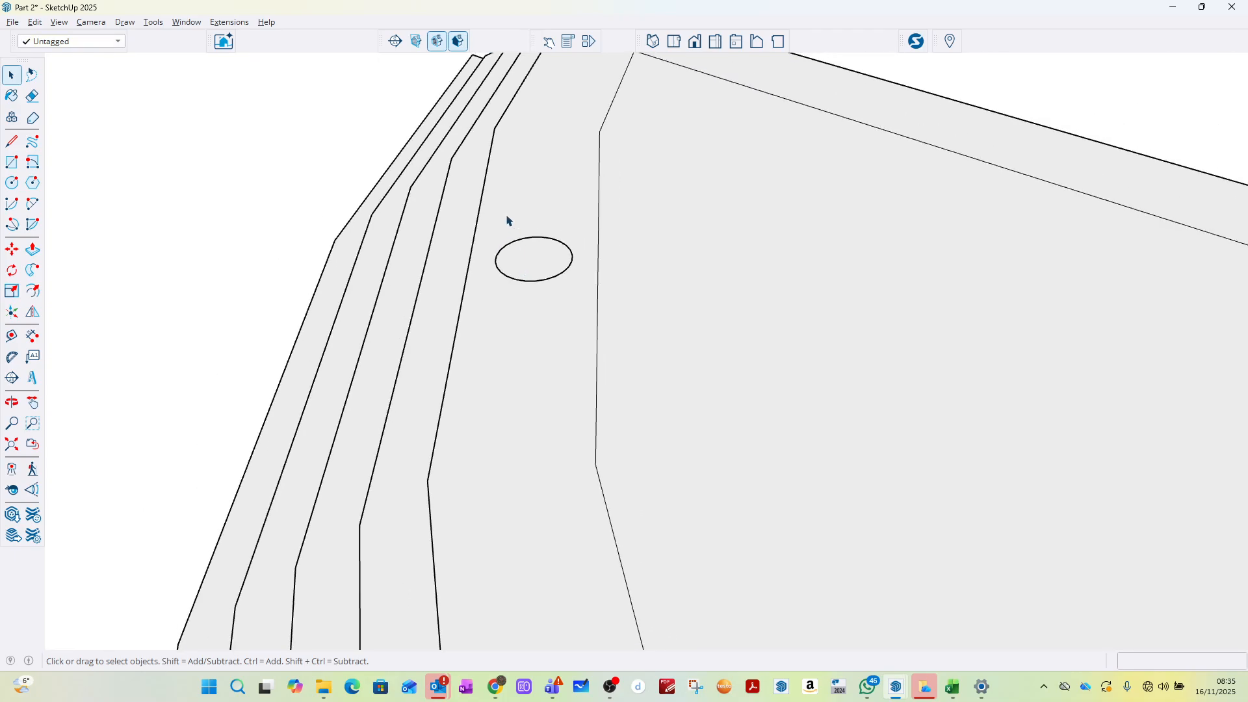
Step: Turn on the display of hidden objects and view the steps together with the building and its canopy
{"action": "middle_click_drag", "start_coordinate": [491, 195], "coordinate": [455, 163]}
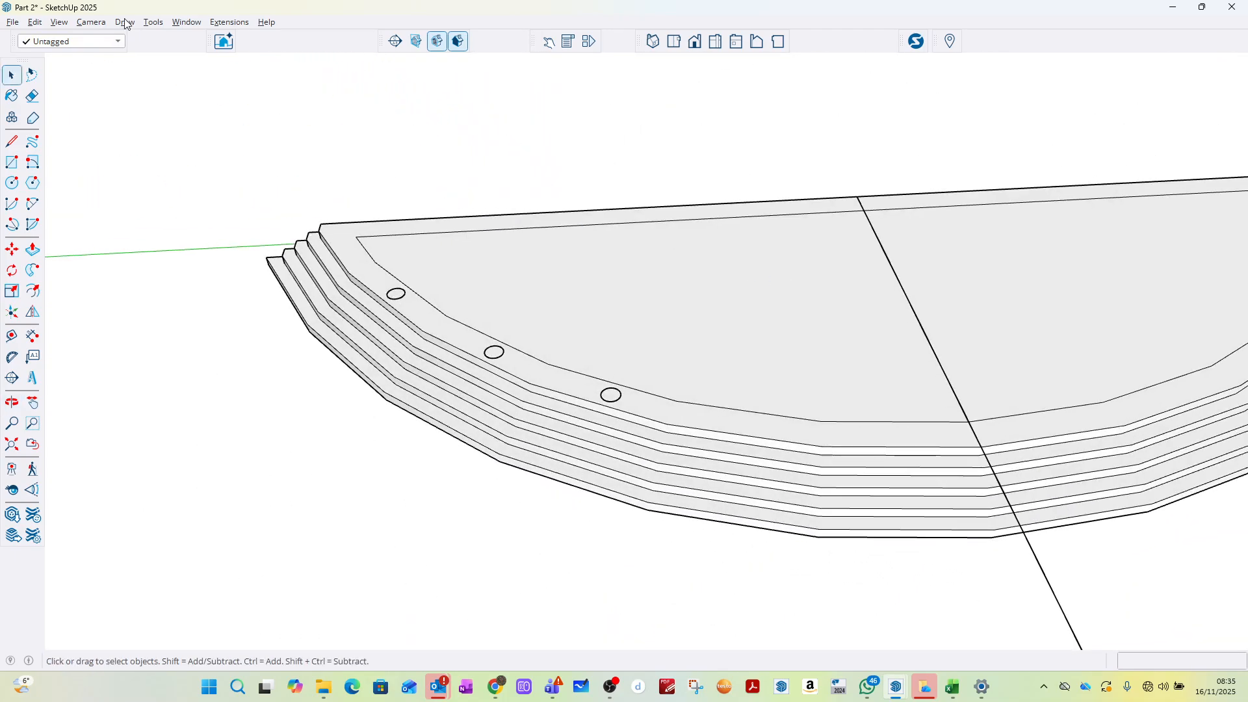
{"action": "left_click", "coordinate": [59, 21]}
{"action": "left_click", "coordinate": [58, 87]}
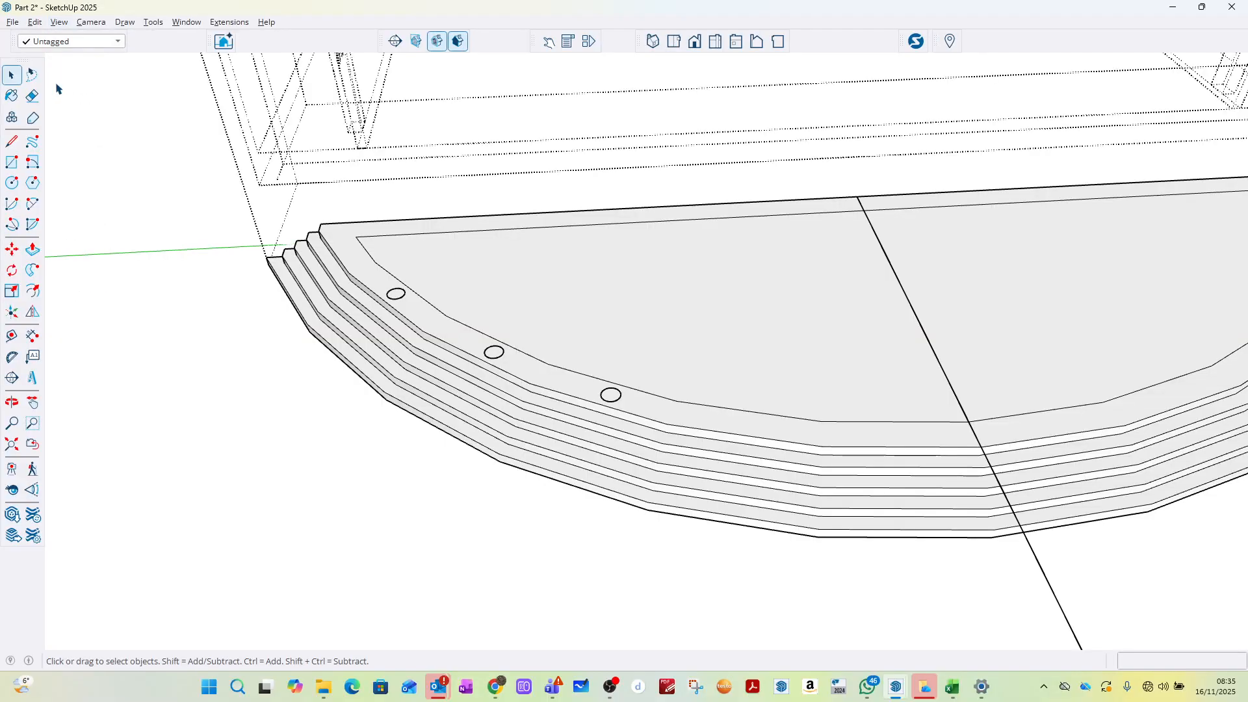
{"action": "middle_click_drag", "start_coordinate": [566, 341], "coordinate": [894, 251]}
{"action": "scroll", "coordinate": [577, 351], "scroll_direction": "down", "scroll_amount": 5}
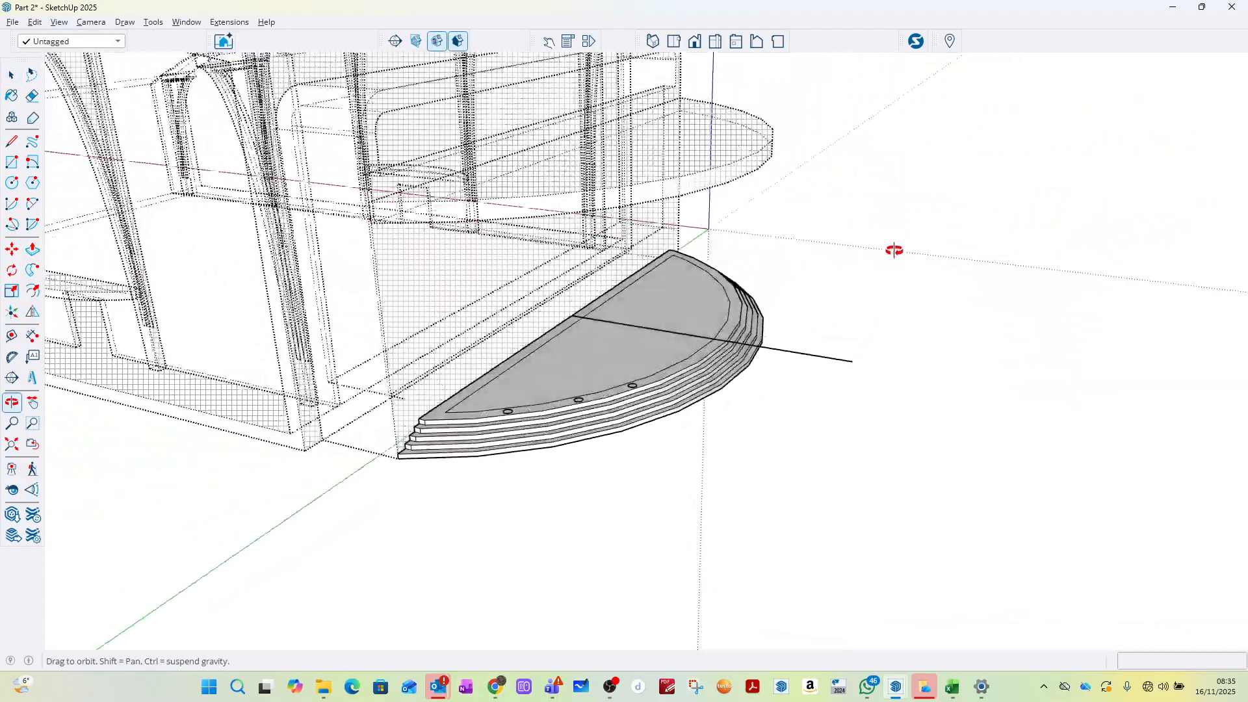
Step: Extrude the circle farthest from the origin upward 6650 mm towards the canopy slab to form a round column
{"action": "scroll", "coordinate": [581, 407], "scroll_direction": "up", "scroll_amount": 7}
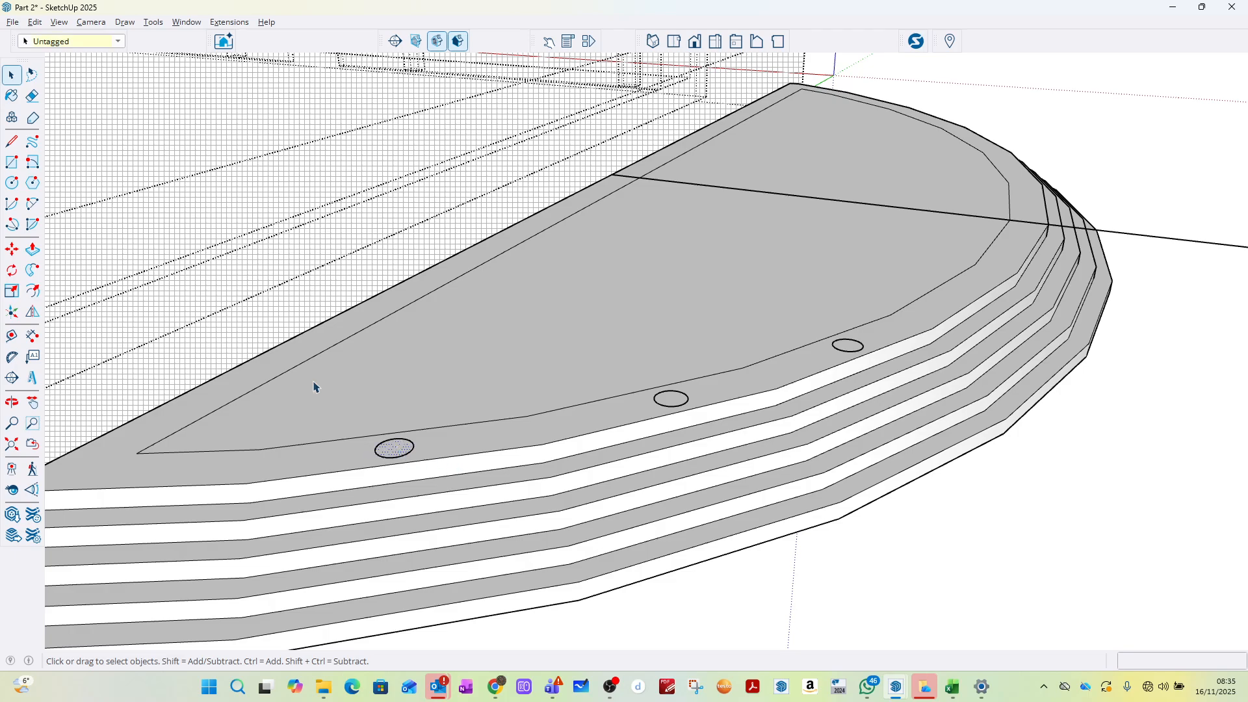
{"action": "left_click", "coordinate": [32, 249]}
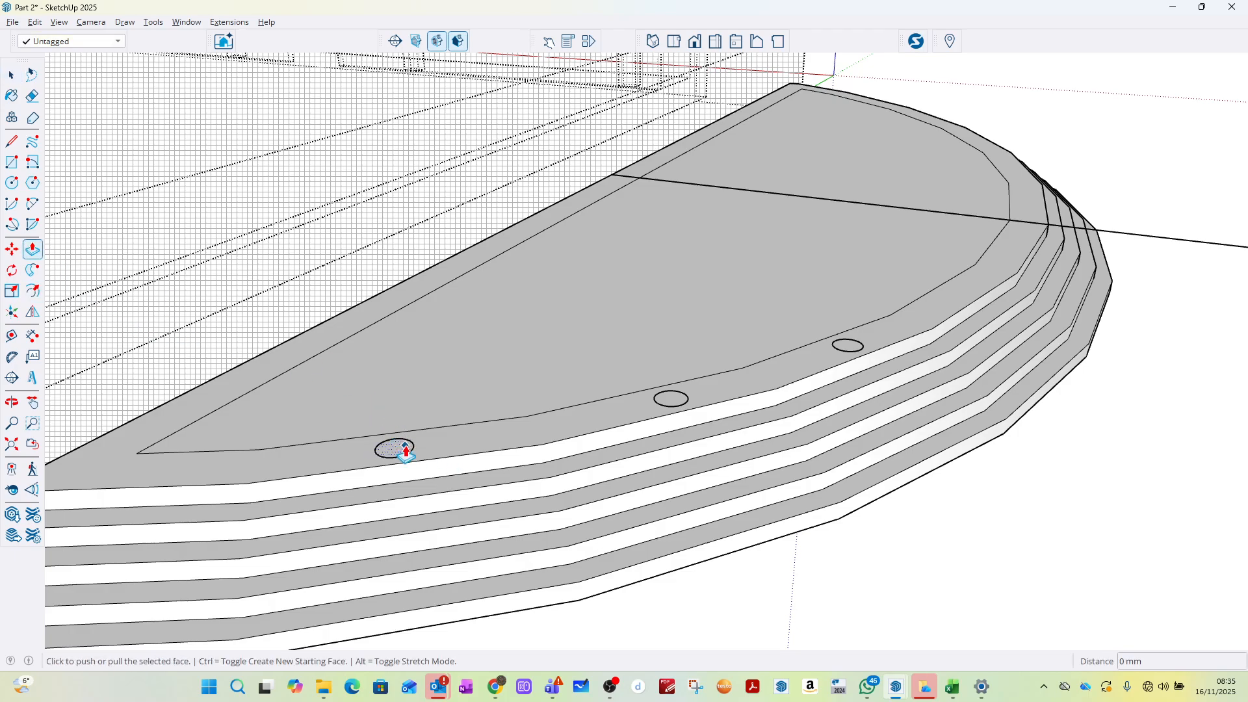
{"action": "left_click", "coordinate": [406, 450]}
{"action": "scroll", "coordinate": [429, 325], "scroll_direction": "down", "scroll_amount": 6}
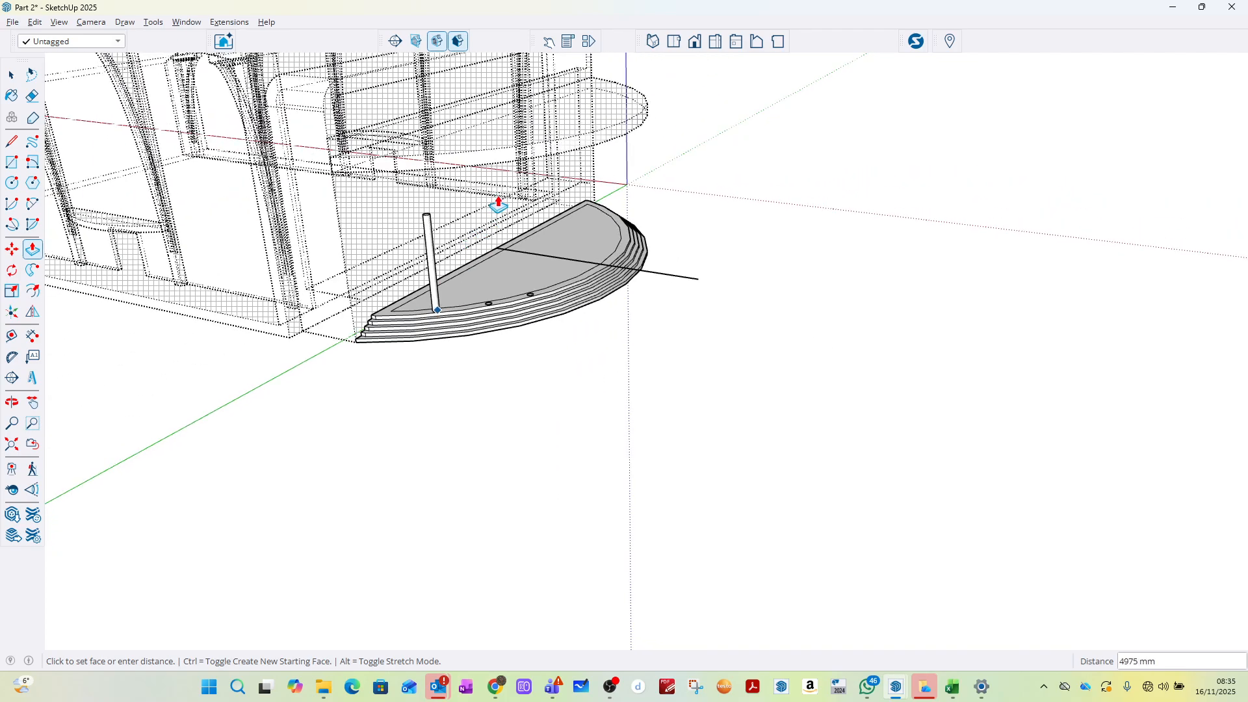
{"action": "left_click", "coordinate": [500, 170]}
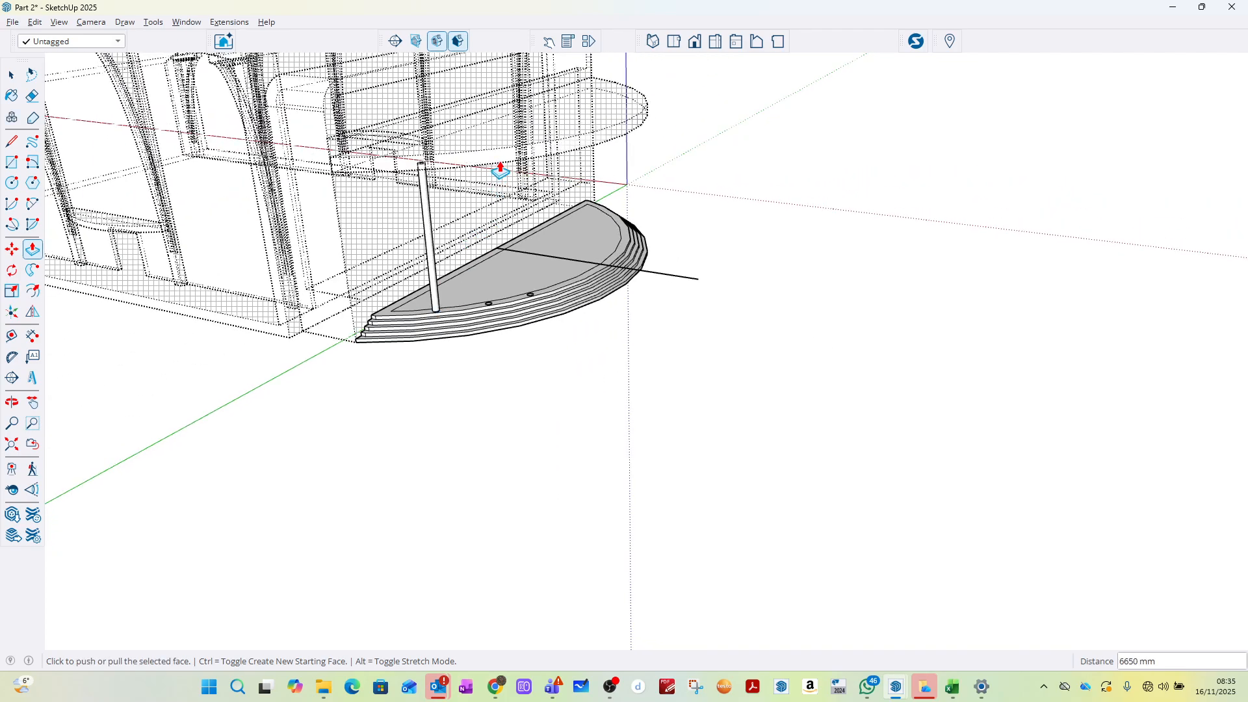
{"action": "left_click", "coordinate": [11, 75]}
{"action": "scroll", "coordinate": [494, 311], "scroll_direction": "up", "scroll_amount": 6}
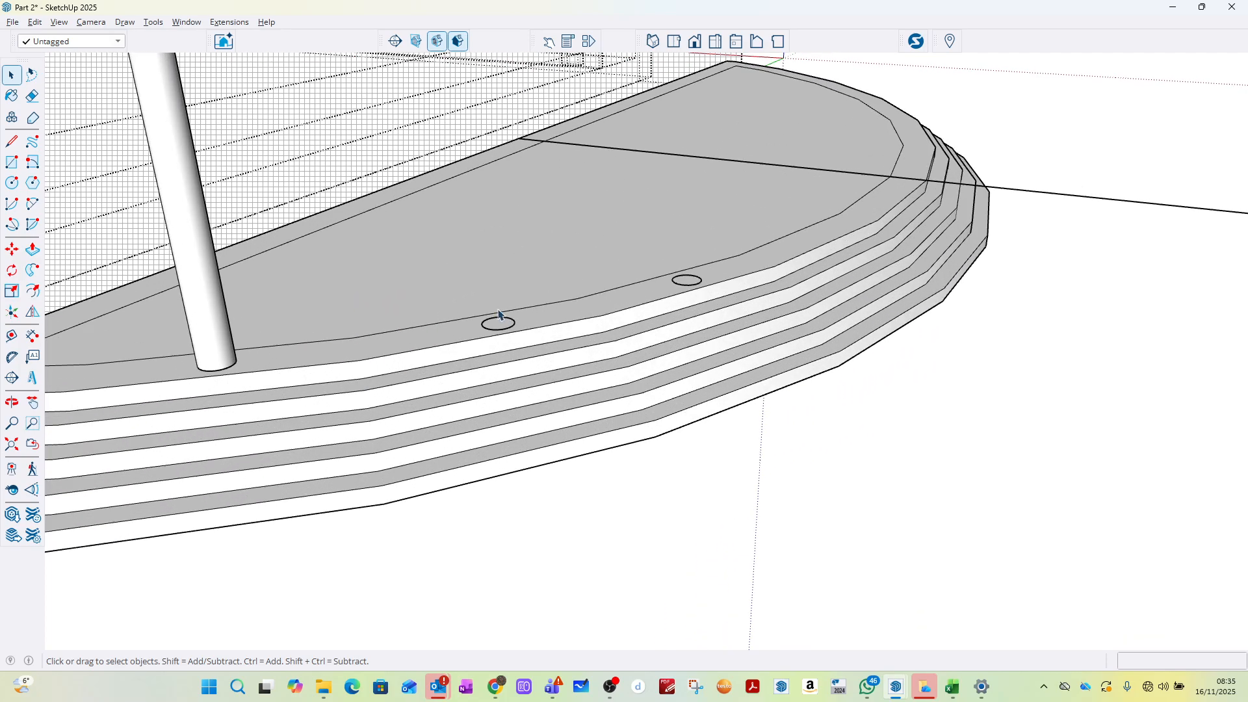
Step: Extrude the middle circle on the landing upward 6650 mm to form the second round column
{"action": "scroll", "coordinate": [498, 314], "scroll_direction": "up", "scroll_amount": 2}
{"action": "left_click", "coordinate": [32, 249]}
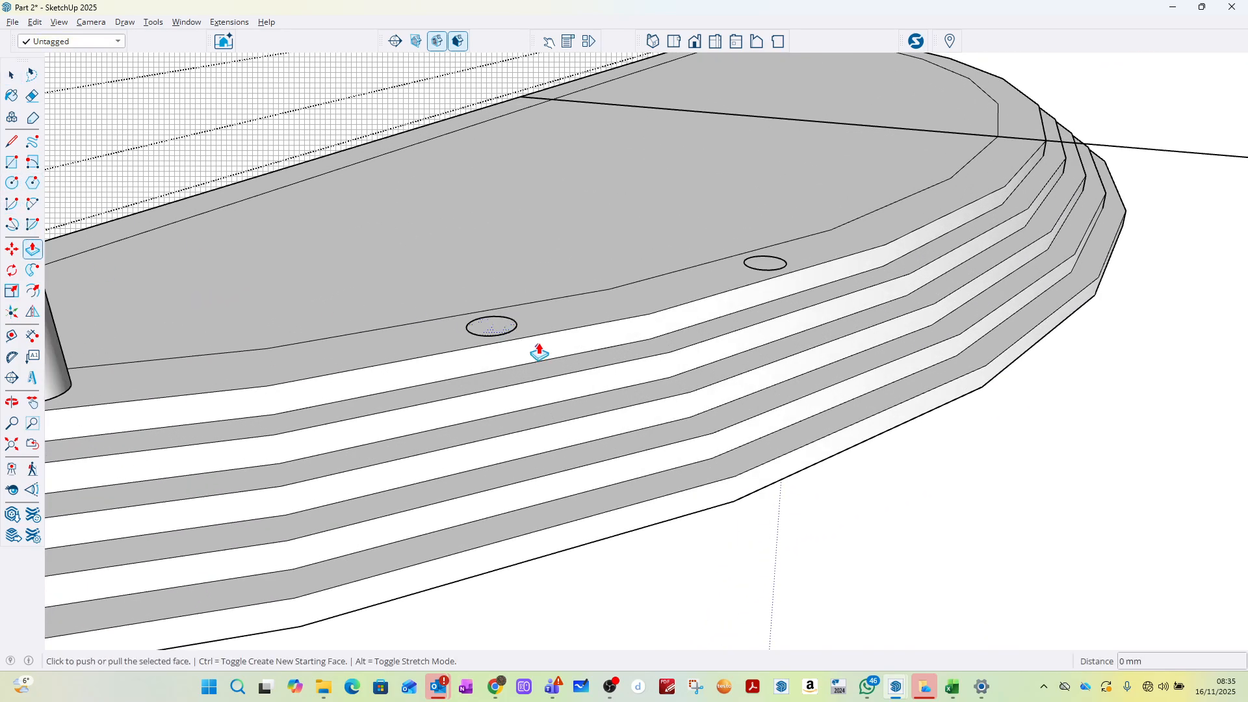
{"action": "left_click", "coordinate": [516, 334]}
{"action": "scroll", "coordinate": [529, 281], "scroll_direction": "down", "scroll_amount": 10}
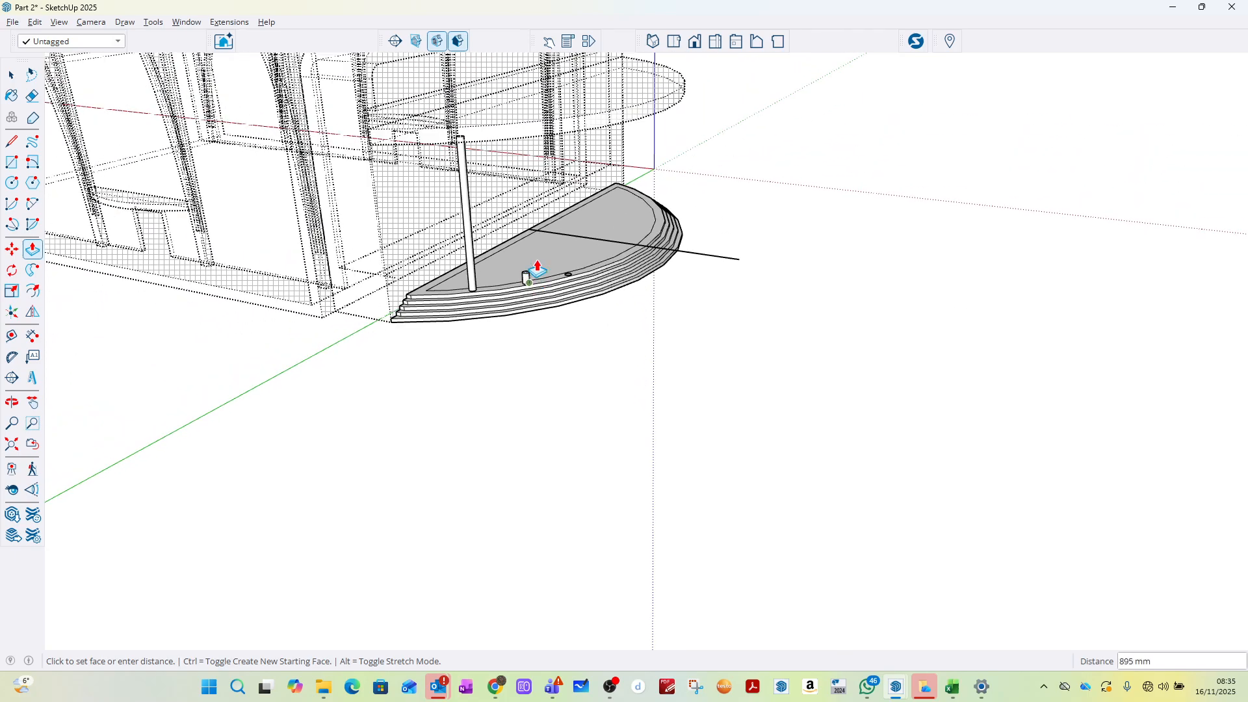
{"action": "left_click", "coordinate": [546, 138]}
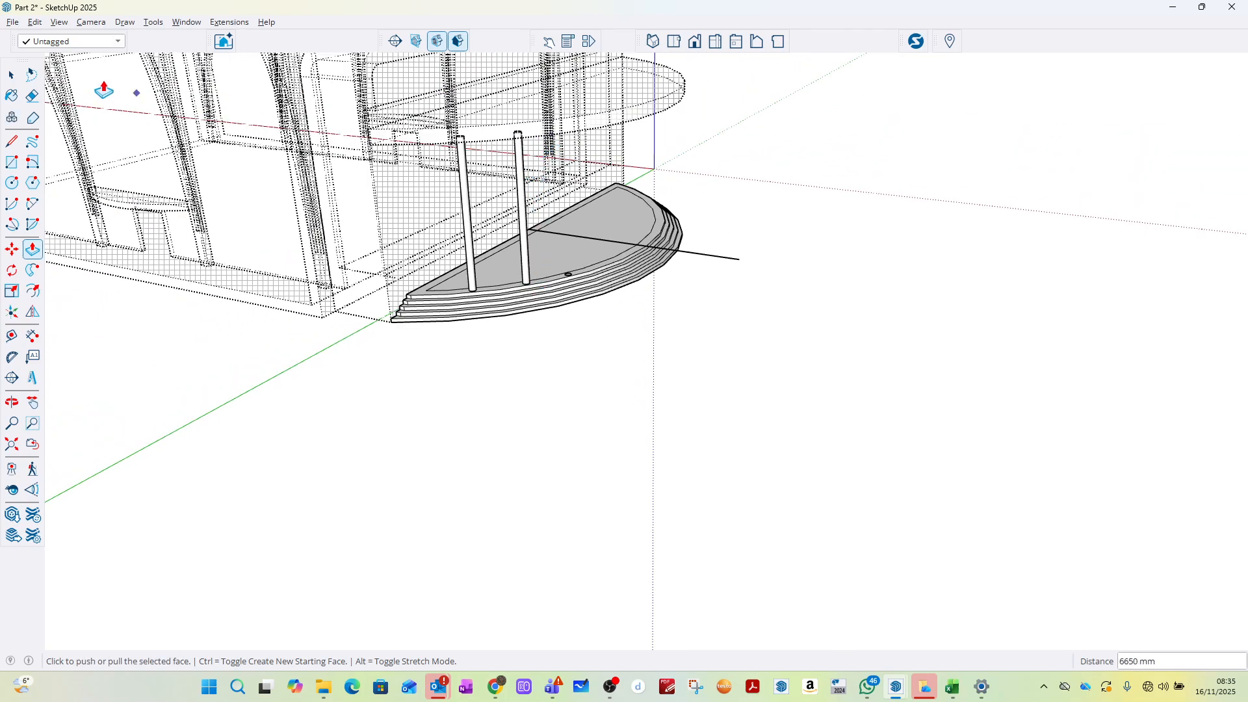
{"action": "left_click", "coordinate": [11, 75]}
Step: Extrude the remaining circle on the landing upward 6650 mm to form the third round column
{"action": "scroll", "coordinate": [567, 279], "scroll_direction": "up", "scroll_amount": 5}
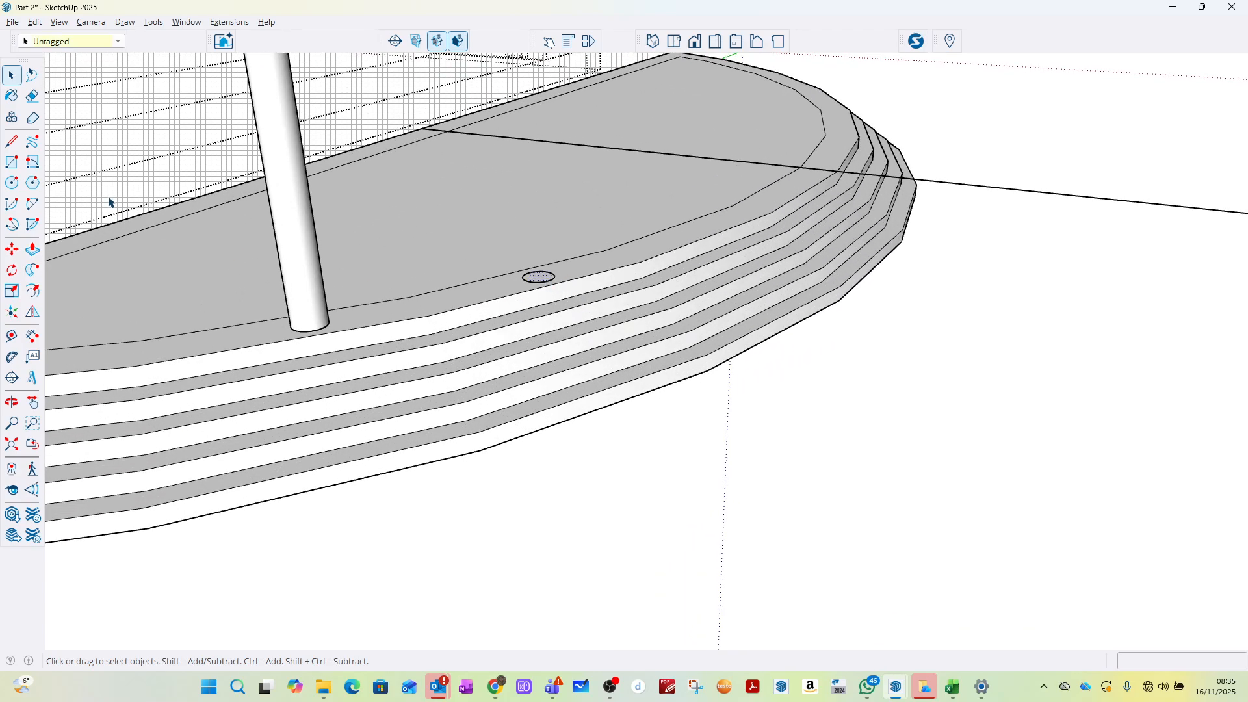
{"action": "key", "text": "p"}
{"action": "left_click", "coordinate": [544, 278]}
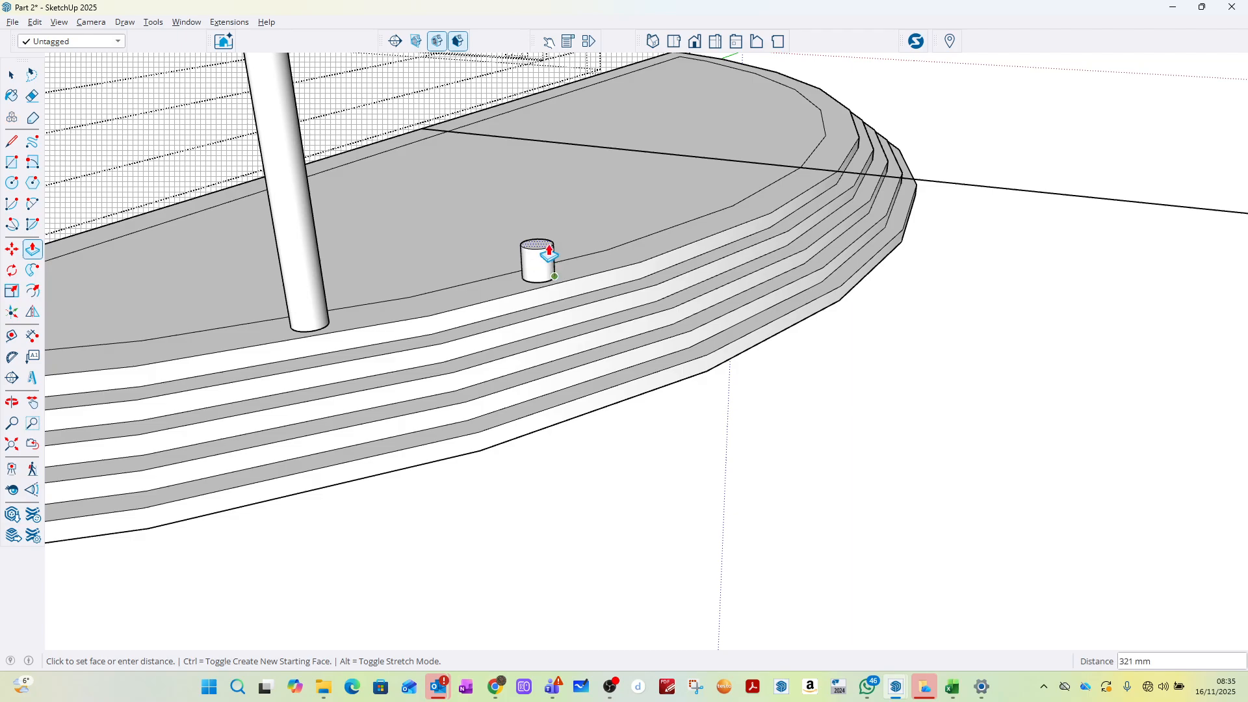
{"action": "scroll", "coordinate": [549, 255], "scroll_direction": "down", "scroll_amount": 10}
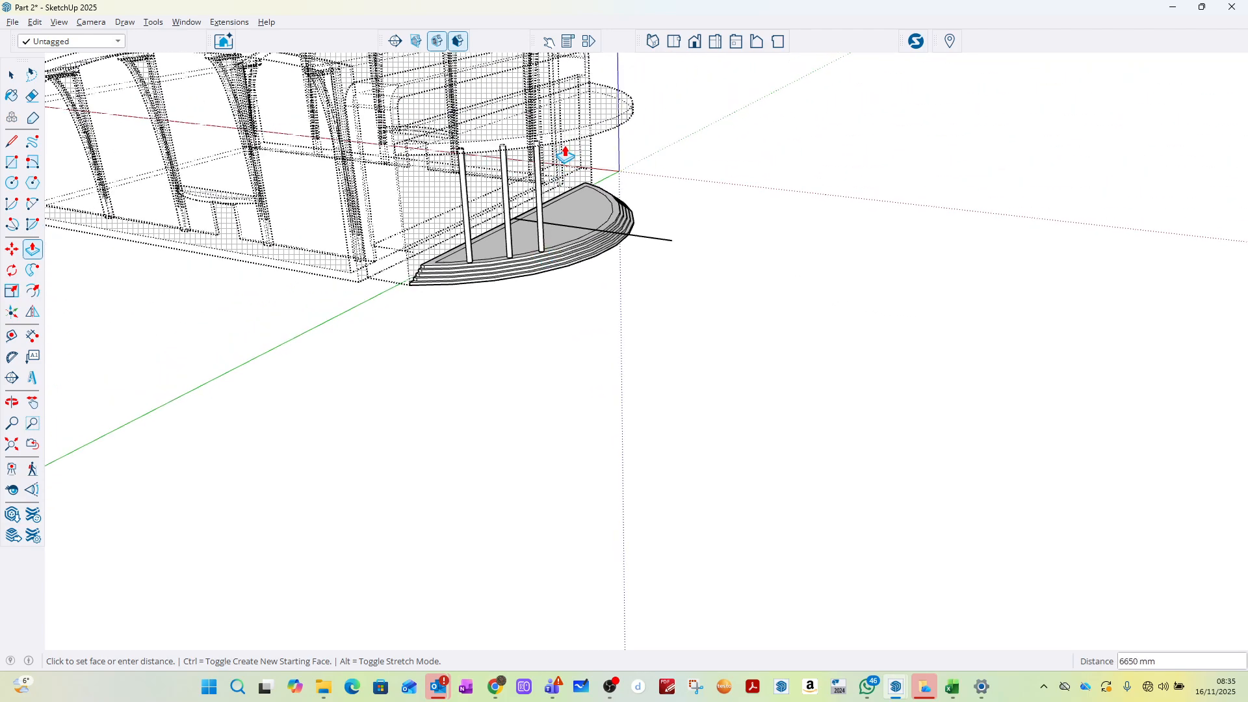
{"action": "left_click", "coordinate": [565, 155]}
{"action": "key", "text": "space"}
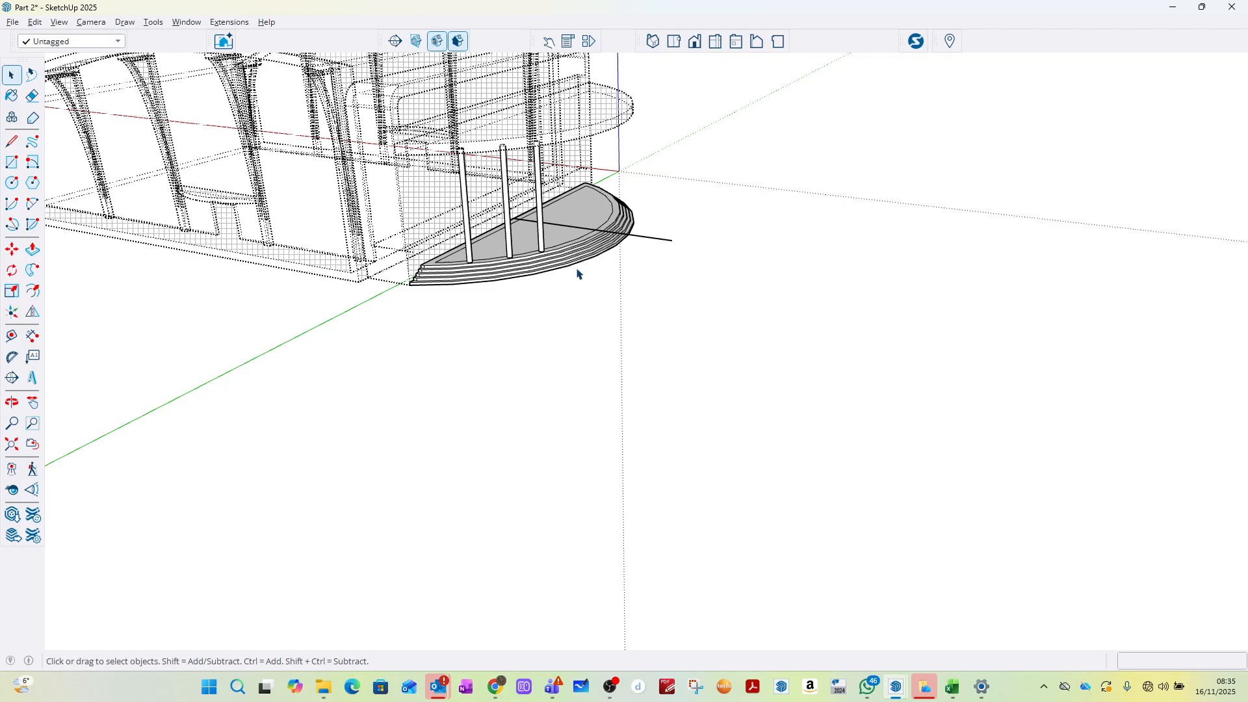
Step: Turn off the display of hidden objects and view the steps and columns from the curved front
{"action": "left_click", "coordinate": [63, 22]}
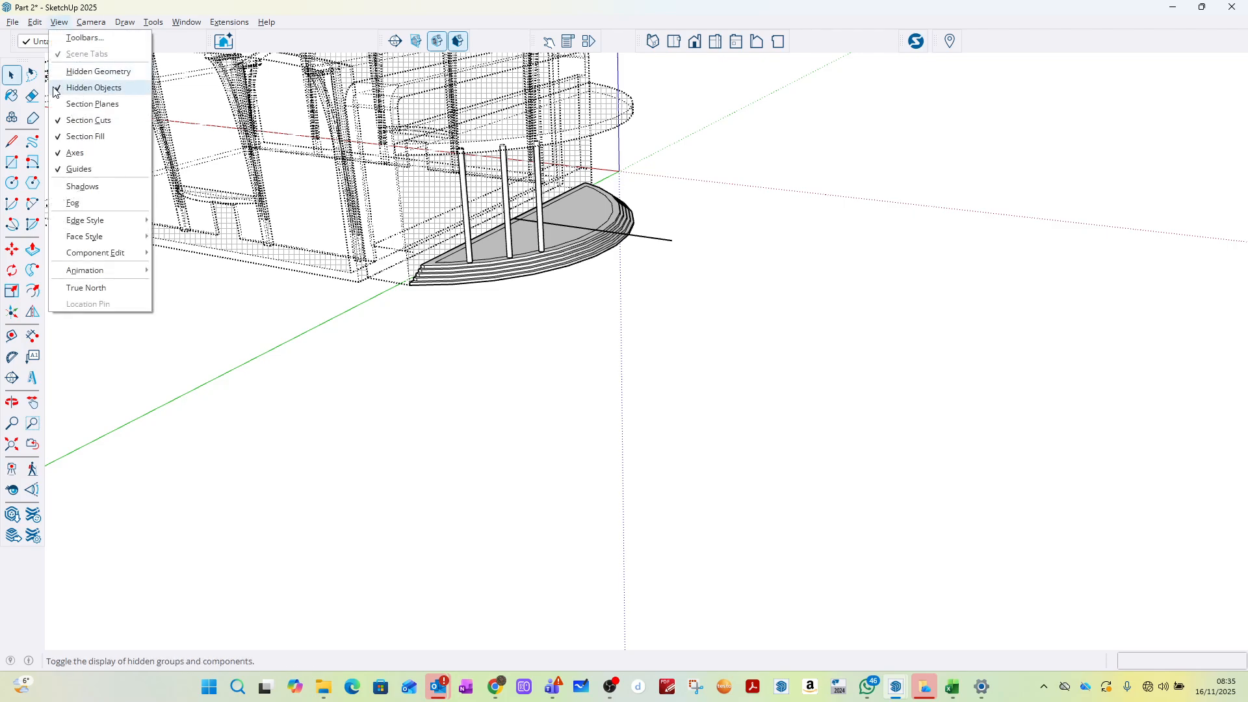
{"action": "left_click", "coordinate": [65, 90]}
{"action": "middle_click_drag", "start_coordinate": [666, 218], "coordinate": [693, 106]}
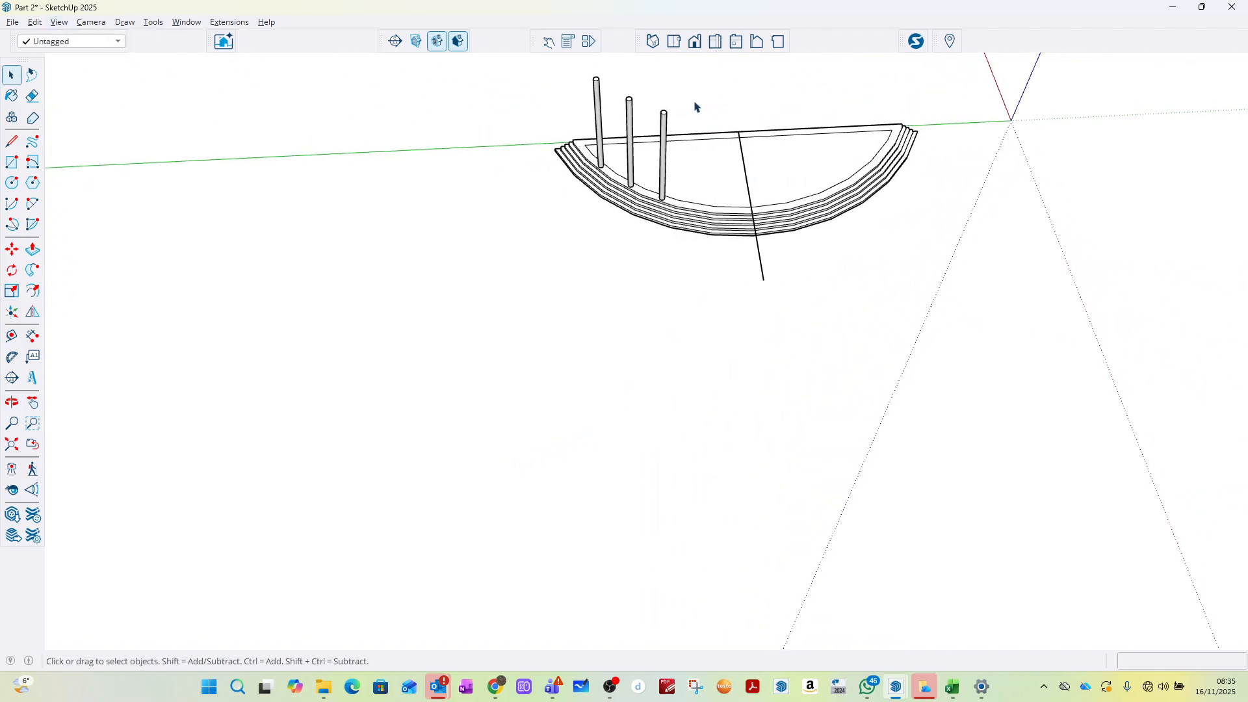
Step: Select the three round columns completely and make them one group
{"action": "scroll", "coordinate": [689, 108], "scroll_direction": "up", "scroll_amount": 3}
{"action": "scroll", "coordinate": [650, 146], "scroll_direction": "down", "scroll_amount": 3}
{"action": "left_click_drag", "start_coordinate": [624, 218], "coordinate": [714, 349]}
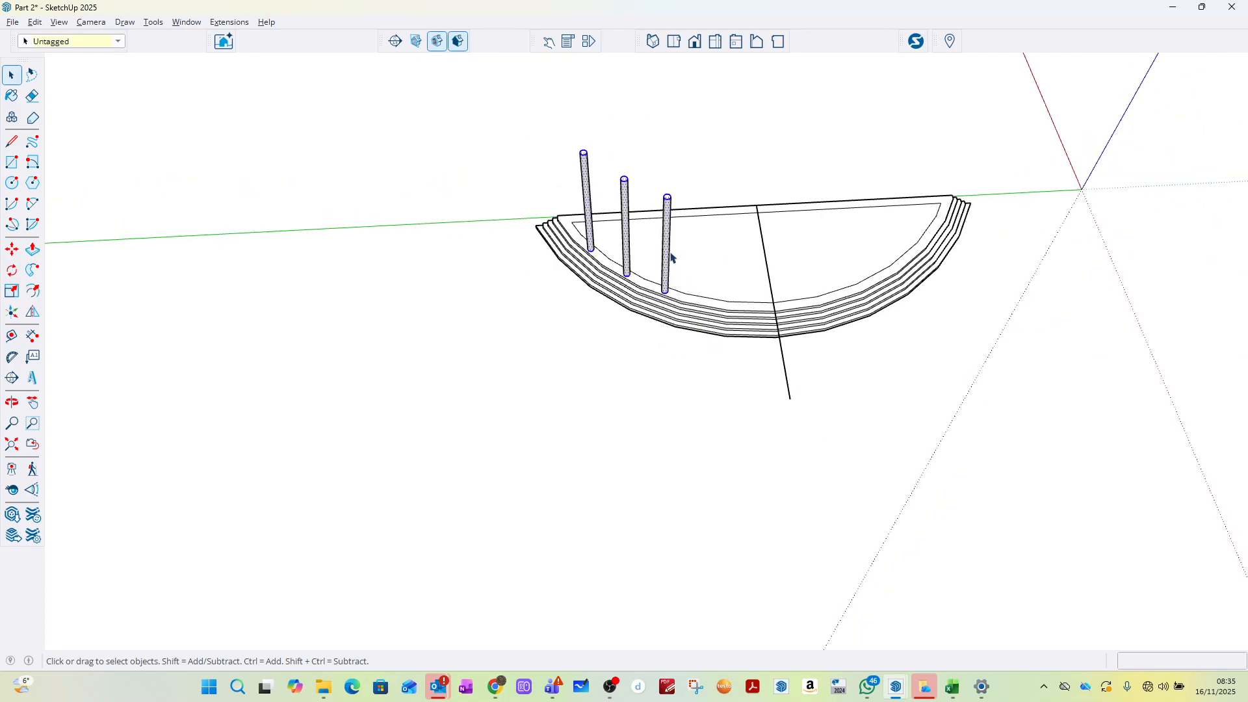
{"action": "right_click", "coordinate": [669, 216]}
{"action": "left_click", "coordinate": [733, 333]}
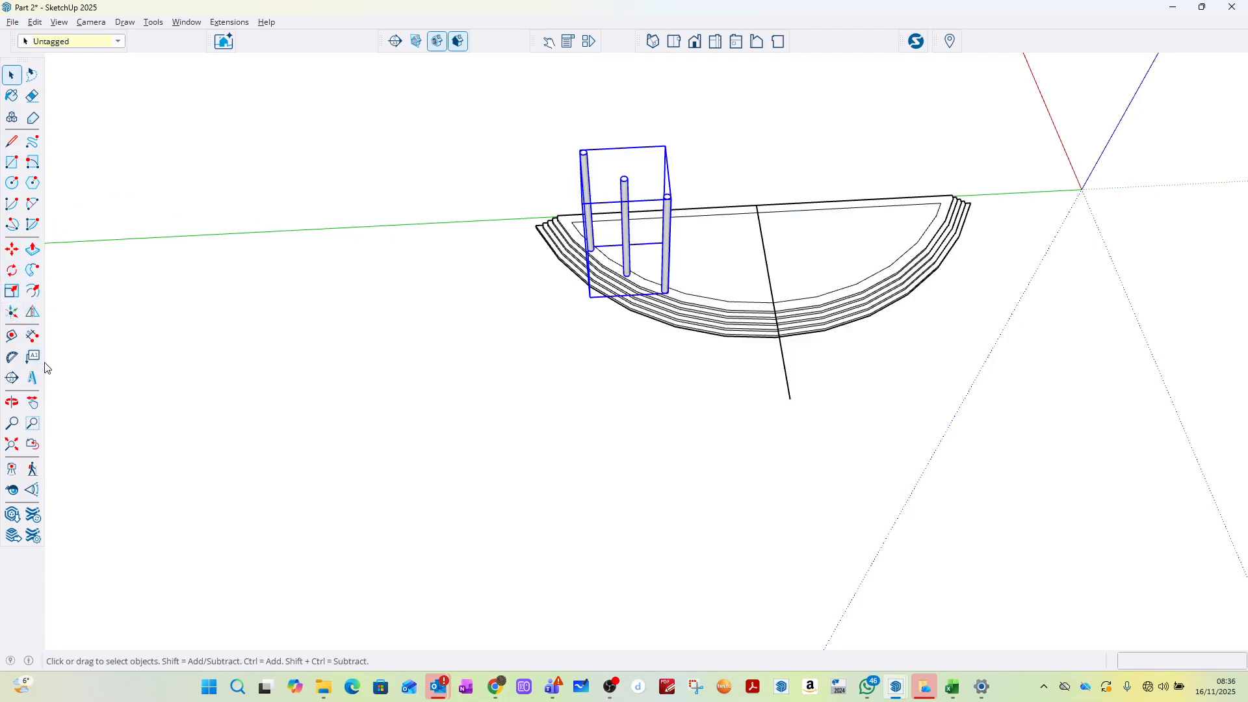
Step: Mirror a copy of the column group along the green axis about the steps' centre line onto the other half of the landing
{"action": "left_click", "coordinate": [33, 313]}
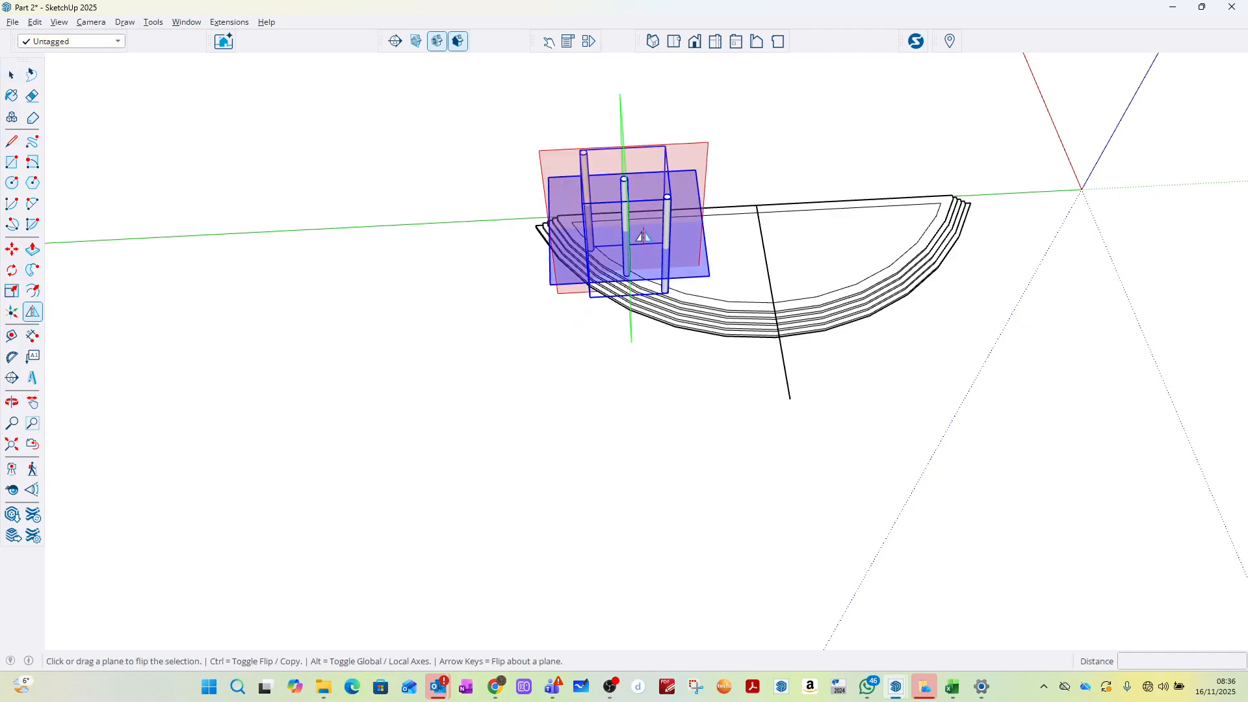
{"action": "middle_click_drag", "start_coordinate": [640, 237], "coordinate": [718, 251]}
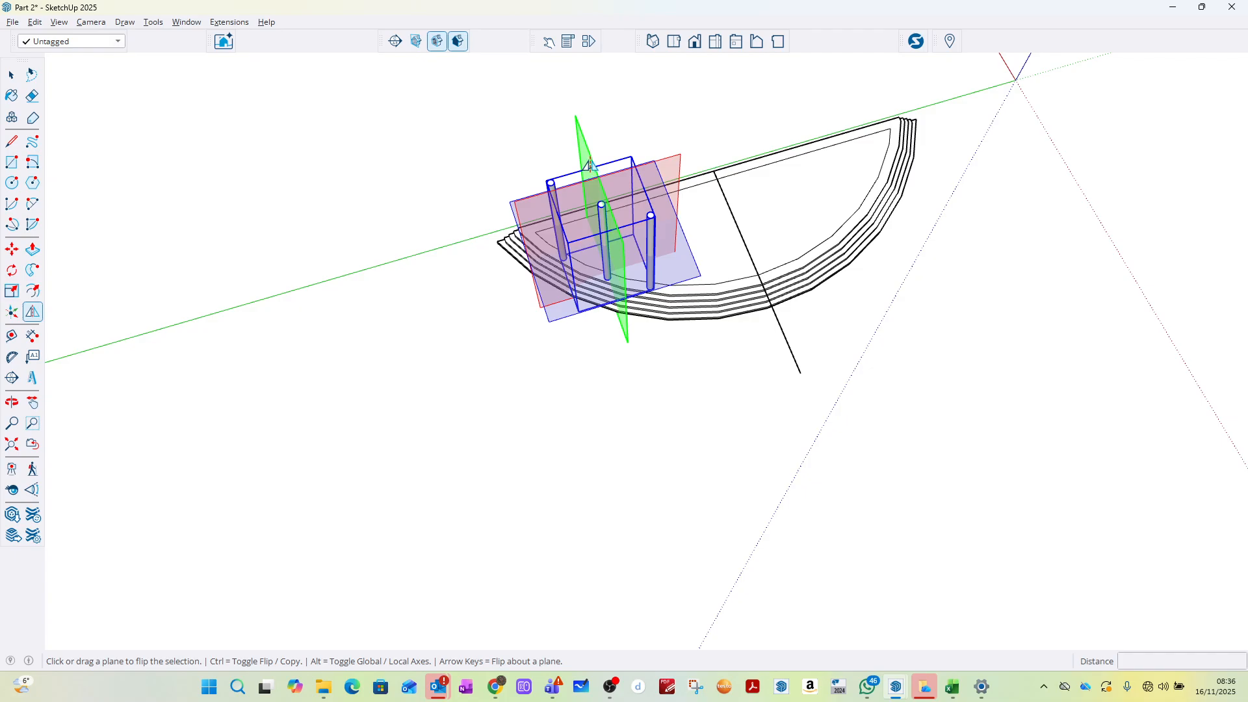
{"action": "scroll", "coordinate": [589, 165], "scroll_direction": "up", "scroll_amount": 3}
{"action": "left_click_drag", "start_coordinate": [586, 172], "coordinate": [947, 502]}
{"action": "key", "text": "ctrl"}
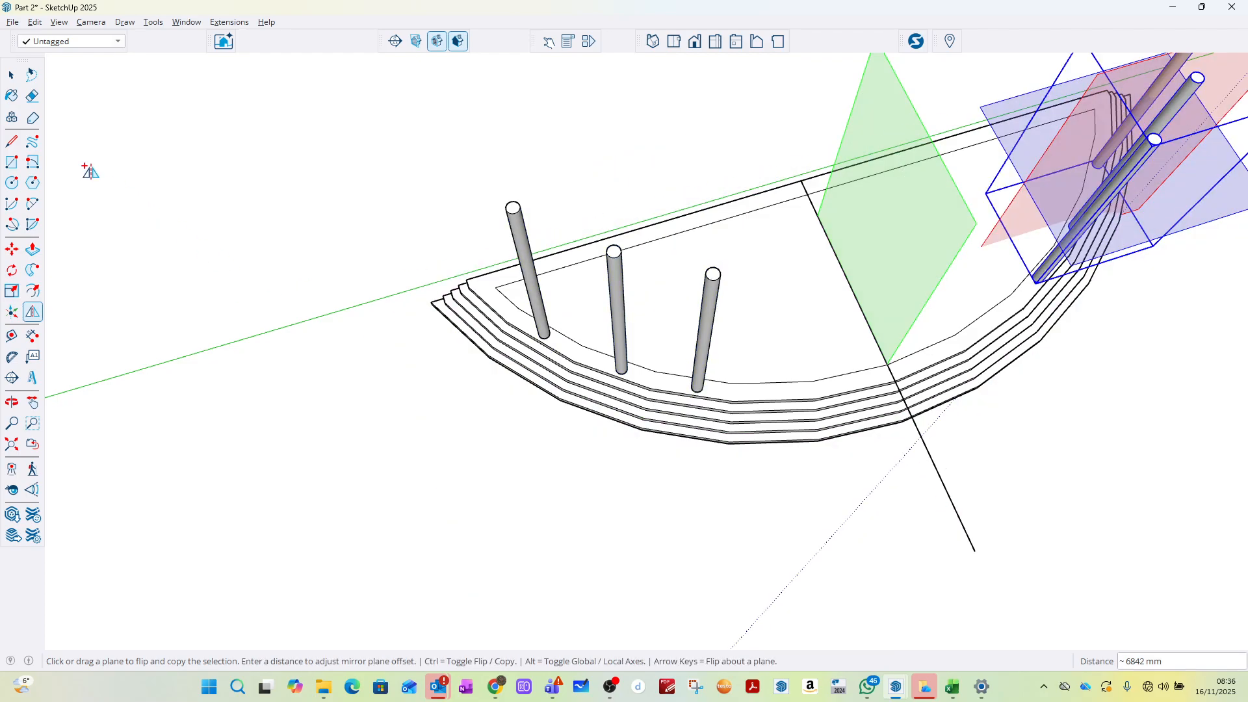
{"action": "left_click", "coordinate": [11, 76]}
{"action": "left_click", "coordinate": [578, 130]}
{"action": "scroll", "coordinate": [612, 294], "scroll_direction": "down", "scroll_amount": 3}
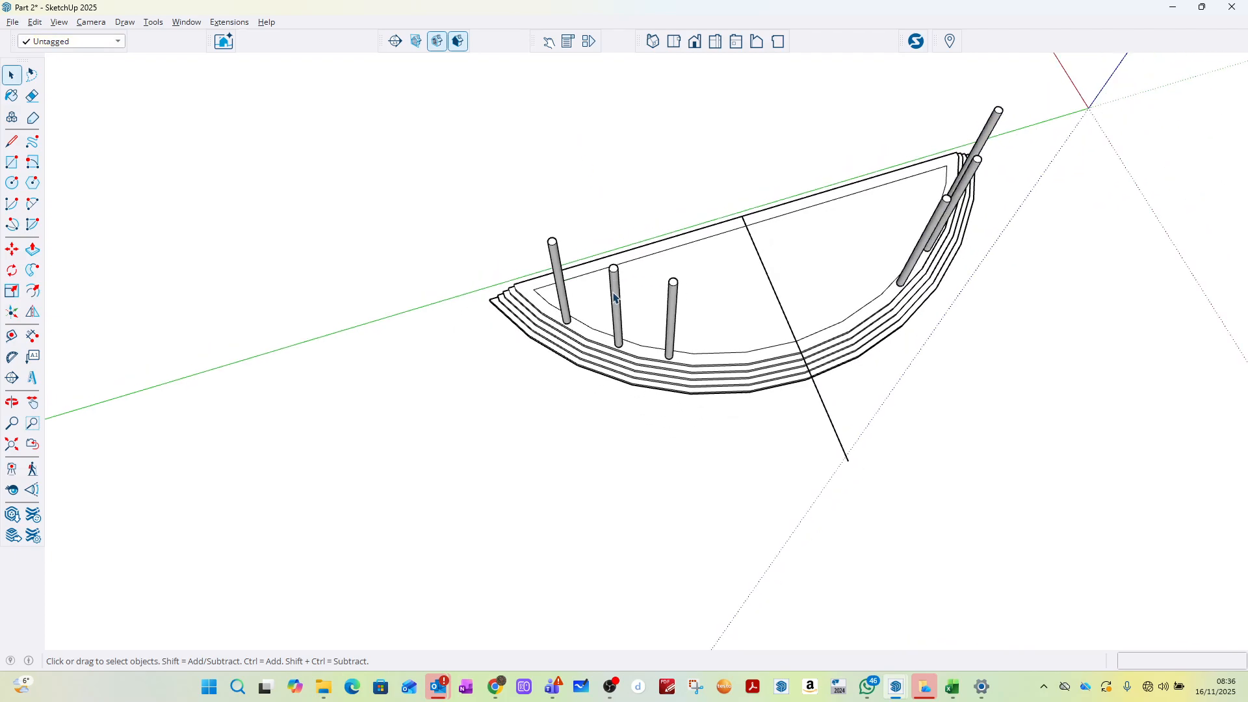
Step: Delete the straight centre guide line crossing the landing and the steps
{"action": "middle_click_drag", "start_coordinate": [615, 297], "coordinate": [702, 169]}
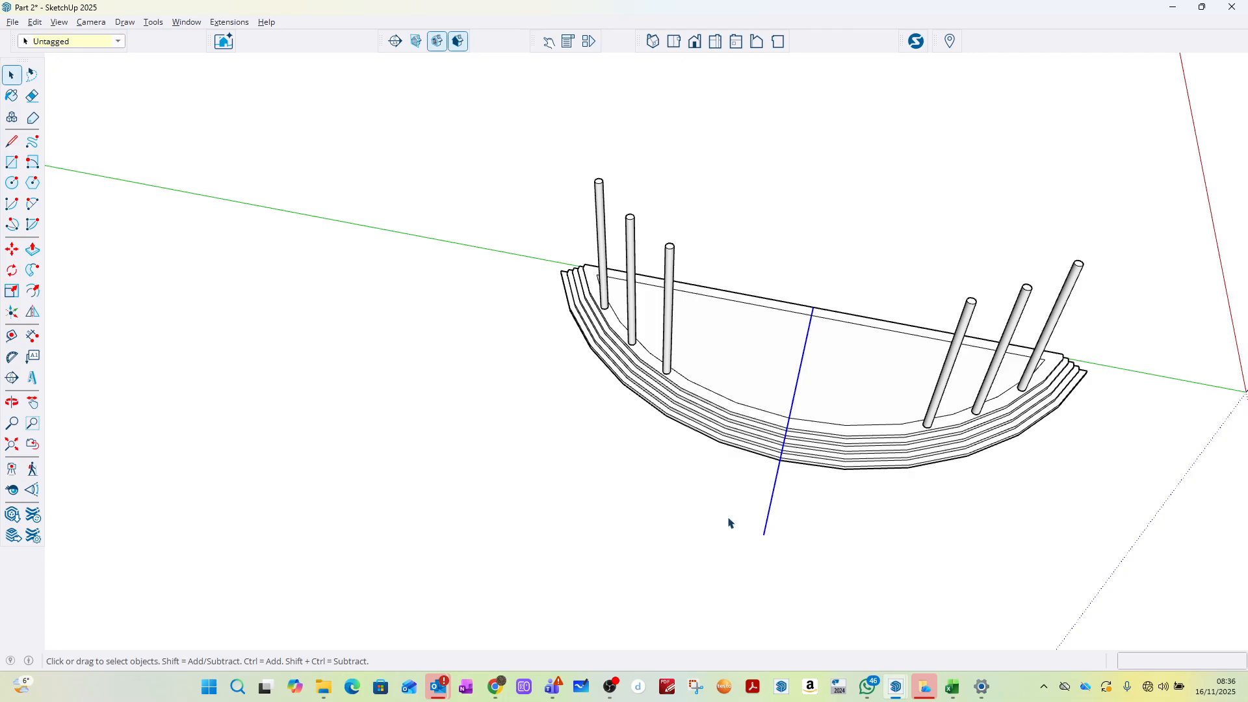
{"action": "middle_click_drag", "start_coordinate": [598, 272], "coordinate": [1026, 229]}
{"action": "key", "text": "space"}
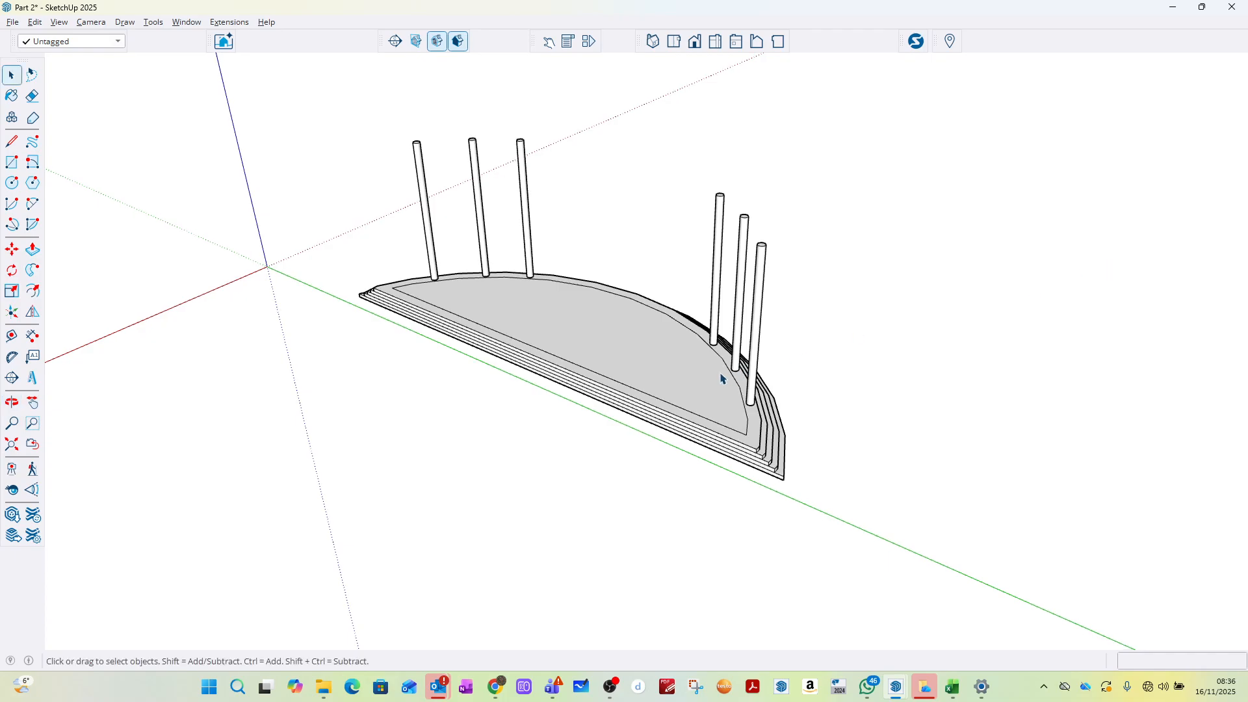
Step: Inside the steps group, raise the inner landing face 170 mm and extend its straight back side 500 mm flush with the steps below
{"action": "left_click", "coordinate": [664, 362]}
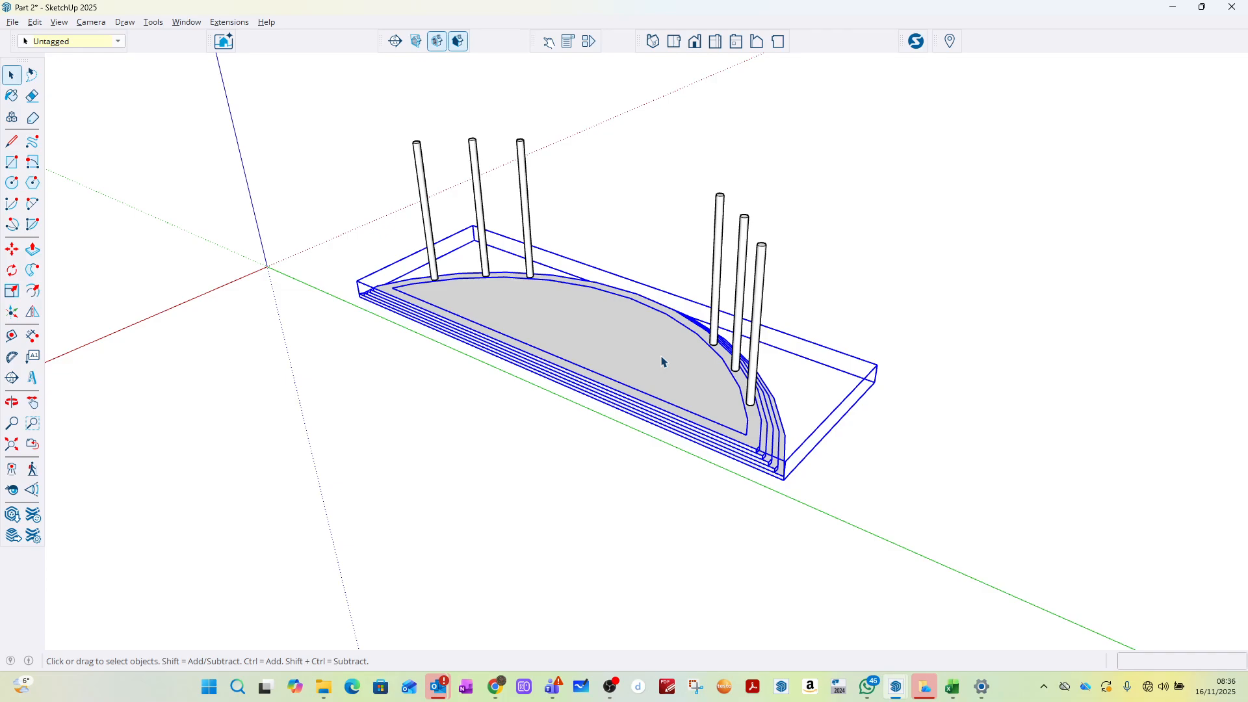
{"action": "double_click", "coordinate": [624, 350]}
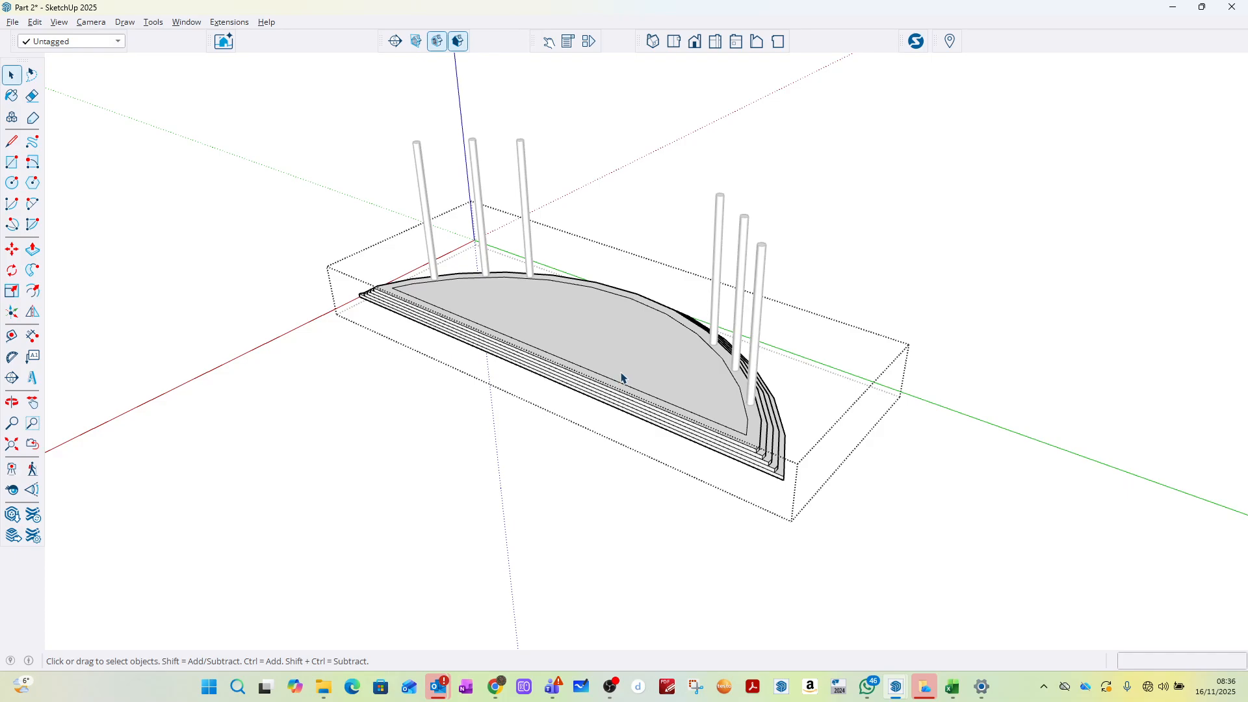
{"action": "left_click", "coordinate": [635, 357]}
{"action": "scroll", "coordinate": [740, 388], "scroll_direction": "up", "scroll_amount": 3}
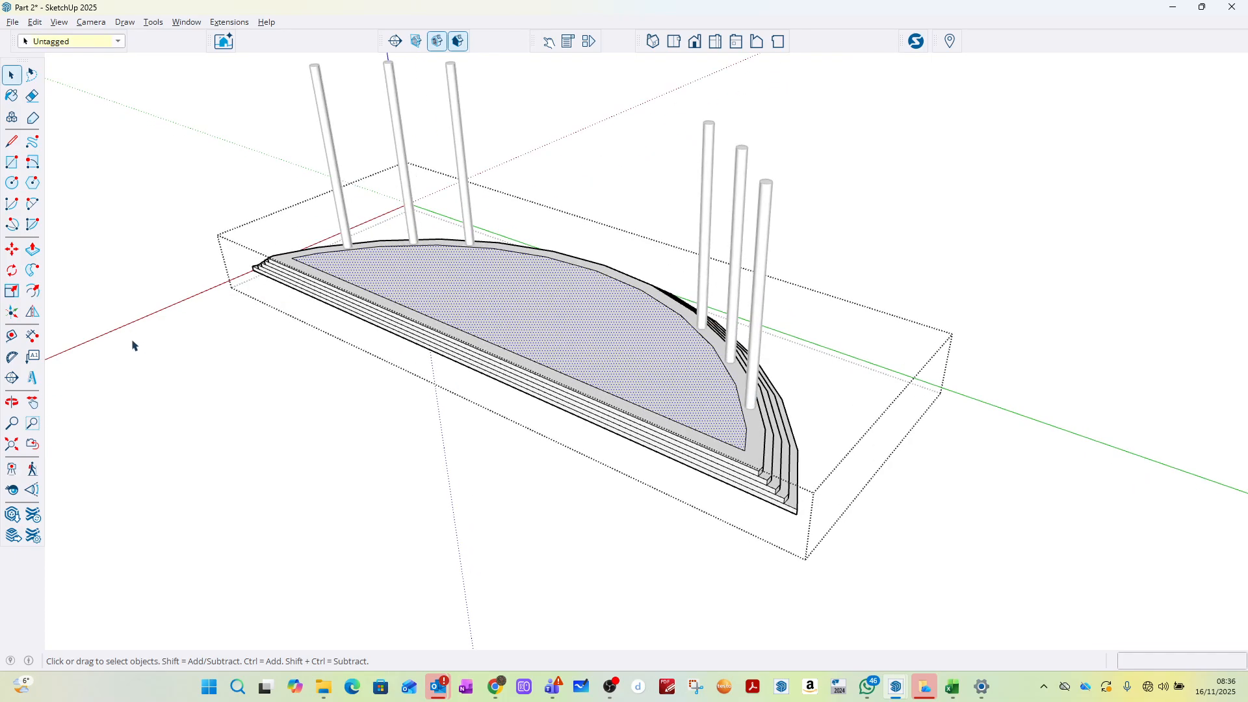
{"action": "left_click", "coordinate": [32, 249]}
{"action": "left_click", "coordinate": [627, 361]}
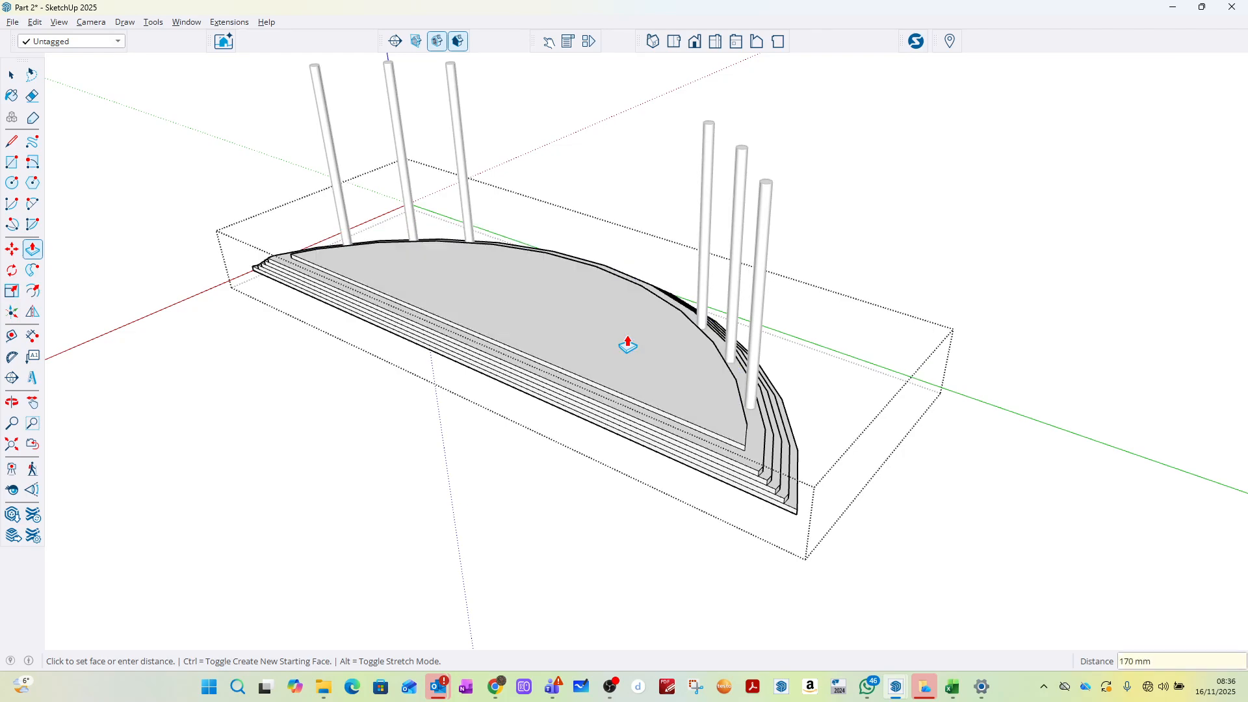
{"action": "scroll", "coordinate": [740, 430], "scroll_direction": "up", "scroll_amount": 5}
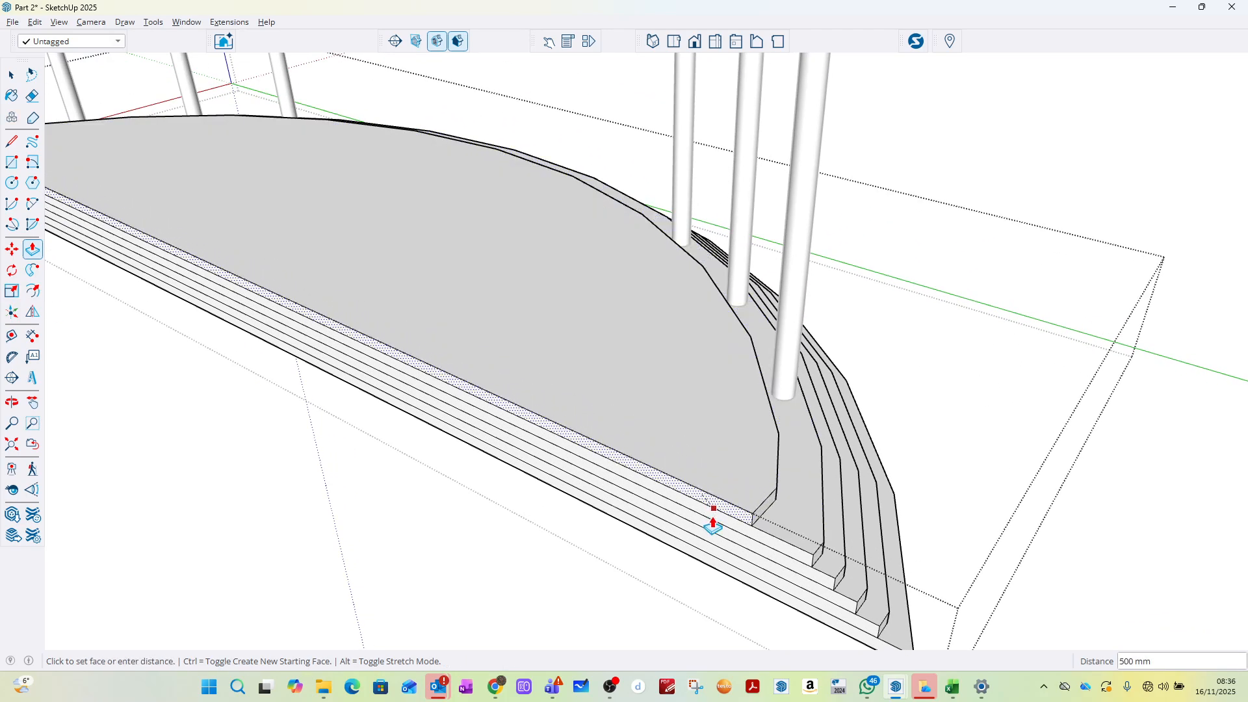
{"action": "left_click", "coordinate": [710, 518]}
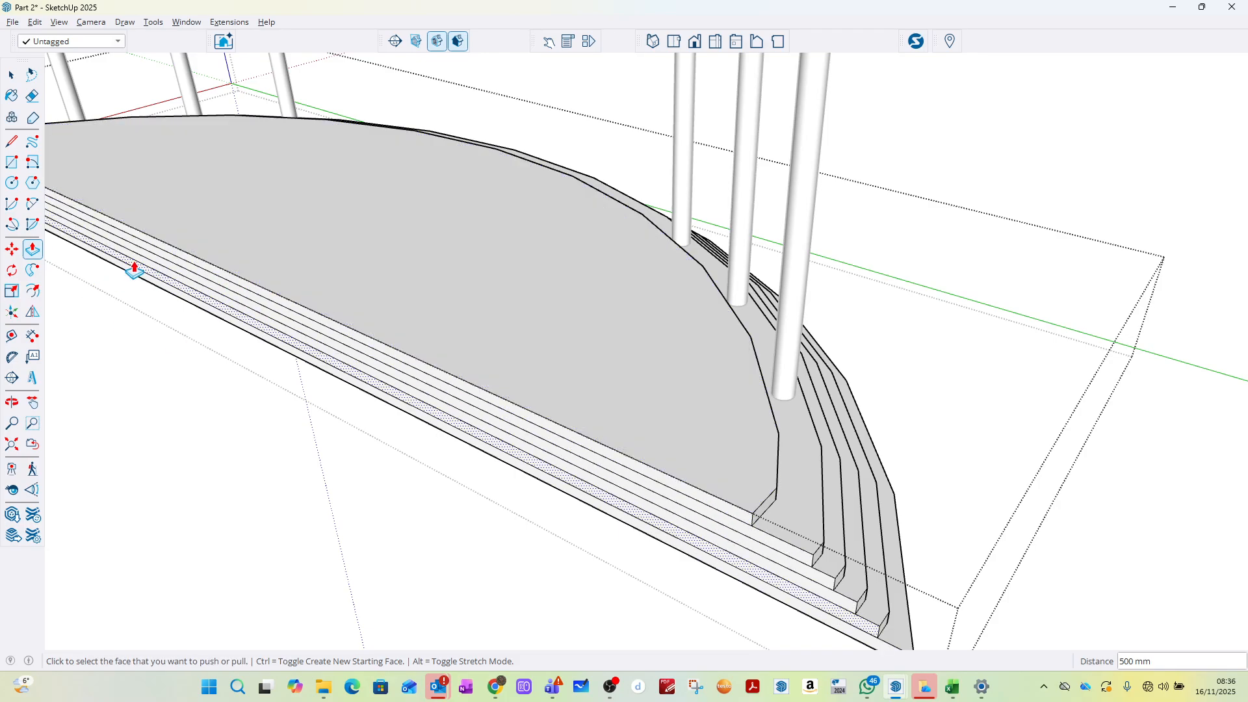
Step: Offset the outline of the raised top face 230 mm inward
{"action": "left_click", "coordinate": [33, 291]}
{"action": "left_click", "coordinate": [652, 464]}
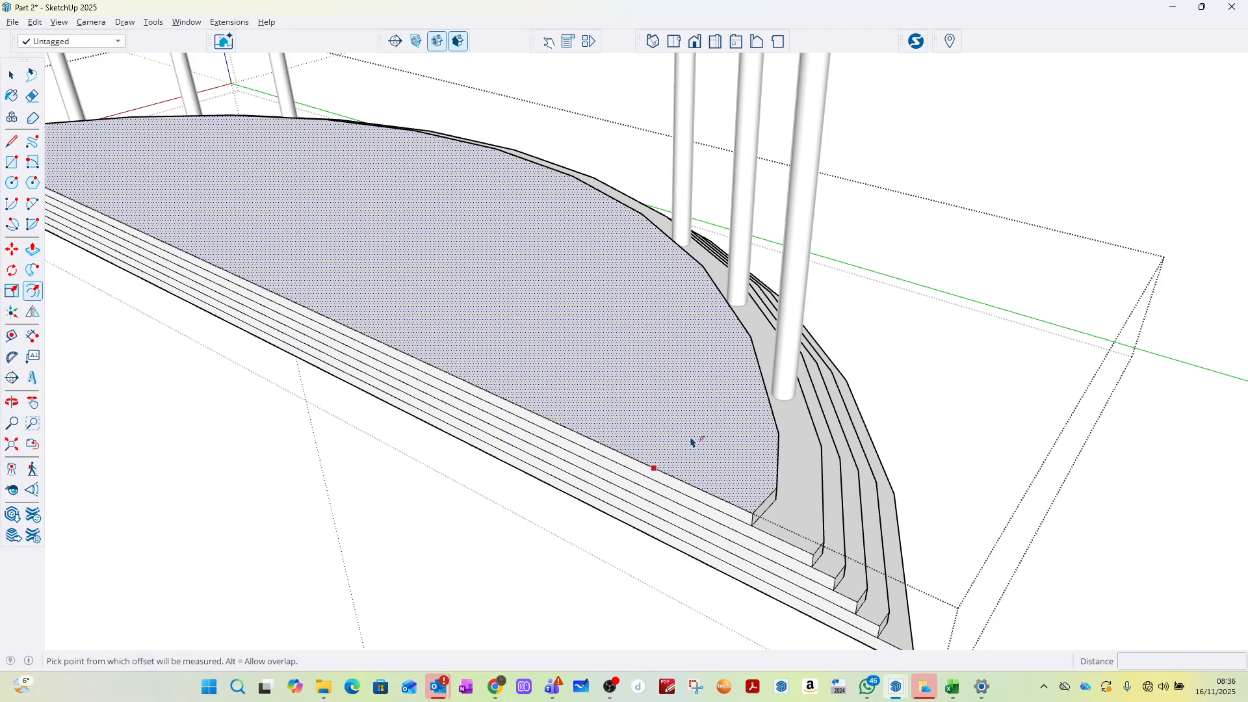
{"action": "type", "text": "230"}
{"action": "key", "text": "Return"}
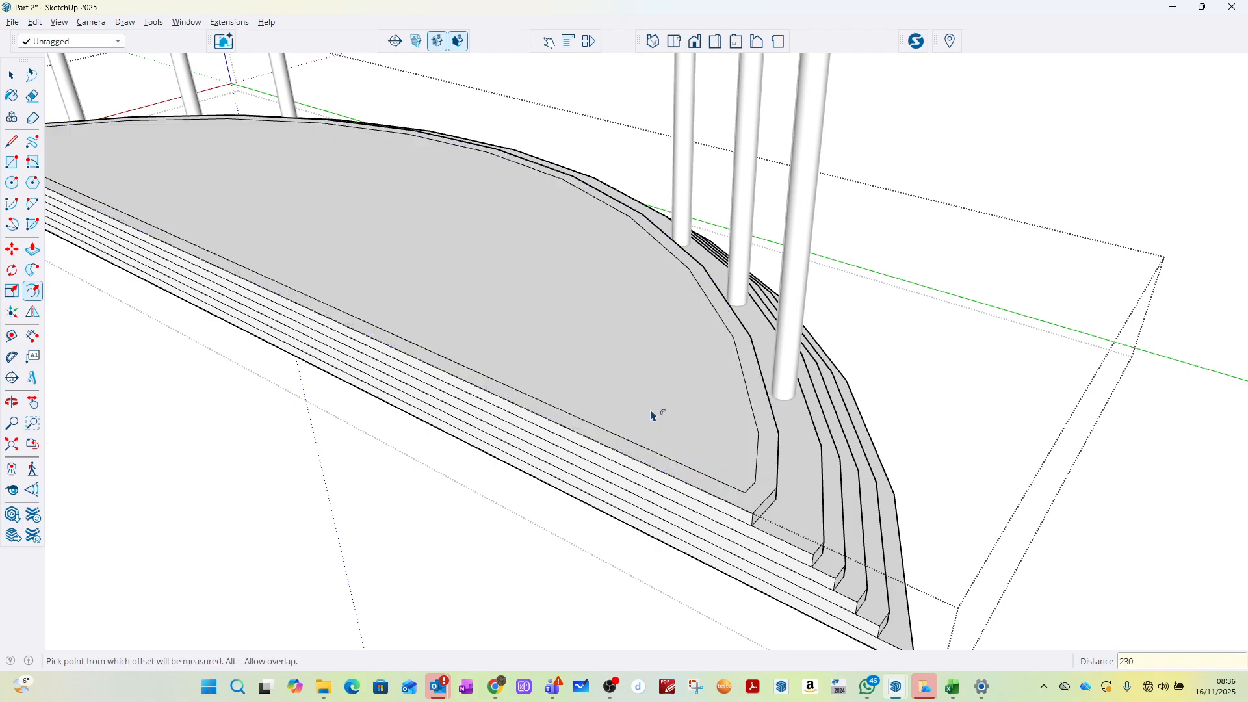
Step: Raise the inner offset face 170 mm as another step and extend its straight back side 230 mm flush with the steps below
{"action": "left_click", "coordinate": [33, 249]}
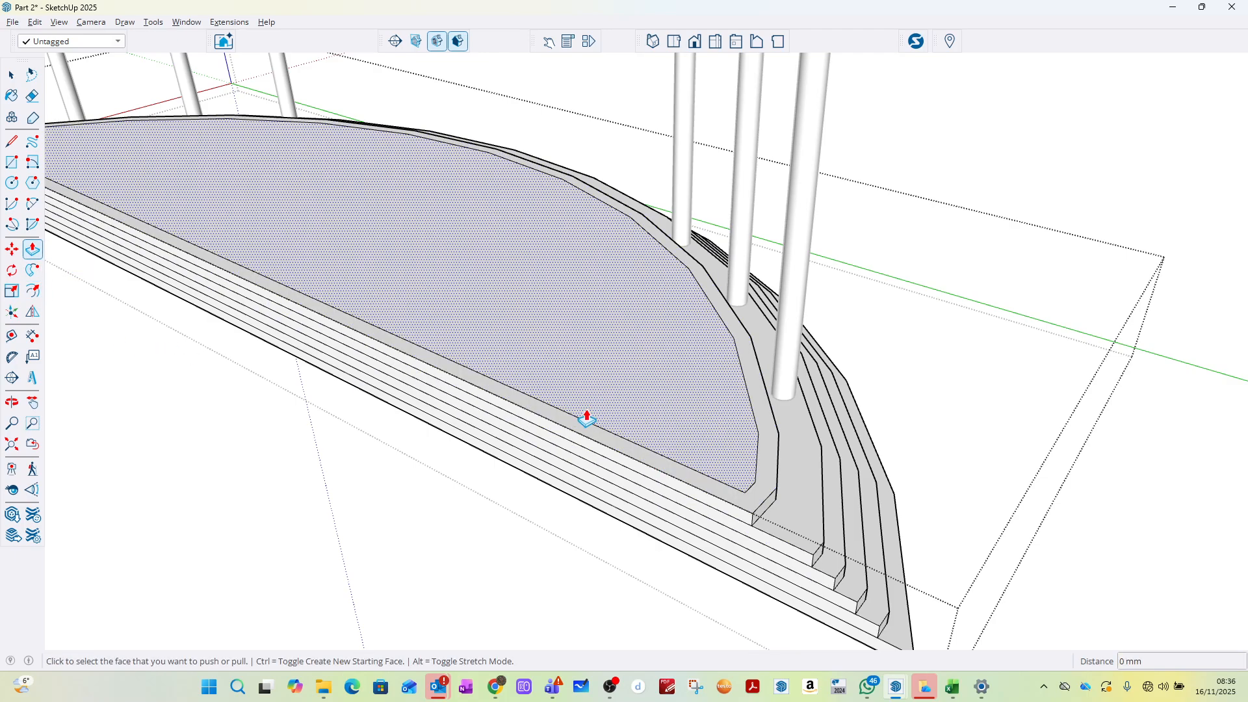
{"action": "left_click", "coordinate": [624, 417]}
{"action": "type", "text": "1"}
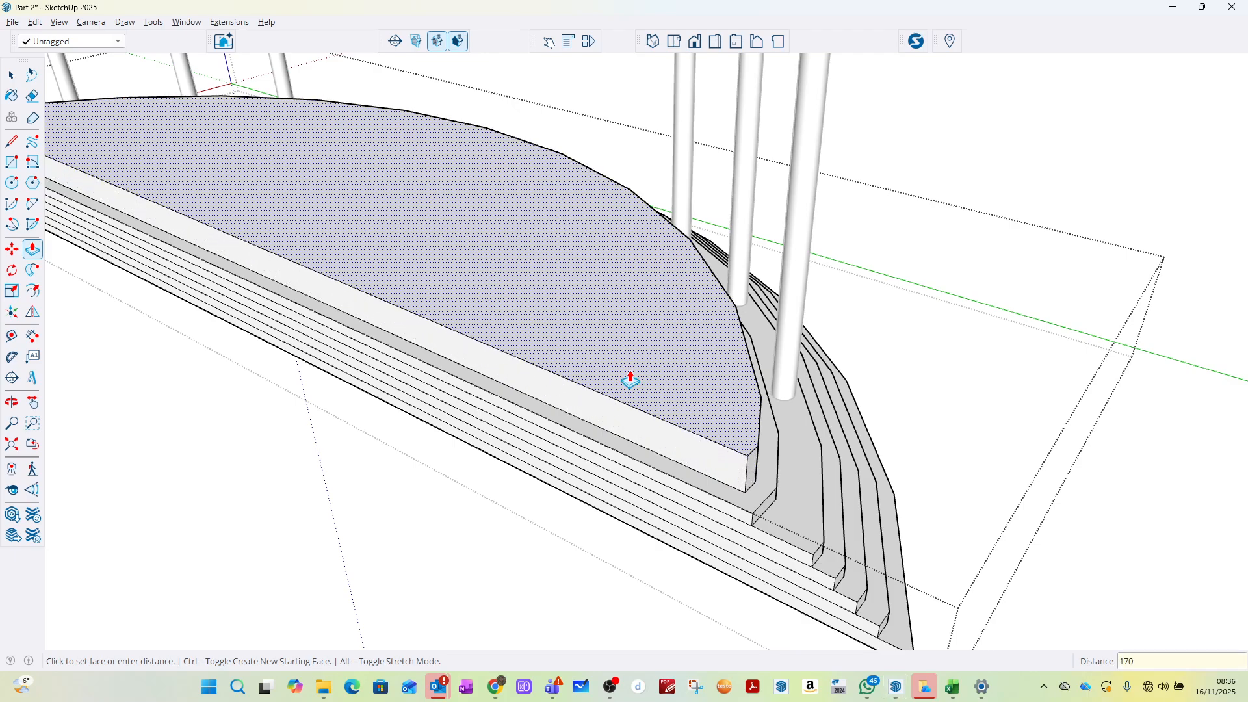
{"action": "type", "text": "70"}
{"action": "key", "text": "Return"}
{"action": "left_click", "coordinate": [672, 466]}
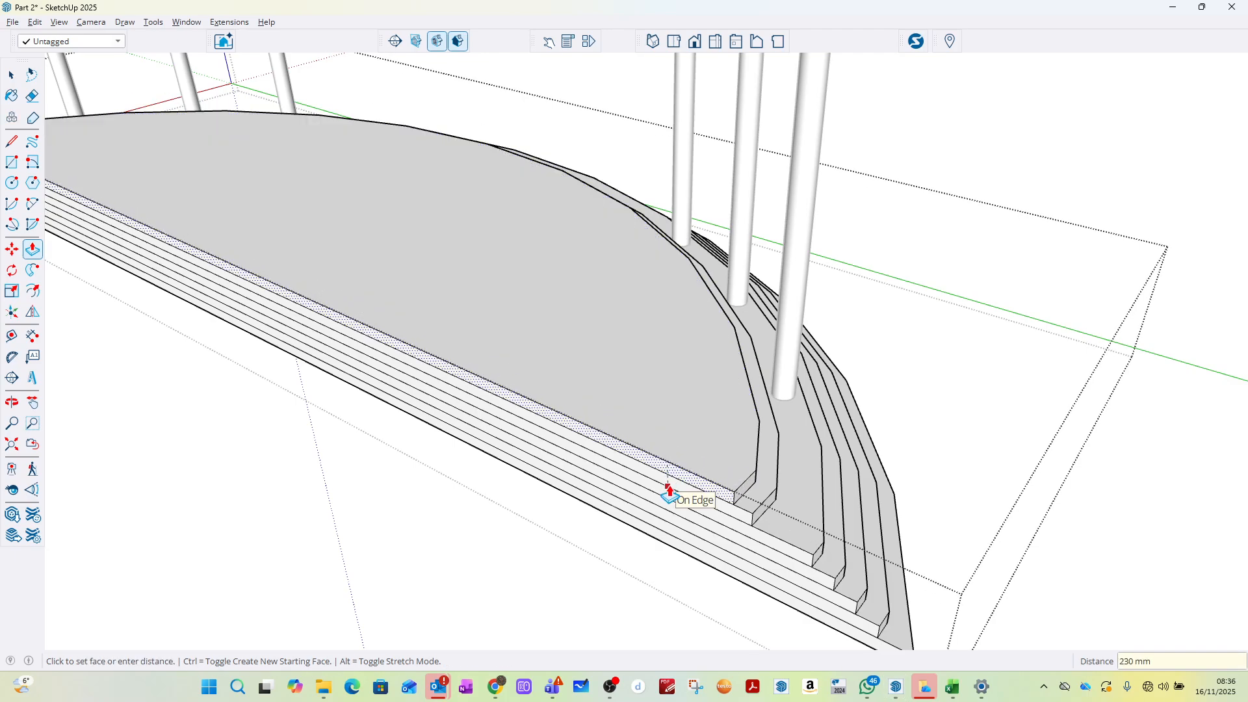
{"action": "left_click", "coordinate": [669, 494]}
Step: Offset the outline of the new uppermost face 230 mm inward
{"action": "left_click", "coordinate": [32, 290]}
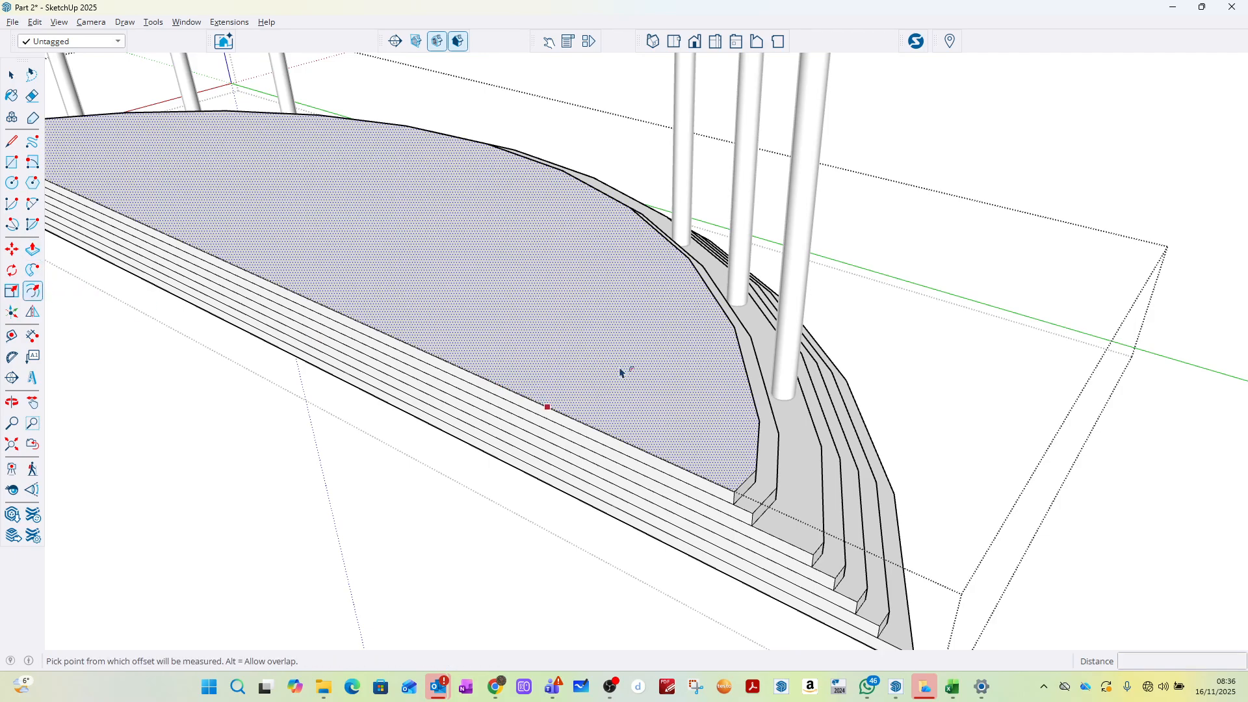
{"action": "left_click", "coordinate": [621, 373]}
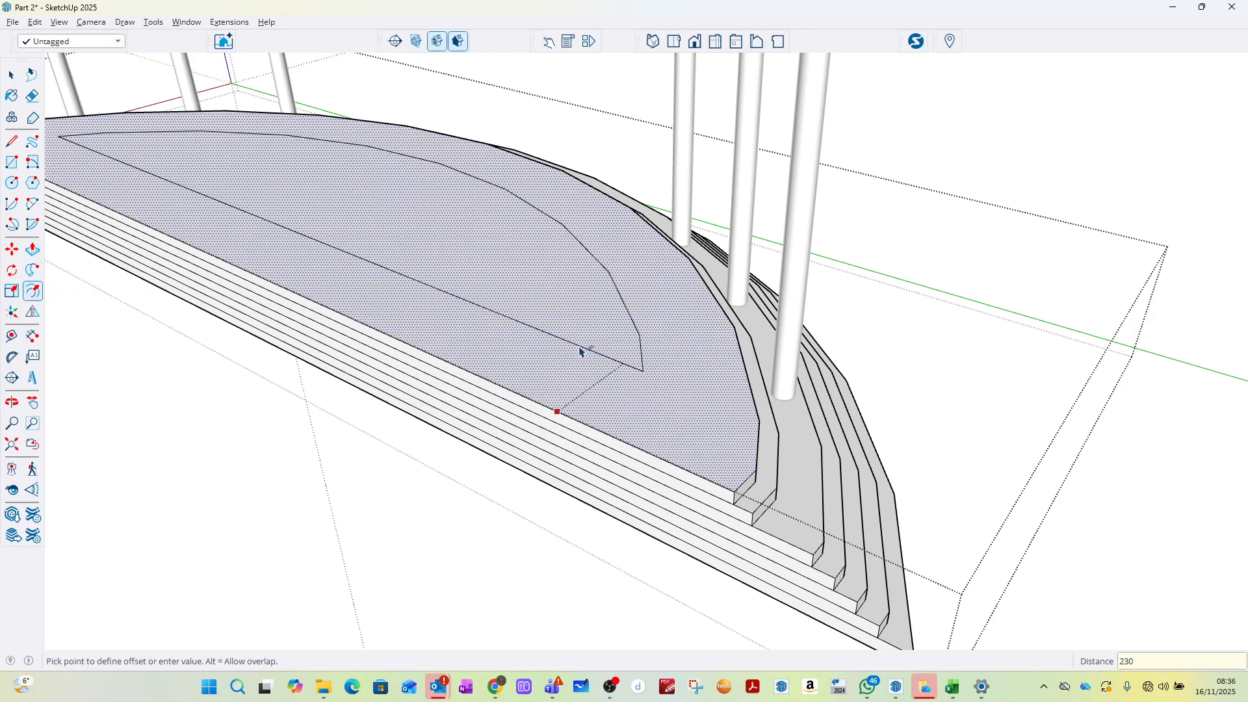
{"action": "key", "text": "Return"}
Step: Raise the newly offset inner face 170 mm and pull its straight back side 230 mm out, flush with the lower steps
{"action": "left_click", "coordinate": [33, 253]}
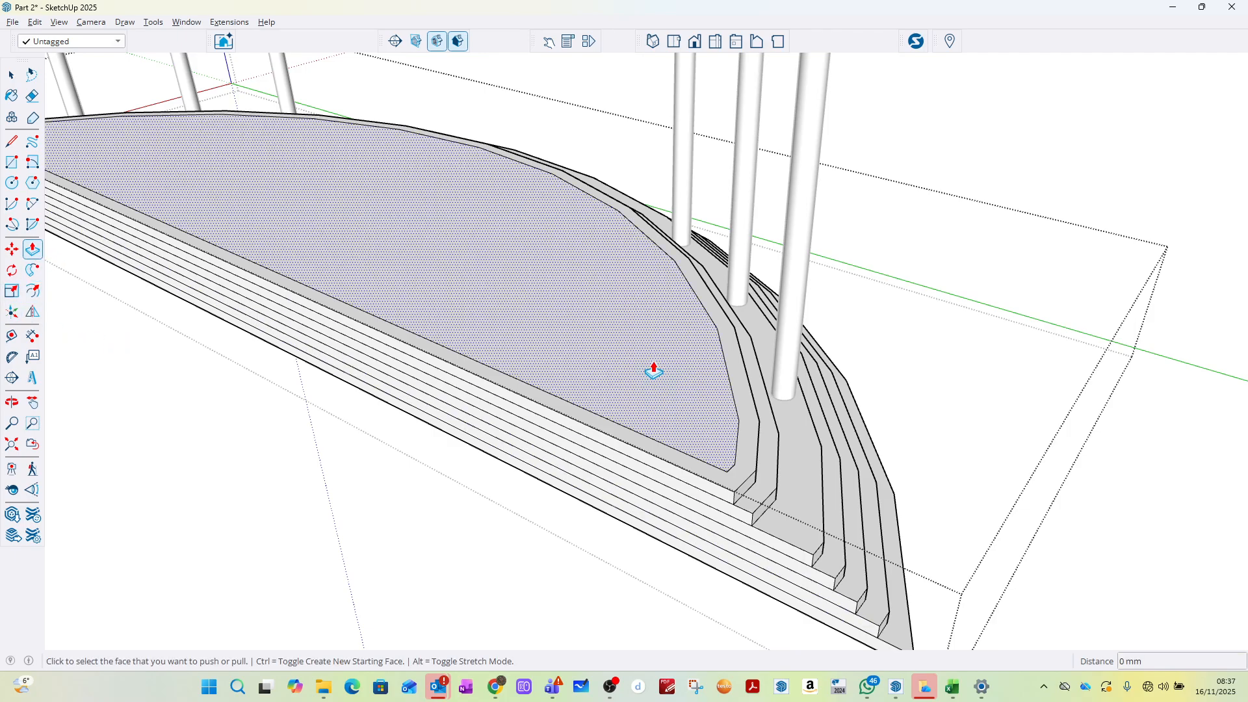
{"action": "left_click", "coordinate": [653, 371]}
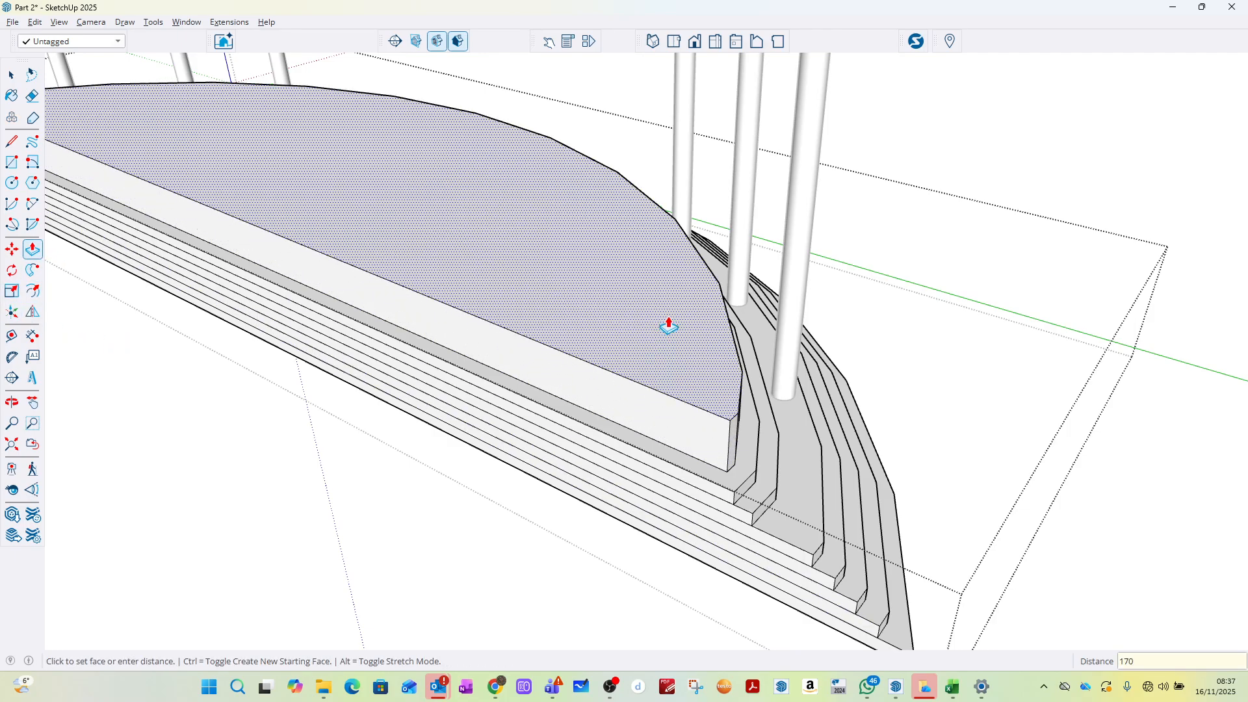
{"action": "key", "text": "Return"}
{"action": "left_click", "coordinate": [688, 448]}
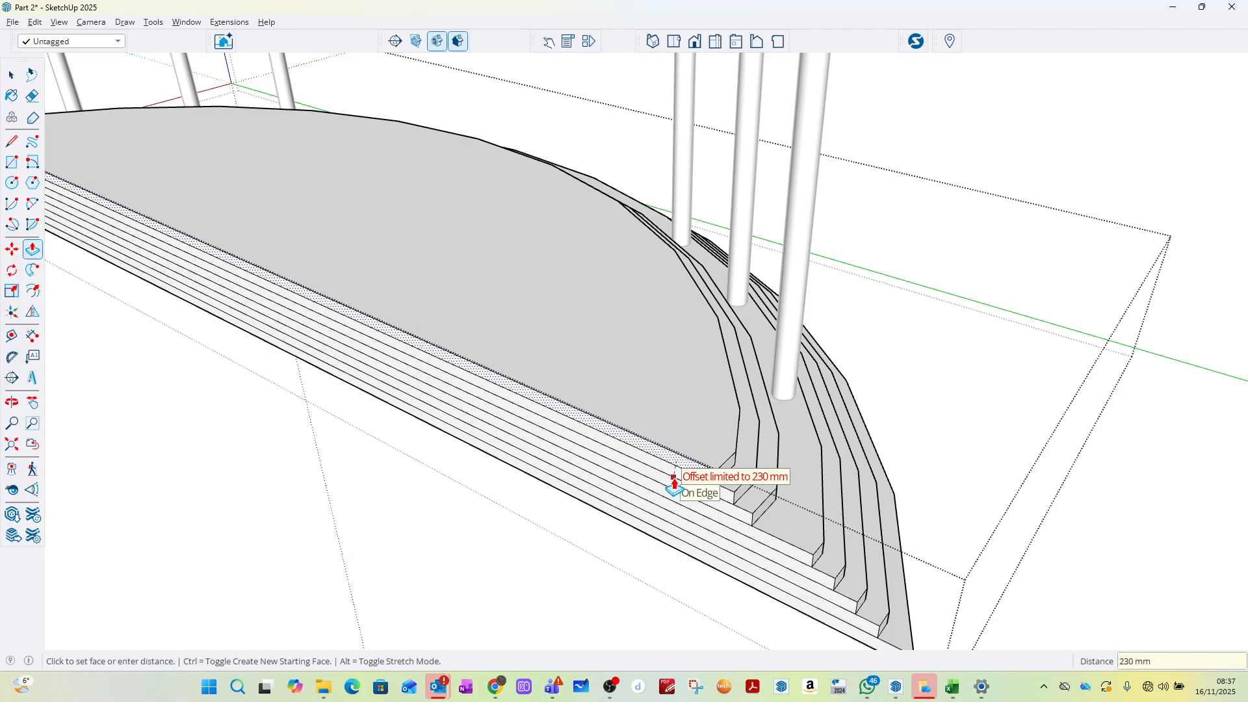
{"action": "left_click", "coordinate": [674, 484]}
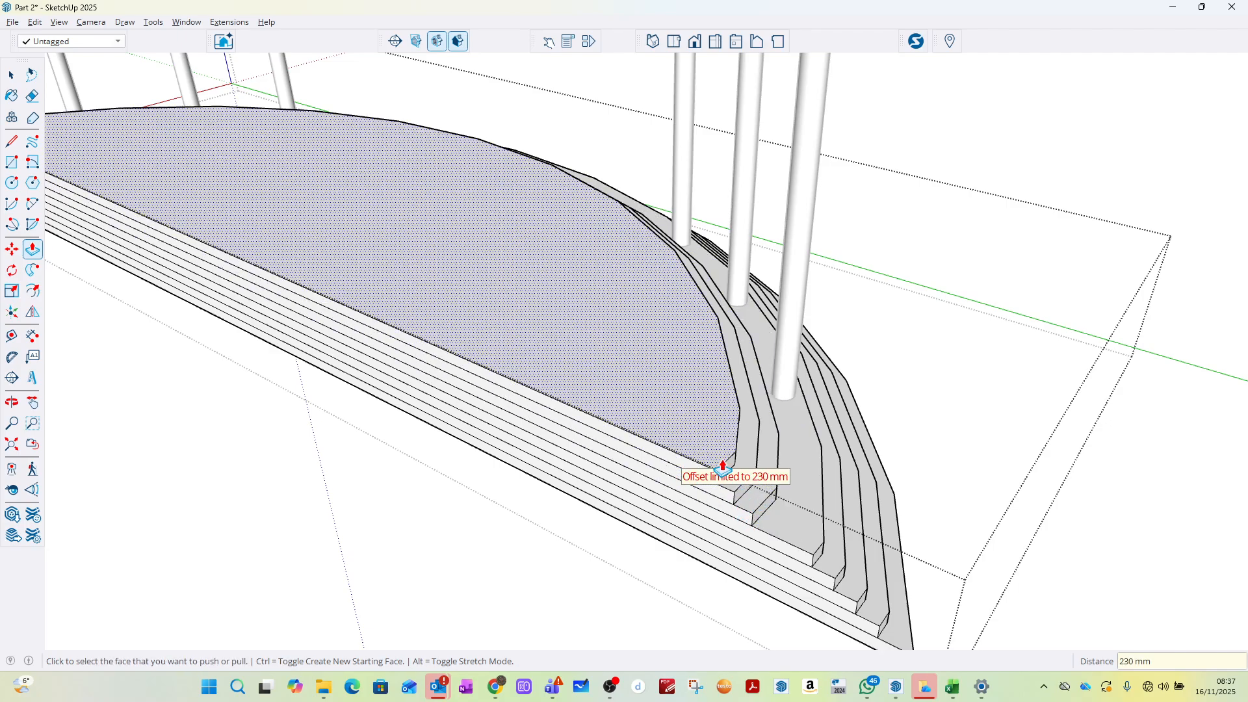
Step: Offset the outline of the current top face of the stacked steps 230 mm inward
{"action": "left_click", "coordinate": [33, 291]}
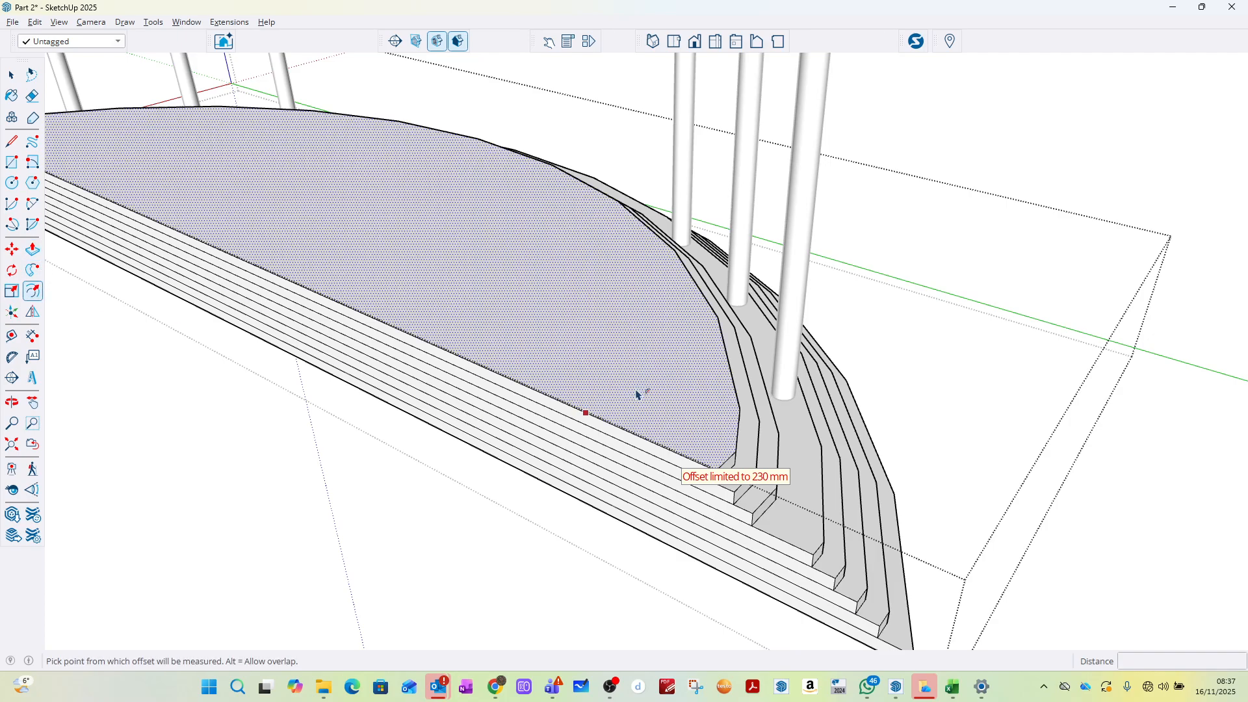
{"action": "left_click", "coordinate": [656, 388]}
{"action": "type", "text": "230"}
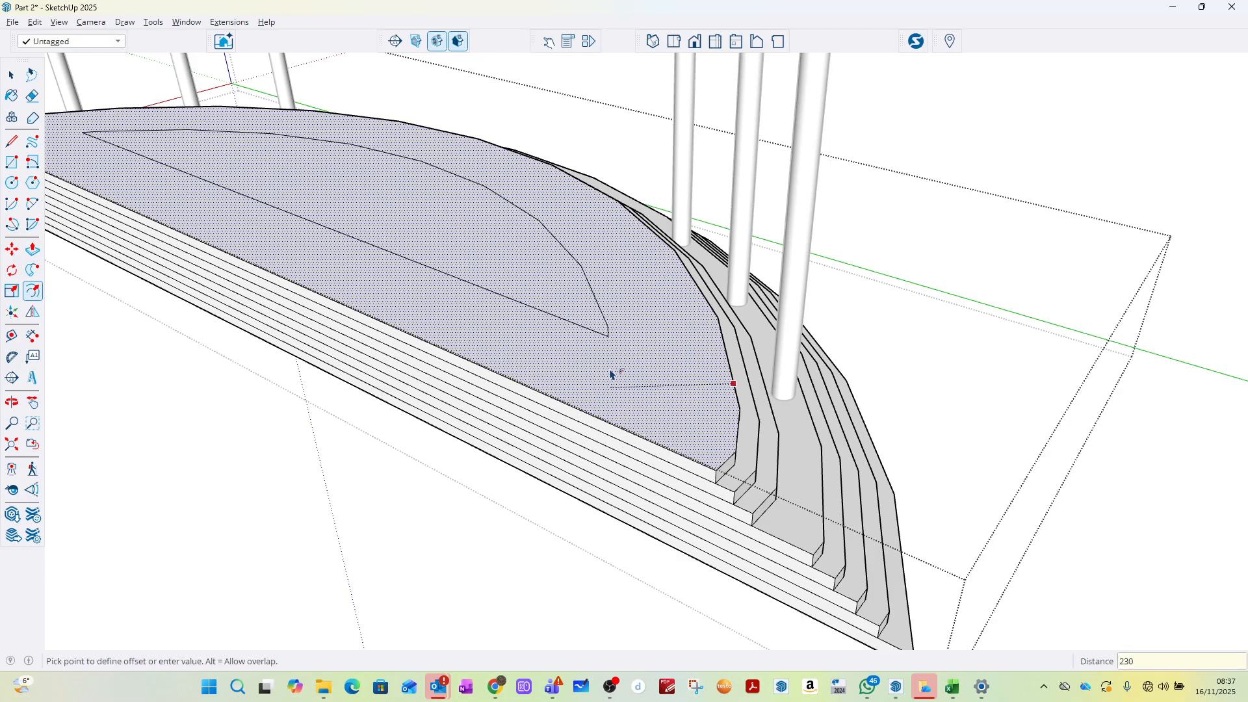
{"action": "key", "text": "Return"}
Step: Raise the inner offset face 170 mm and extend its straight back side 230 mm flush with the steps underneath
{"action": "key", "text": "s"}
{"action": "key", "text": "p"}
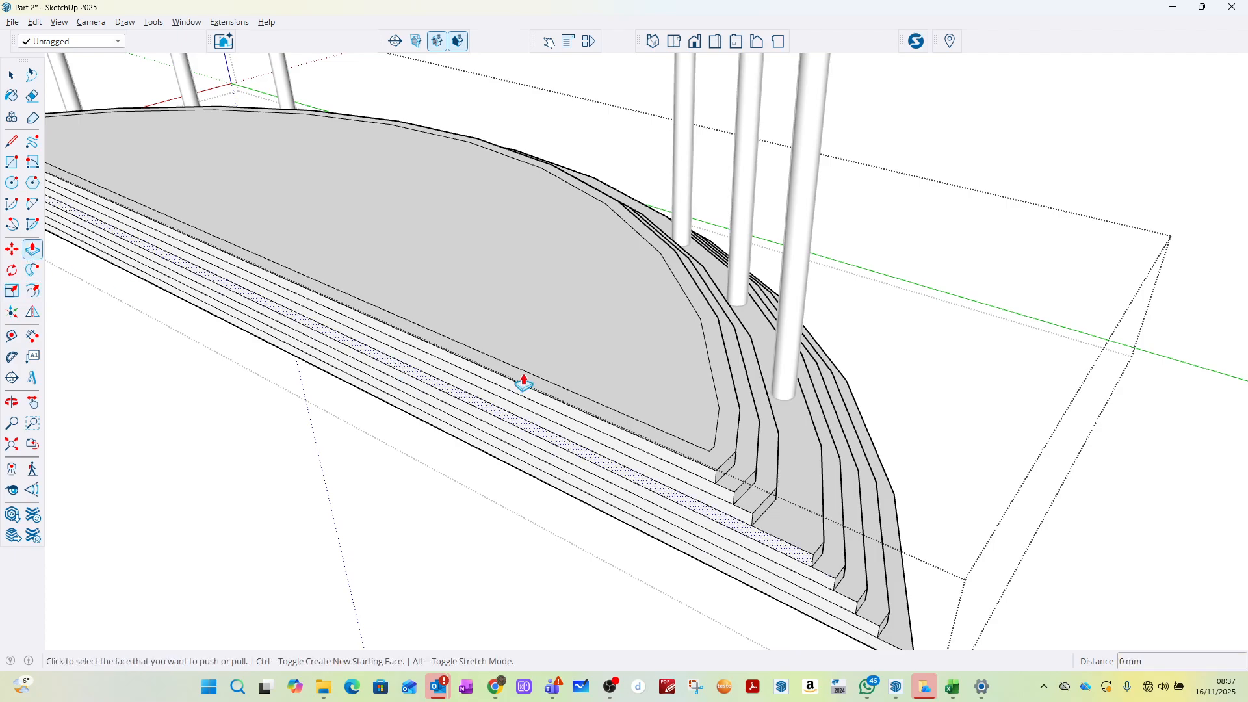
{"action": "left_click", "coordinate": [585, 364]}
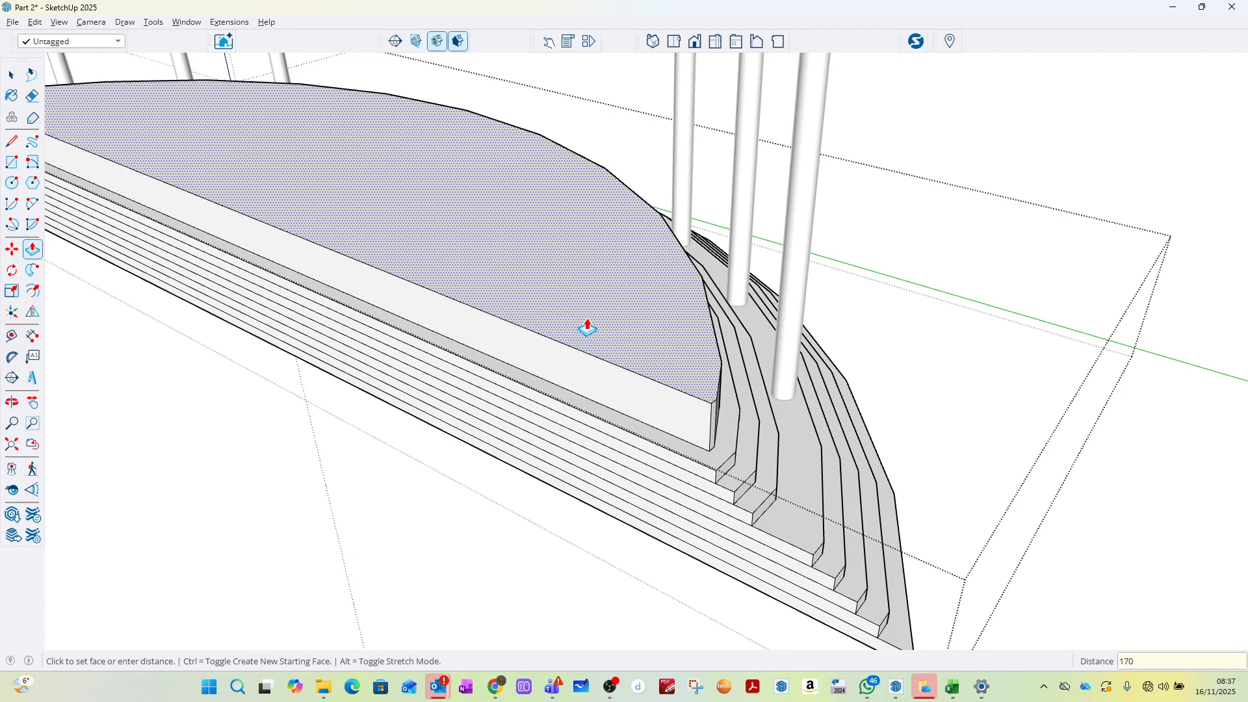
{"action": "key", "text": "Escape"}
{"action": "left_click", "coordinate": [656, 435]}
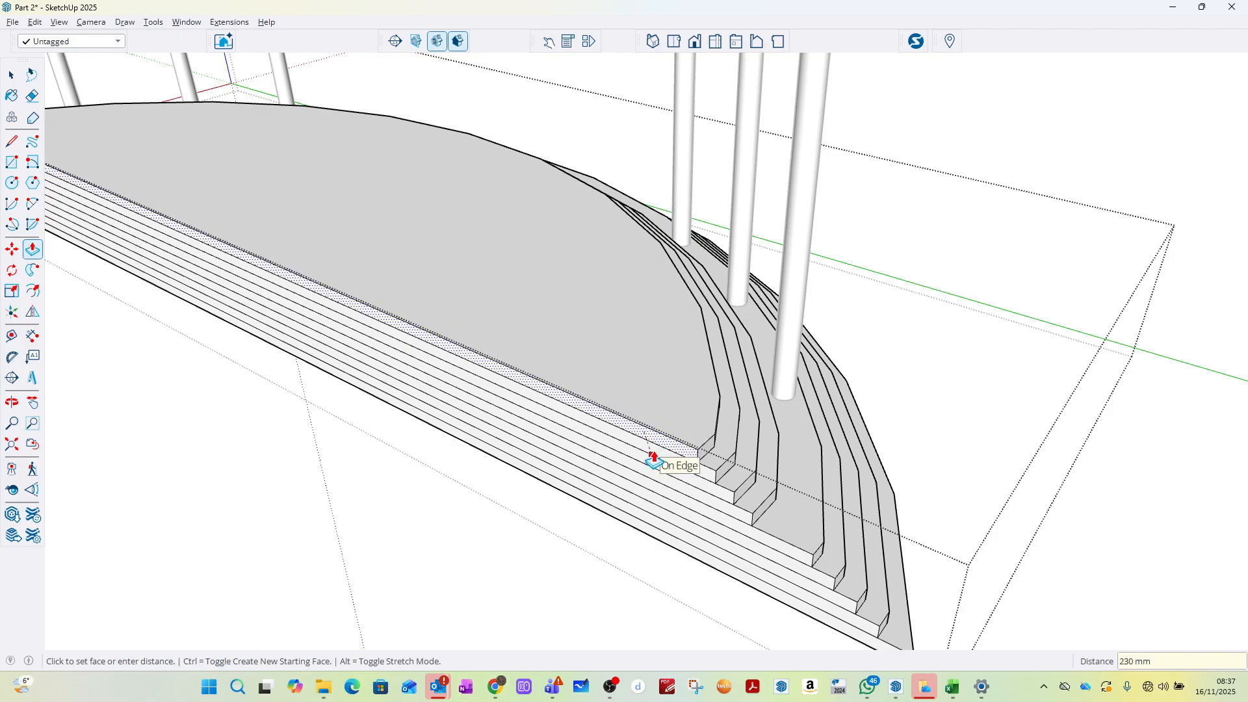
{"action": "key", "text": "Escape"}
Step: Offset the newly raised top face's outline 230 mm inward for one more step
{"action": "key", "text": "q"}
{"action": "key", "text": "f"}
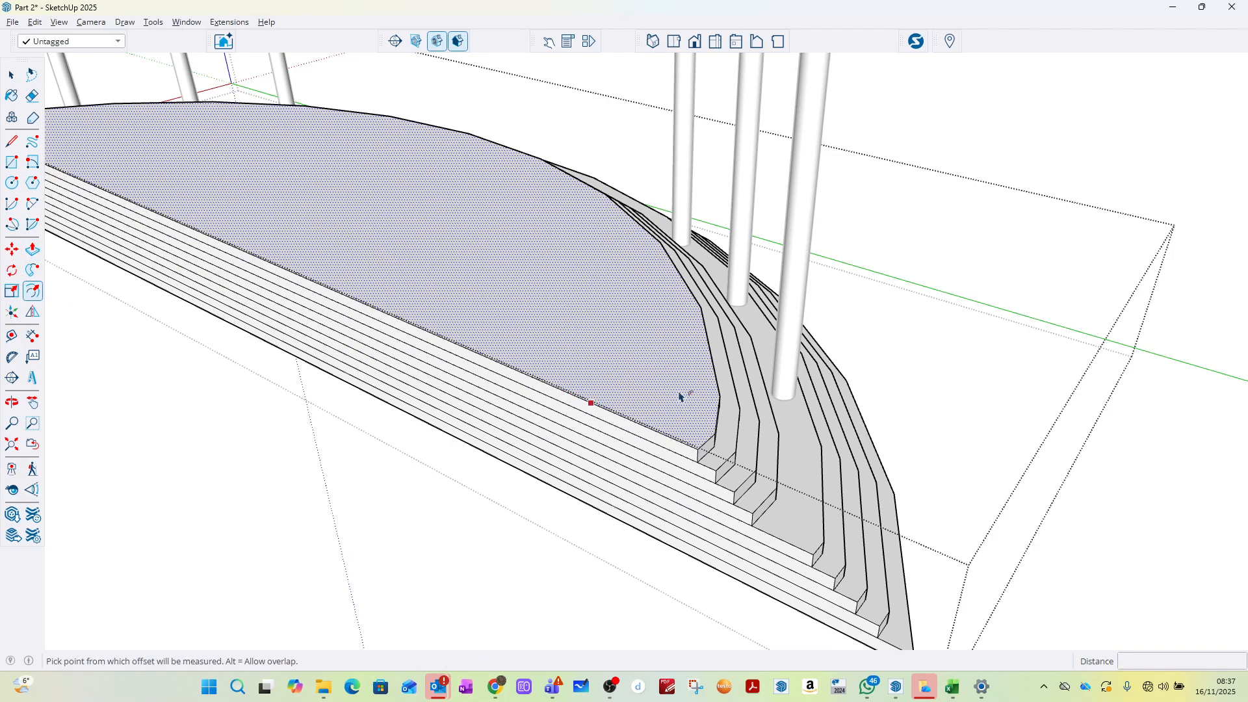
{"action": "left_click", "coordinate": [679, 396]}
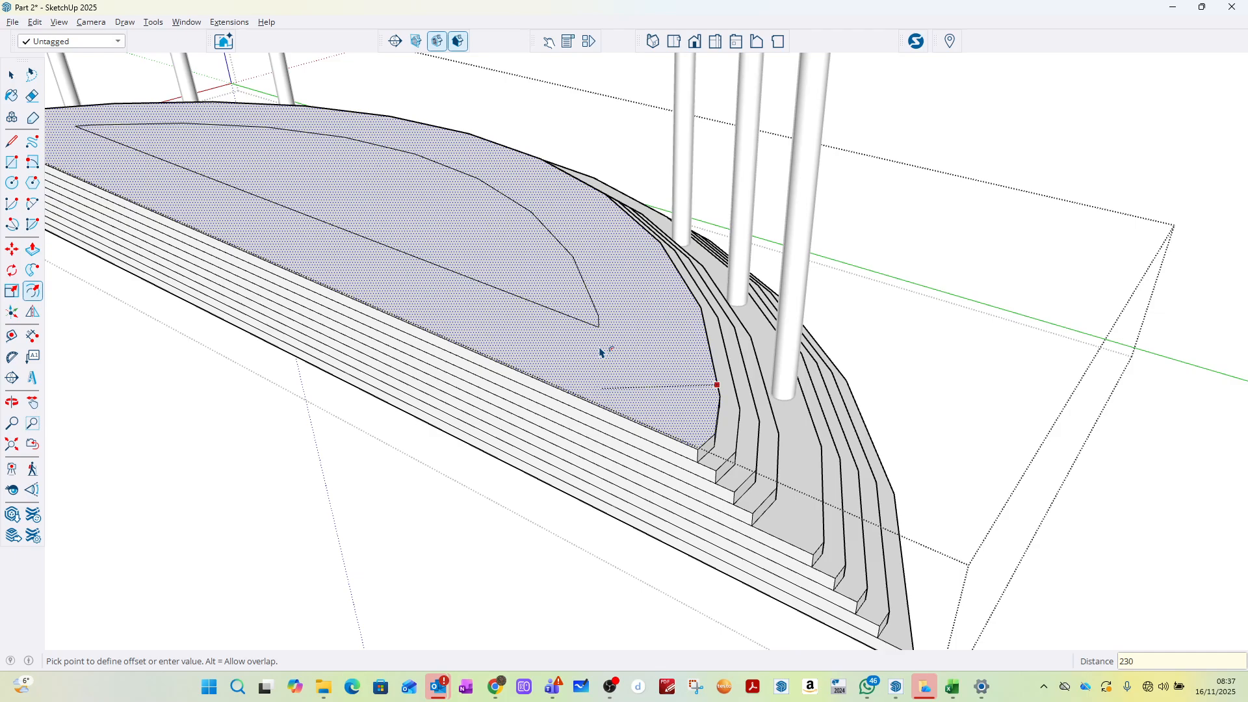
{"action": "key", "text": "Return"}
Step: Raise the last offset face 170 mm, pull its straight back side out 230 mm flush, and close the steps group
{"action": "key", "text": "p"}
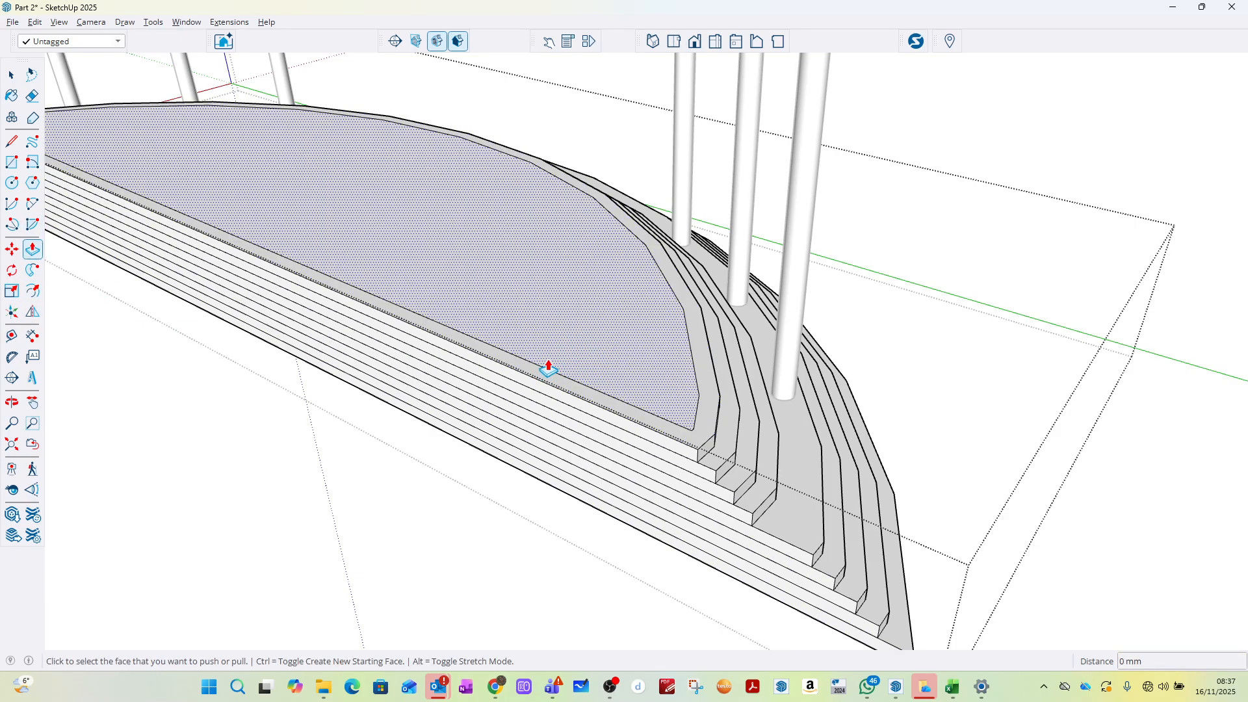
{"action": "left_click", "coordinate": [547, 369]}
{"action": "type", "text": "170"}
{"action": "key", "text": "Return"}
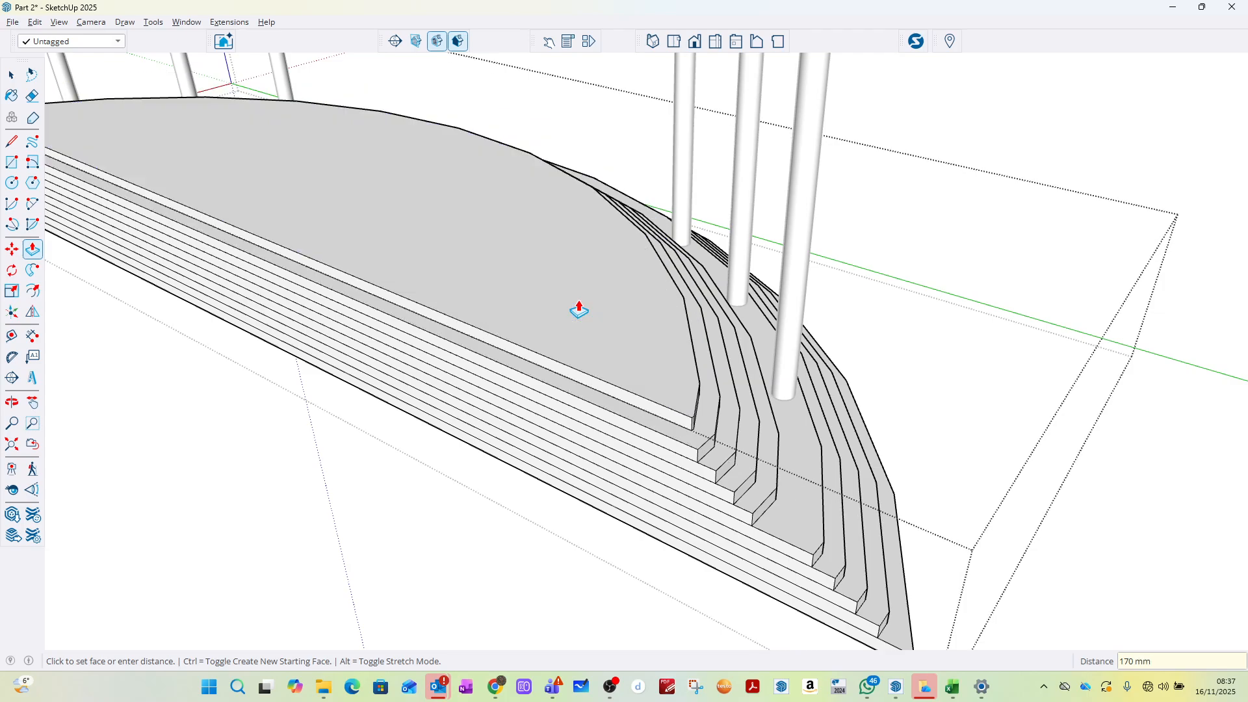
{"action": "scroll", "coordinate": [635, 401], "scroll_direction": "up", "scroll_amount": 1}
{"action": "left_click", "coordinate": [635, 401]}
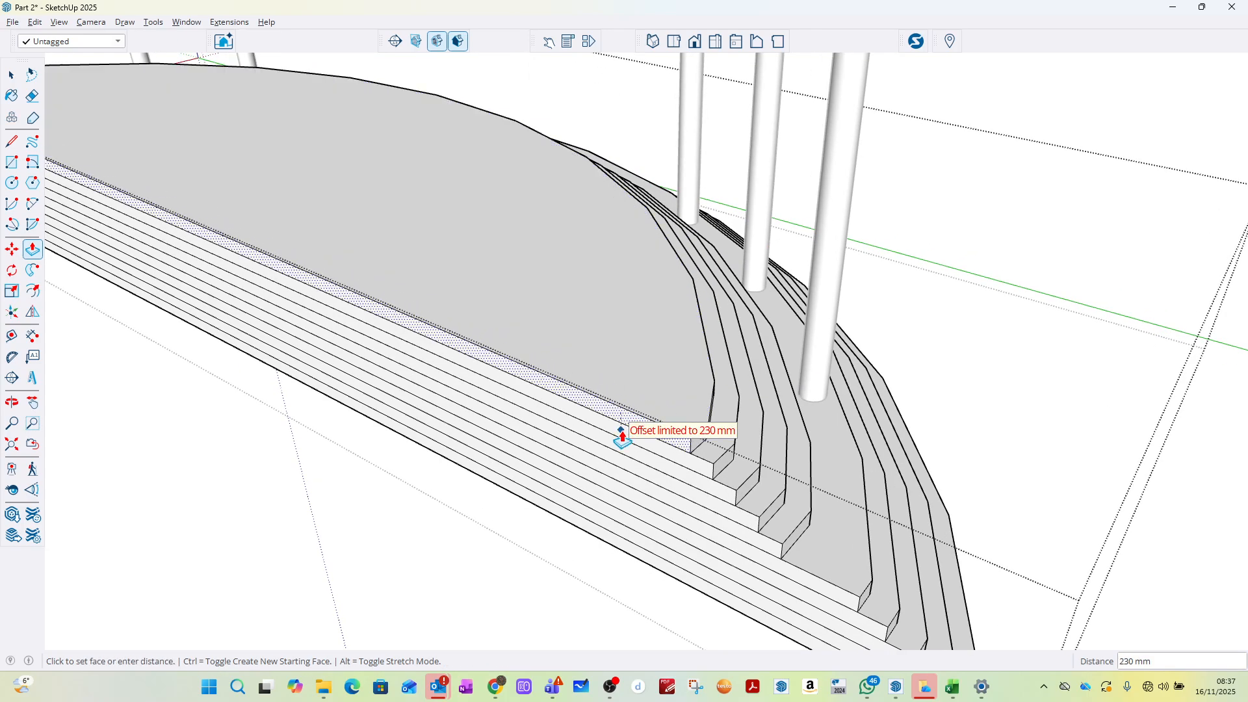
{"action": "left_click", "coordinate": [622, 437]}
{"action": "key", "text": "space"}
{"action": "left_click", "coordinate": [311, 499]}
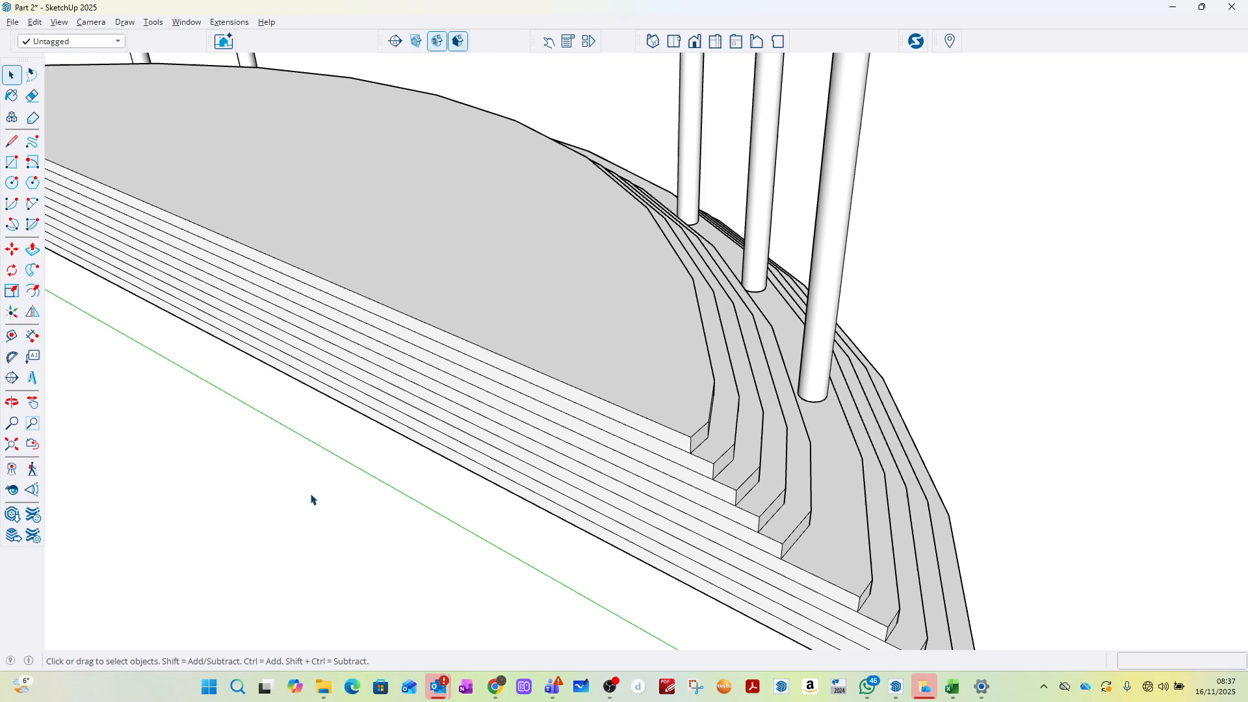
Step: Measure the total height of the steps along the straight back side, from the top edge to the bottom edge
{"action": "middle_click_drag", "start_coordinate": [311, 499], "coordinate": [159, 275]}
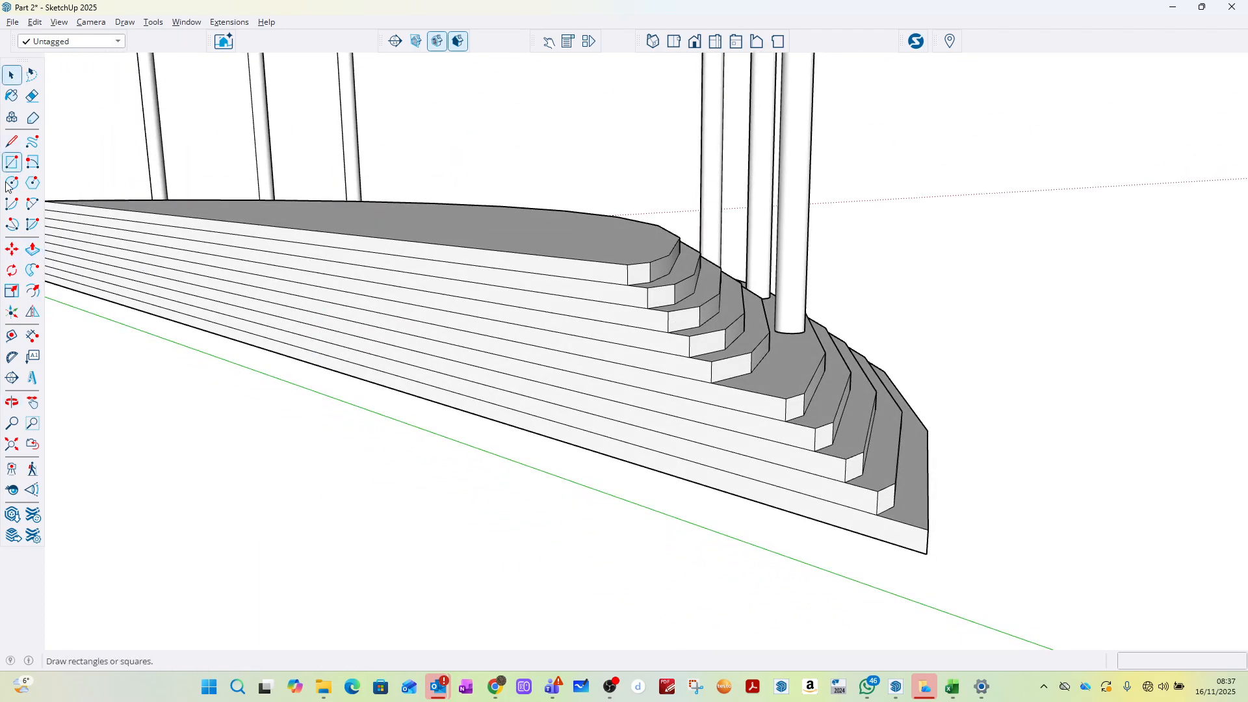
{"action": "left_click", "coordinate": [11, 335]}
{"action": "left_click", "coordinate": [511, 252]}
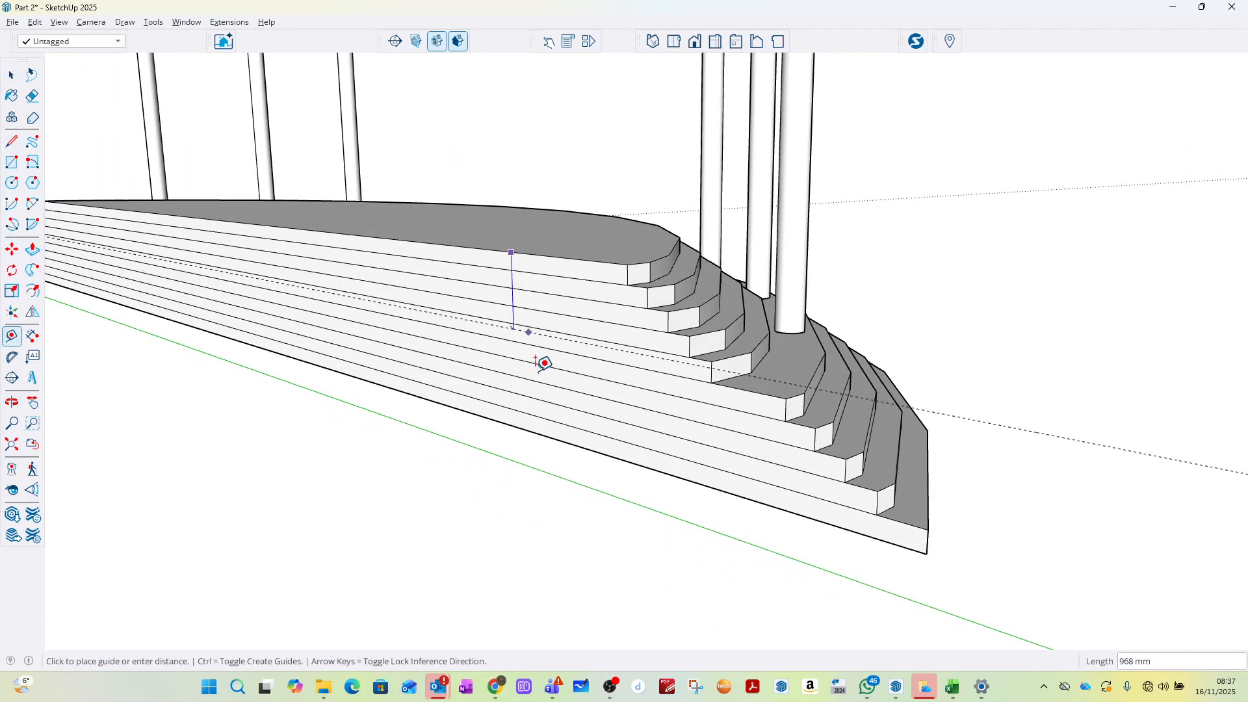
{"action": "left_click", "coordinate": [523, 415]}
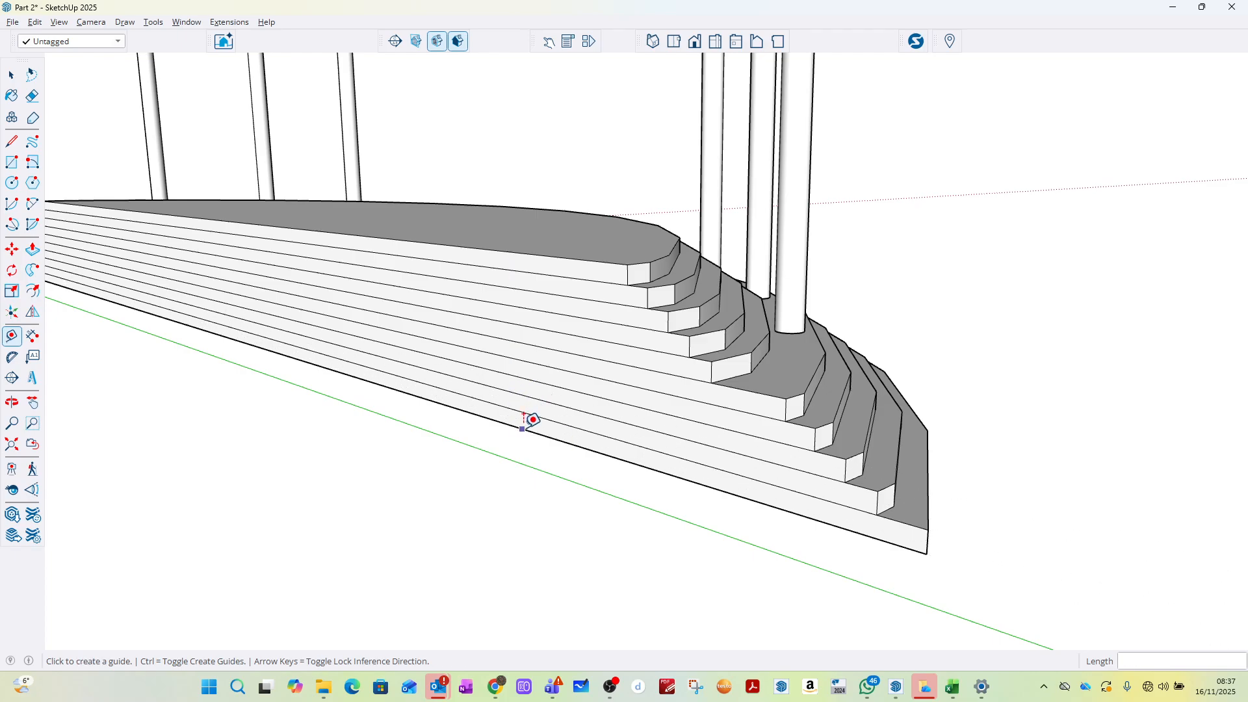
{"action": "scroll", "coordinate": [533, 419], "scroll_direction": "down", "scroll_amount": 5}
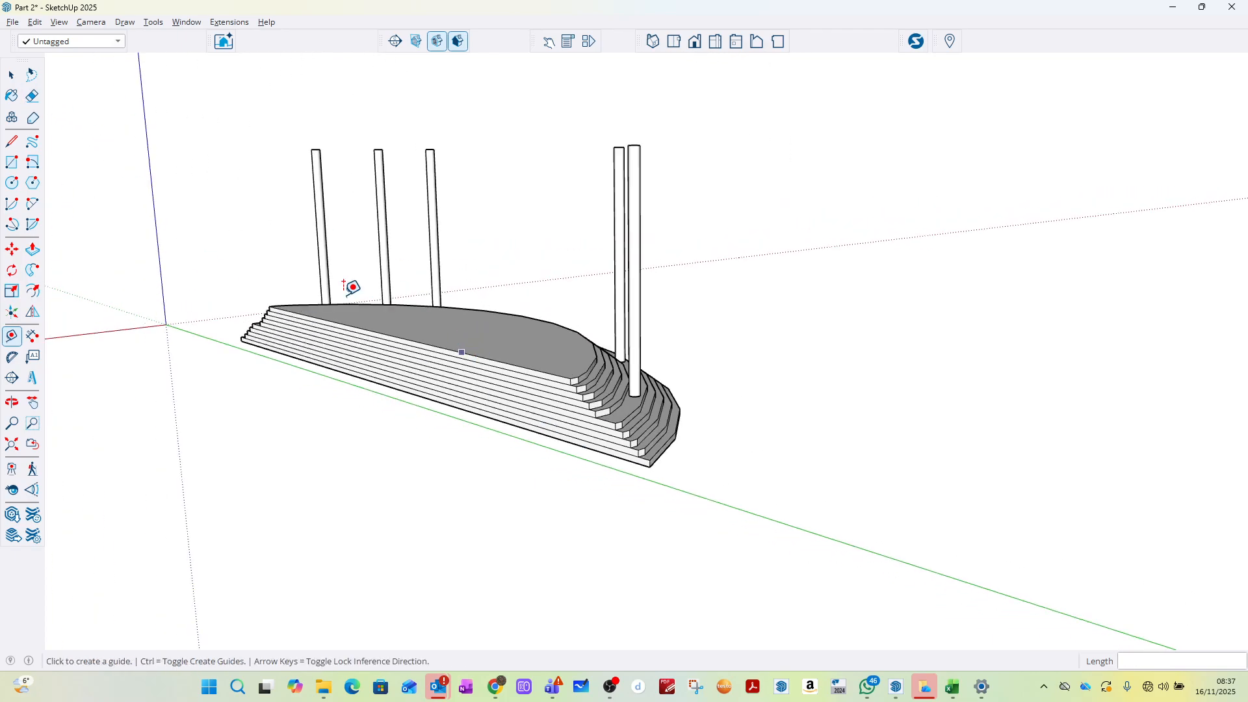
{"action": "key", "text": "space"}
{"action": "left_click", "coordinate": [508, 356]}
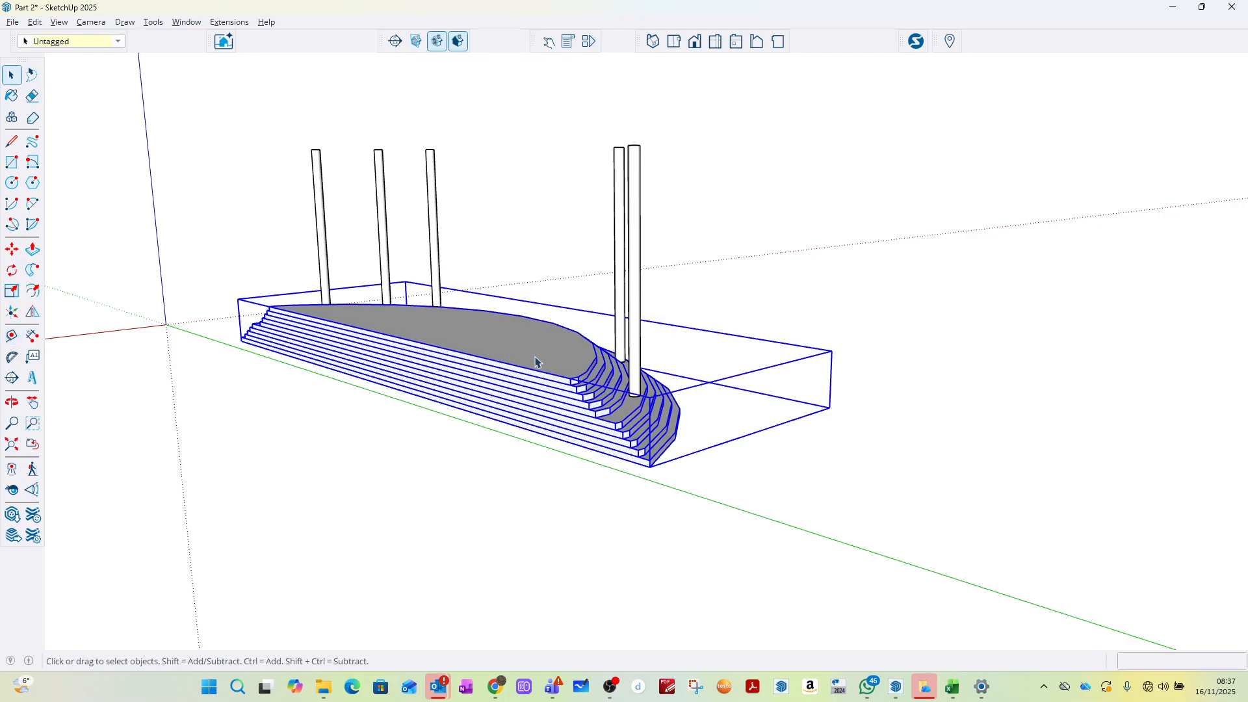
{"action": "middle_click_drag", "start_coordinate": [552, 308], "coordinate": [550, 463]}
{"action": "left_click", "coordinate": [633, 287]}
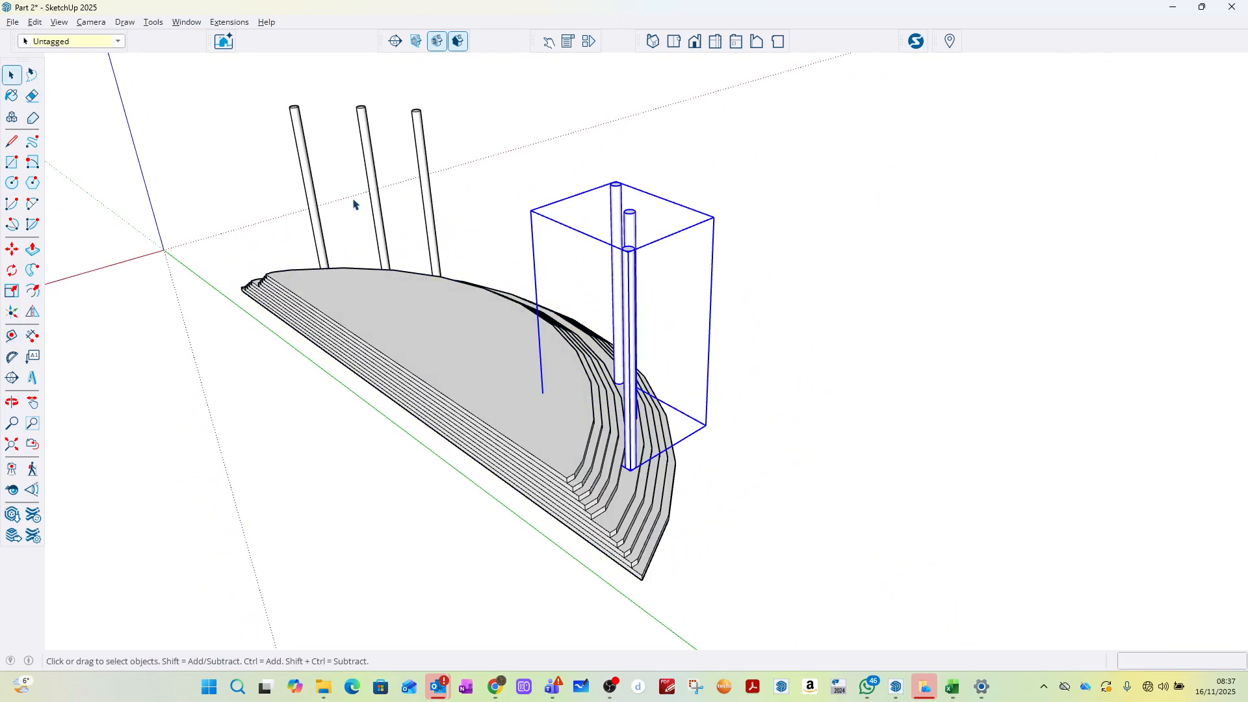
{"action": "left_click", "coordinate": [366, 154]}
{"action": "left_click", "coordinate": [616, 210]}
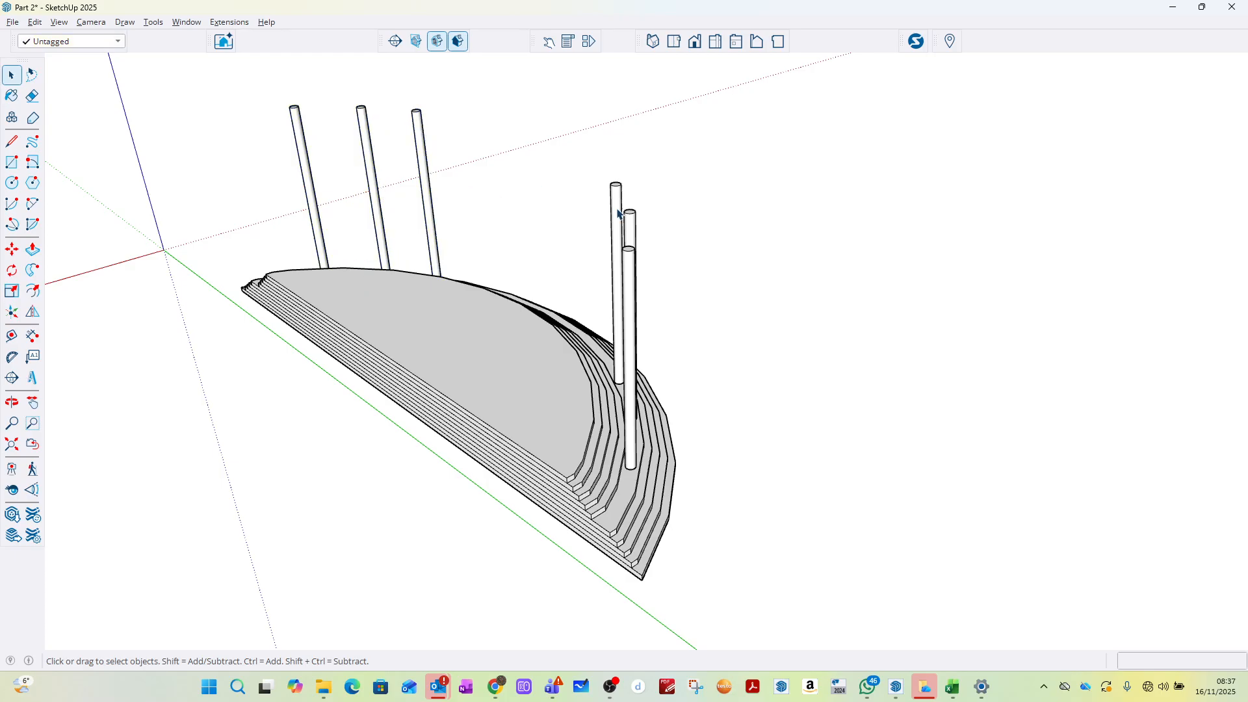
Step: Display the hidden objects and unhide the curved canopy slab above the columns
{"action": "left_click", "coordinate": [62, 23]}
{"action": "left_click", "coordinate": [72, 91]}
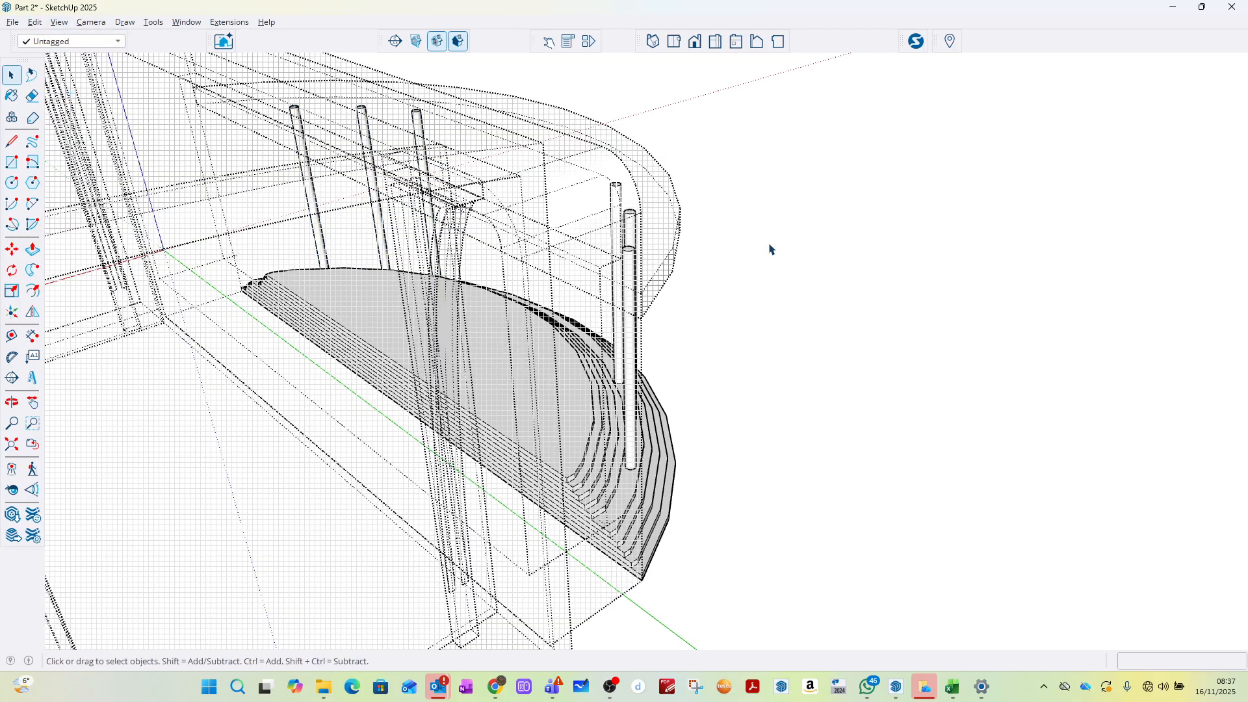
{"action": "mouse_move", "coordinate": [772, 249]}
{"action": "middle_mouse_down"}
{"action": "mouse_move", "coordinate": [345, 223]}
{"action": "mouse_move", "coordinate": [520, 195]}
{"action": "middle_mouse_up"}
{"action": "right_click", "coordinate": [521, 190]}
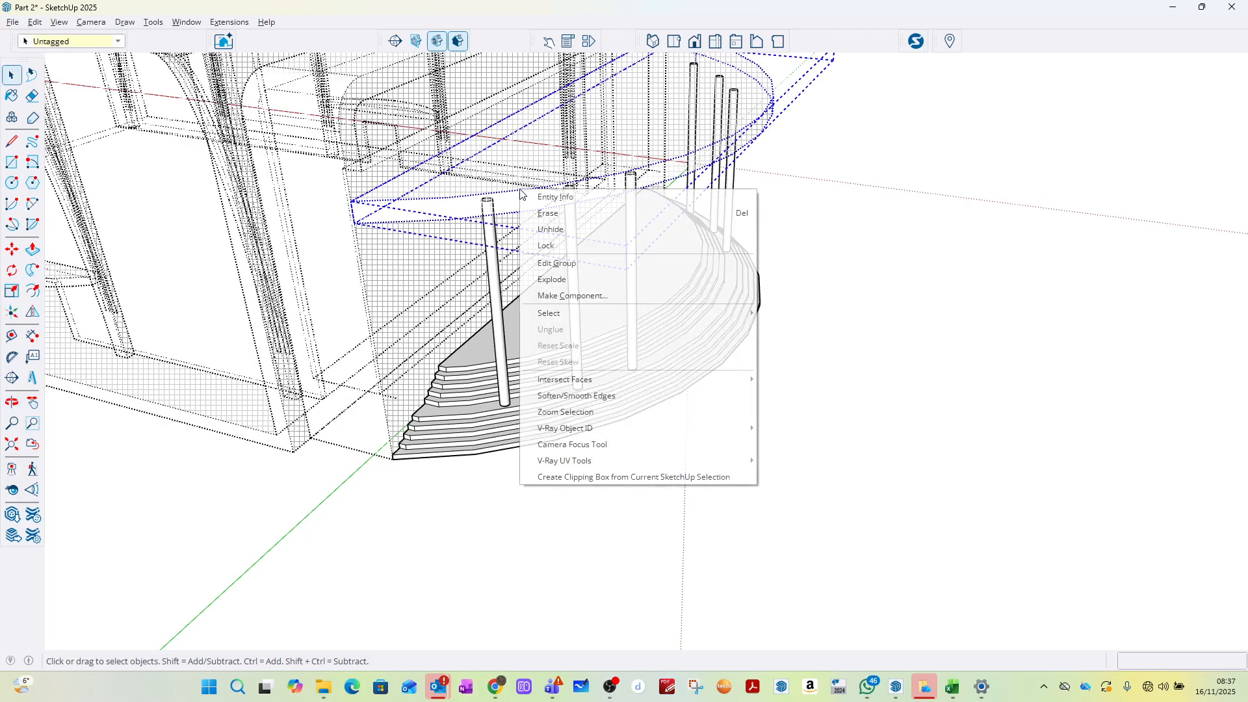
{"action": "left_click", "coordinate": [549, 229]}
Step: Unhide the rounded end section with the long horizontal opening behind the canopy
{"action": "middle_click_drag", "start_coordinate": [509, 292], "coordinate": [382, 234]}
{"action": "right_click", "coordinate": [374, 186]}
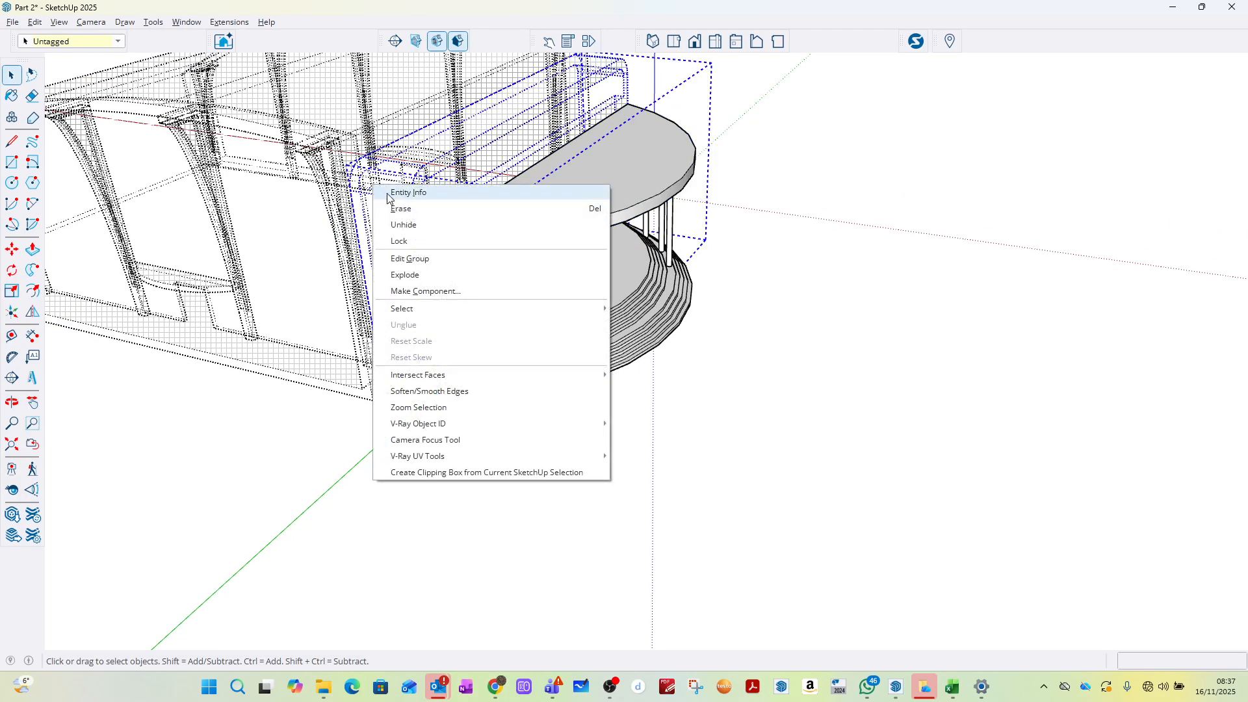
{"action": "left_click", "coordinate": [400, 225]}
{"action": "left_click", "coordinate": [904, 229]}
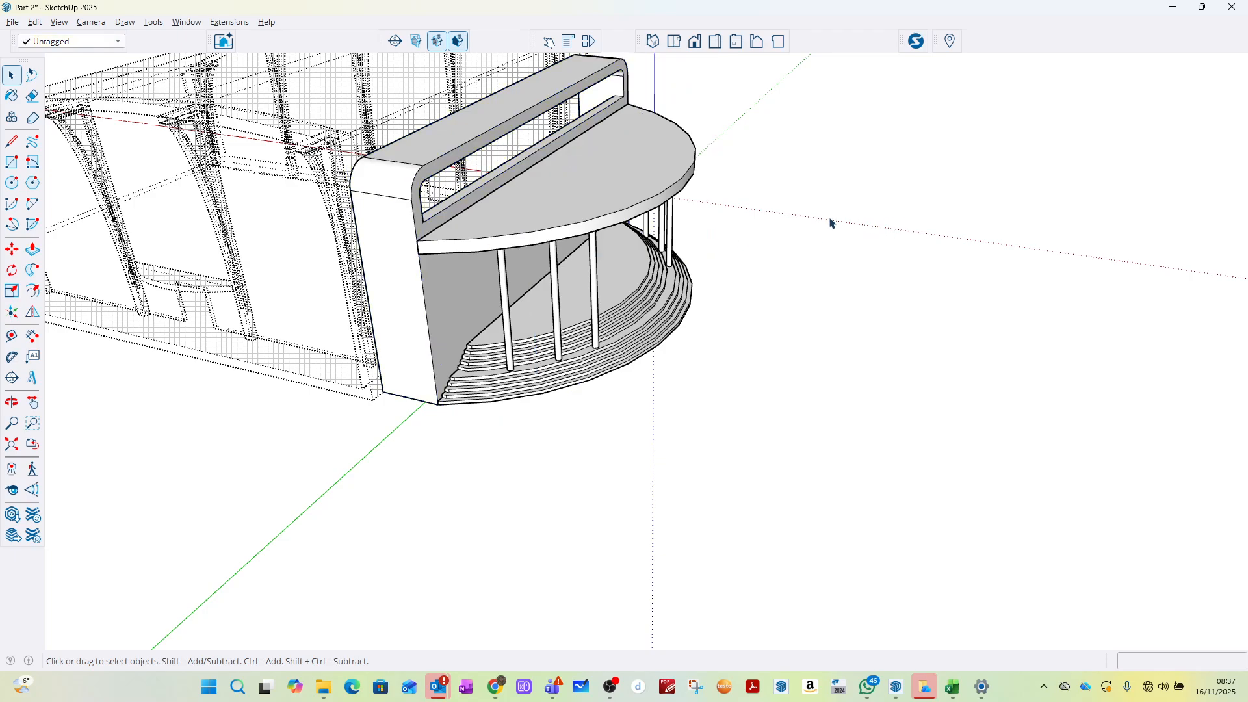
Step: Unhide the main curved-roof building and turn off the display of hidden objects
{"action": "right_click", "coordinate": [301, 156]}
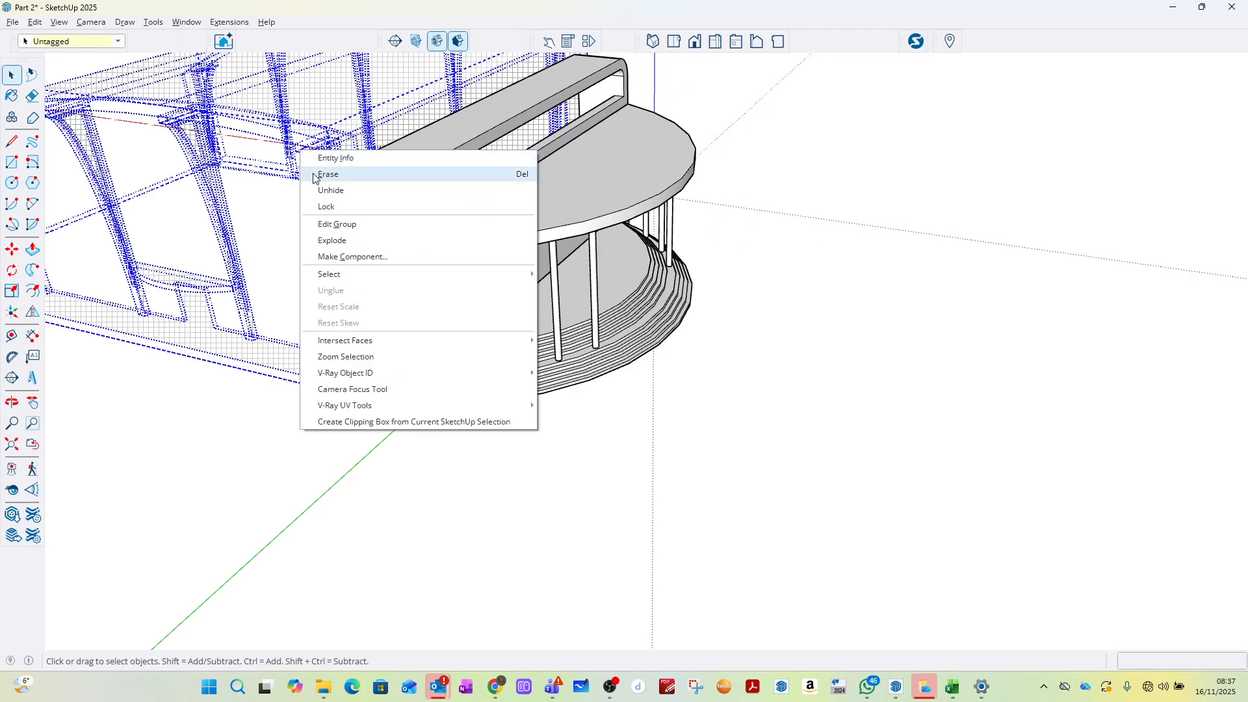
{"action": "left_click", "coordinate": [325, 188]}
{"action": "left_click", "coordinate": [63, 22]}
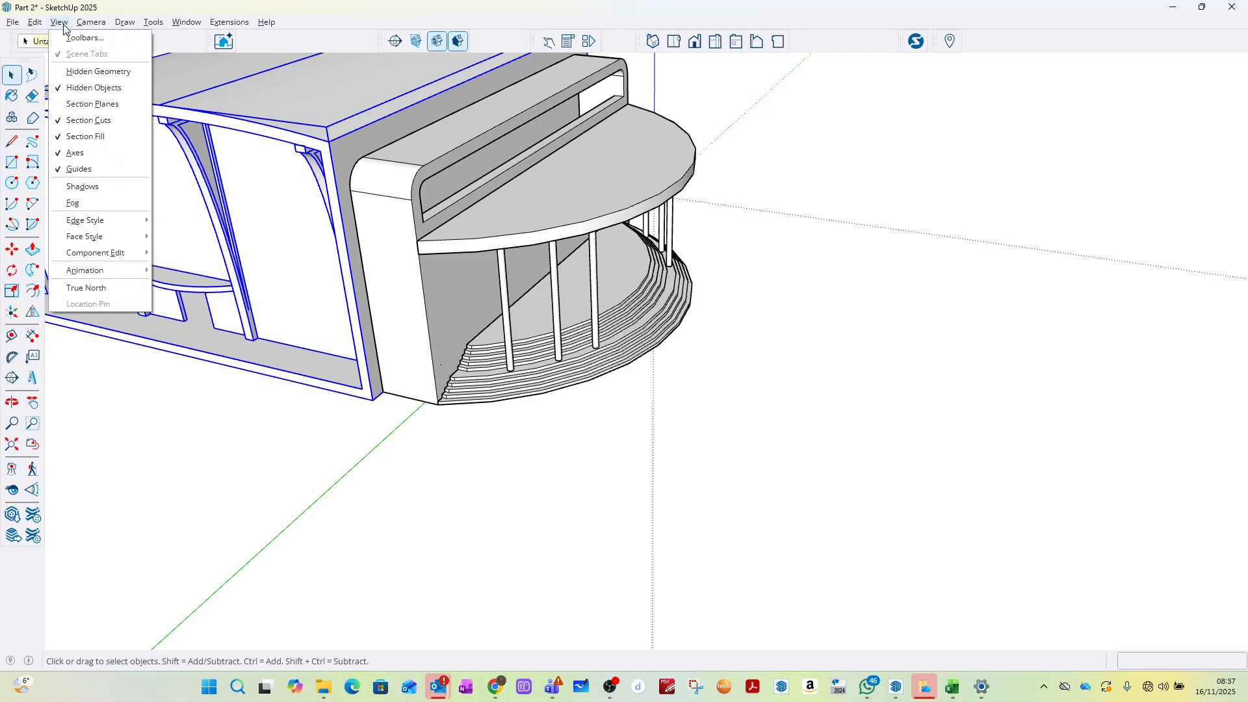
{"action": "left_click", "coordinate": [58, 87]}
Step: Examine the canopy, columns and entrance steps together with the whole building from the front and both sides
{"action": "middle_click_drag", "start_coordinate": [780, 240], "coordinate": [390, 226]}
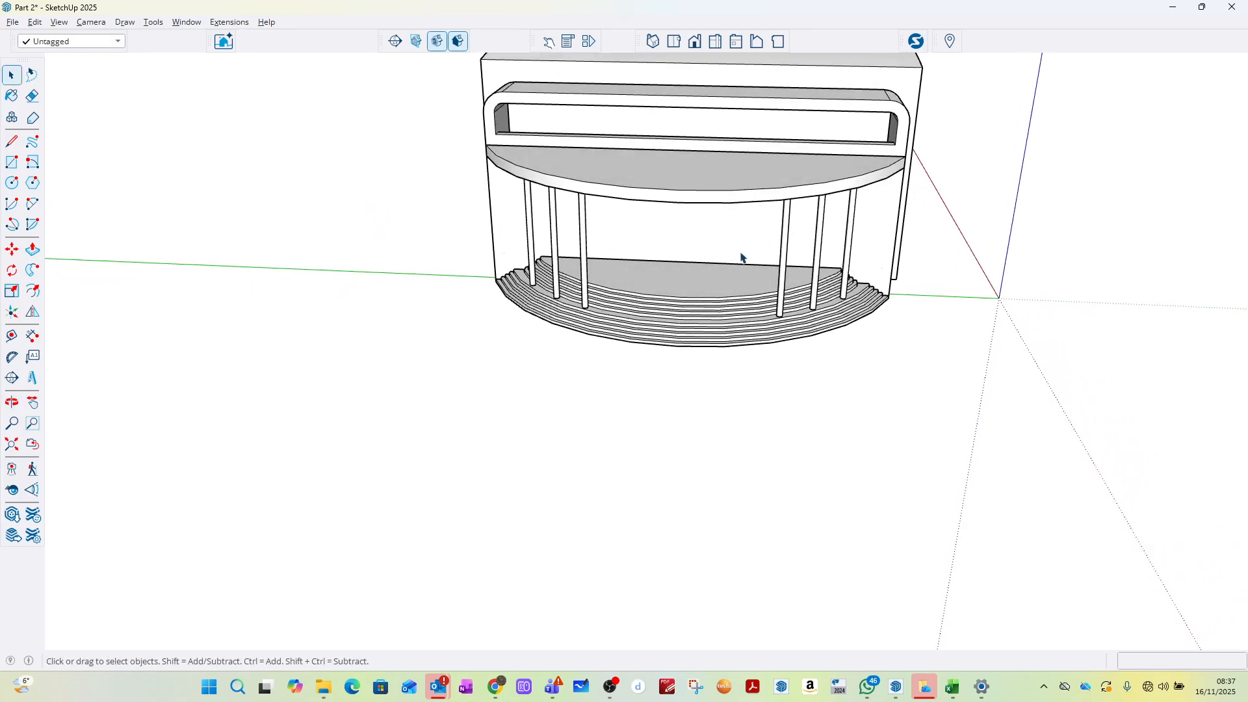
{"action": "middle_click_drag", "start_coordinate": [740, 259], "coordinate": [622, 262]}
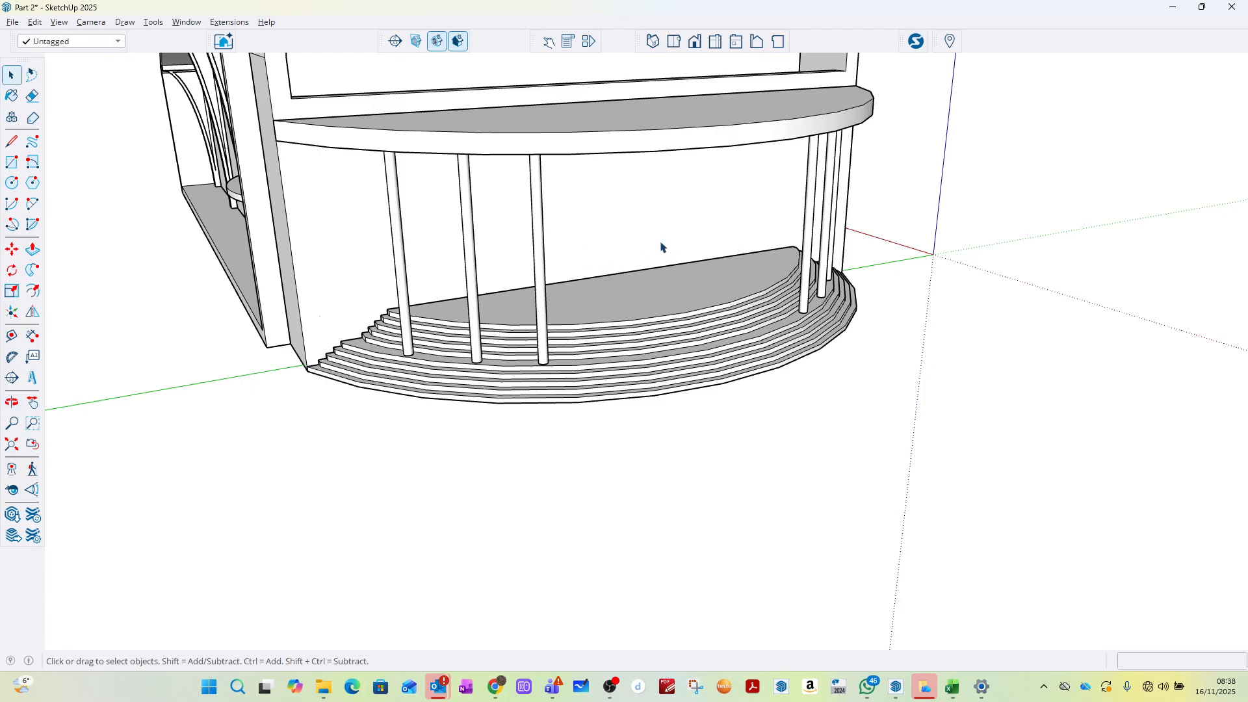
{"action": "middle_click_drag", "start_coordinate": [689, 238], "coordinate": [551, 195]}
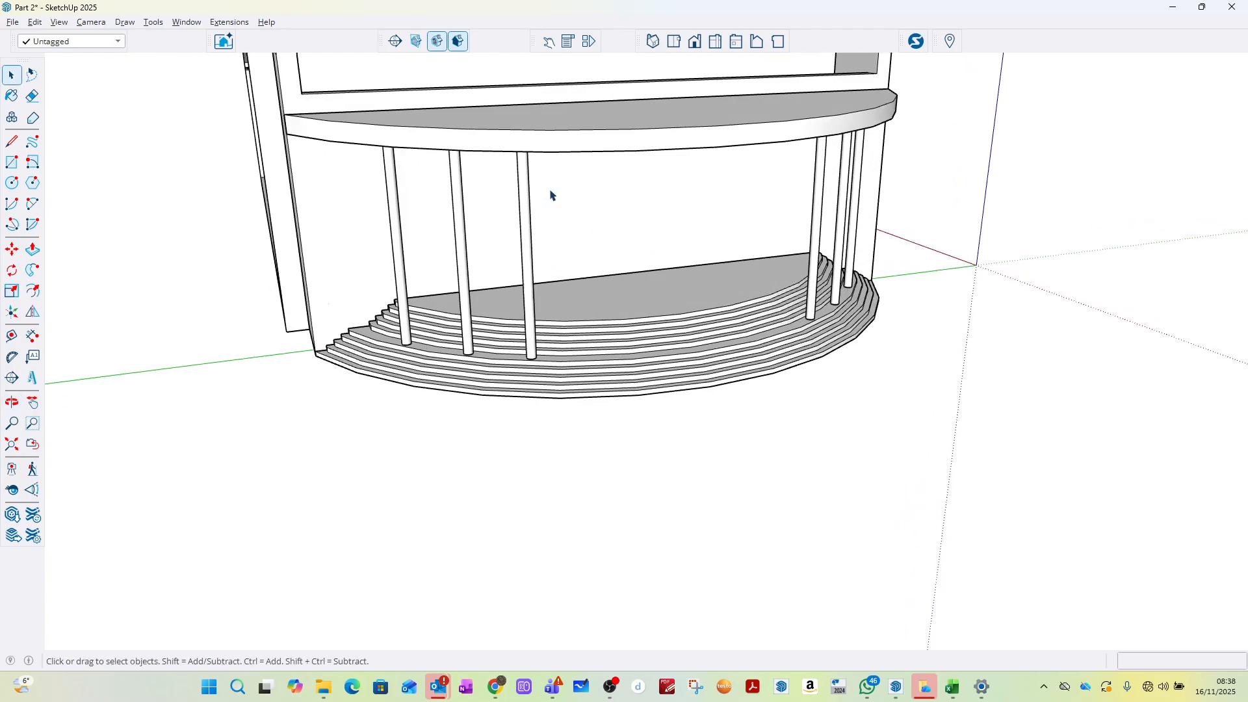
{"action": "middle_click_drag", "start_coordinate": [666, 214], "coordinate": [851, 276]}
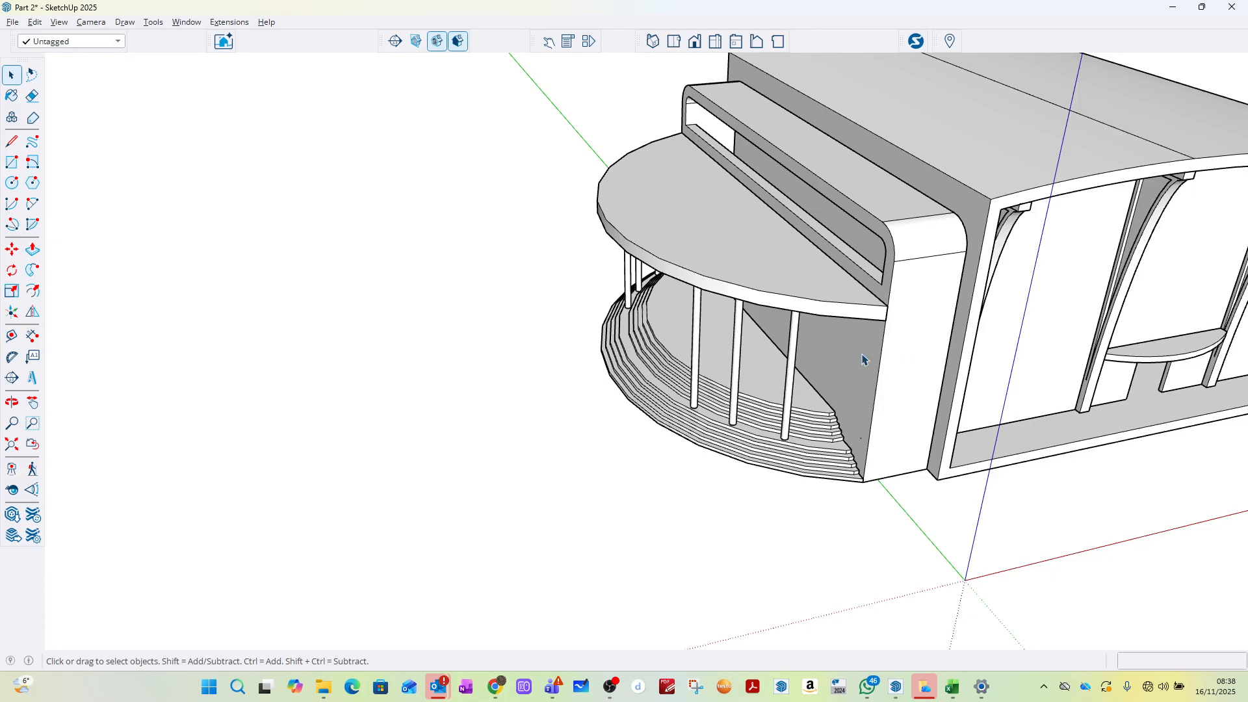
{"action": "middle_click_drag", "start_coordinate": [863, 359], "coordinate": [674, 346]}
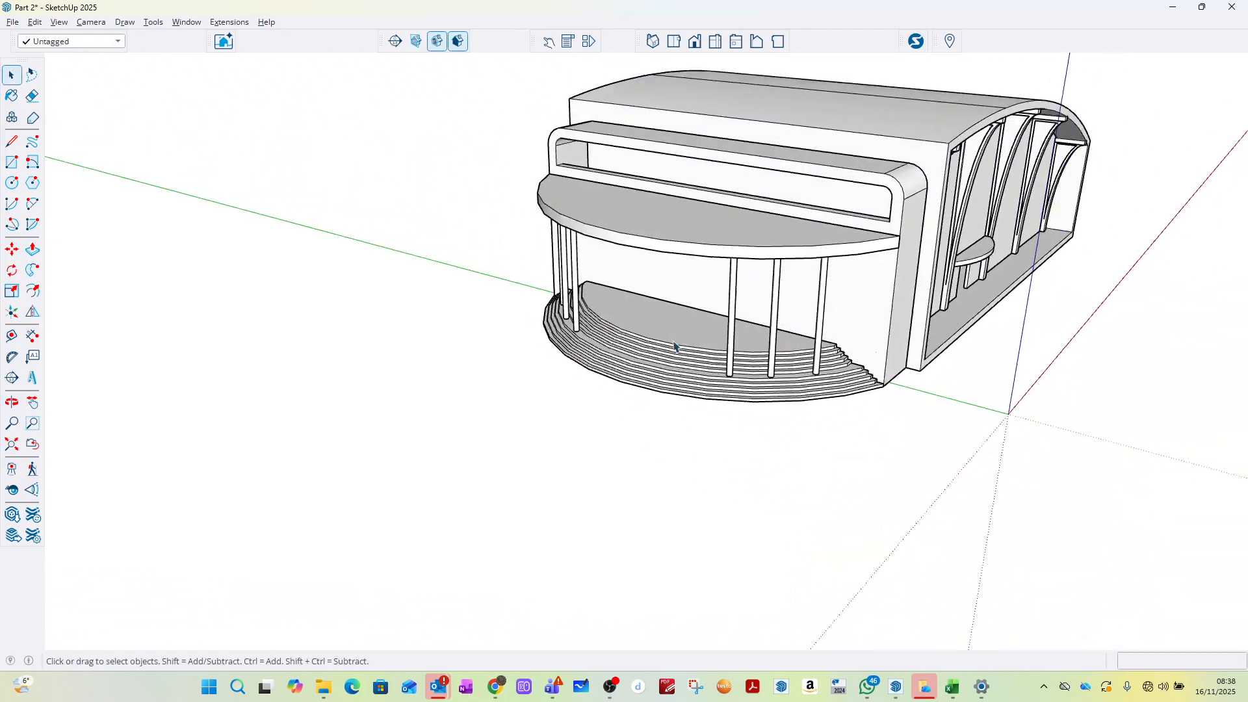
{"action": "scroll", "coordinate": [673, 346], "scroll_direction": "down", "scroll_amount": 3}
{"action": "middle_click_drag", "start_coordinate": [829, 256], "coordinate": [426, 271]}
{"action": "scroll", "coordinate": [723, 292], "scroll_direction": "up", "scroll_amount": 3}
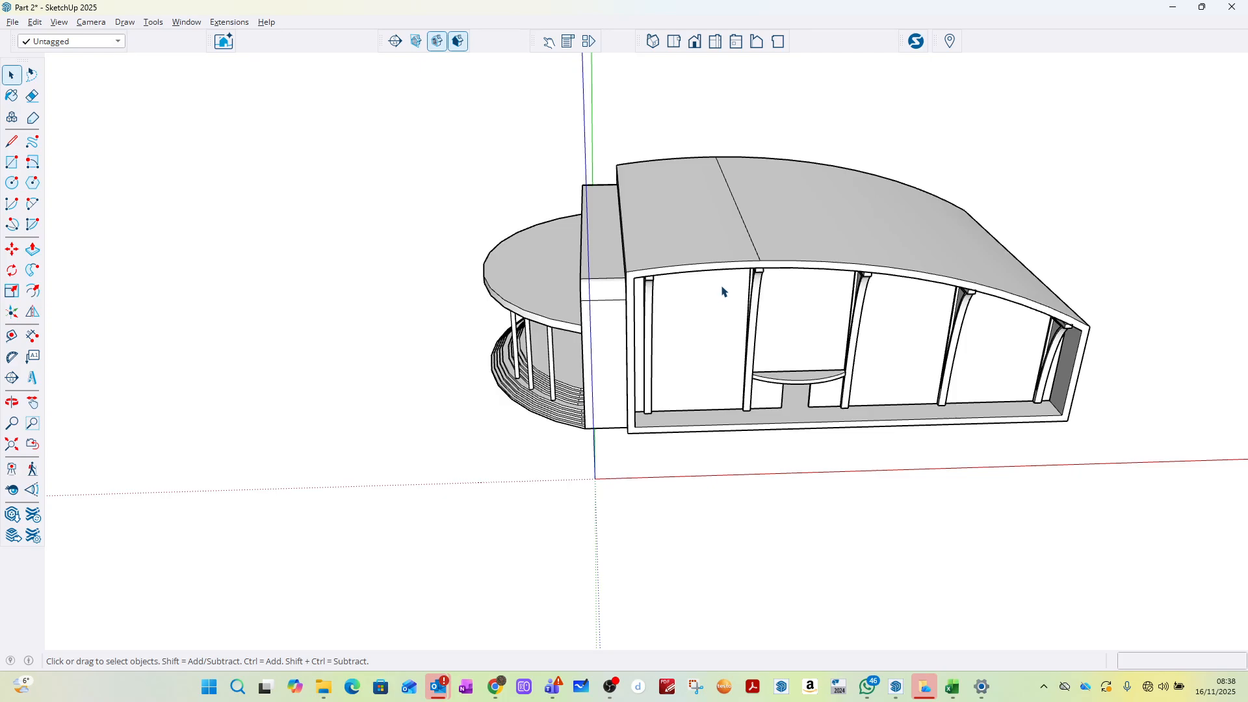
{"action": "scroll", "coordinate": [612, 309], "scroll_direction": "up", "scroll_amount": 1}
{"action": "middle_click_drag", "start_coordinate": [638, 315], "coordinate": [1022, 267]}
{"action": "scroll", "coordinate": [1062, 228], "scroll_direction": "up", "scroll_amount": 4}
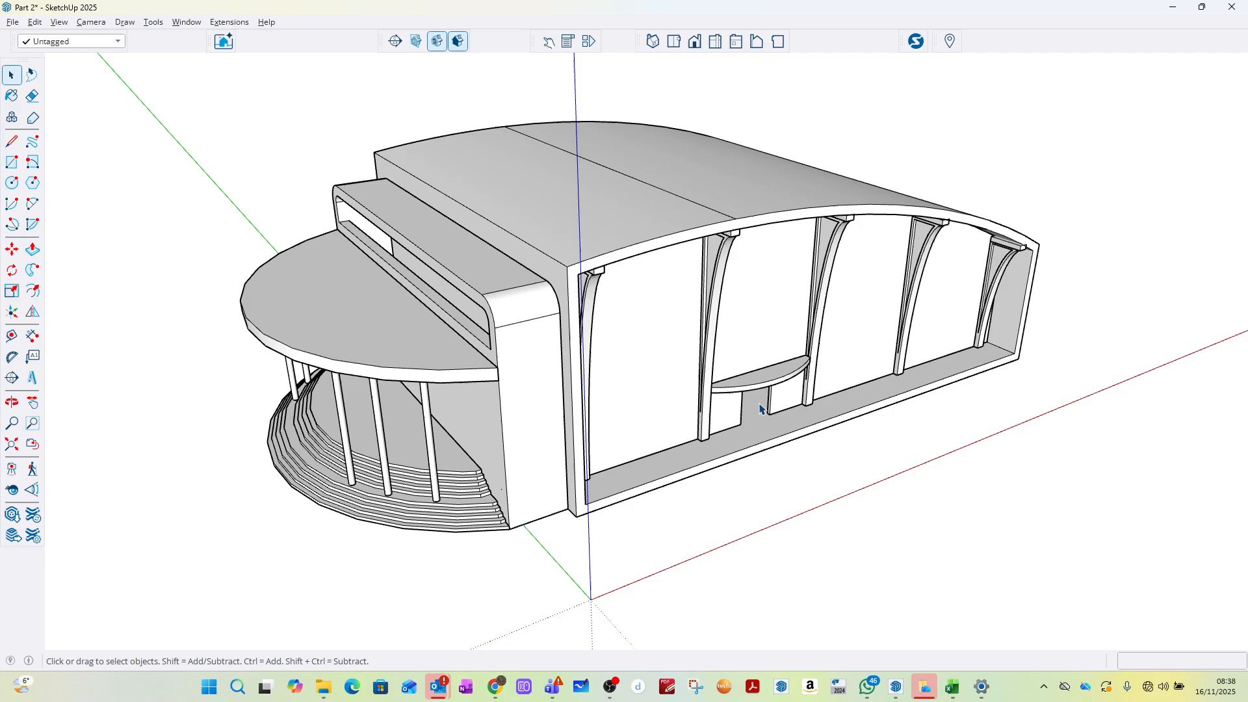
{"action": "middle_click_drag", "start_coordinate": [759, 411], "coordinate": [789, 401]}
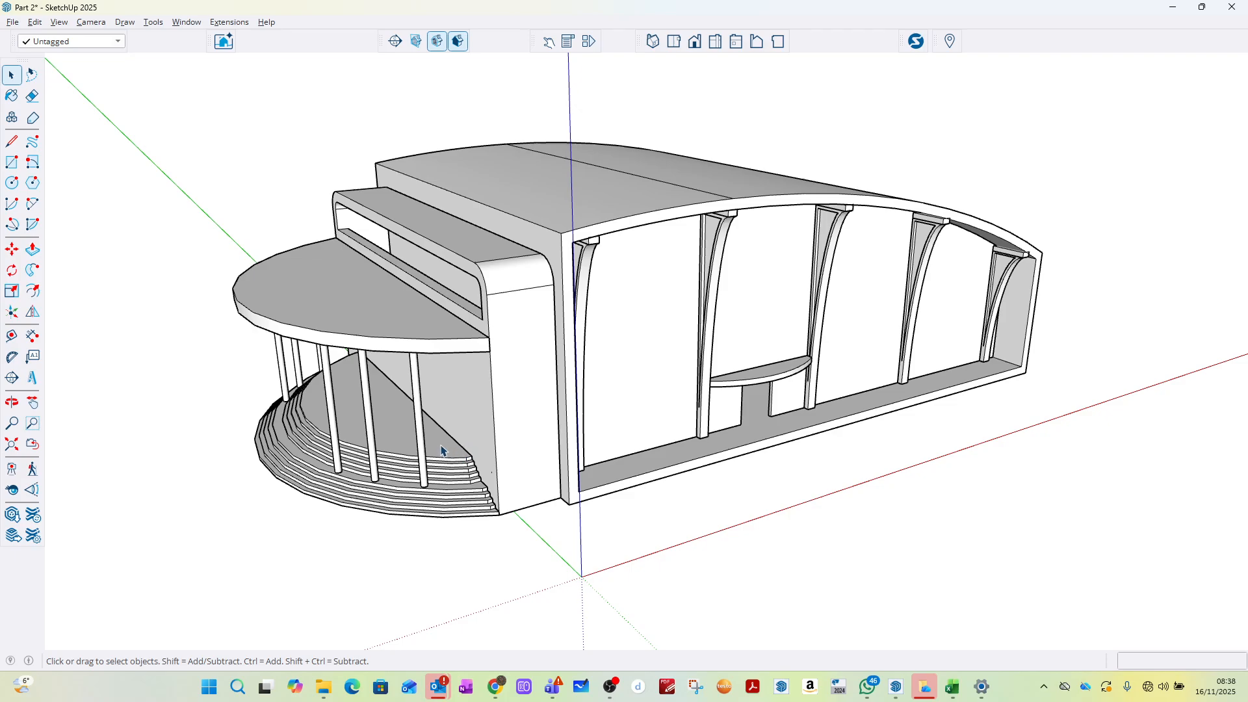
{"action": "middle_click_drag", "start_coordinate": [490, 528], "coordinate": [885, 396]}
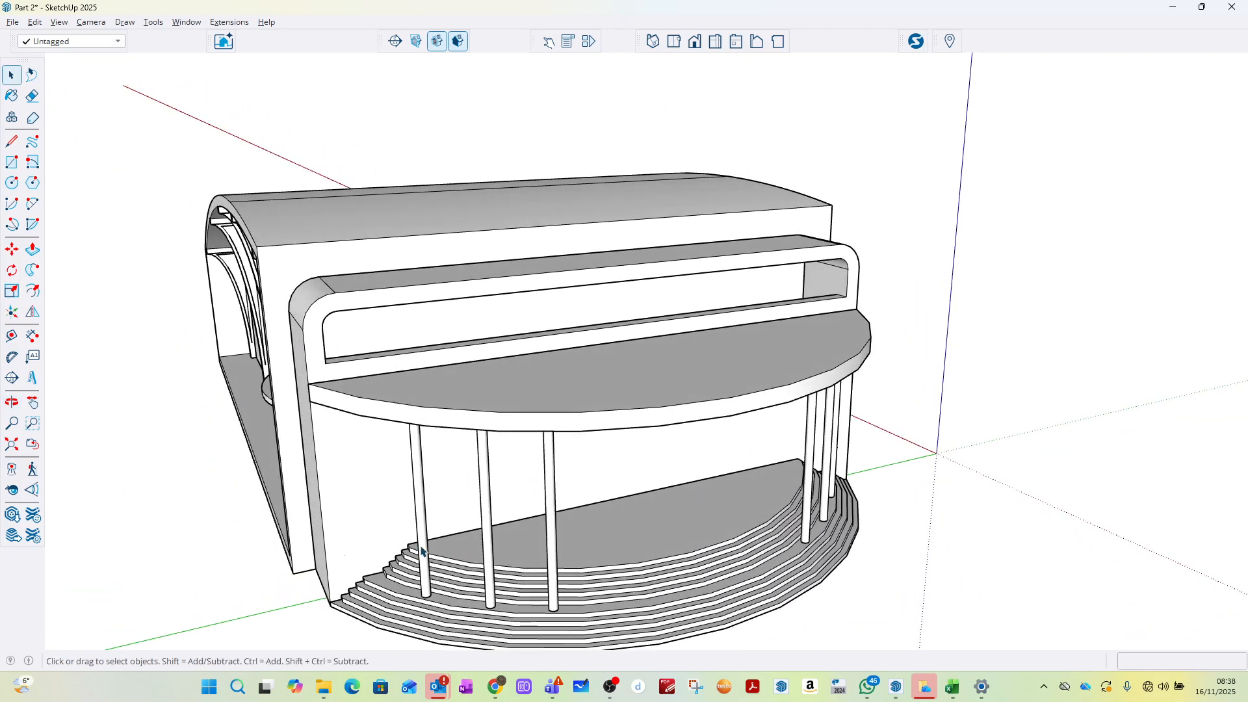
{"action": "middle_click_drag", "start_coordinate": [426, 549], "coordinate": [258, 344]}
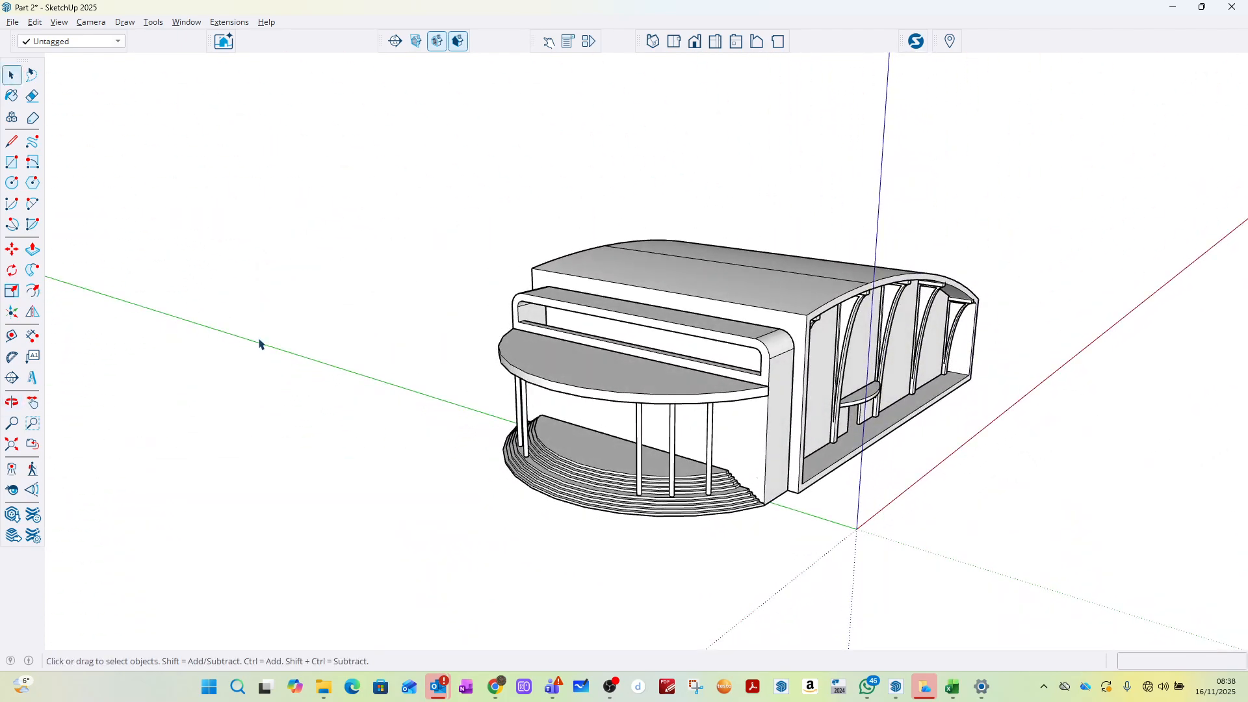
{"action": "key", "text": "alt+Tab"}
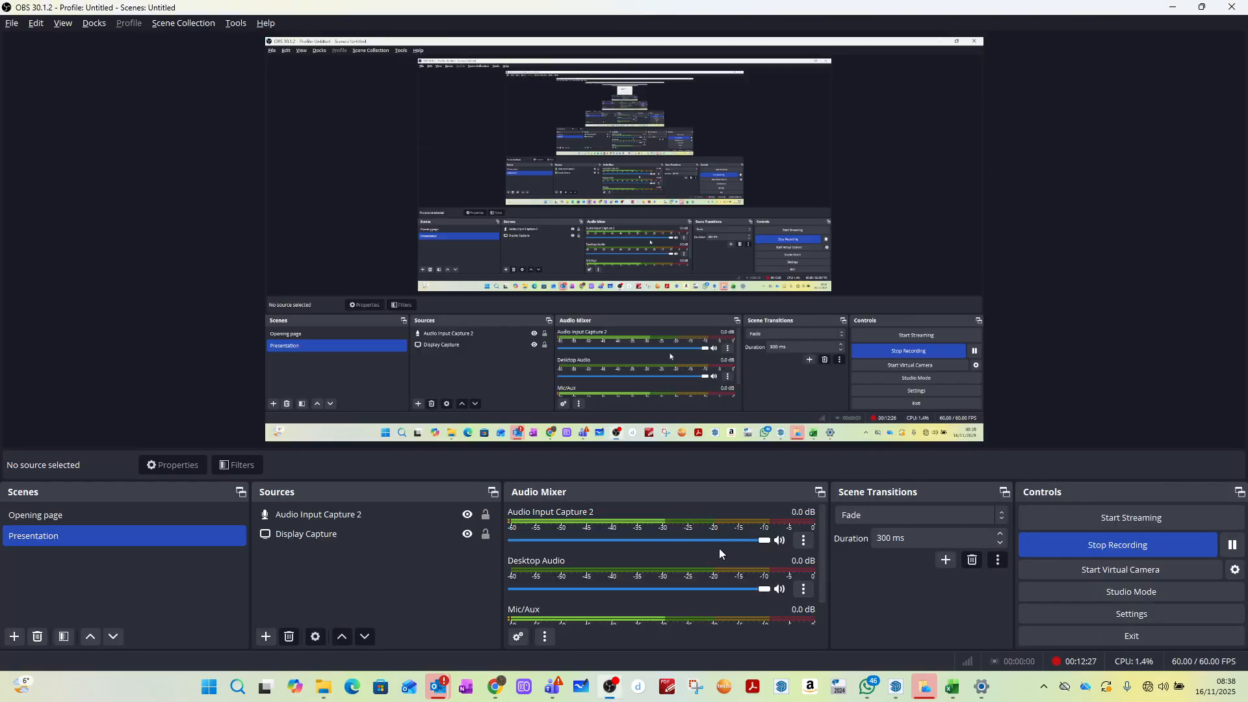